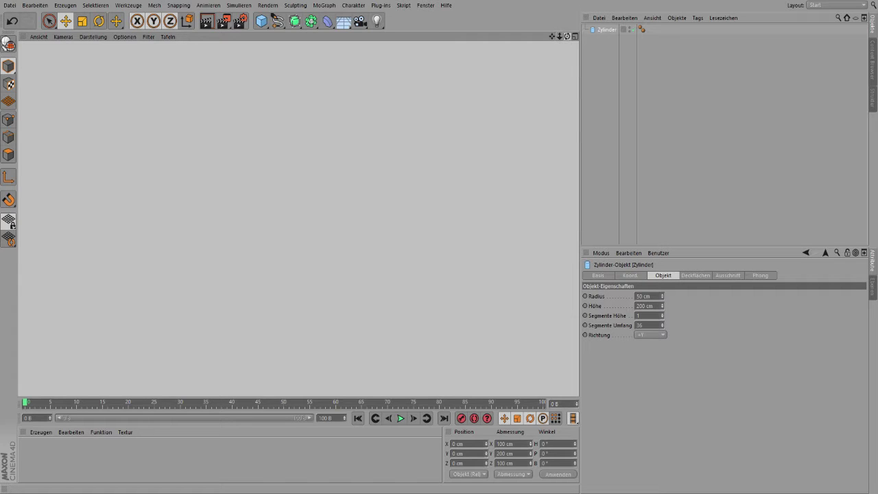
# Drag the cylinder's handles to make it much thinner and shorter, then shift it along Z
pyautogui.moveTo(341, 123); pyautogui.dragTo(341, 114)
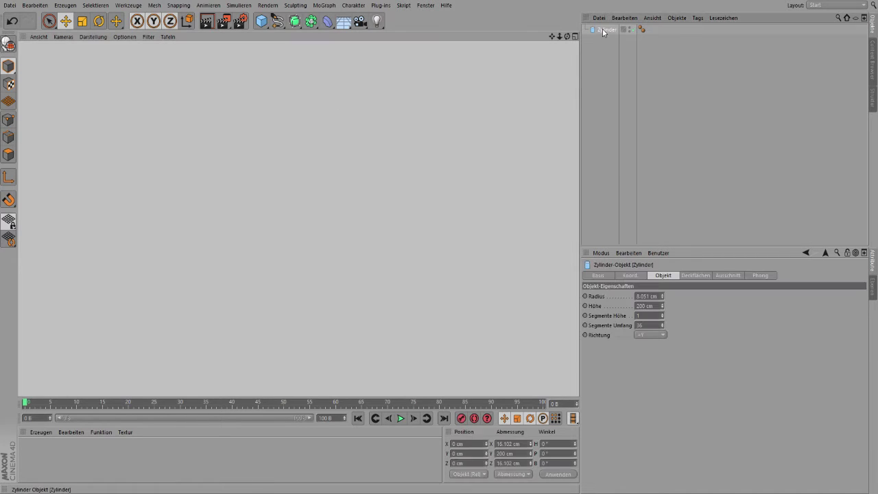
pyautogui.moveTo(344, 115)
pyautogui.mouseDown()
pyautogui.moveTo(339, 184)
pyautogui.moveTo(345, 49)
pyautogui.mouseUp()
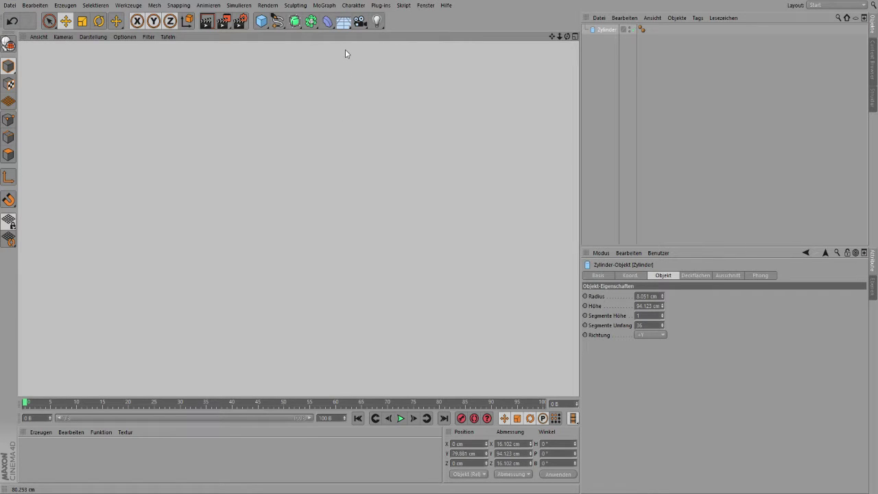
pyautogui.moveTo(388, 134); pyautogui.dragTo(329, 140)
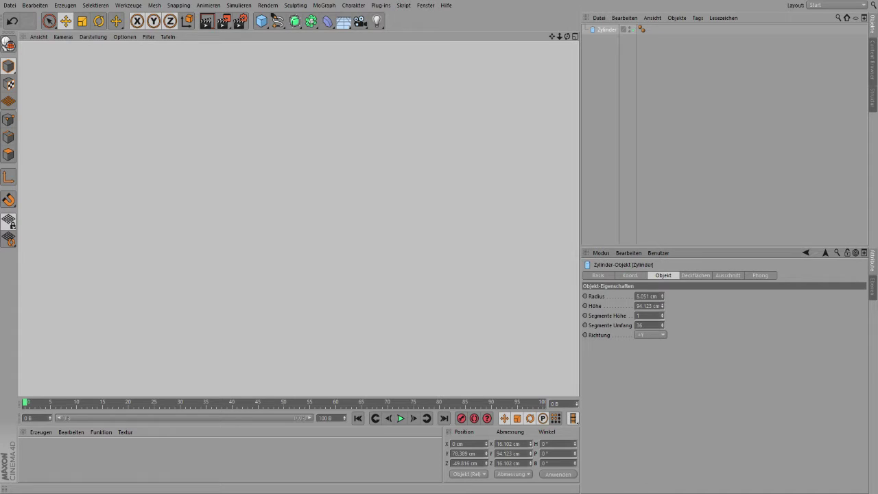
# Set the cylinder radius to 7.051 cm with 50 height and 50 circumference segments
pyautogui.click(663, 298)
pyautogui.click(663, 297)
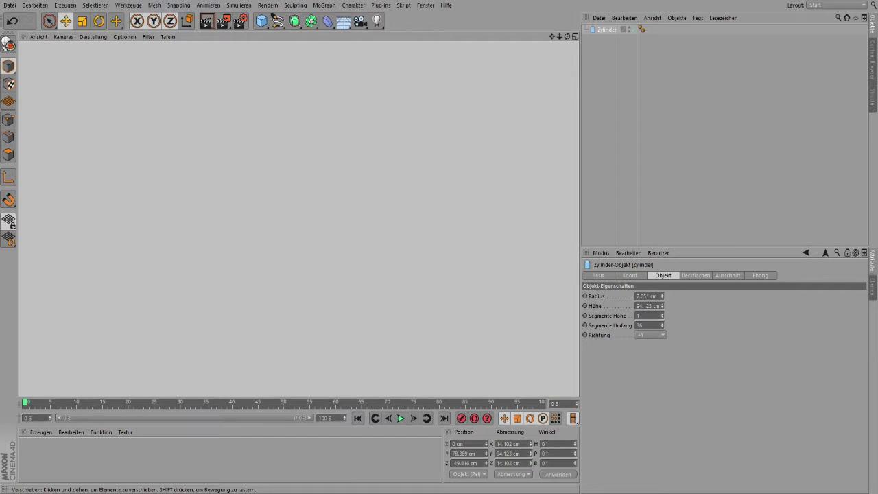
pyautogui.click(660, 315)
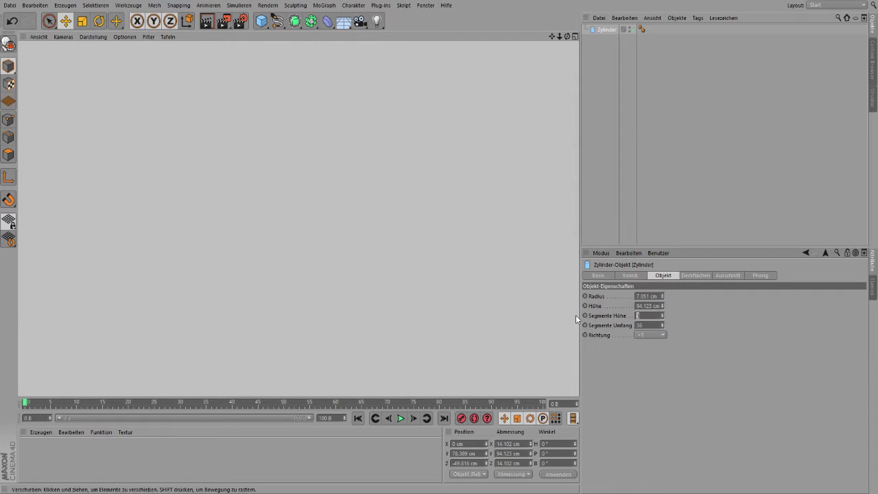
pyautogui.write('20')
pyautogui.press('Return')
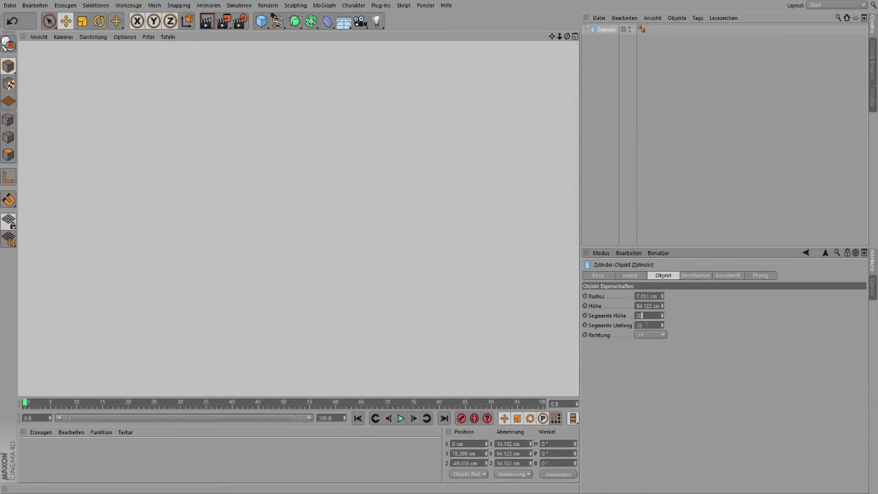
pyautogui.press('Tab')
pyautogui.hotkey('shift', 'Tab')
pyautogui.write('50')
pyautogui.press('Return')
pyautogui.click(611, 159)
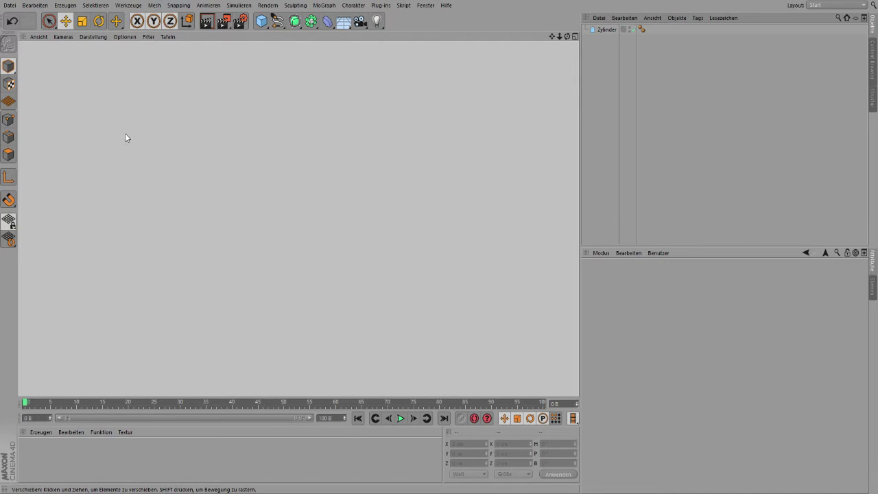
# Make the Zylinder editable, switch to Polygons mode and show the four-view layout
pyautogui.click(607, 30)
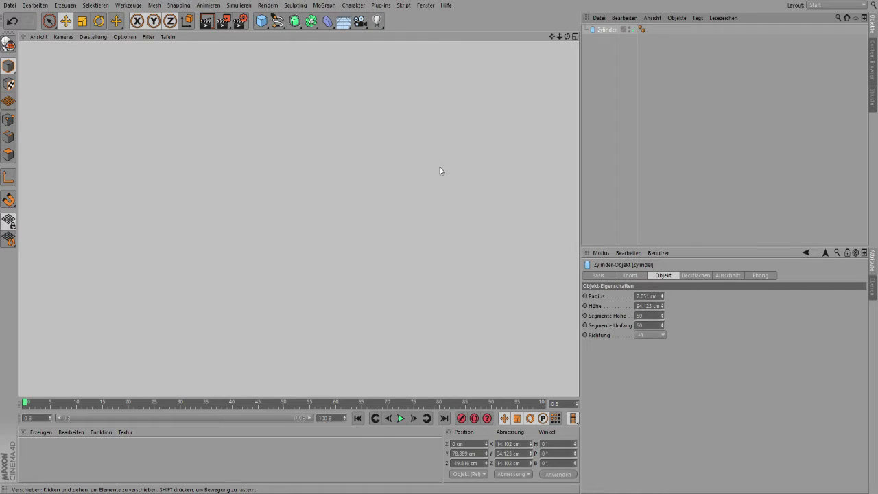
pyautogui.press('c')
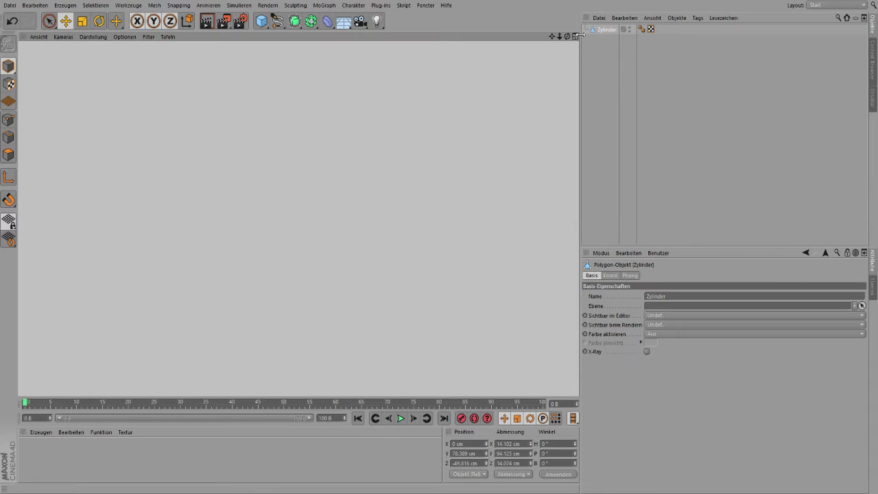
pyautogui.click(8, 155)
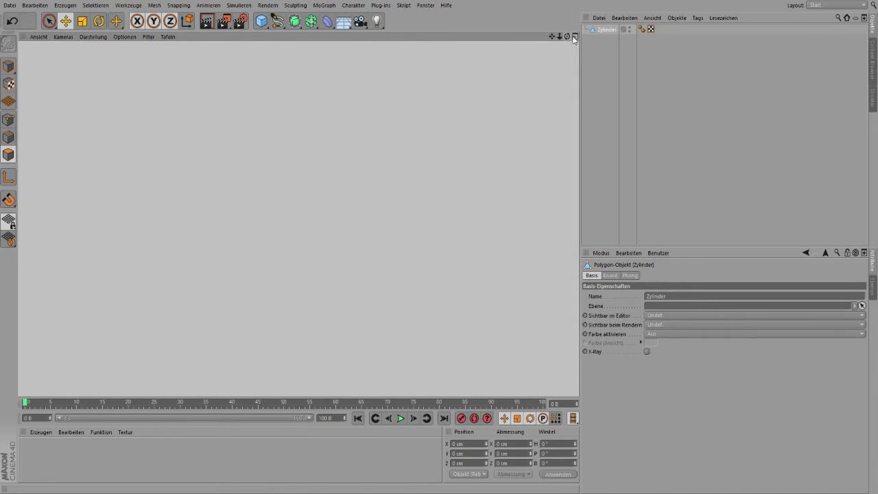
pyautogui.click(575, 37)
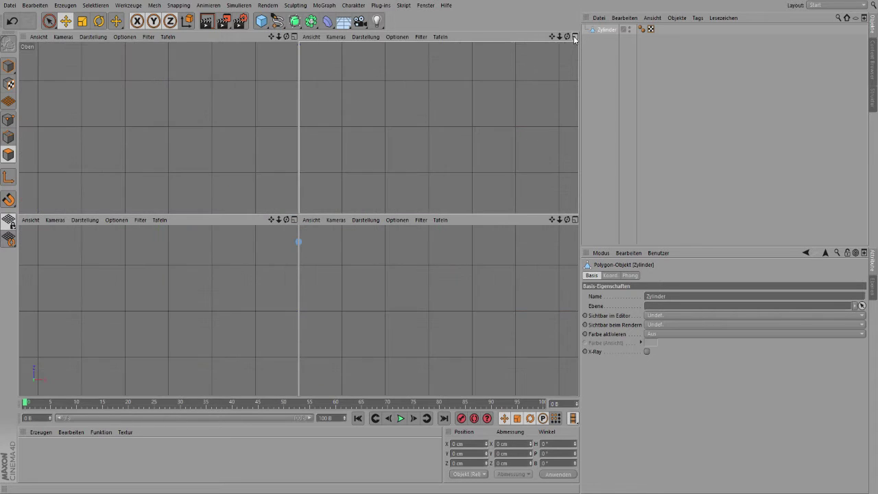
pyautogui.click(49, 22)
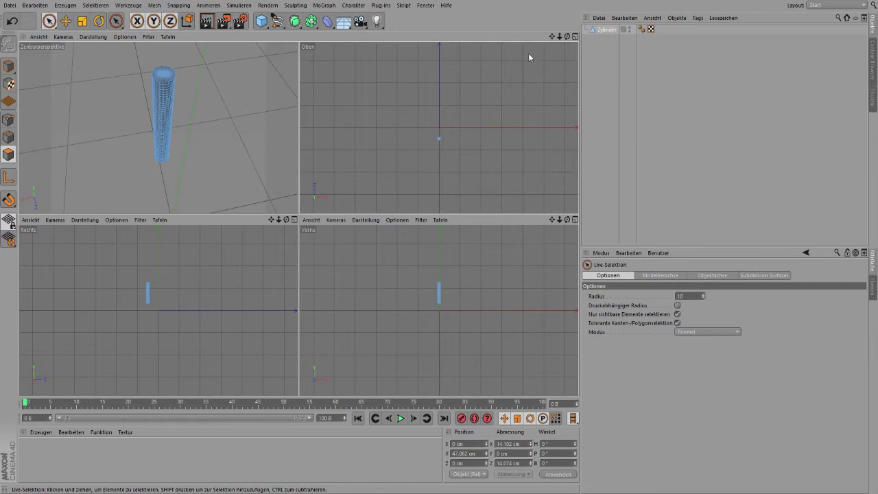
# Try a bevel on the cylinder's faces in the enlarged top view, then undo it
pyautogui.click(575, 36)
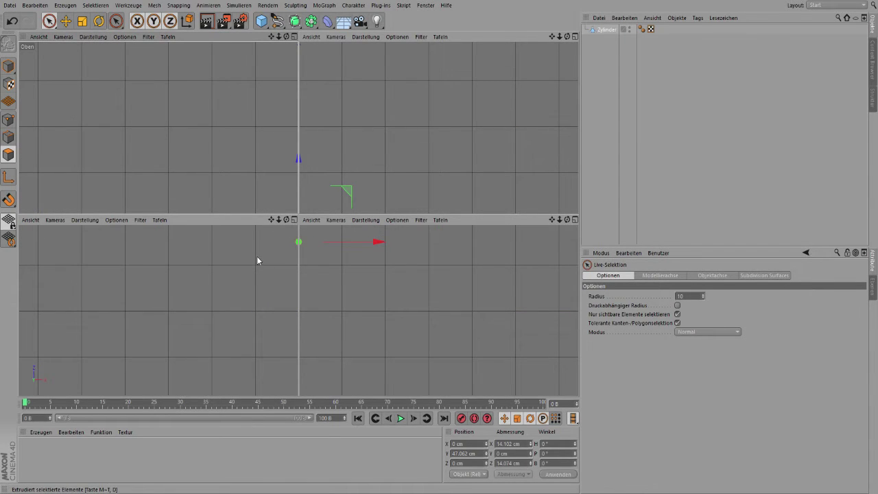
pyautogui.press('m')
pyautogui.press('s')
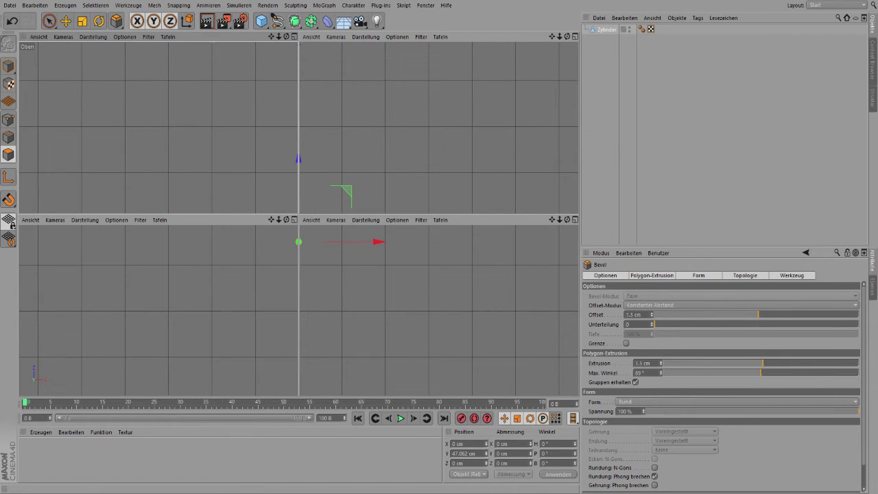
pyautogui.moveTo(199, 130); pyautogui.dragTo(216, 131)
pyautogui.hotkey('ctrl', 'z')
pyautogui.click(48, 20)
pyautogui.hotkey('ctrl', 'y')
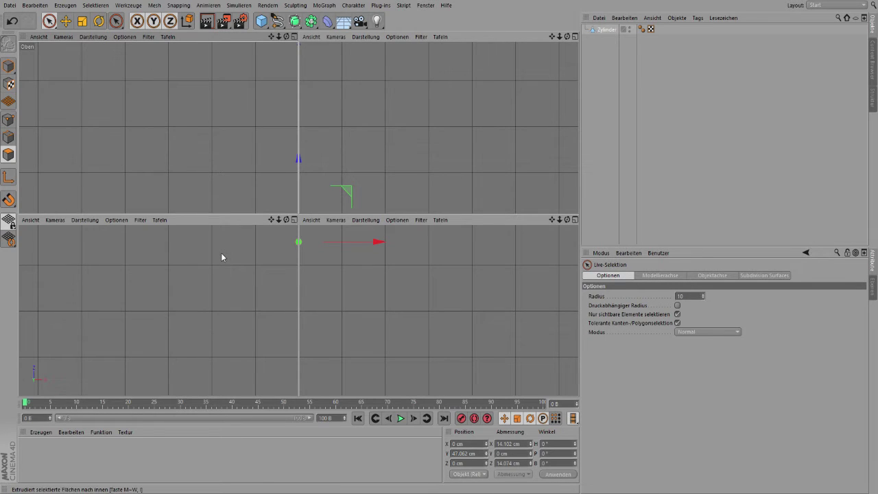
# Extrude the faces inward by 1.7 cm, then bevel them by 2.6 cm
pyautogui.press('d')
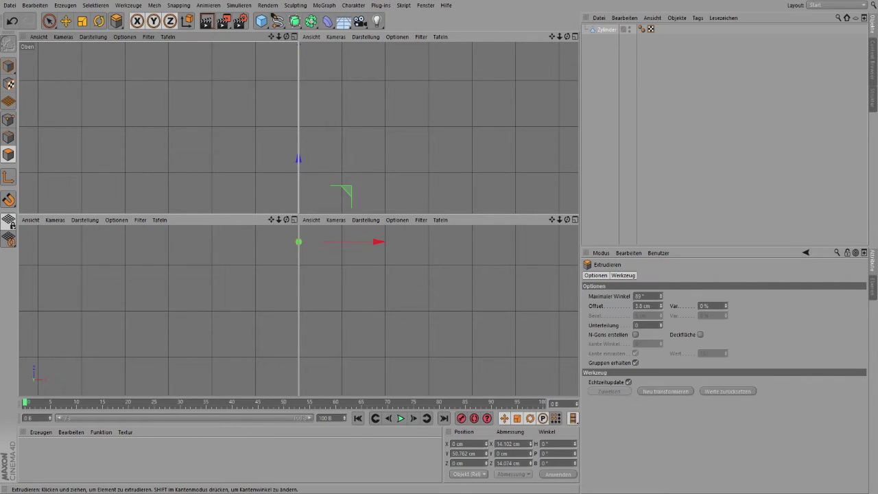
pyautogui.moveTo(186, 165); pyautogui.dragTo(186, 164)
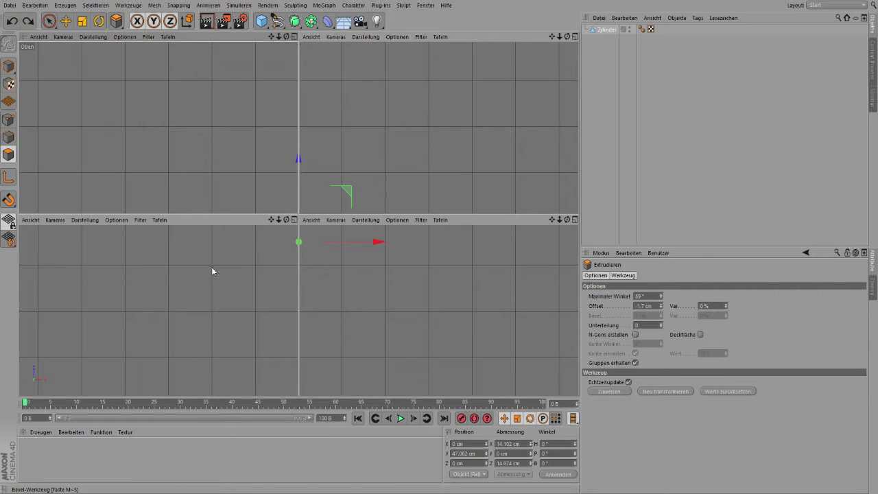
pyautogui.press('m')
pyautogui.press('s')
pyautogui.moveTo(192, 163)
pyautogui.mouseDown()
pyautogui.moveTo(137, 163)
pyautogui.moveTo(160, 164)
pyautogui.mouseUp()
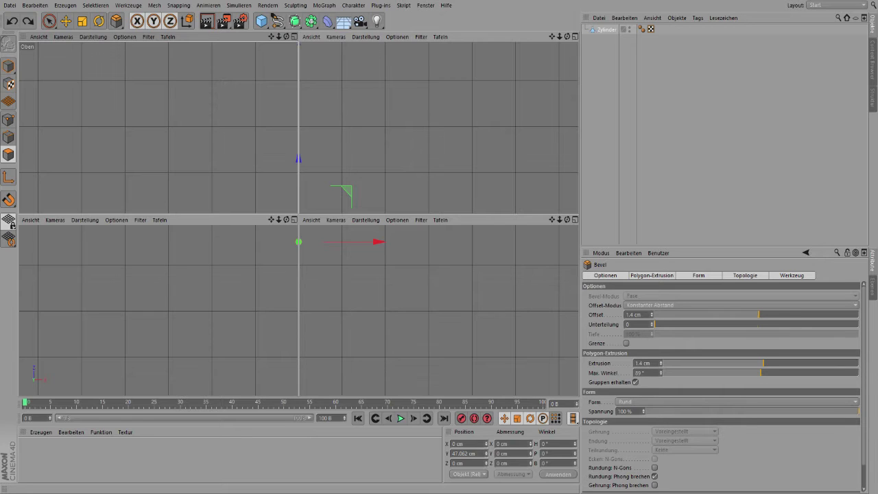
pyautogui.moveTo(160, 163); pyautogui.dragTo(196, 155)
# Undo a trial Matrix-Extrude, then bevel the faces out to 6 cm and reduce it to 4.3 cm
pyautogui.press('m')
pyautogui.press('x')
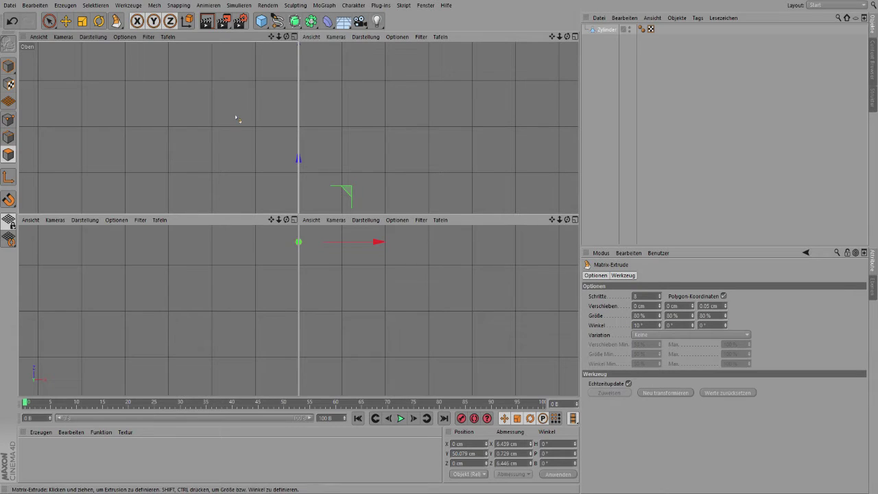
pyautogui.hotkey('ctrl', 'z')
pyautogui.press('d')
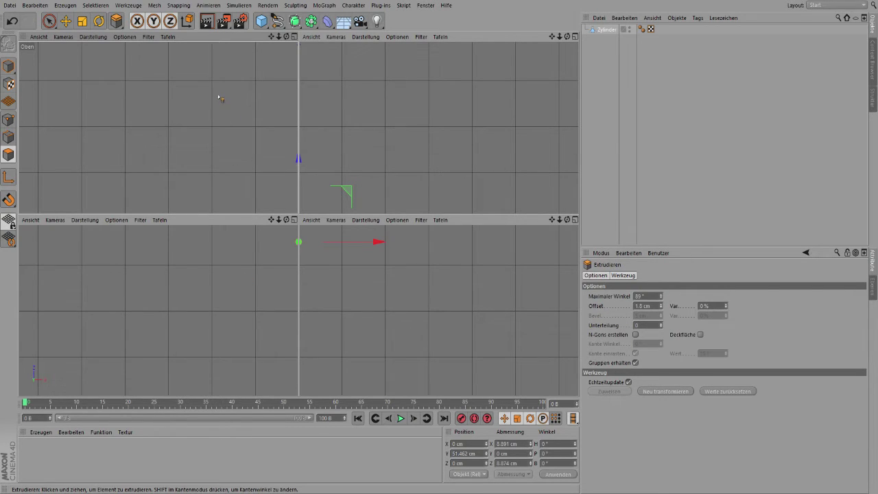
pyautogui.press('m')
pyautogui.press('s')
pyautogui.moveTo(439, 308); pyautogui.dragTo(480, 309)
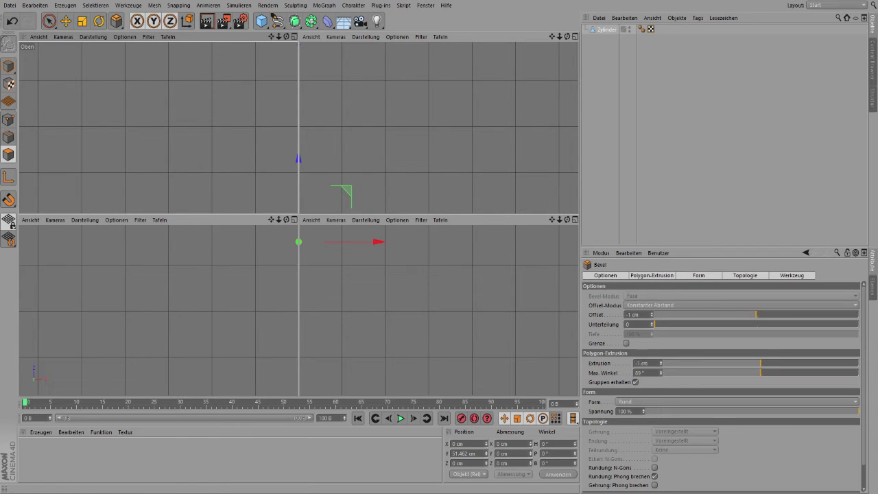
pyautogui.moveTo(247, 120); pyautogui.dragTo(222, 120)
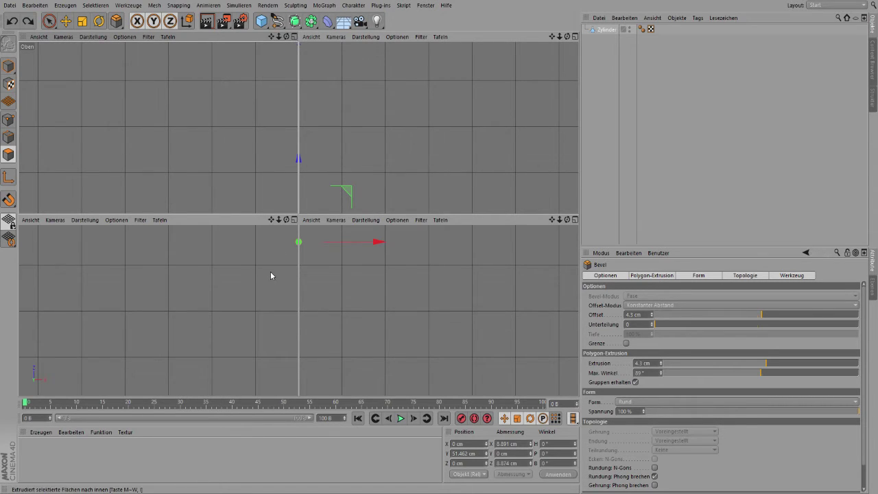
# Inset the cylinder's faces by 1.6 cm with Innen extrudieren
pyautogui.press('i')
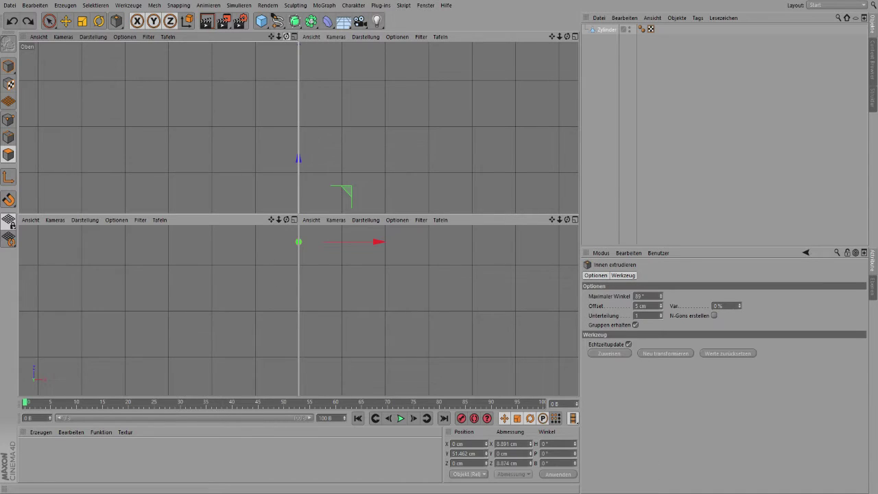
pyautogui.moveTo(259, 86); pyautogui.dragTo(234, 85)
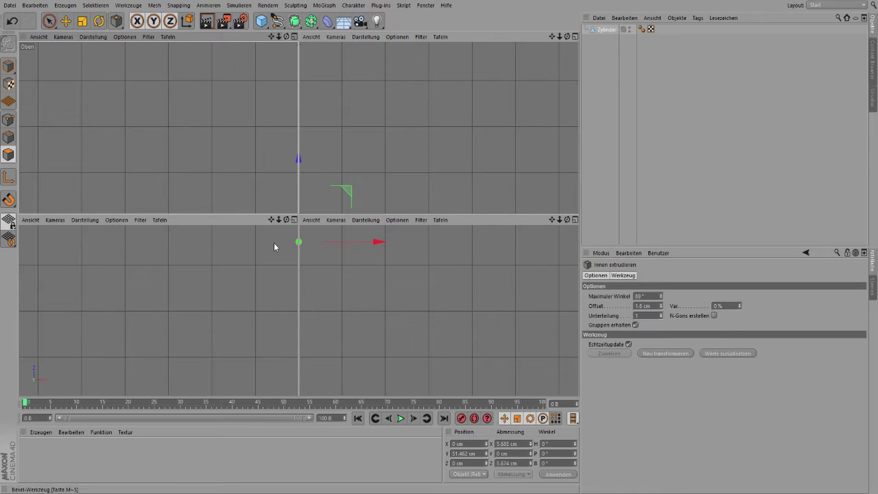
pyautogui.press('d')
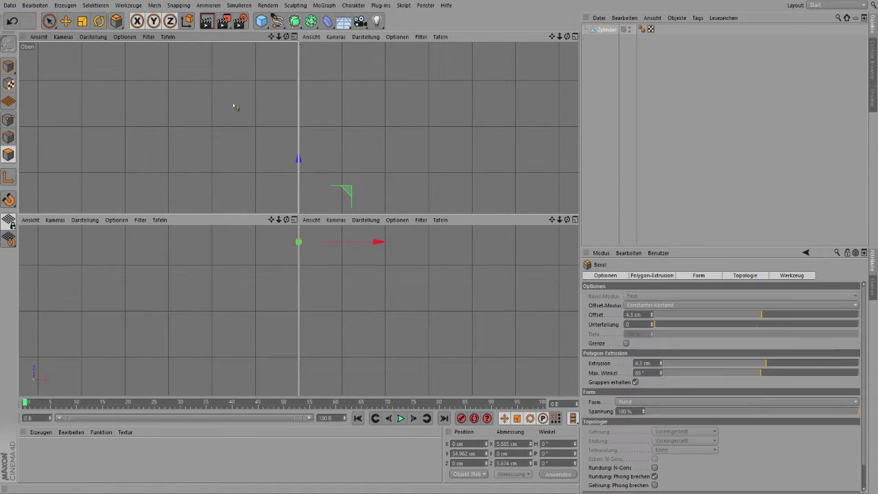
pyautogui.press('m')
pyautogui.press('s')
# Deselect to inspect the finished tube, then reselect Zylinder in the Object Manager
pyautogui.click(638, 119)
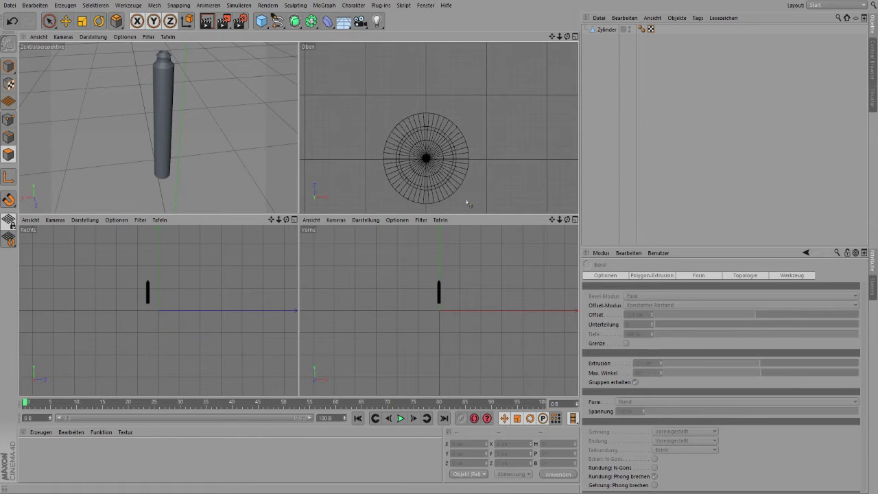
pyautogui.click(606, 31)
# Paste a duplicate of the tube and tilt the copy around its pitch axis
pyautogui.hotkey('ctrl', 'c')
pyautogui.hotkey('ctrl', 'v')
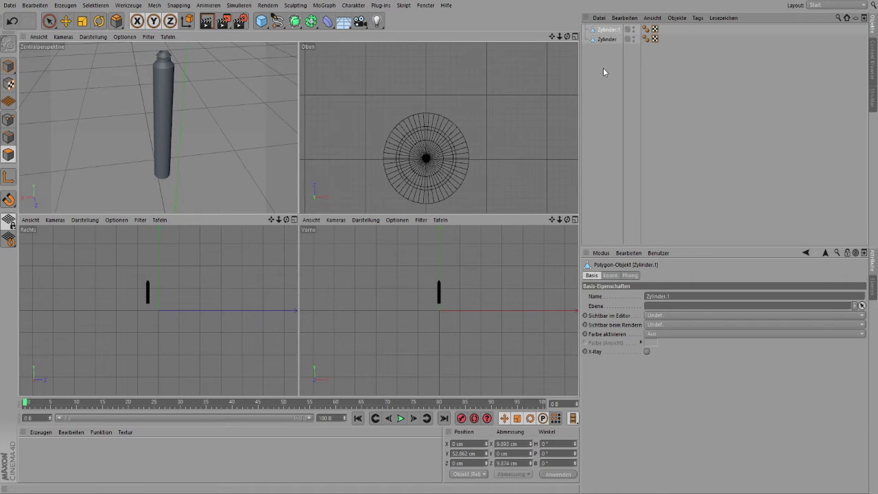
pyautogui.click(127, 25)
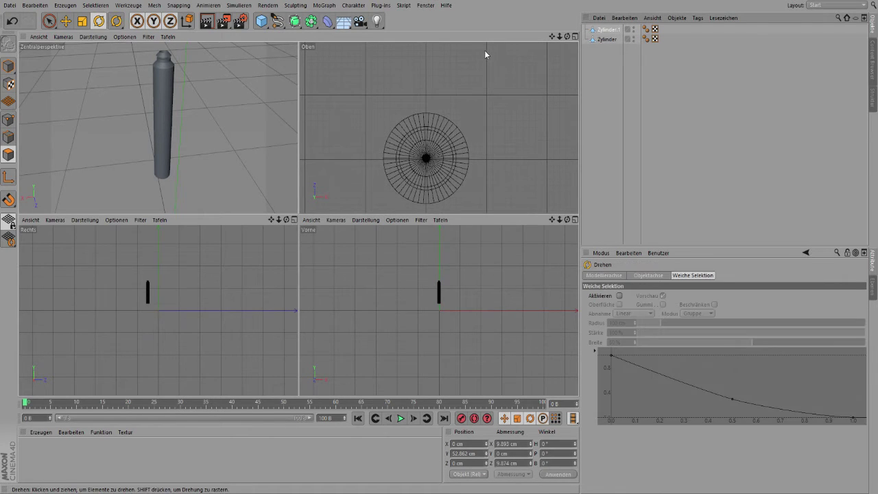
pyautogui.click(9, 65)
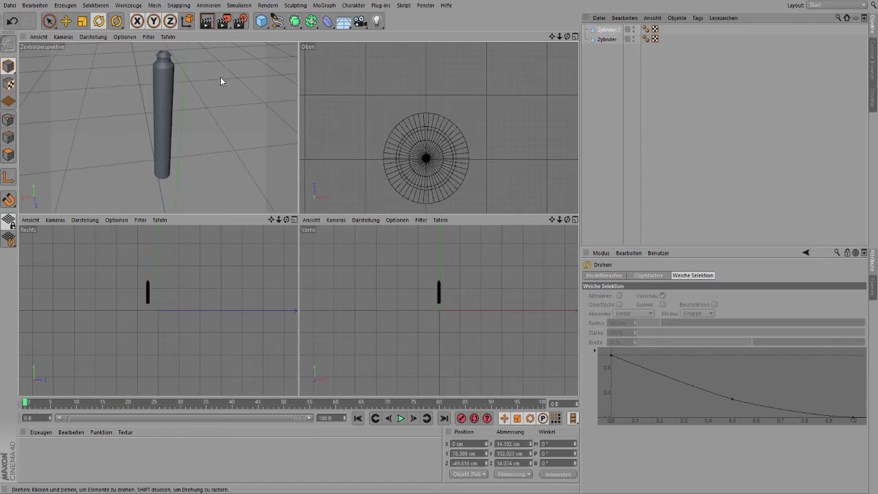
pyautogui.moveTo(317, 190)
pyautogui.mouseDown()
pyautogui.moveTo(329, 308)
pyautogui.moveTo(266, 299)
pyautogui.mouseUp()
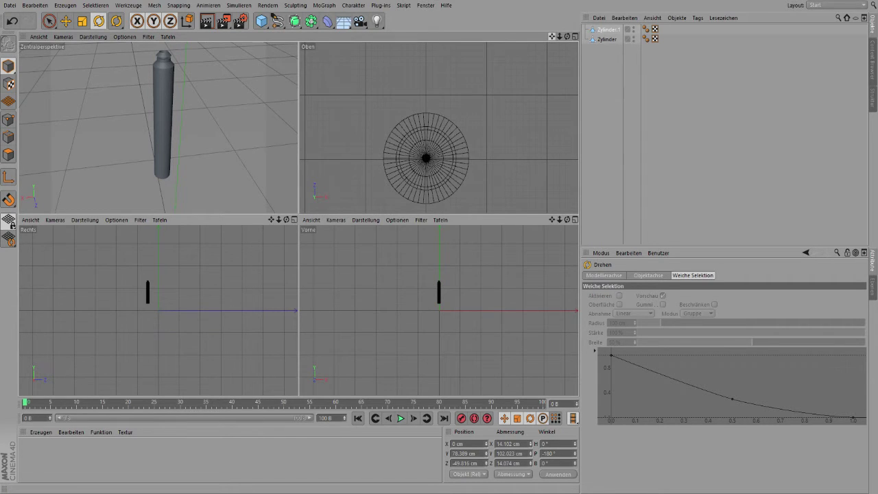
# Lower the copy slightly, then group both cylinders under a new Null with Alt+G
pyautogui.click(66, 21)
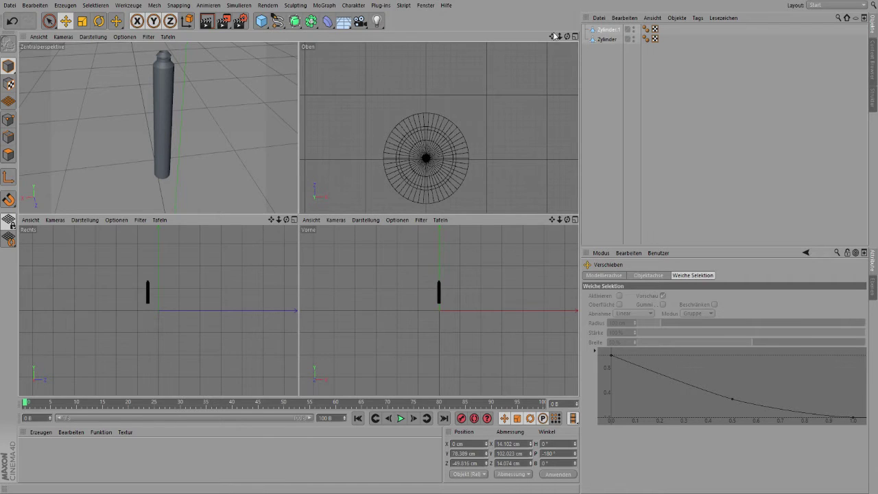
pyautogui.moveTo(260, 66); pyautogui.dragTo(263, 70)
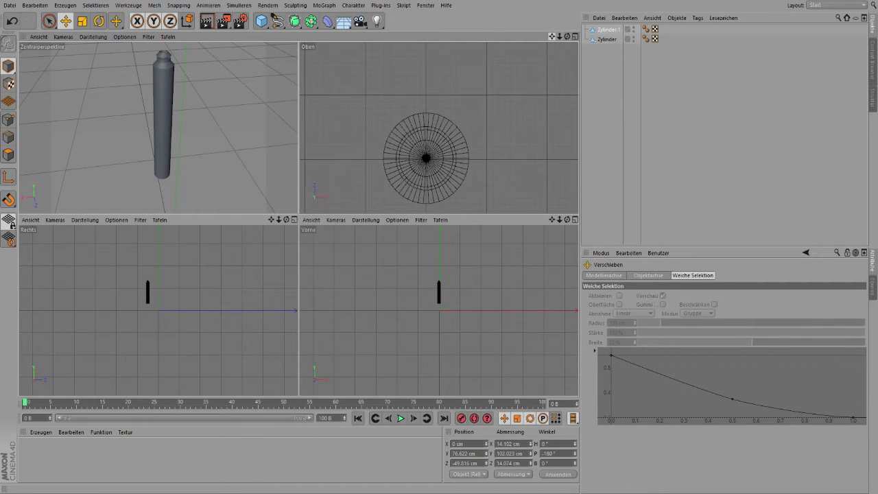
pyautogui.keyDown('ctrl'); pyautogui.click(597, 40); pyautogui.keyUp('ctrl')
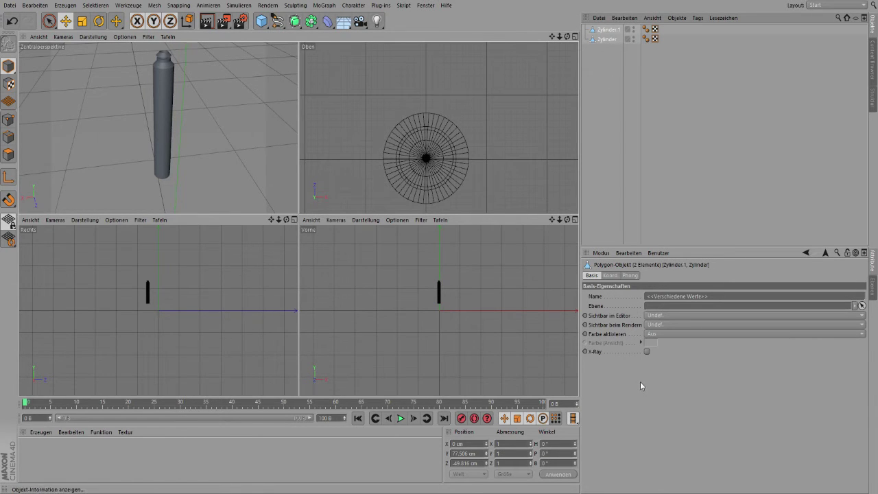
pyautogui.hotkey('alt', 'g')
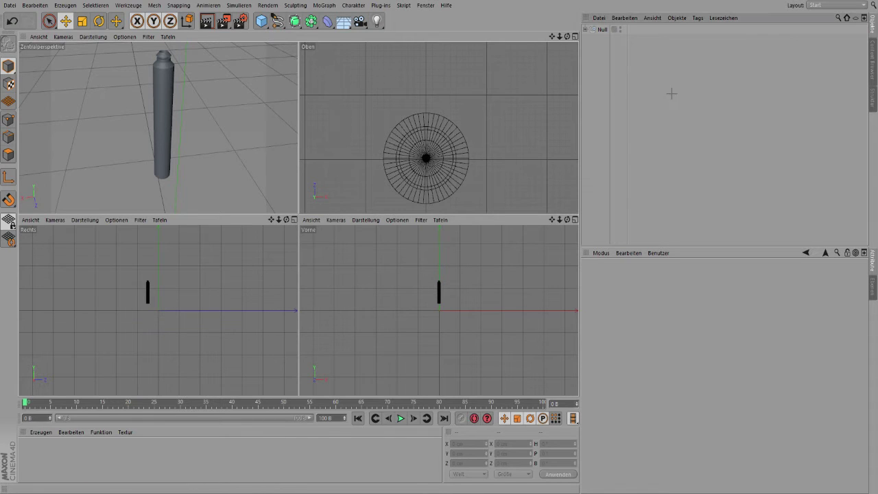
# Create a new material named Mat in the Material Manager and open its settings
pyautogui.click(600, 29)
pyautogui.click(585, 30)
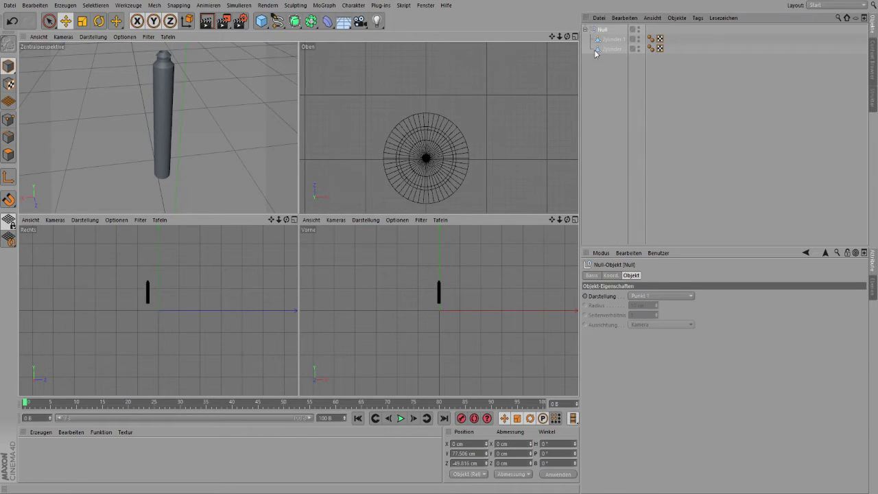
pyautogui.click(586, 29)
pyautogui.click(604, 61)
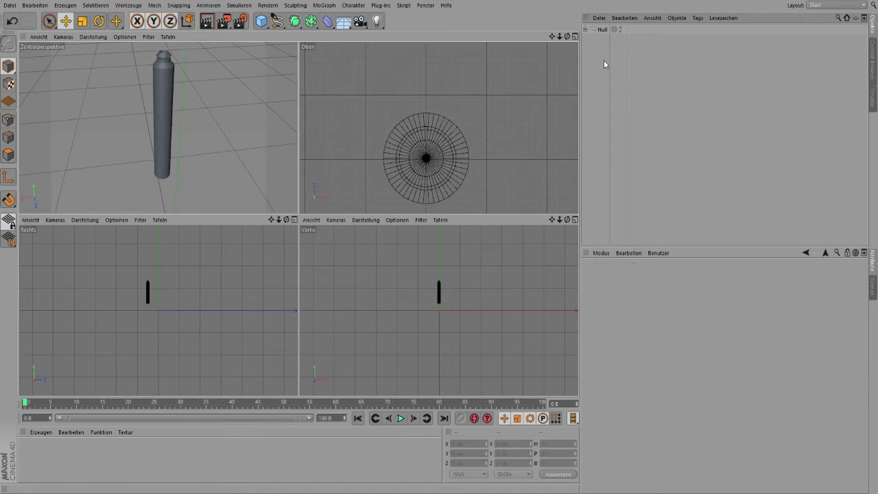
pyautogui.doubleClick(146, 472)
pyautogui.click(40, 443)
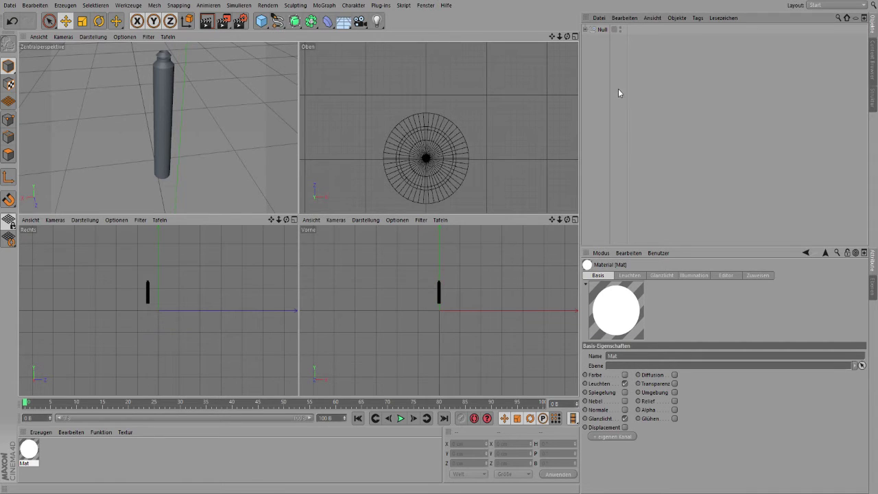
# Rotate the Öltank to a -15.6° heading, undoing the unwanted tilt
pyautogui.click(585, 29)
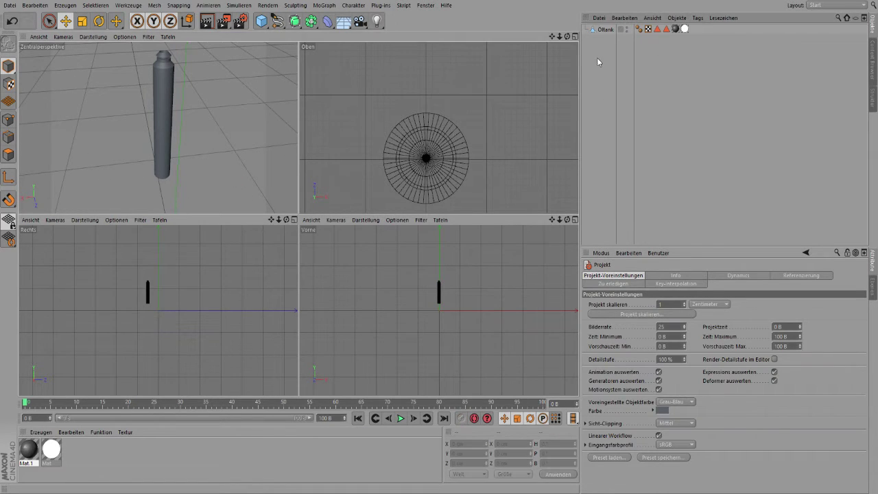
pyautogui.click(605, 30)
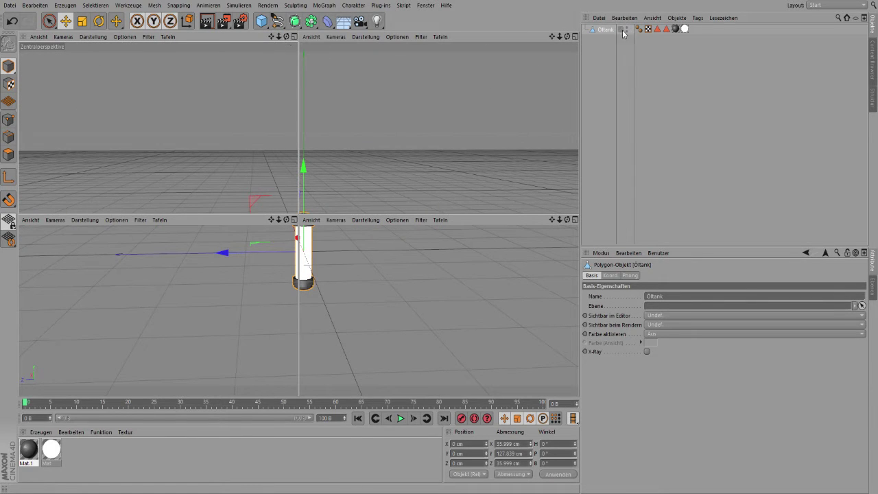
pyautogui.click(99, 21)
pyautogui.moveTo(173, 150)
pyautogui.mouseDown()
pyautogui.moveTo(131, 115)
pyautogui.moveTo(179, 131)
pyautogui.moveTo(158, 124)
pyautogui.mouseUp()
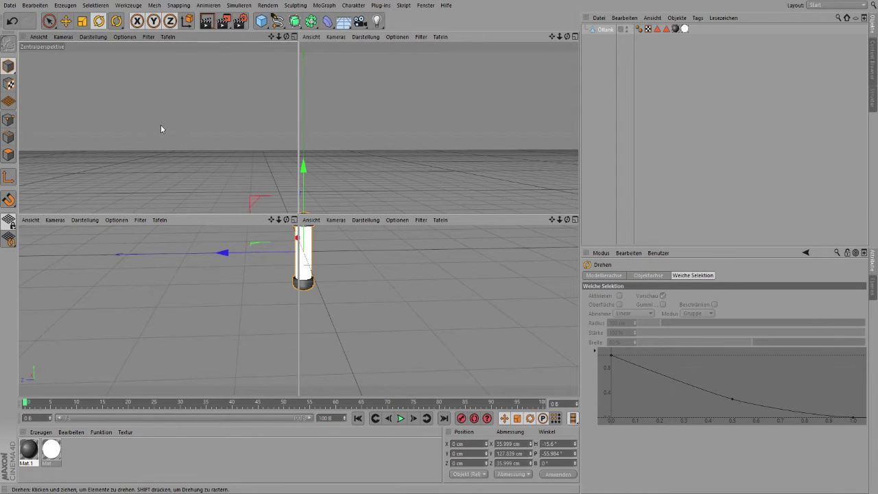
pyautogui.hotkey('ctrl', 'z')
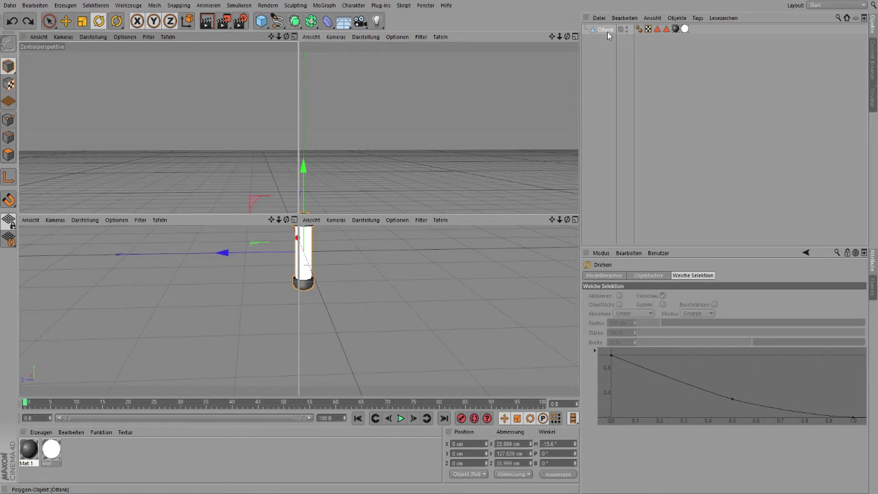
pyautogui.click(606, 30)
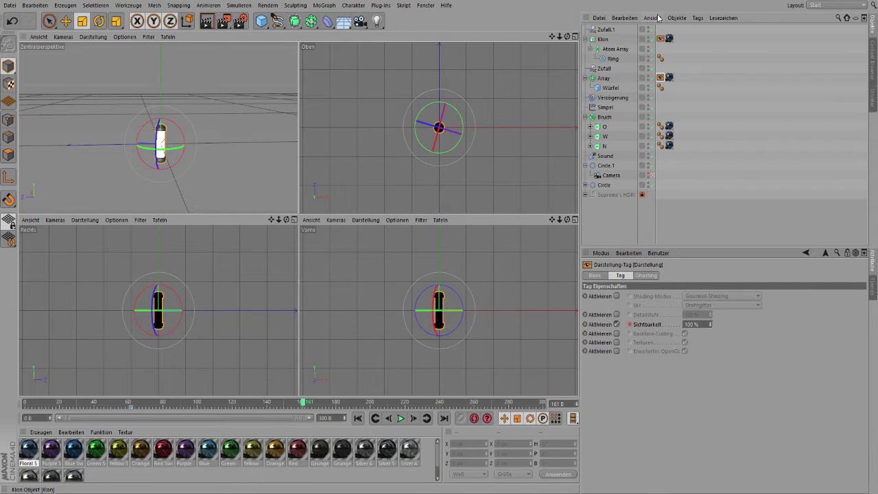
# Delete the Sound object and the Bruch group with its O, W, N letters
pyautogui.click(604, 156)
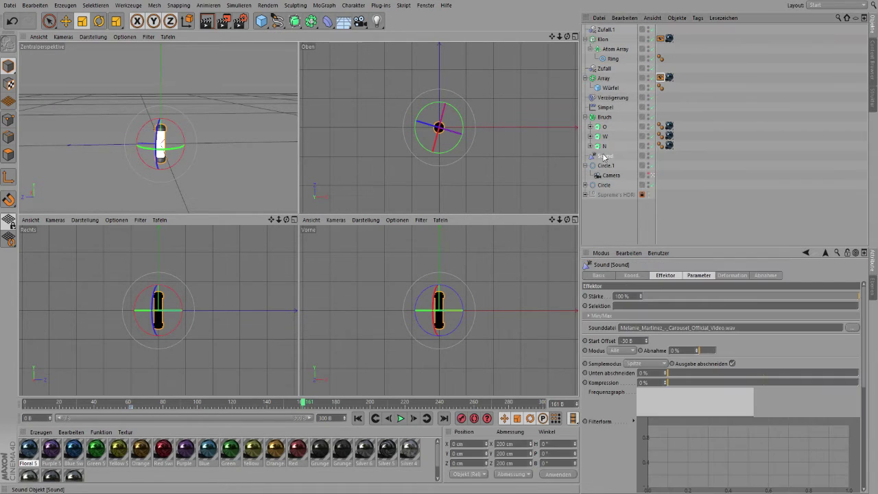
pyautogui.press('Delete')
pyautogui.click(604, 118)
pyautogui.press('Delete')
# Delete the Verzögerung, Simpel, Array and Zufall objects plus the next unwanted object
pyautogui.click(605, 98)
pyautogui.press('Delete')
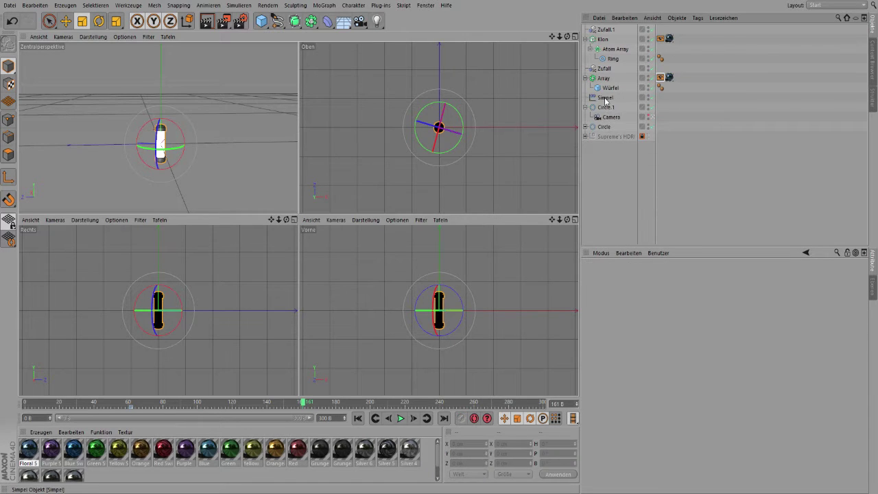
pyautogui.click(605, 98)
pyautogui.press('Delete')
pyautogui.click(605, 87)
pyautogui.press('Delete')
pyautogui.click(605, 78)
pyautogui.press('Delete')
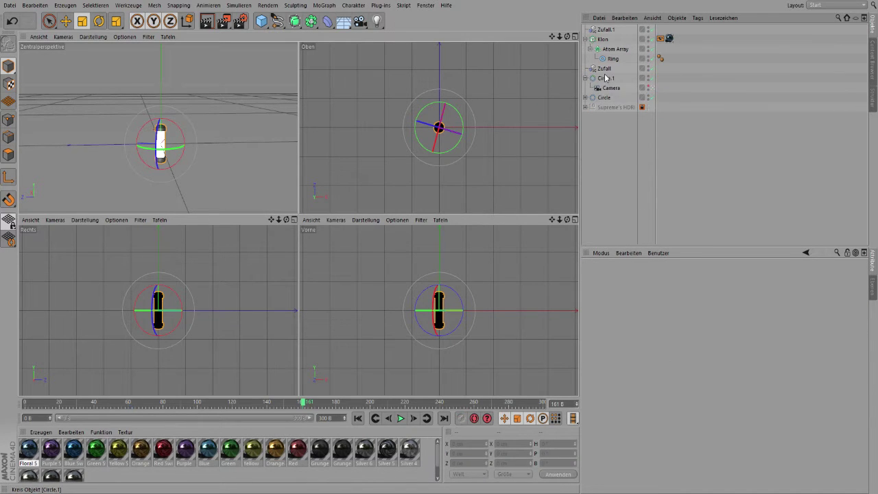
pyautogui.click(604, 69)
pyautogui.press('Delete')
# Scrub the timeline to frame 188, then delete the Klon and Zufall.1 objects
pyautogui.click(613, 59)
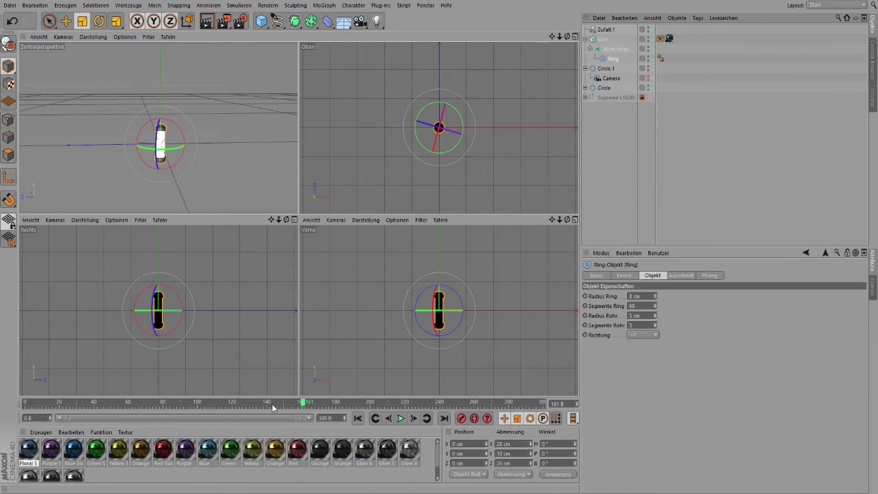
pyautogui.moveTo(272, 408)
pyautogui.mouseDown()
pyautogui.moveTo(388, 404)
pyautogui.moveTo(118, 407)
pyautogui.moveTo(354, 420)
pyautogui.moveTo(106, 406)
pyautogui.mouseUp()
pyautogui.click(604, 40)
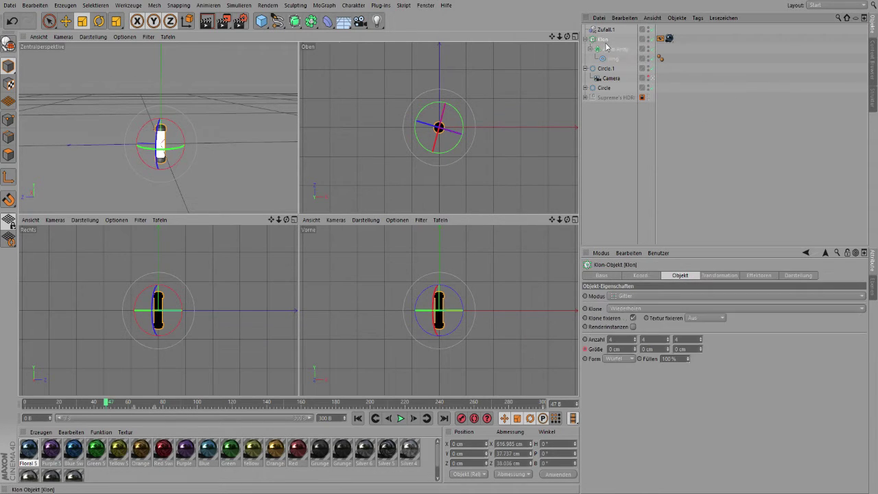
pyautogui.press('Delete')
pyautogui.click(605, 31)
pyautogui.press('Delete')
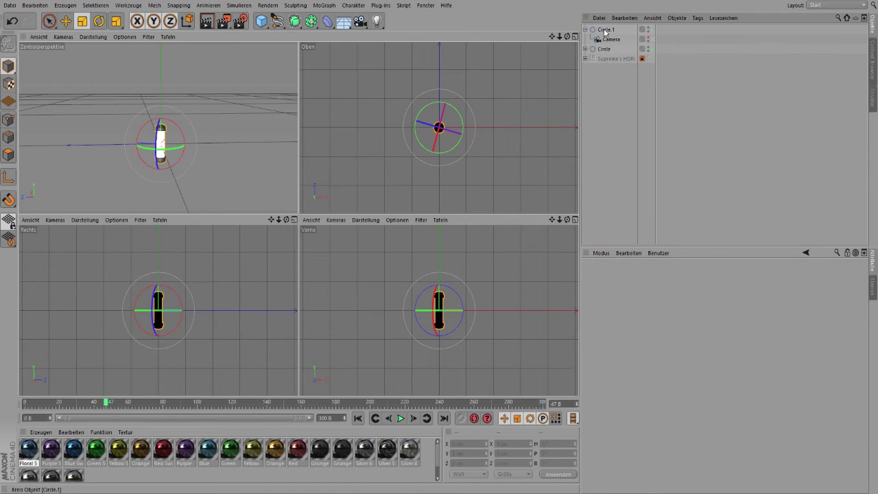
# Move the Camera under Circle, delete Circle.1, paste the Öltank, then bring up the browser
pyautogui.click(605, 32)
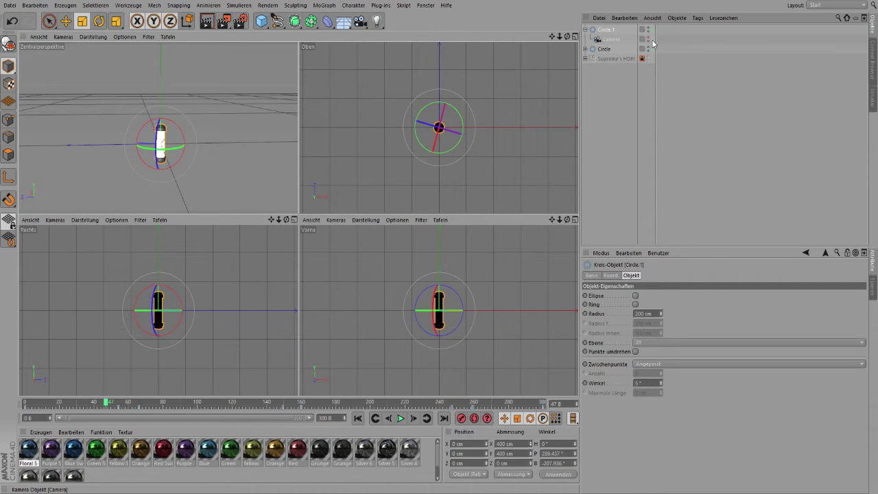
pyautogui.keyDown('ctrl'); pyautogui.moveTo(652, 44); pyautogui.dragTo(628, 52); pyautogui.keyUp('ctrl')
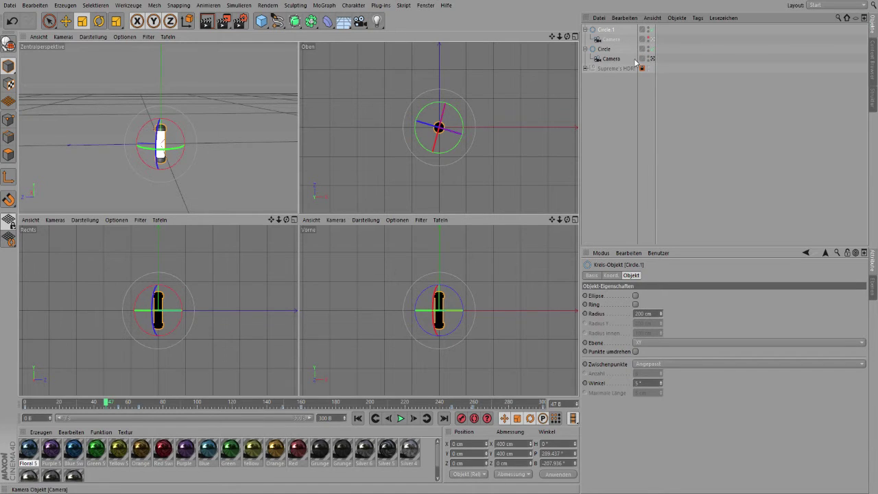
pyautogui.press('Delete')
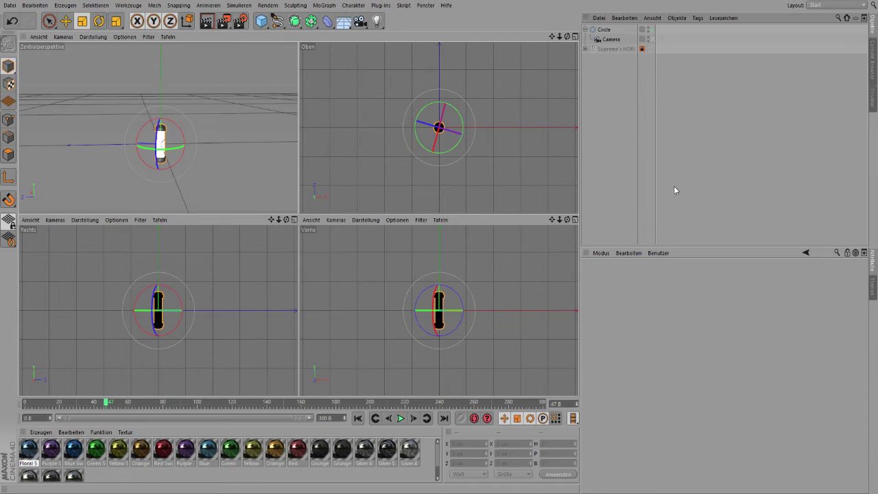
pyautogui.hotkey('ctrl', 'v')
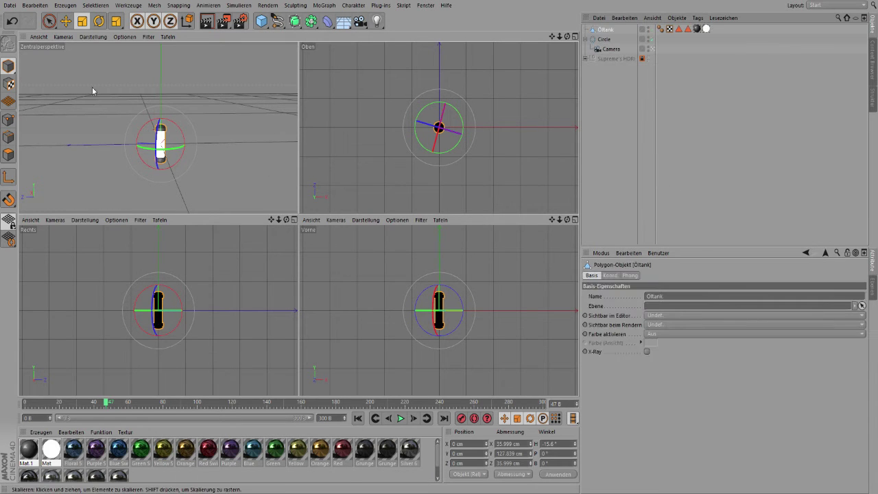
pyautogui.click(66, 20)
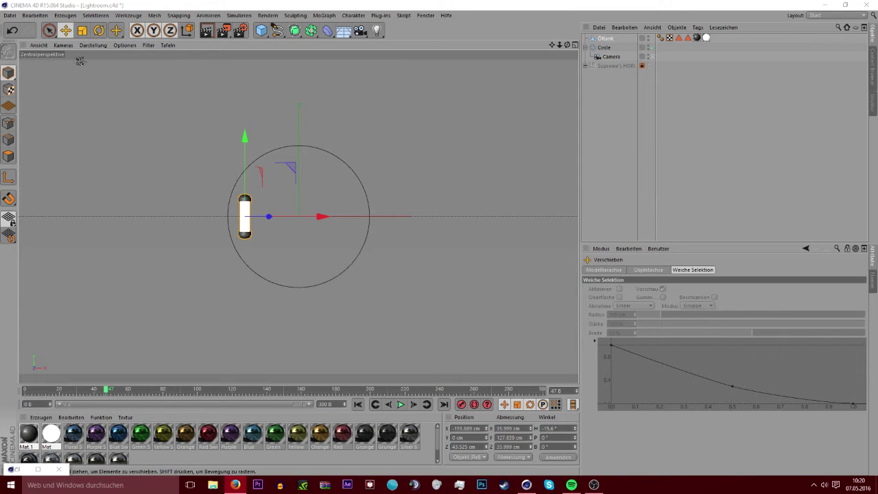
pyautogui.click(235, 484)
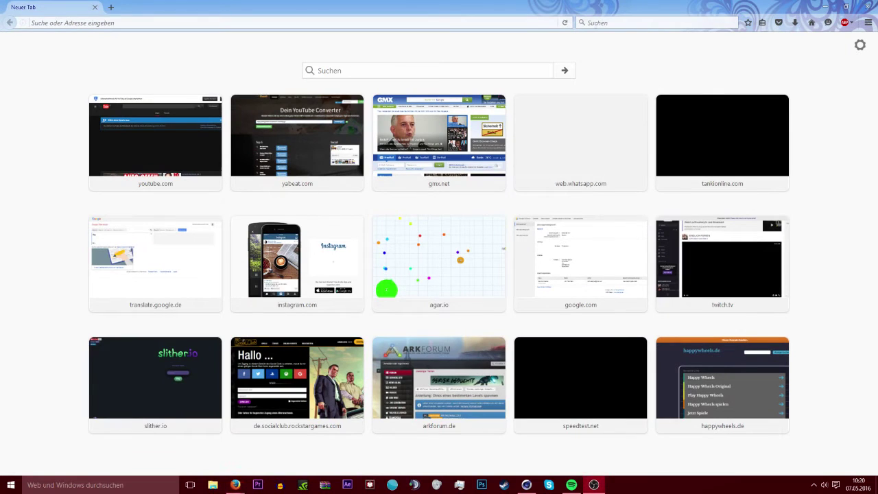
# Open YouTube and scroll down through the watch history
pyautogui.click(113, 23)
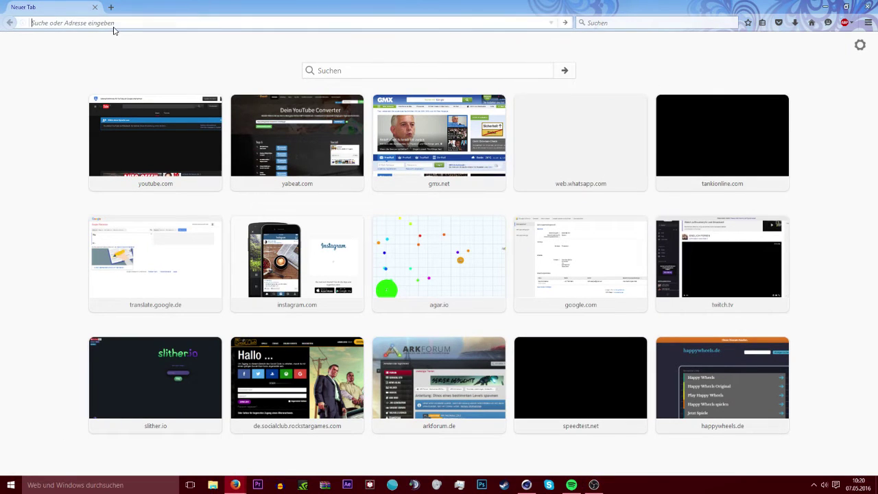
pyautogui.write('youtube.com')
pyautogui.press('Return')
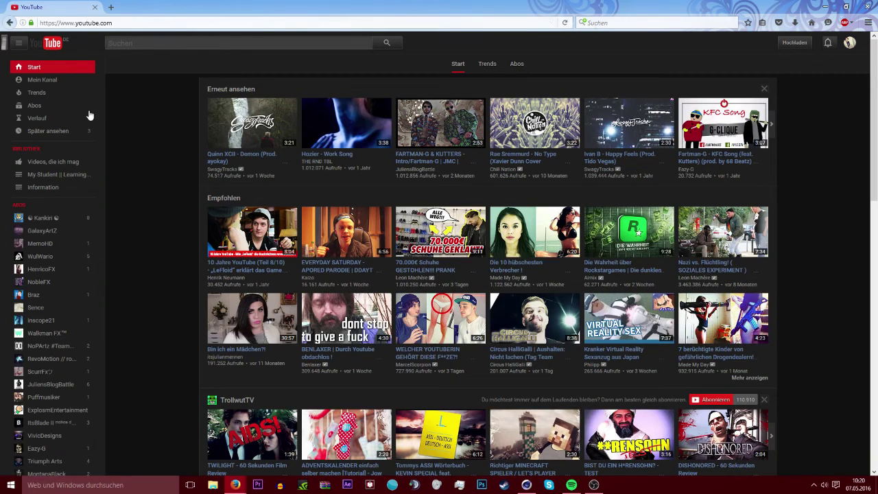
pyautogui.click(59, 109)
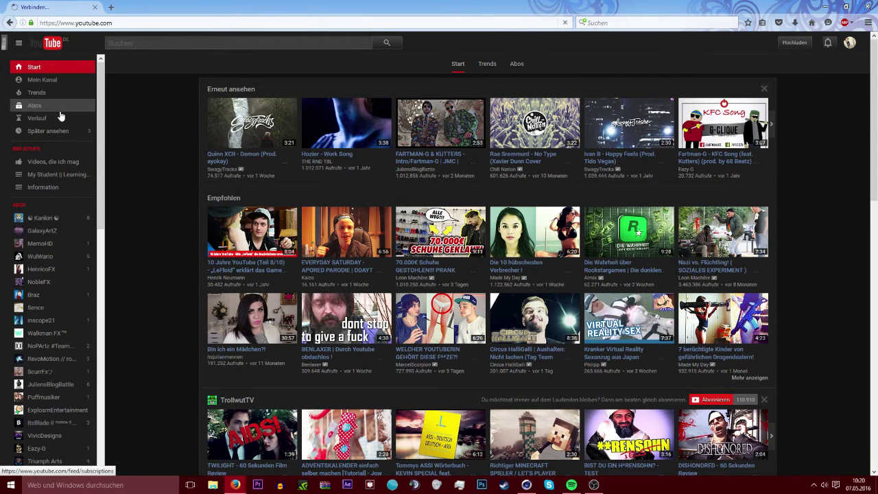
pyautogui.click(59, 118)
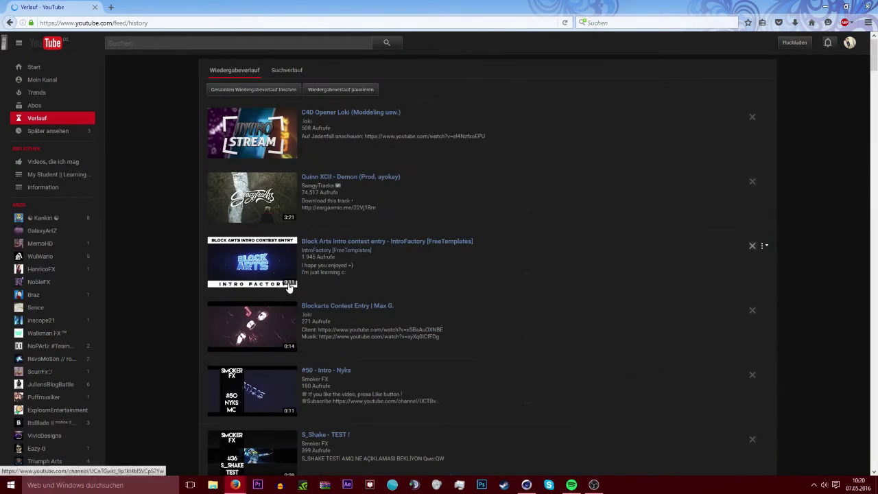
pyautogui.scroll(-5, 253, 227)
pyautogui.scroll(3, 253, 227)
pyautogui.scroll(-1, 253, 224)
pyautogui.scroll(-1, 253, 223)
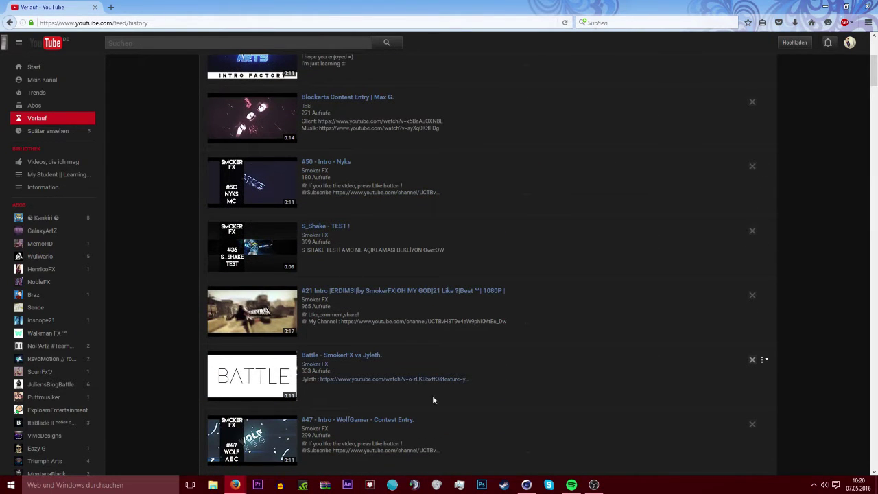
pyautogui.scroll(-3, 432, 395)
pyautogui.scroll(-2, 434, 315)
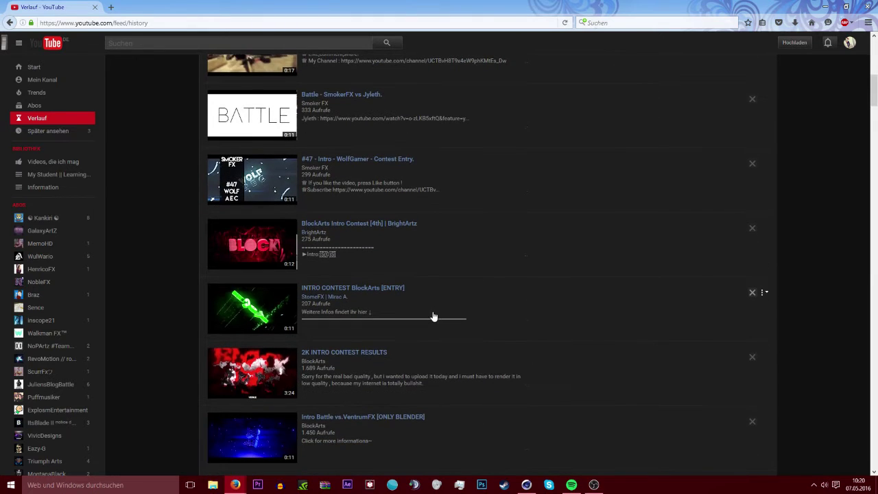
pyautogui.scroll(5, 432, 312)
pyautogui.scroll(3, 422, 294)
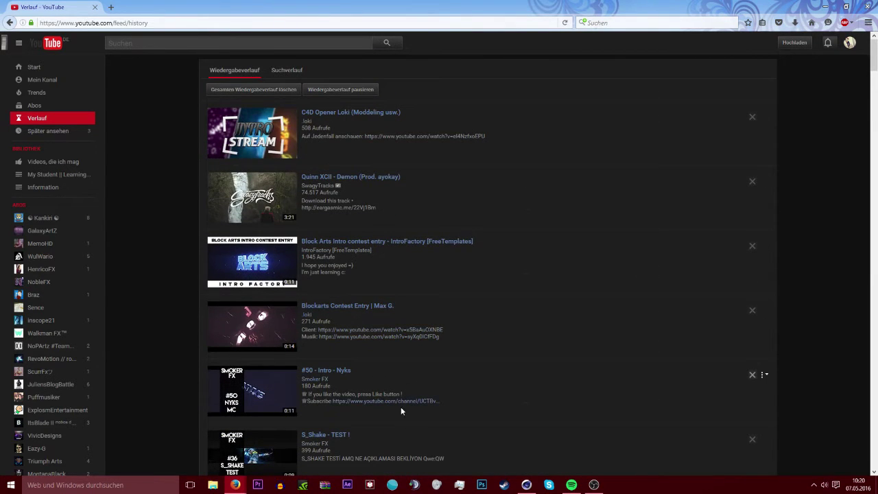
pyautogui.scroll(-3, 408, 397)
pyautogui.scroll(-3, 408, 396)
pyautogui.scroll(-2, 408, 347)
pyautogui.scroll(-3, 416, 329)
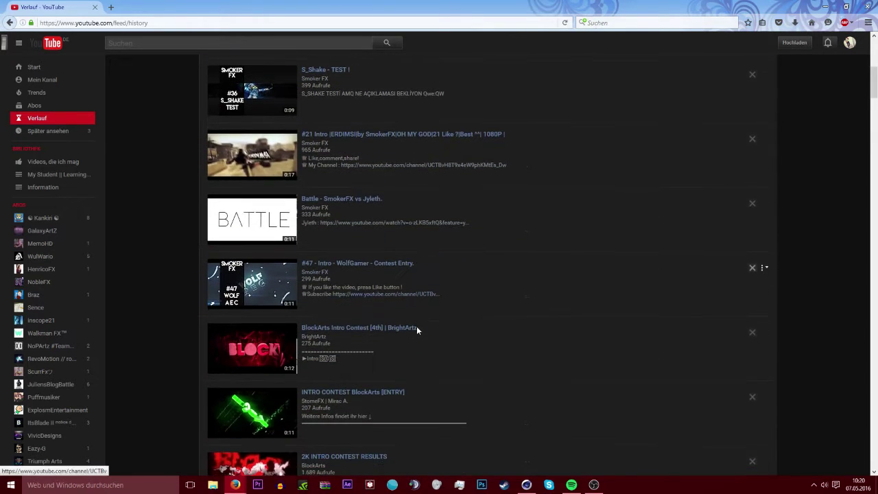
pyautogui.scroll(-3, 417, 326)
pyautogui.scroll(-2, 417, 328)
pyautogui.scroll(-2, 417, 328)
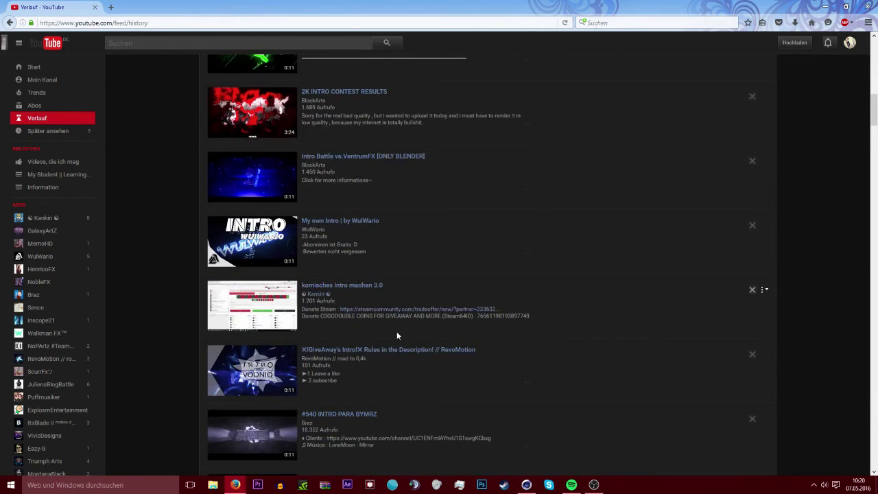
pyautogui.scroll(-4, 397, 335)
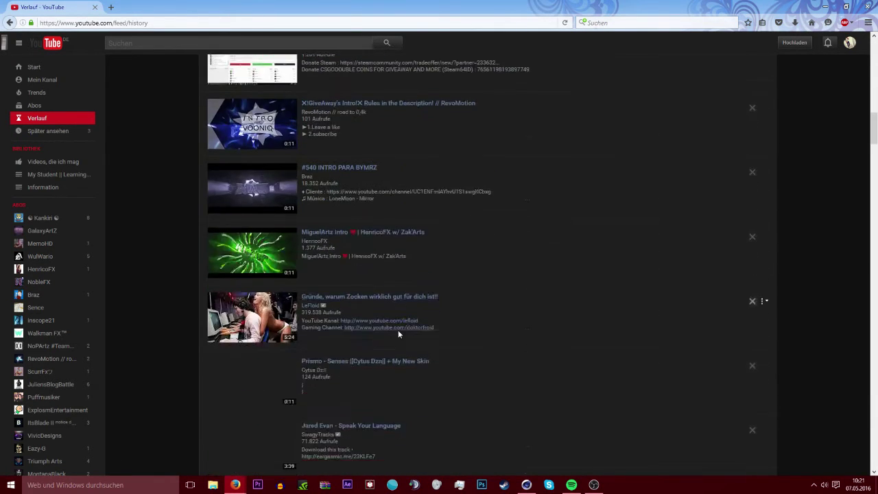
pyautogui.scroll(-2, 398, 334)
pyautogui.scroll(-2, 398, 334)
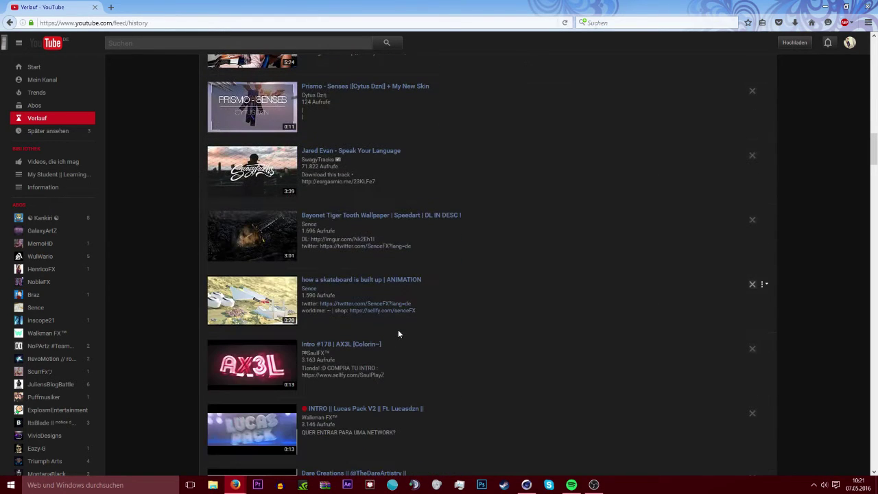
pyautogui.scroll(-2, 397, 334)
pyautogui.scroll(-4, 398, 335)
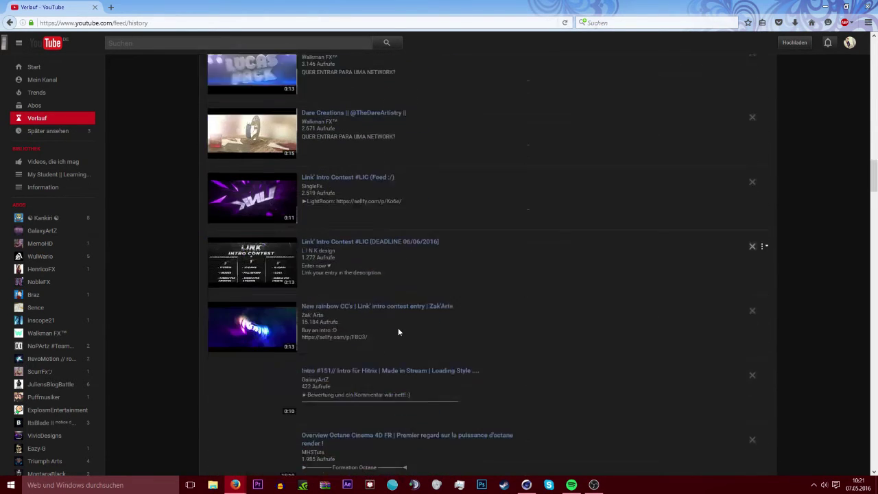
pyautogui.moveTo(253, 204)
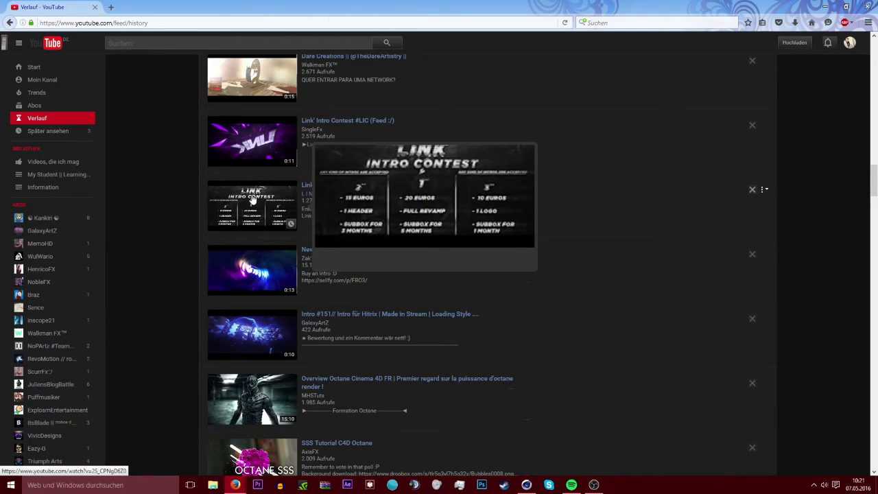
# Raise the Öltank cylinder slightly in Cinema 4D, then open the Gold Days playlist in Spotify
pyautogui.click(832, 7)
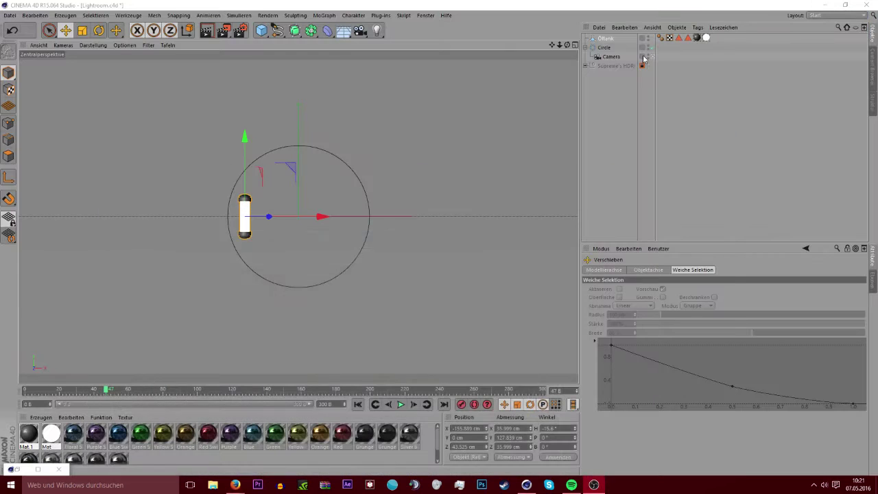
pyautogui.moveTo(245, 186); pyautogui.dragTo(243, 163)
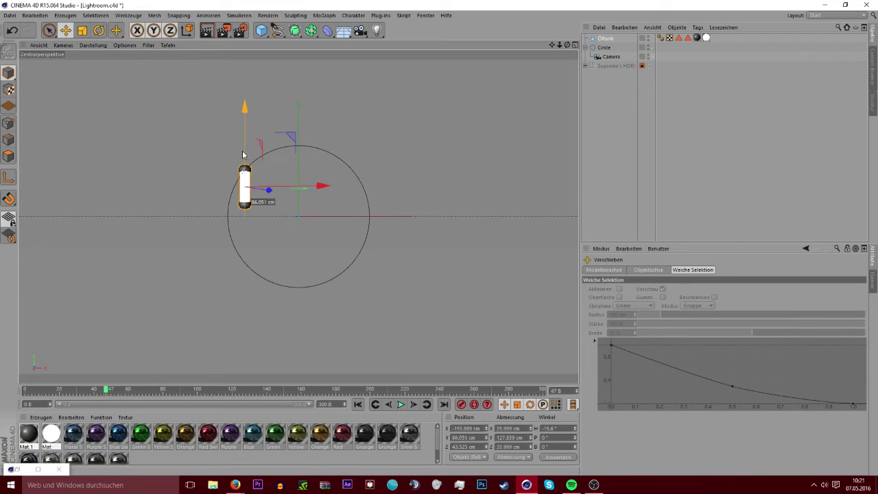
pyautogui.click(572, 485)
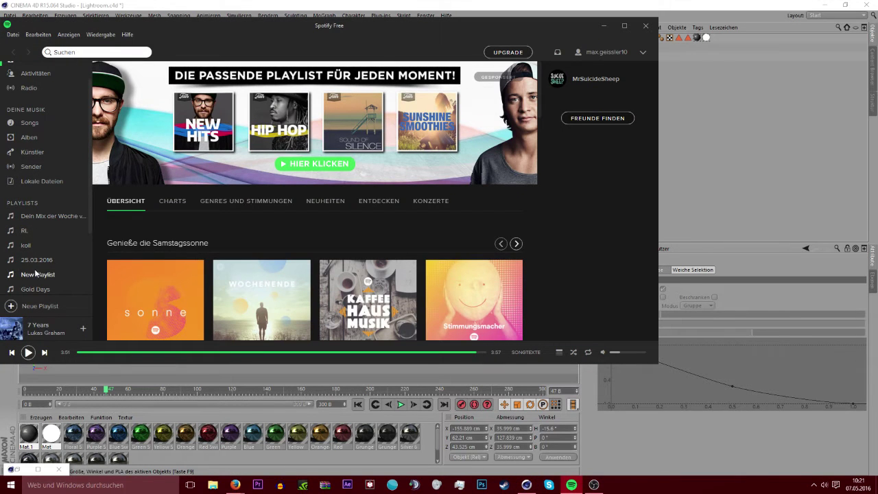
pyautogui.scroll(-3, 39, 272)
pyautogui.click(43, 199)
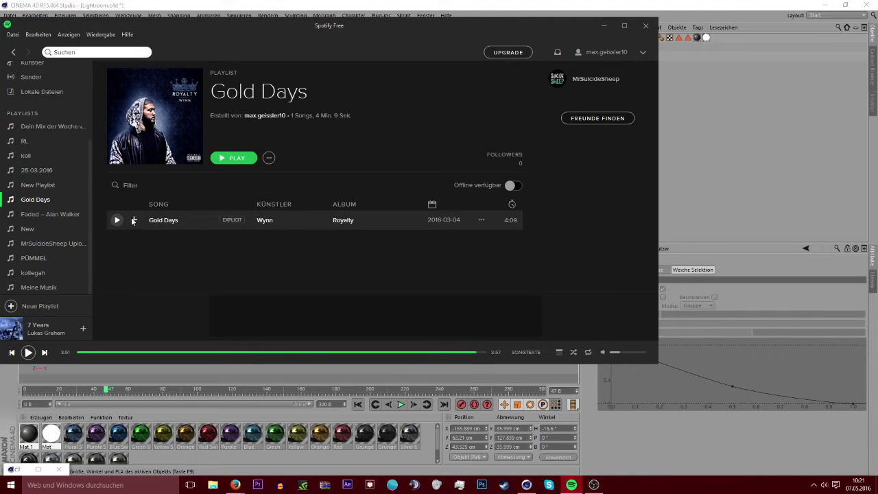
# Shift the Öltank cylinder left and duplicate it
pyautogui.click(604, 26)
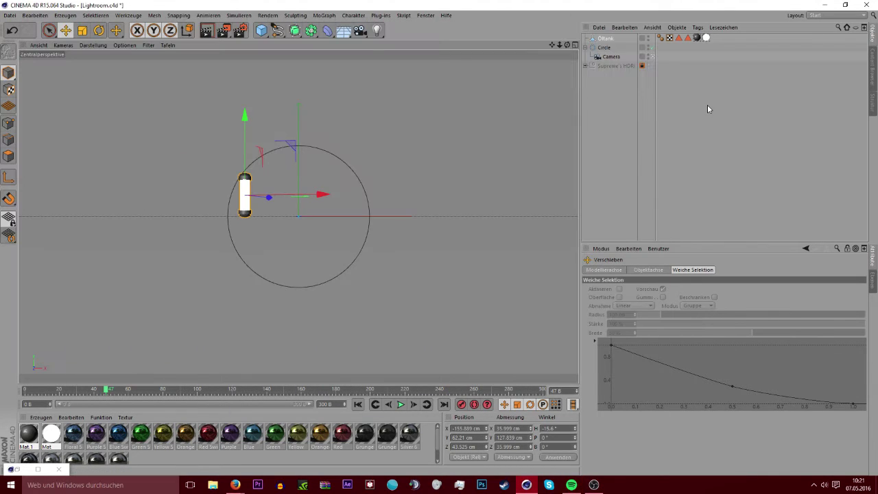
pyautogui.moveTo(277, 196); pyautogui.dragTo(246, 197)
pyautogui.hotkey('ctrl', 'c')
pyautogui.hotkey('ctrl', 'v')
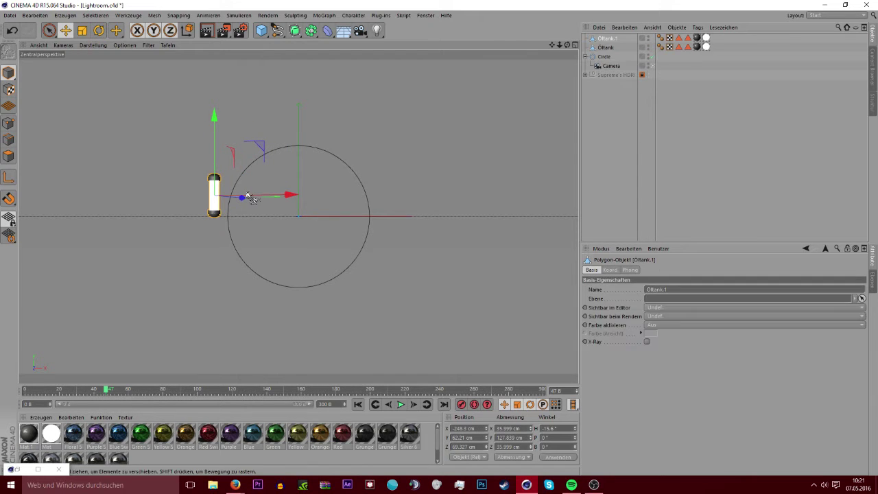
# Rotate the copy to a 90° bank so it lies horizontal
pyautogui.press('r')
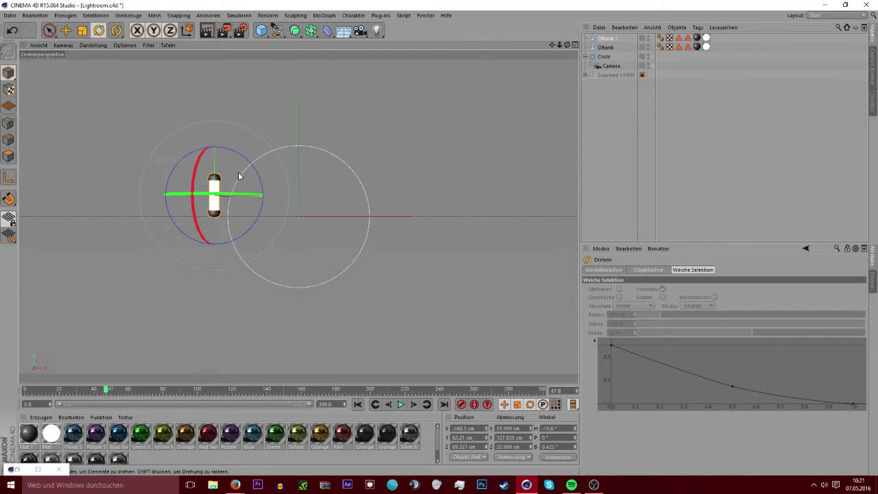
pyautogui.moveTo(235, 147); pyautogui.dragTo(281, 226)
pyautogui.write('0')
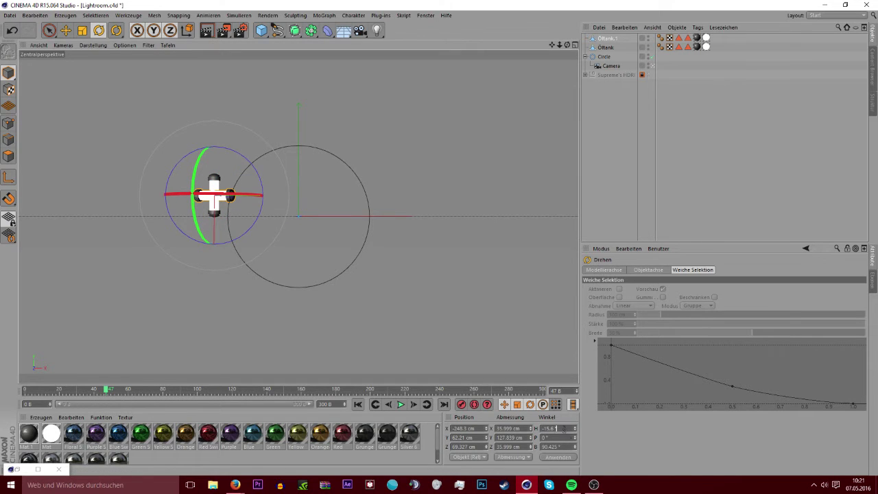
pyautogui.press('Tab')
pyautogui.press('Tab')
pyautogui.press('BackSpace')
pyautogui.click(549, 457)
pyautogui.moveTo(570, 485)
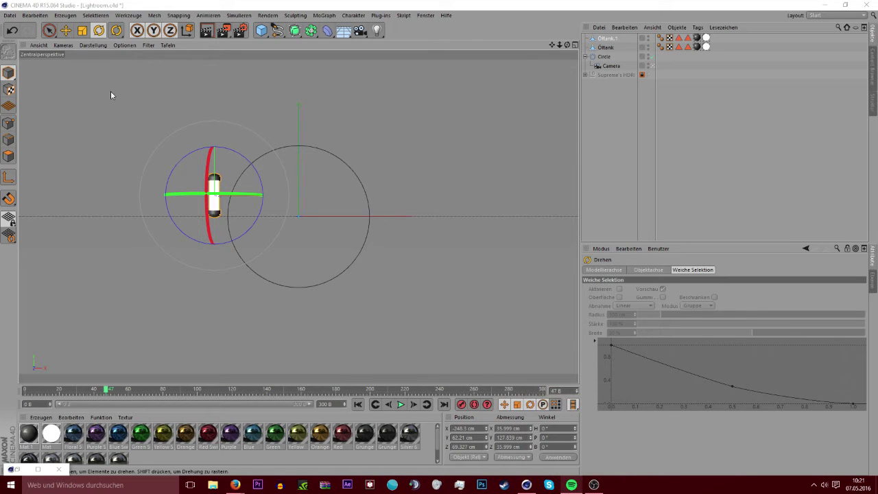
pyautogui.moveTo(243, 153); pyautogui.dragTo(298, 242)
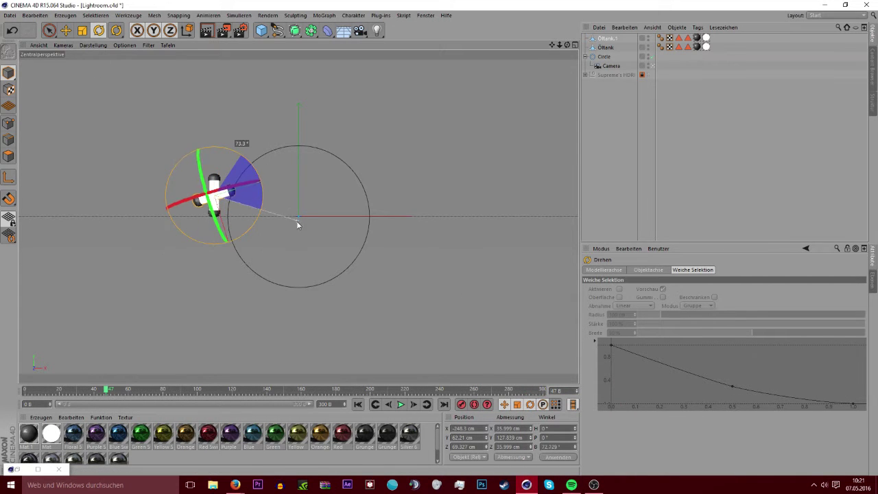
# Move the horizontal copy right beside the upright tank, to X −172.091 cm
pyautogui.click(67, 30)
pyautogui.moveTo(256, 195); pyautogui.dragTo(276, 199)
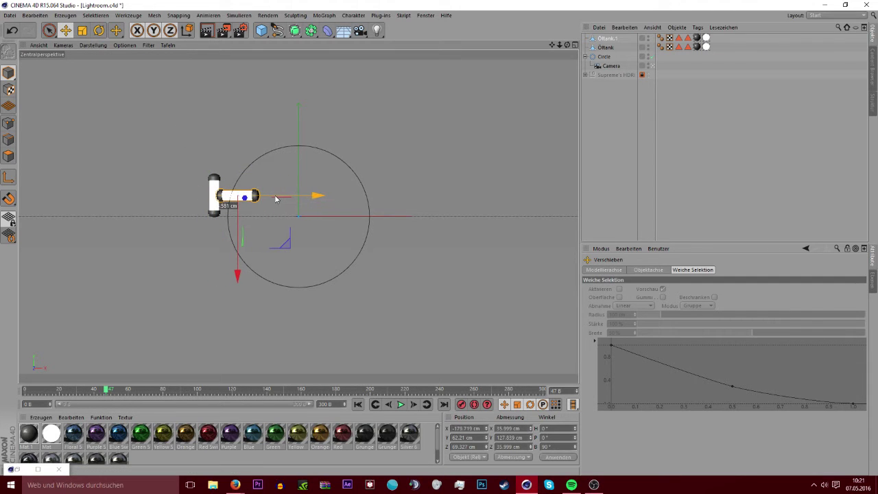
pyautogui.click(572, 484)
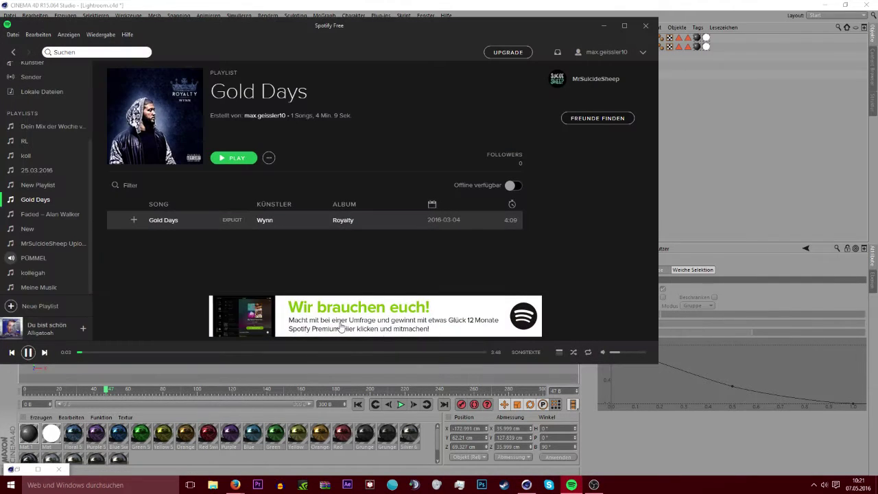
# Pause the current song, play Here Lucian Remix from the 25.03.2016 playlist, and minimize Spotify
pyautogui.click(28, 352)
pyautogui.moveTo(117, 220)
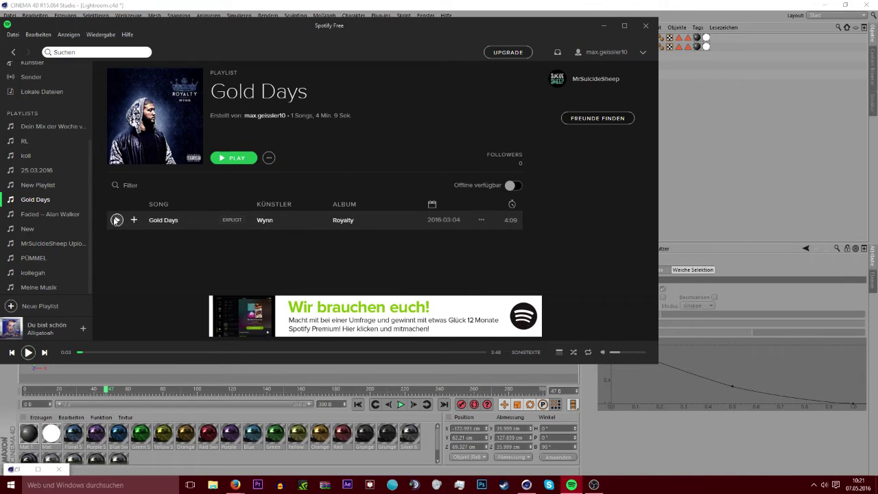
pyautogui.click(30, 171)
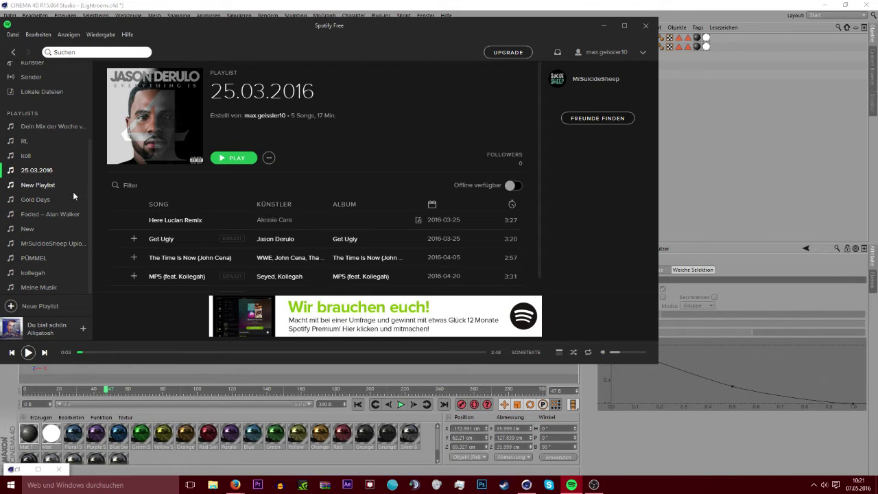
pyautogui.doubleClick(116, 219)
pyautogui.click(603, 25)
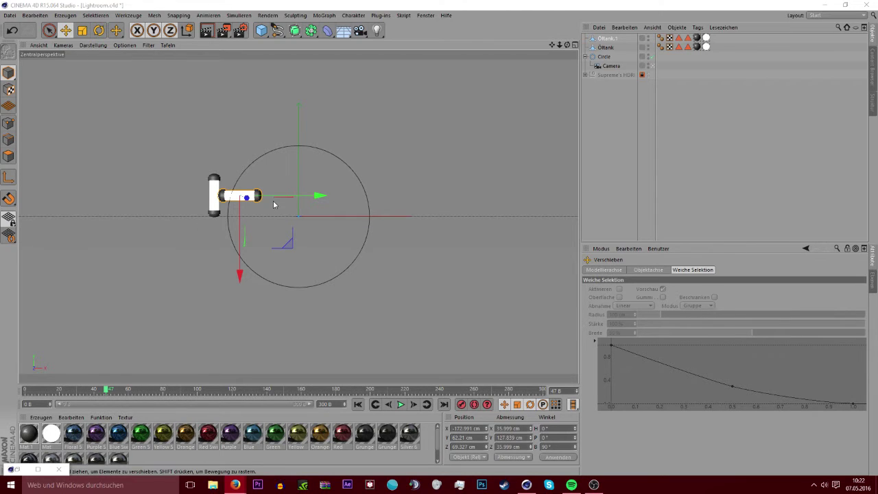
# Lower Öltank.1 to the upright's base and slide it left to form an L
pyautogui.moveTo(244, 212); pyautogui.dragTo(251, 227)
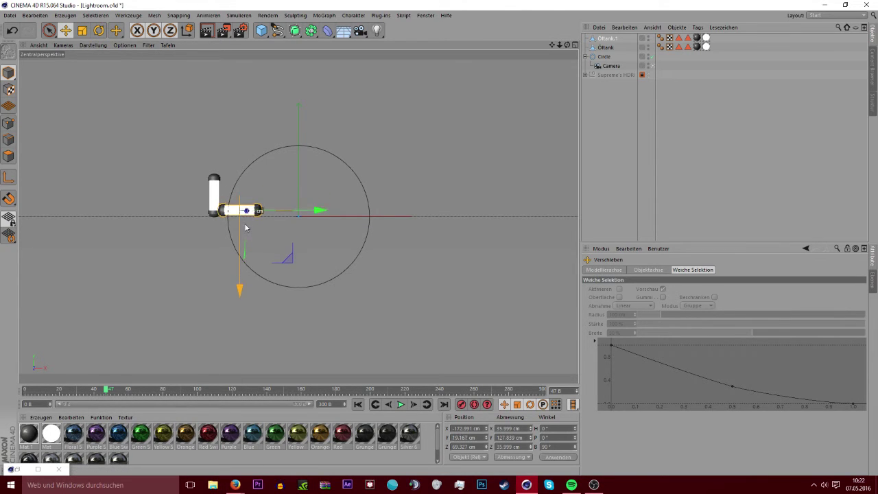
pyautogui.click(207, 31)
pyautogui.click(703, 187)
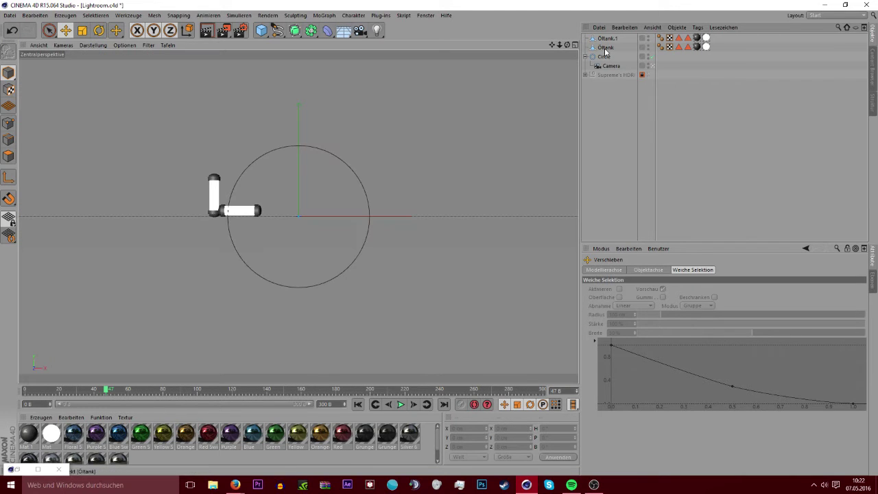
pyautogui.click(606, 48)
pyautogui.click(243, 210)
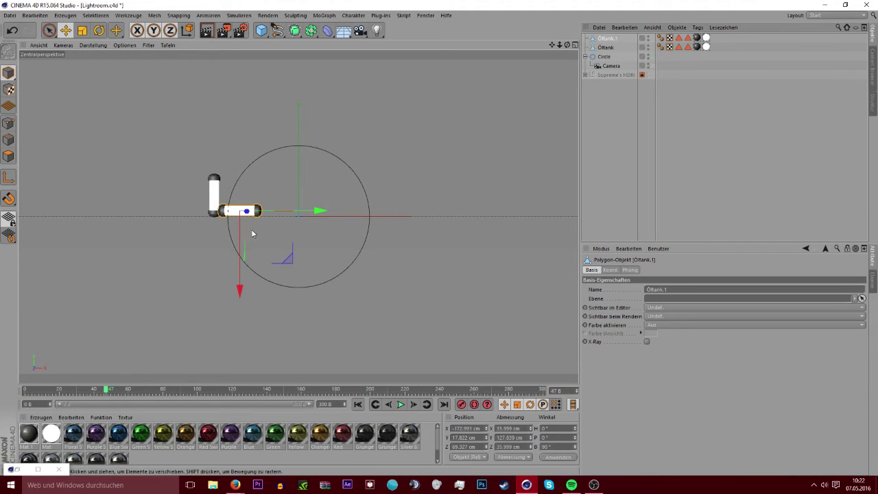
pyautogui.moveTo(238, 233); pyautogui.dragTo(239, 244)
pyautogui.moveTo(285, 224); pyautogui.dragTo(274, 231)
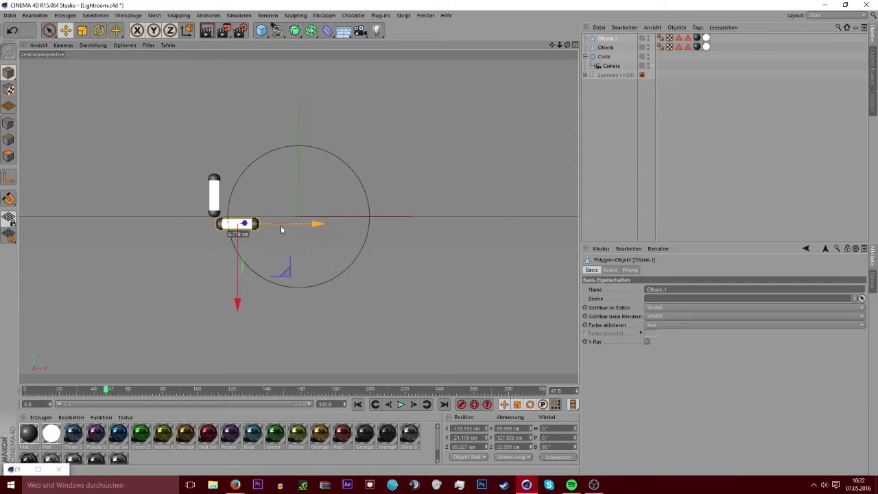
pyautogui.click(650, 141)
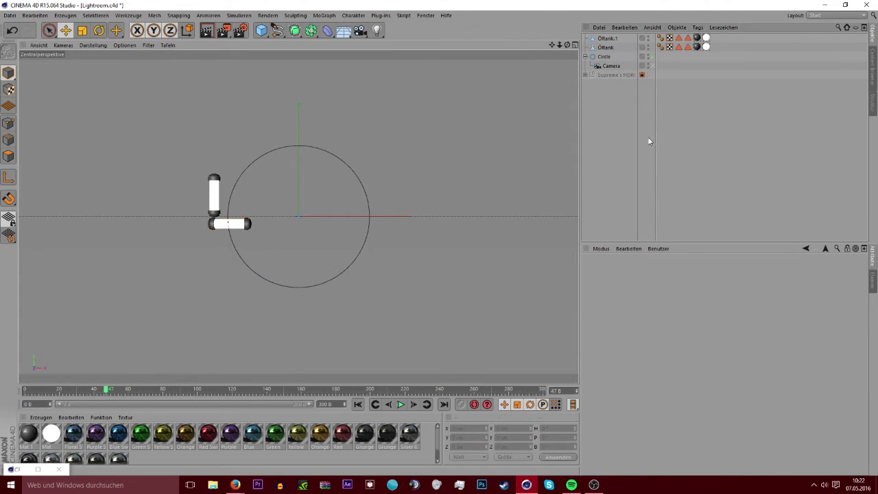
pyautogui.click(609, 39)
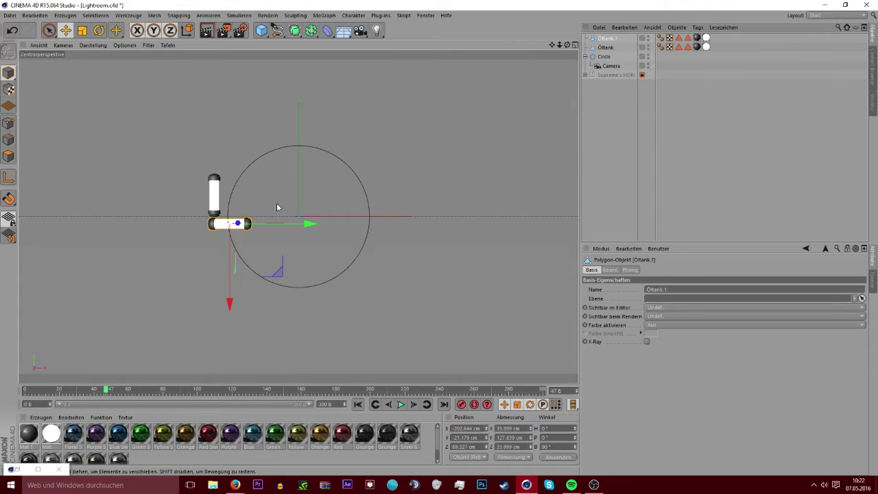
# Stand a new tube copy upright as the I, right of the L at X −93.754 cm
pyautogui.moveTo(288, 227)
pyautogui.mouseDown()
pyautogui.moveTo(334, 231)
pyautogui.moveTo(327, 228)
pyautogui.mouseUp()
pyautogui.hotkey('ctrl', 'z')
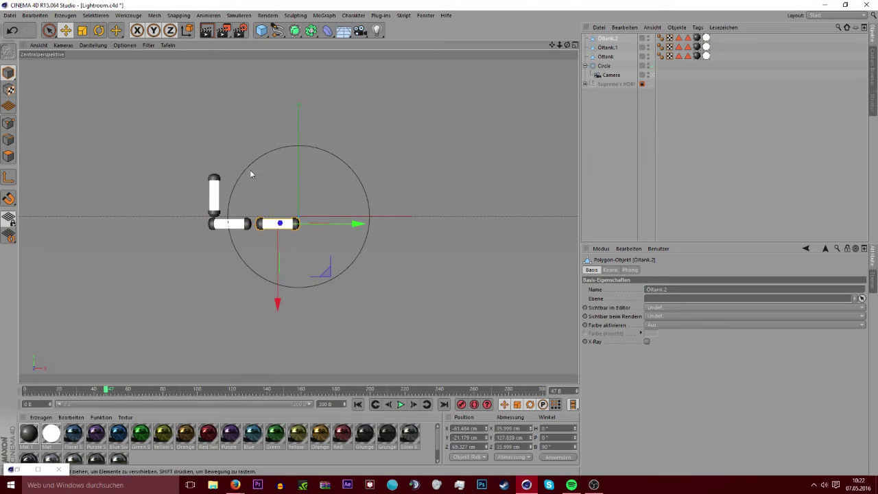
pyautogui.press('r')
pyautogui.moveTo(316, 193); pyautogui.dragTo(304, 251)
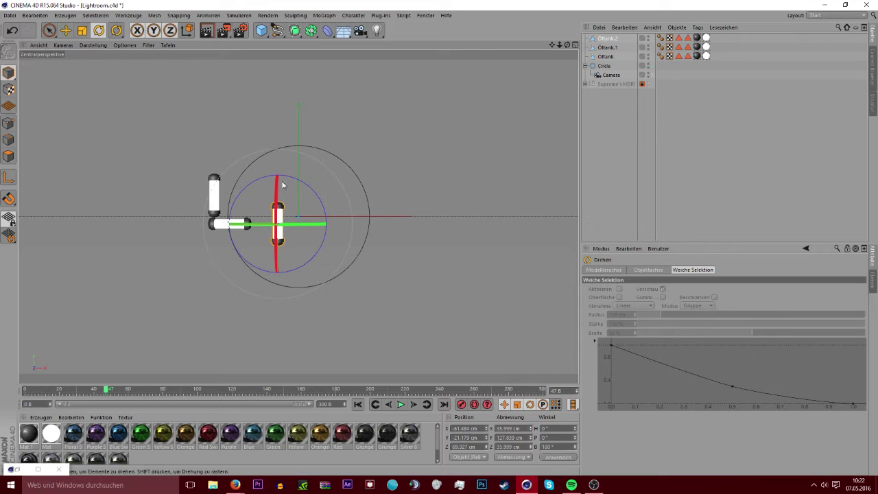
pyautogui.click(66, 30)
pyautogui.moveTo(279, 257); pyautogui.dragTo(272, 235)
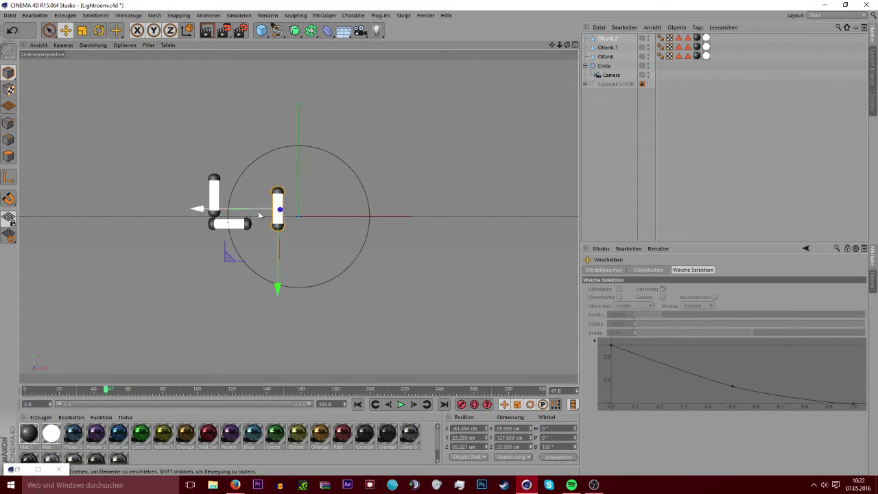
pyautogui.moveTo(259, 209); pyautogui.dragTo(248, 213)
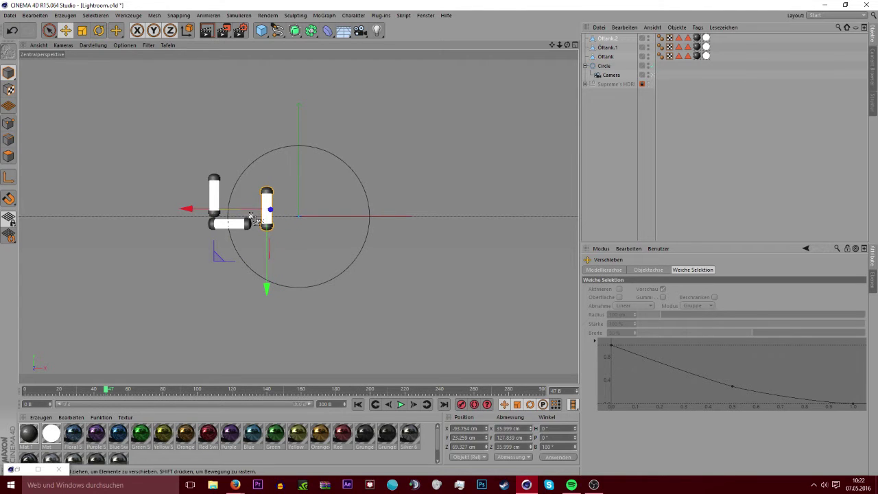
# Duplicate the upright tube, then undo and delete the extra copy
pyautogui.hotkey('ctrl', 'c')
pyautogui.hotkey('ctrl', 'v')
pyautogui.moveTo(265, 246); pyautogui.dragTo(267, 226)
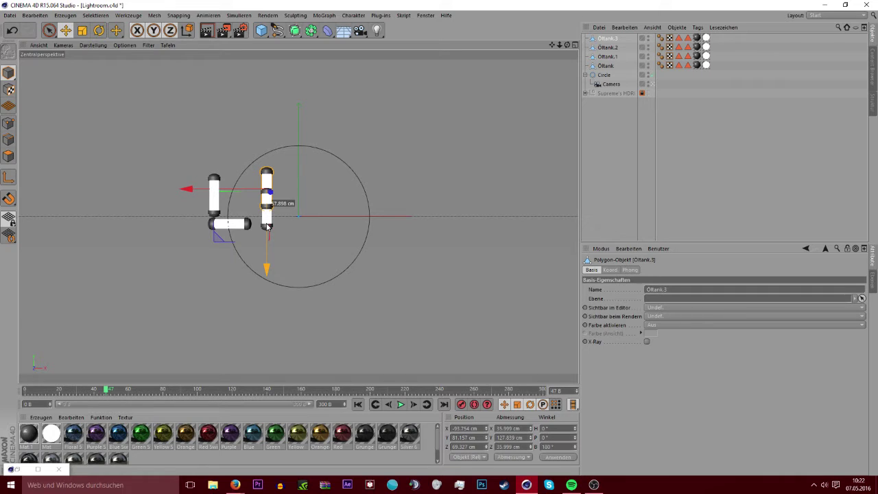
pyautogui.hotkey('ctrl', 'z')
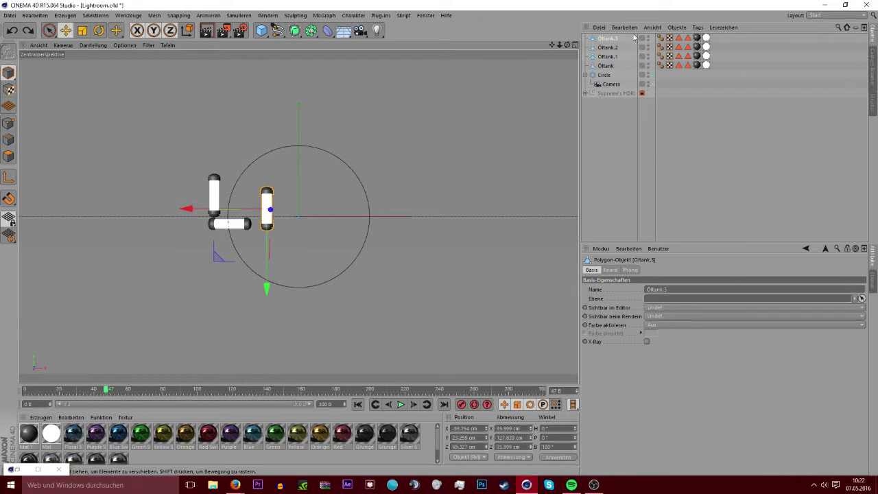
pyautogui.press('Delete')
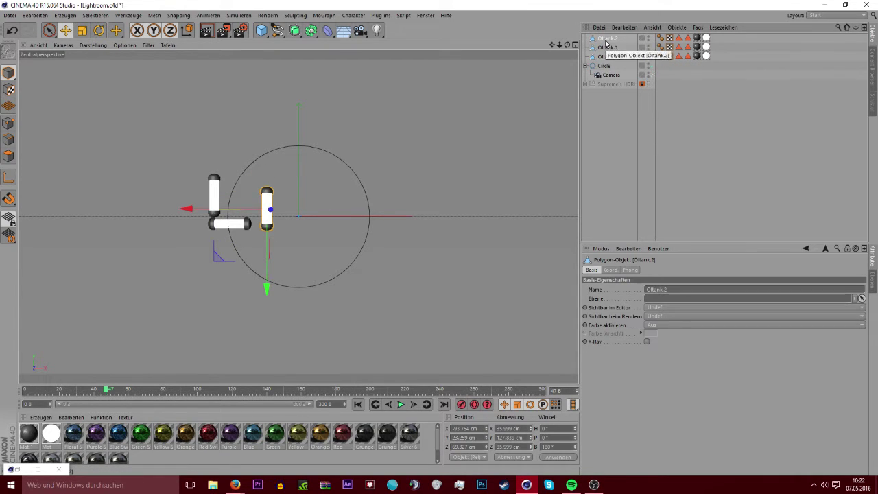
# Scale Öltank.2 to 1.2 on X, Y and Z and raise it to Y 43.484 cm
pyautogui.click(613, 271)
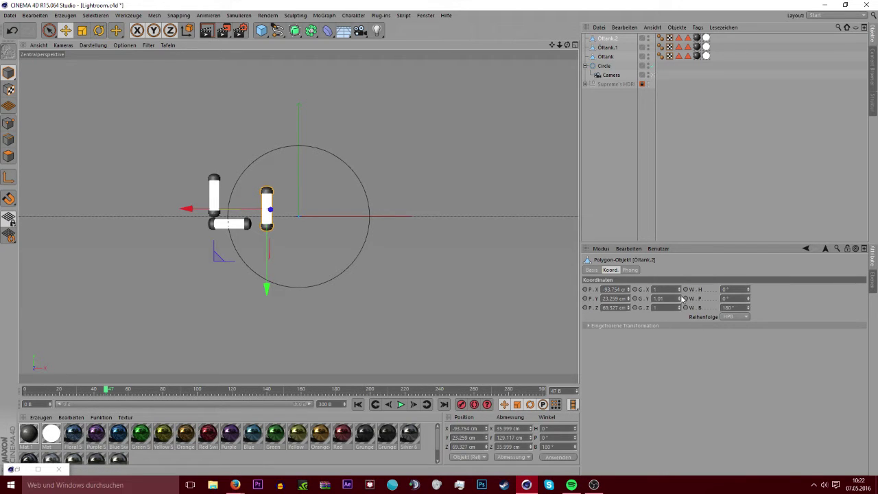
pyautogui.click(659, 299)
pyautogui.press('BackSpace')
pyautogui.write('1.1')
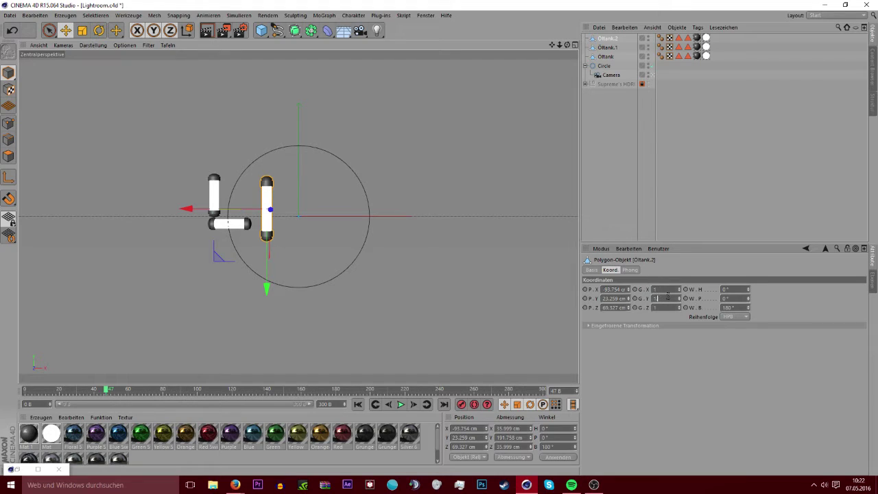
pyautogui.write('2')
pyautogui.press('Return')
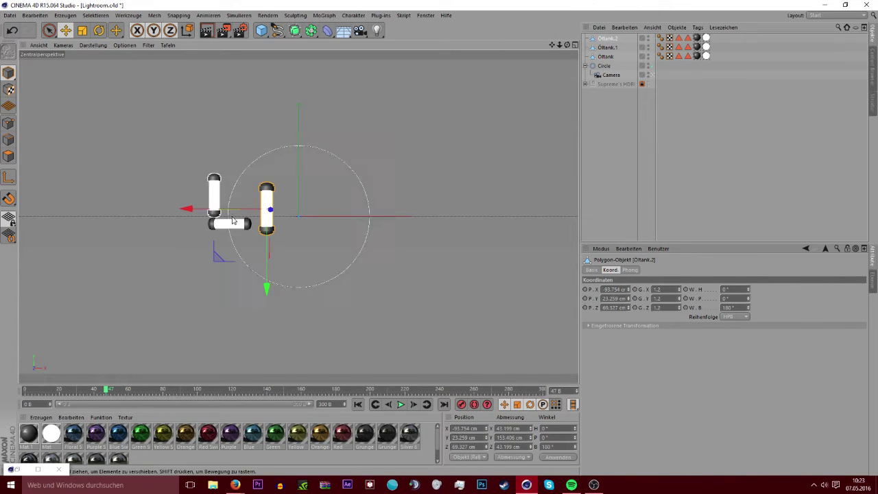
pyautogui.moveTo(264, 248); pyautogui.dragTo(263, 241)
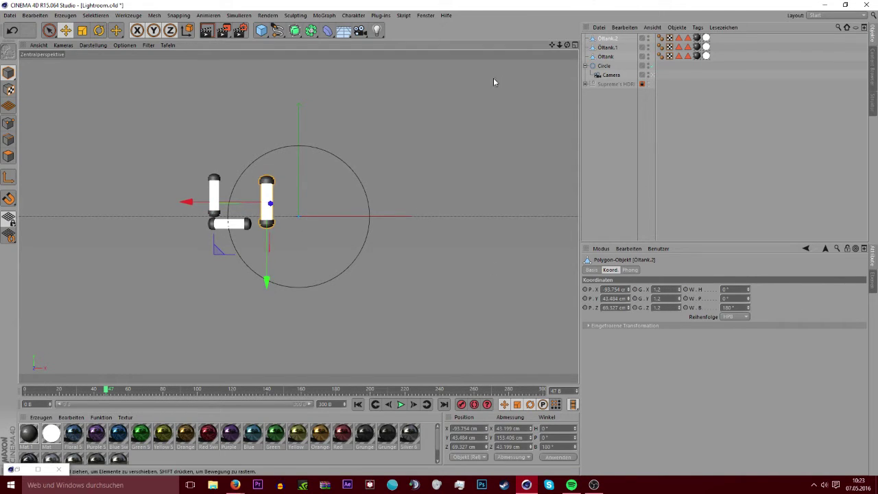
pyautogui.click(623, 101)
pyautogui.click(649, 76)
# Leave the camera view, orbit around the scene, and select Öltank.2 beside the L
pyautogui.click(652, 80)
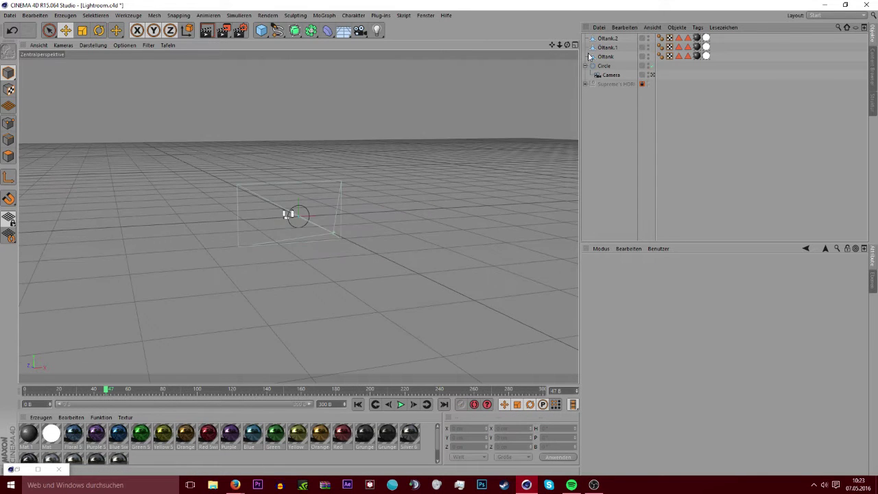
pyautogui.moveTo(567, 44)
pyautogui.mouseDown()
pyautogui.moveTo(536, 45)
pyautogui.moveTo(535, 62)
pyautogui.mouseUp()
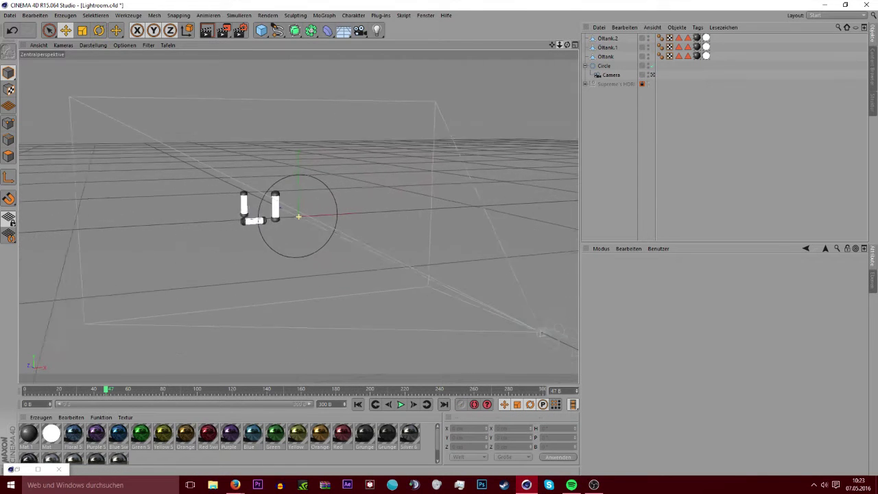
pyautogui.click(236, 485)
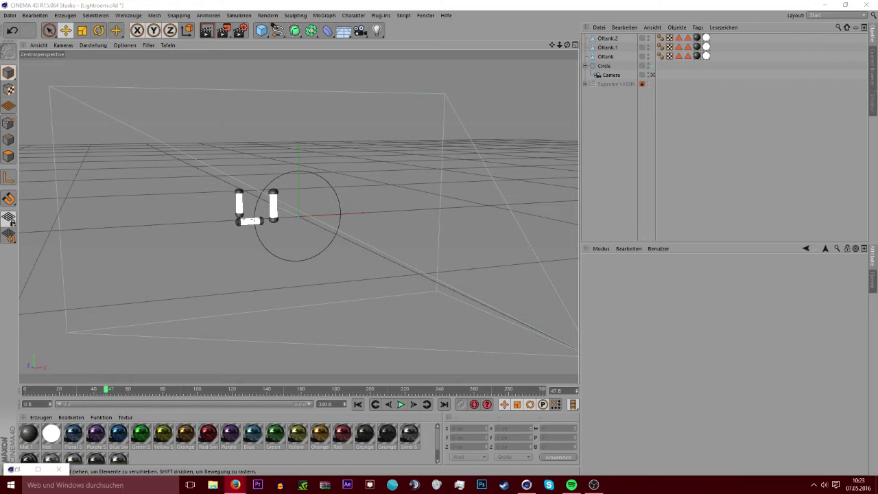
pyautogui.moveTo(567, 44); pyautogui.dragTo(620, 59)
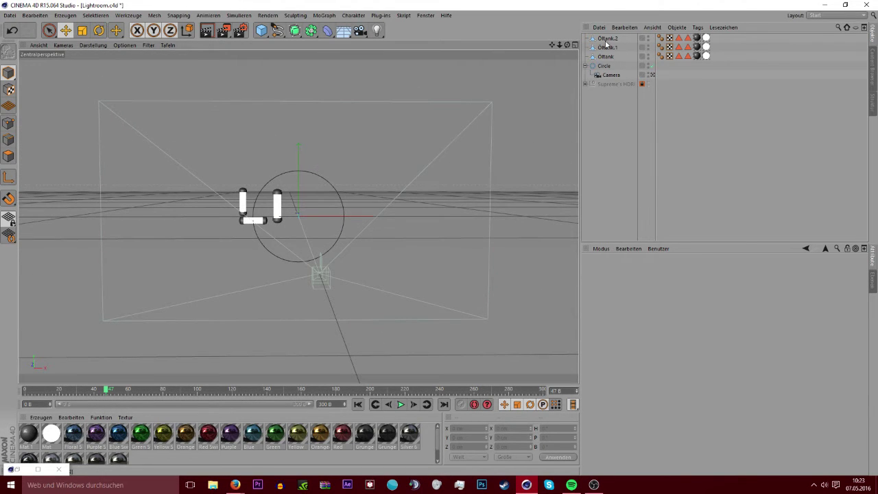
pyautogui.click(606, 39)
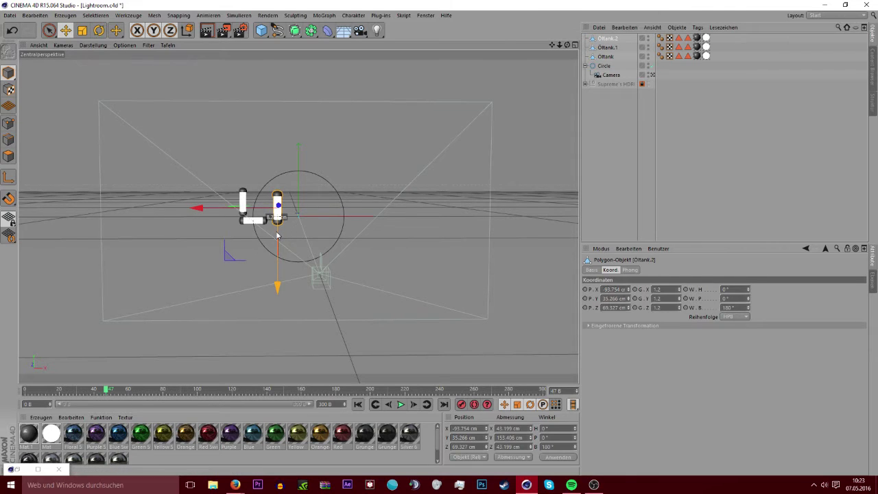
# Stretch Öltank.2 to Y scale 1.38 and raise it to Y 45.432 cm
pyautogui.moveTo(277, 236); pyautogui.dragTo(277, 236)
pyautogui.click(652, 74)
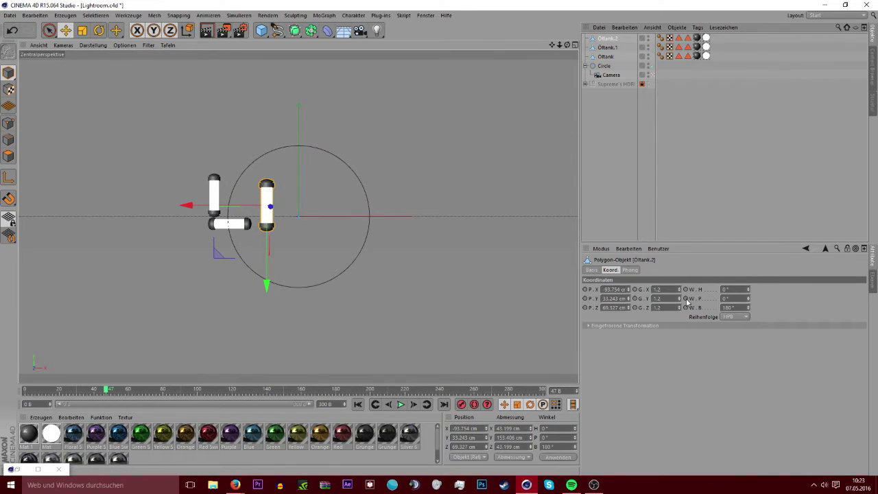
pyautogui.moveTo(682, 300); pyautogui.dragTo(682, 299)
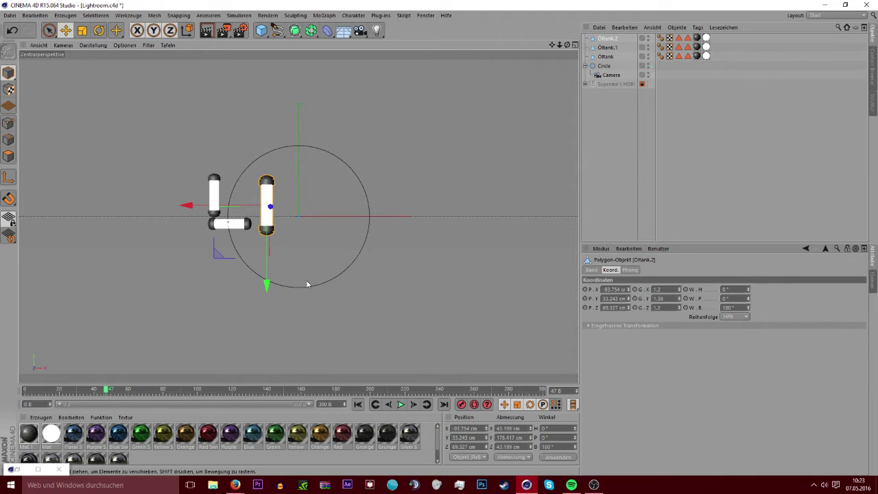
pyautogui.moveTo(270, 279); pyautogui.dragTo(269, 274)
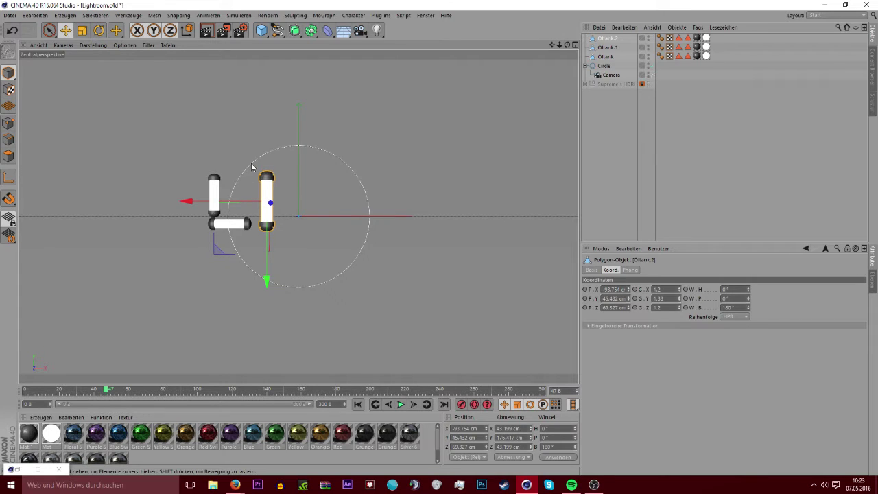
pyautogui.click(206, 31)
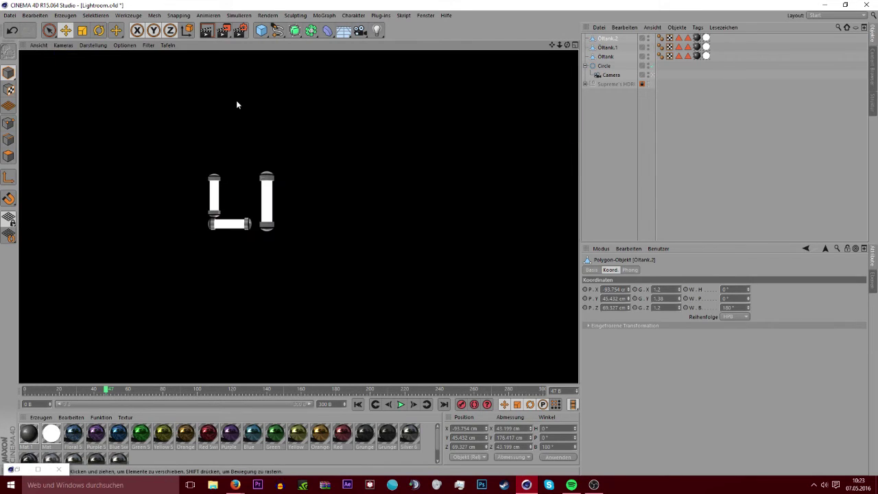
pyautogui.press('Escape')
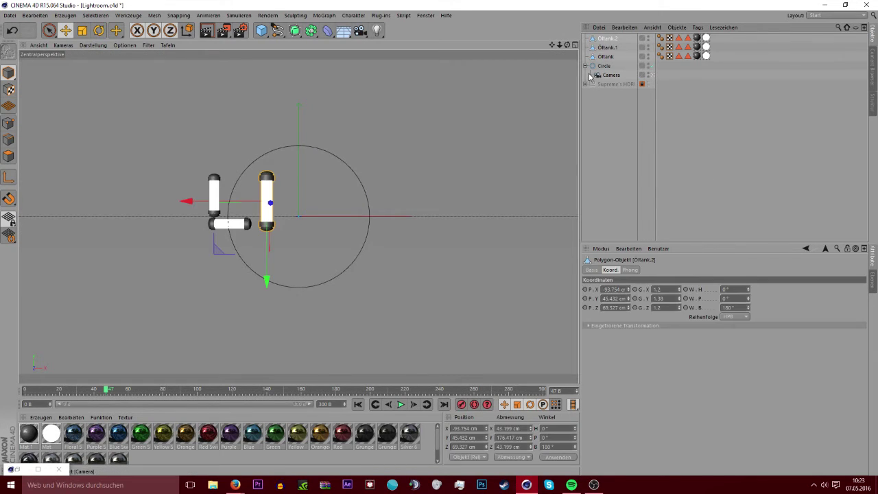
# Duplicate the tube, delete the unwanted copy, and select the horizontal Öltank.1
pyautogui.hotkey('ctrl', 'c')
pyautogui.hotkey('ctrl', 'v')
pyautogui.press('Delete')
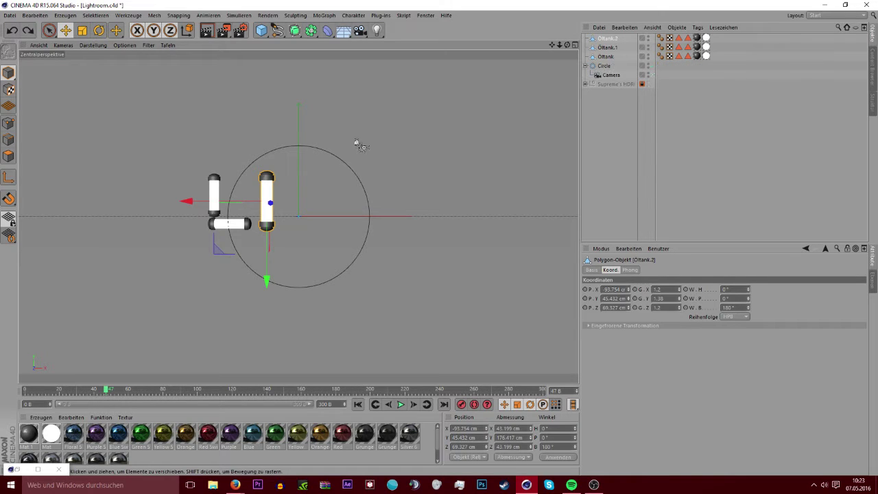
pyautogui.click(607, 48)
# Try a tilted, shifted copy of the horizontal tube, then delete it
pyautogui.hotkey('ctrl', 'c')
pyautogui.hotkey('ctrl', 'v')
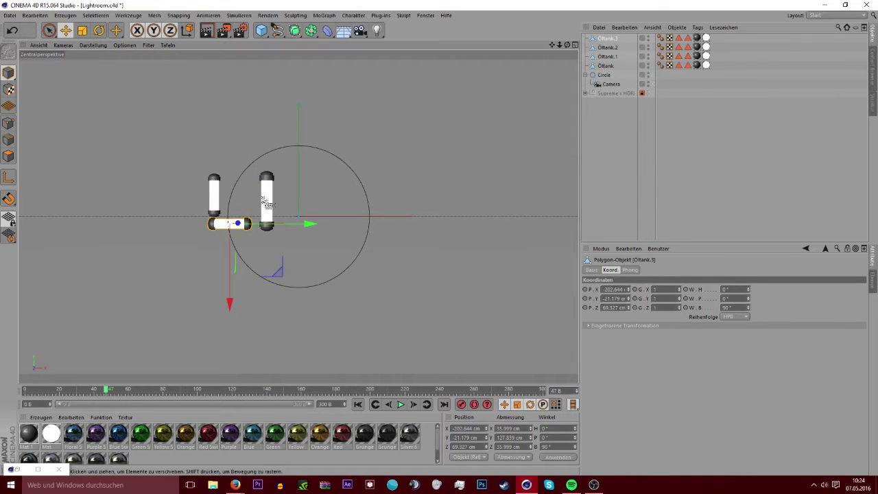
pyautogui.moveTo(283, 226); pyautogui.dragTo(357, 221)
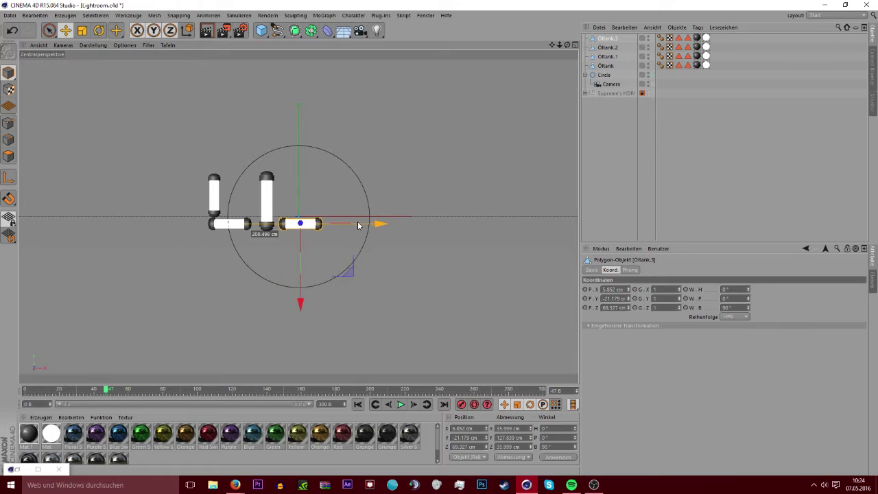
pyautogui.press('r')
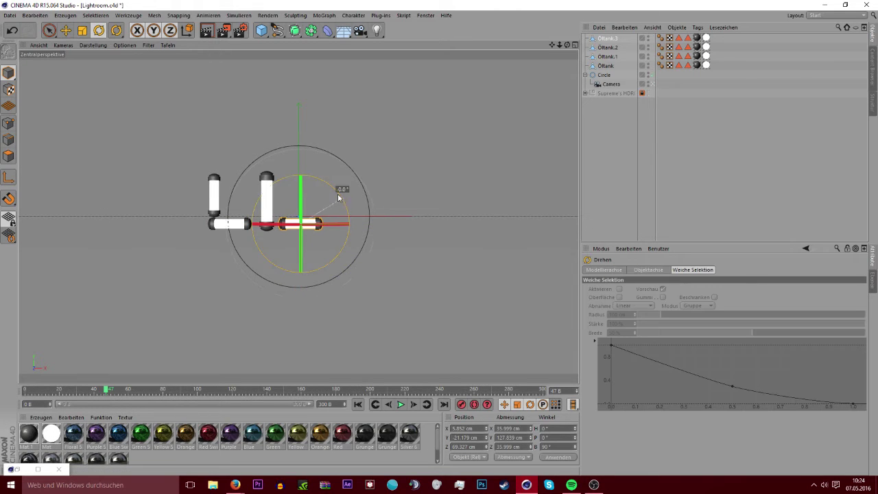
pyautogui.moveTo(336, 190); pyautogui.dragTo(384, 192)
pyautogui.click(66, 30)
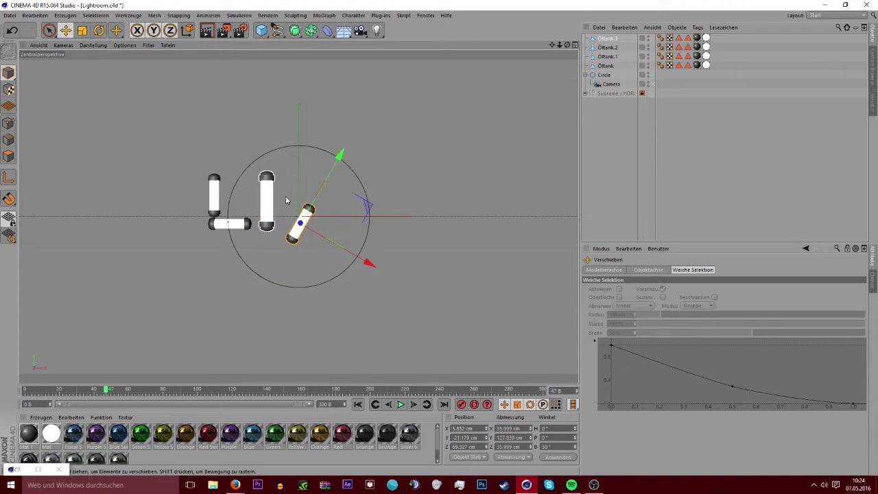
pyautogui.moveTo(302, 206); pyautogui.dragTo(328, 176)
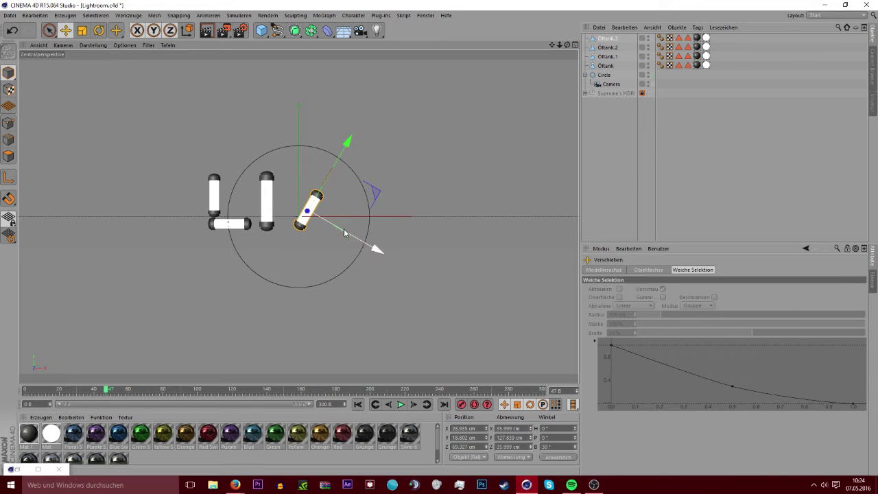
pyautogui.moveTo(344, 229); pyautogui.dragTo(335, 226)
pyautogui.press('Delete')
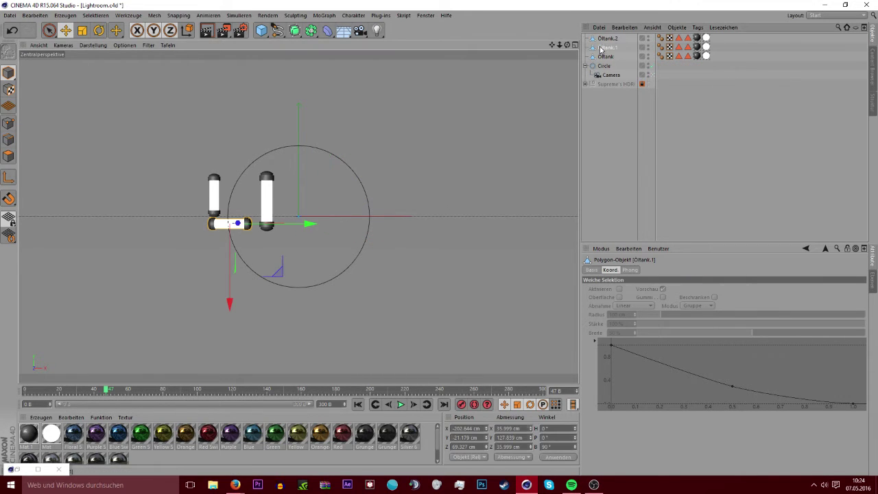
# Copy the upright Öltank.2 and place the copy beside it as Öltank.3
pyautogui.click(602, 39)
pyautogui.hotkey('ctrl', 'c')
pyautogui.hotkey('ctrl', 'v')
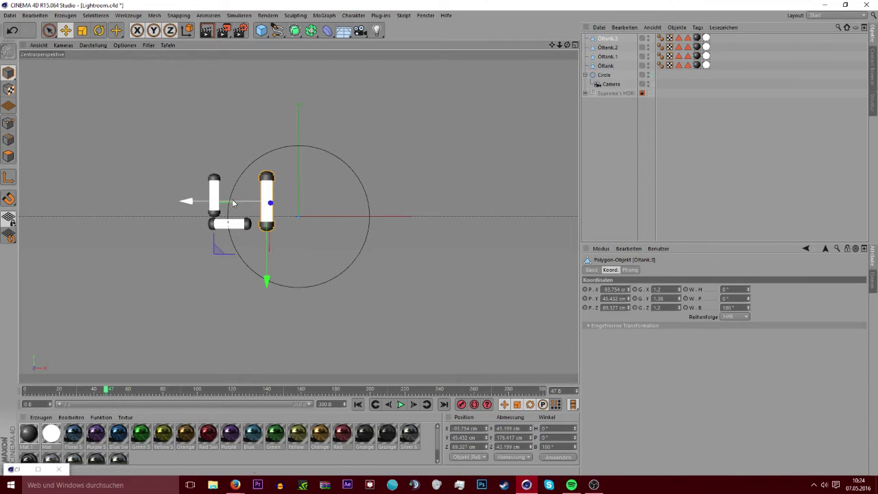
pyautogui.moveTo(233, 204)
pyautogui.mouseDown()
pyautogui.moveTo(273, 207)
pyautogui.moveTo(260, 214)
pyautogui.mouseUp()
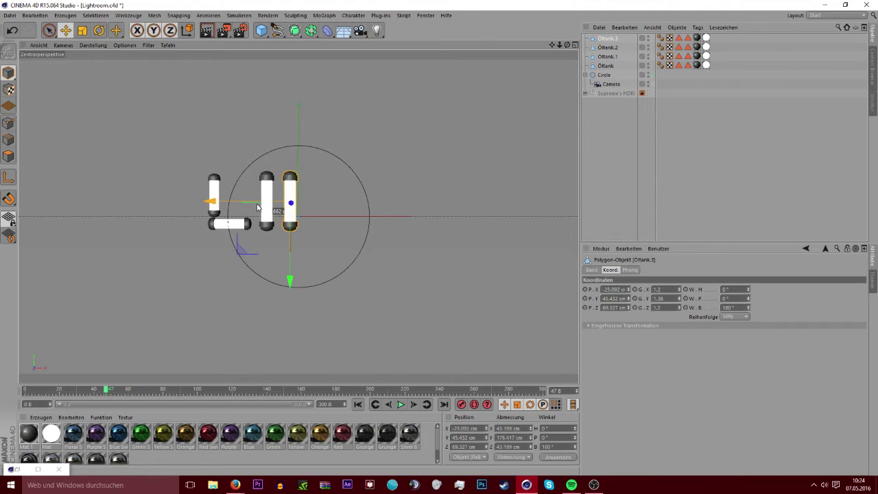
# Duplicate the new upright tube and slide the copy further right
pyautogui.hotkey('ctrl', 'c')
pyautogui.hotkey('ctrl', 'v')
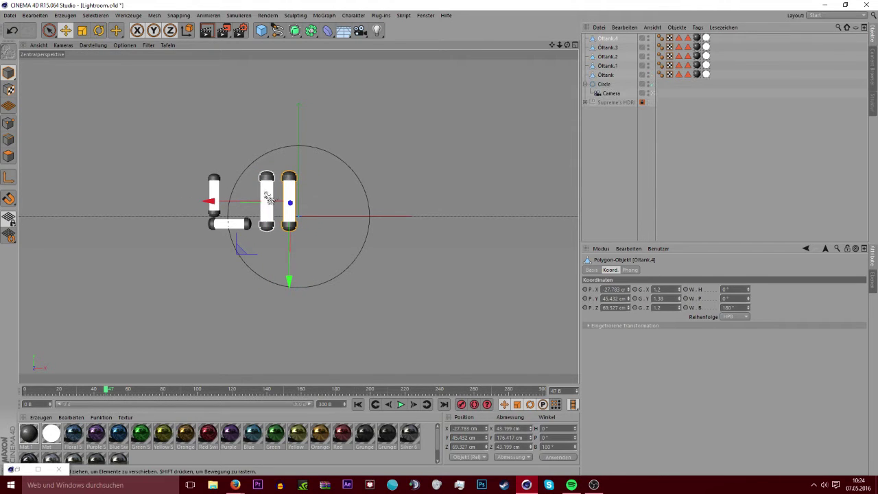
pyautogui.press('r')
pyautogui.moveTo(330, 208); pyautogui.dragTo(313, 170)
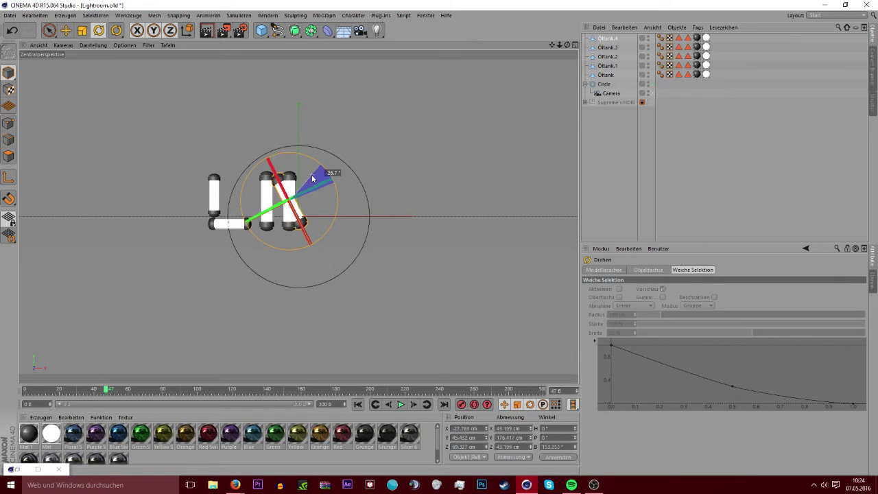
pyautogui.hotkey('ctrl', 'z')
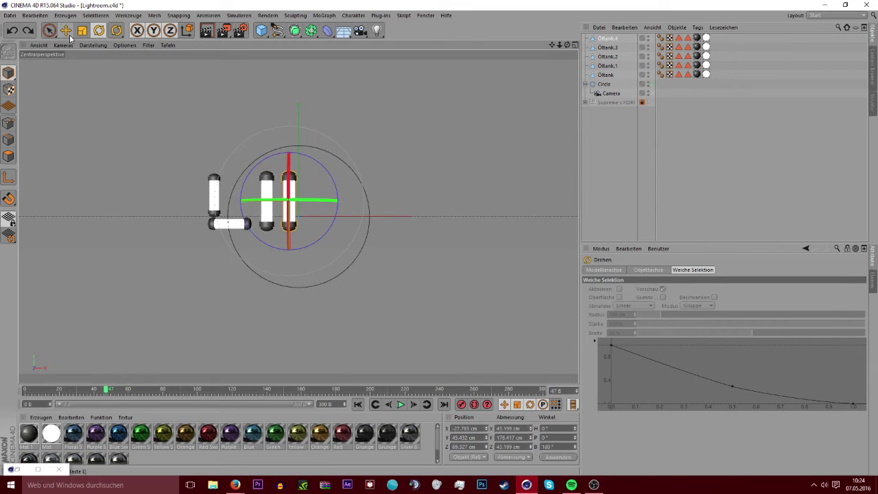
pyautogui.click(67, 31)
pyautogui.moveTo(248, 202); pyautogui.dragTo(267, 201)
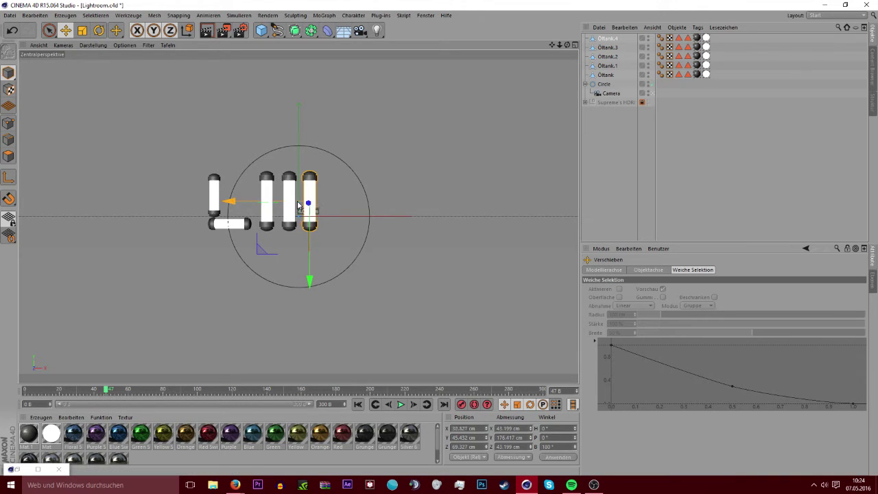
# Tilt Öltank.4 steeply to about 157° as the N's diagonal stroke
pyautogui.click(99, 31)
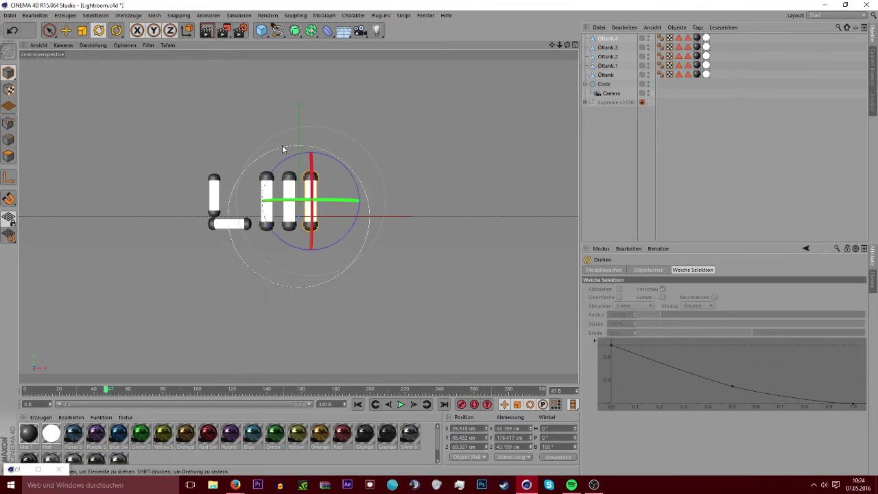
pyautogui.moveTo(337, 166); pyautogui.dragTo(324, 160)
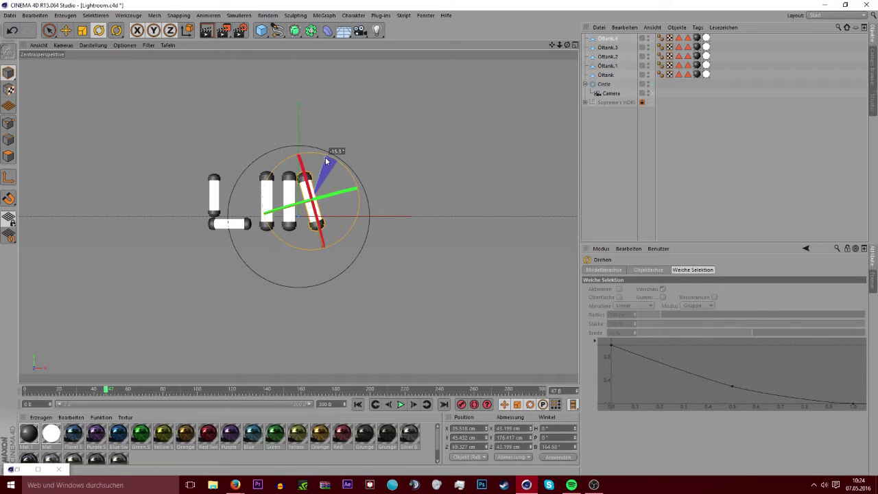
pyautogui.hotkey('ctrl', 'z')
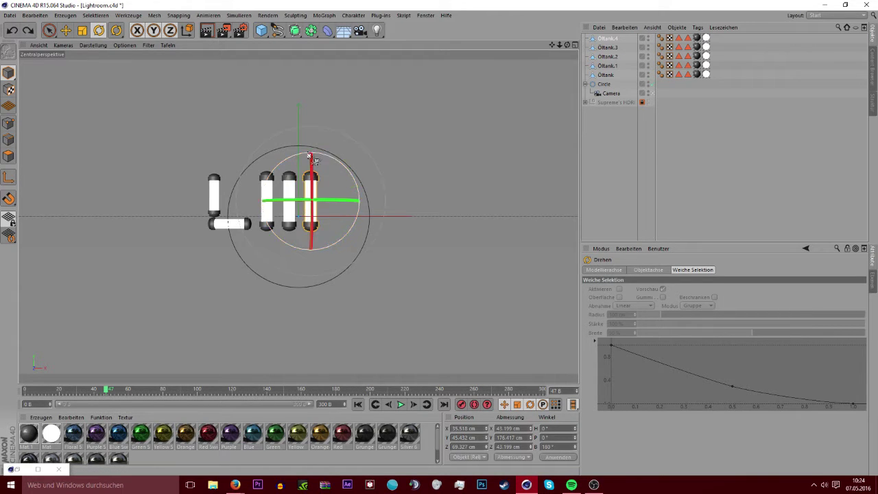
pyautogui.click(66, 30)
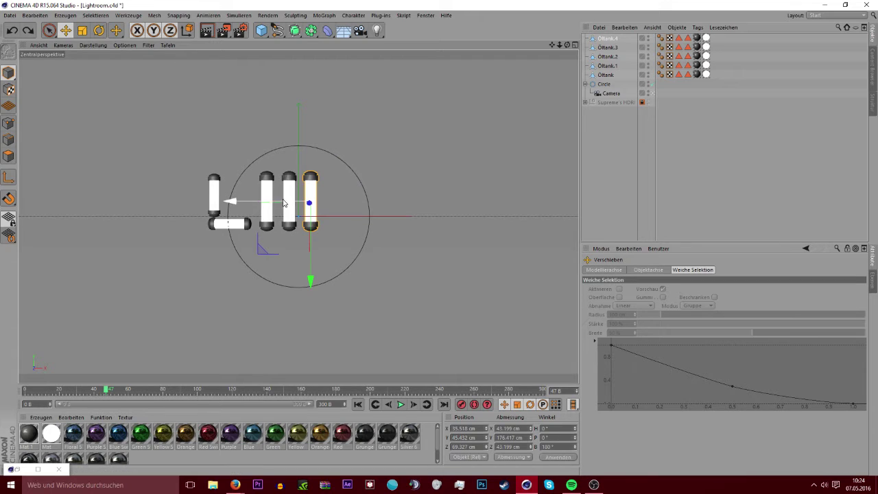
pyautogui.moveTo(233, 201); pyautogui.dragTo(236, 201)
pyautogui.click(99, 30)
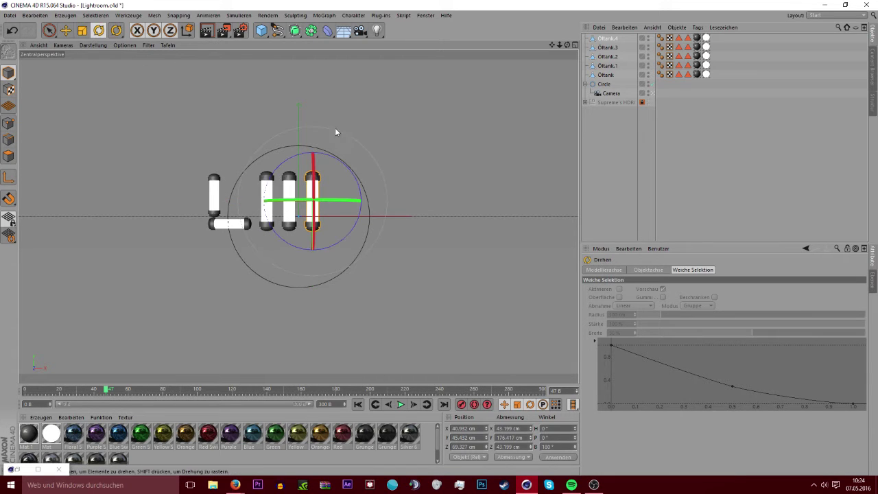
pyautogui.moveTo(339, 158); pyautogui.dragTo(318, 157)
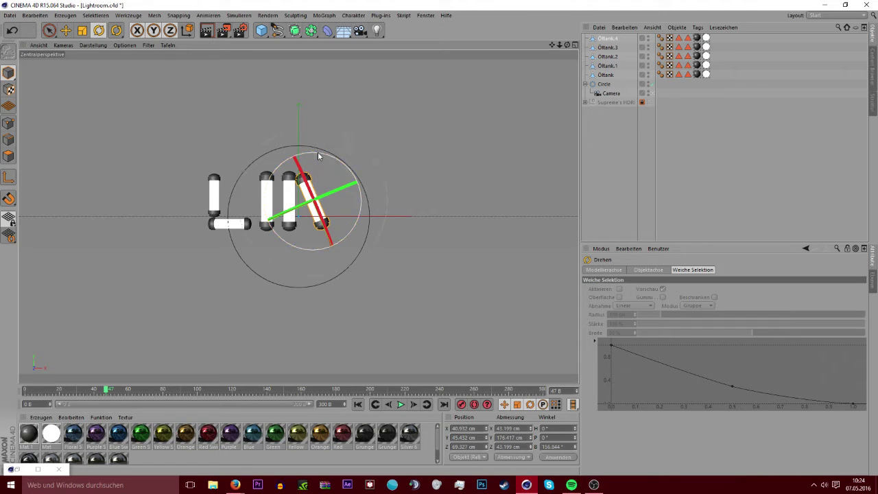
pyautogui.moveTo(317, 156); pyautogui.dragTo(319, 157)
# Copy a vertical tank as Öltank.5 and move it right as the N's right upright
pyautogui.click(633, 56)
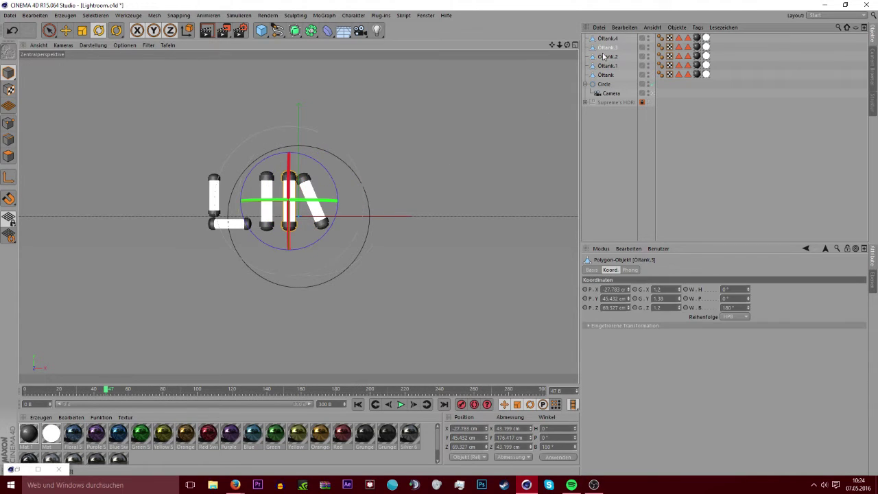
pyautogui.hotkey('ctrl', 'c')
pyautogui.hotkey('ctrl', 'v')
pyautogui.press('e')
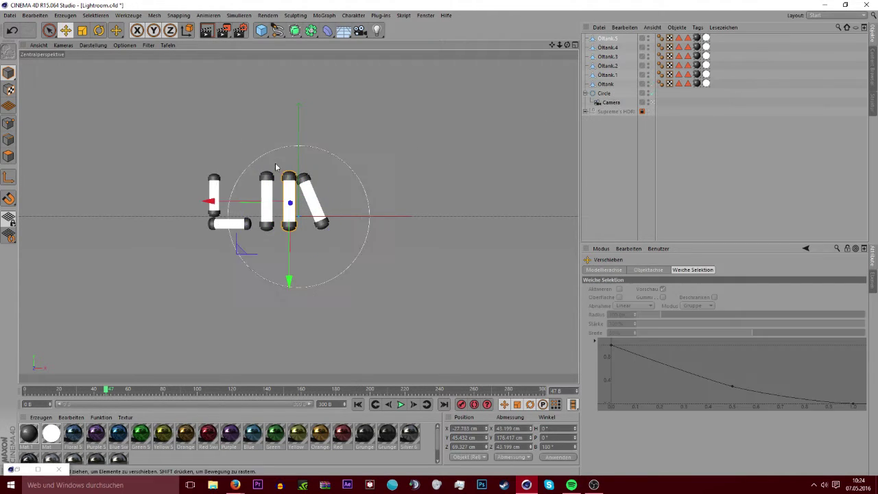
pyautogui.moveTo(281, 203); pyautogui.dragTo(322, 202)
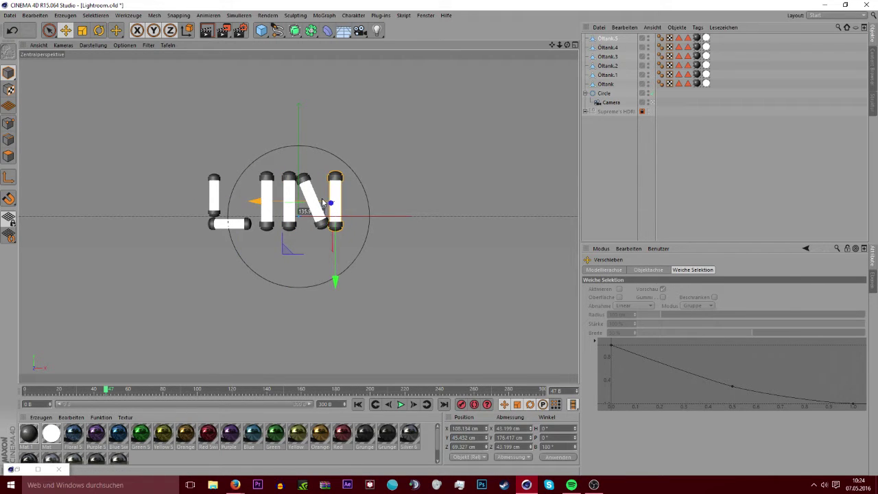
# Delete the tilted tank, then copy Öltank.1 and slide it right to X 44.861 cm
pyautogui.click(609, 48)
pyautogui.press('Delete')
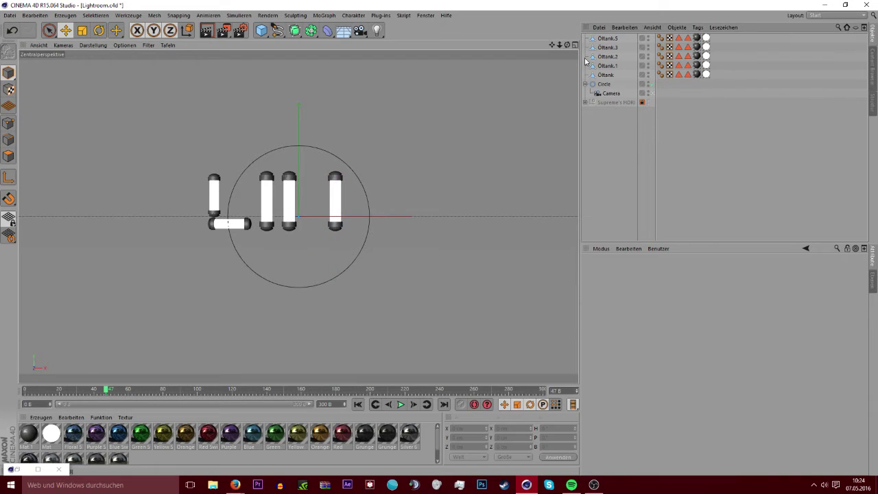
pyautogui.click(609, 47)
pyautogui.click(612, 66)
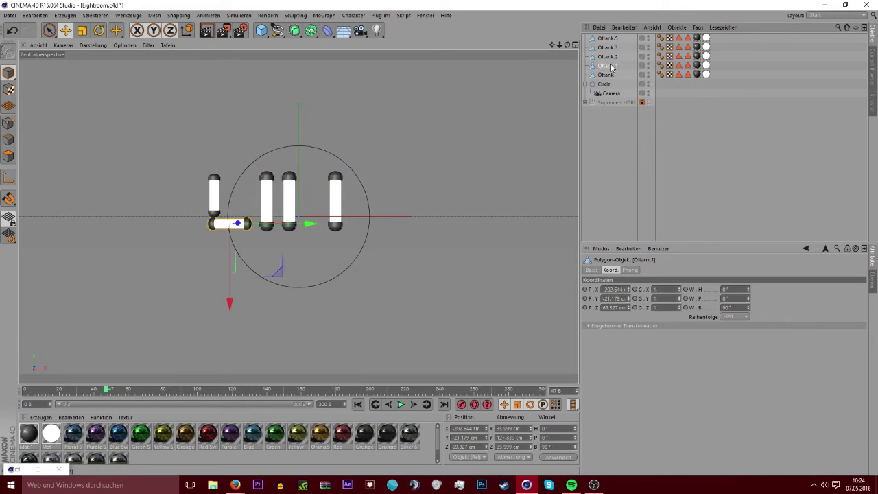
pyautogui.hotkey('ctrl', 'c')
pyautogui.hotkey('ctrl', 'v')
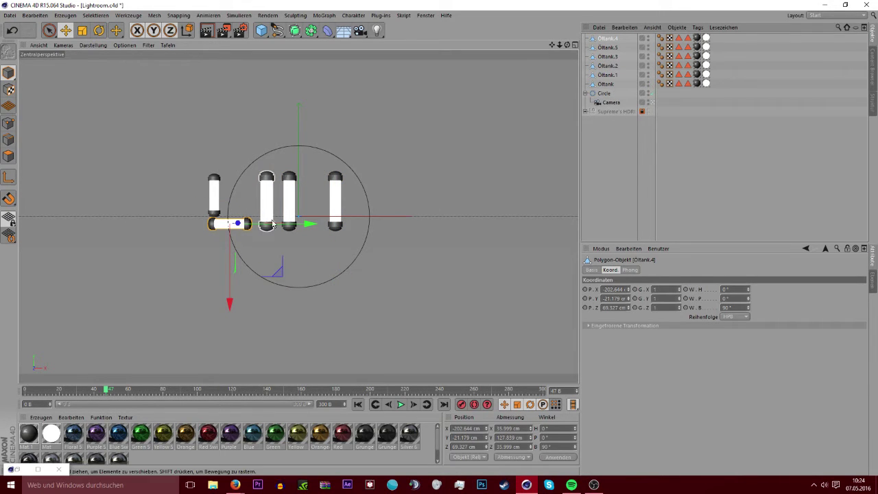
pyautogui.moveTo(310, 224); pyautogui.dragTo(382, 223)
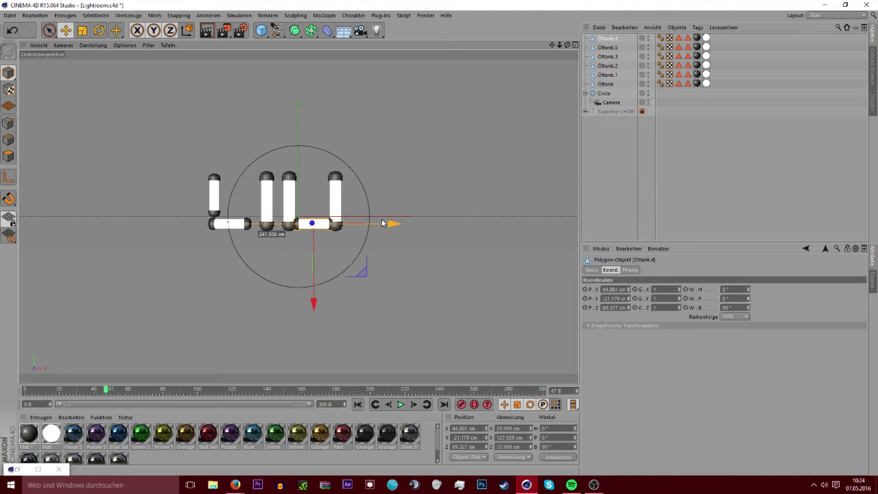
# Rotate Öltank.4 to about 151.5° and raise it between the N's two uprights
pyautogui.press('r')
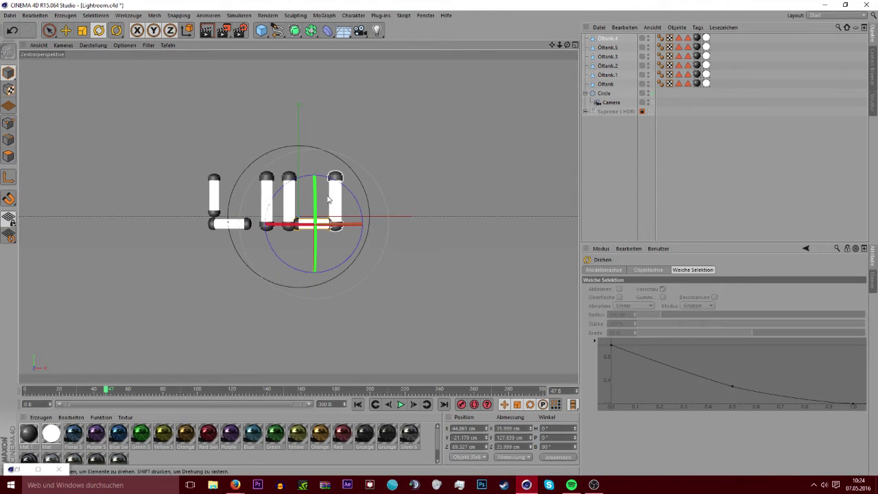
pyautogui.moveTo(350, 223); pyautogui.dragTo(367, 248)
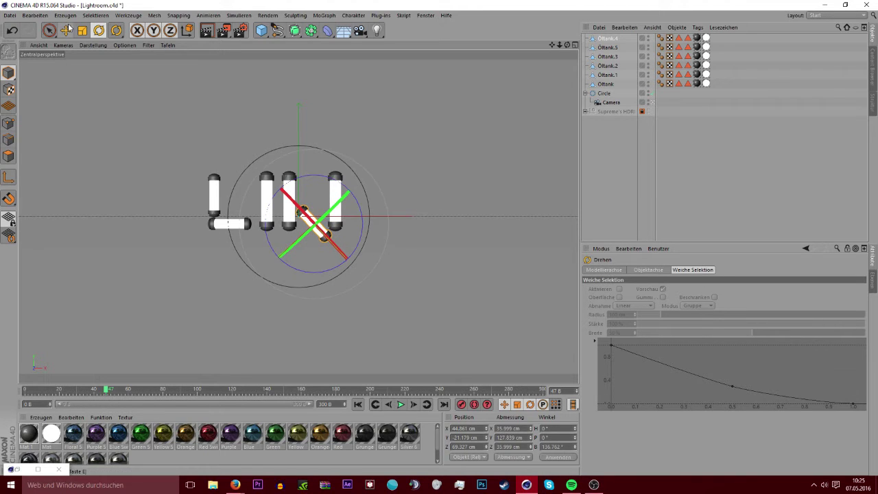
pyautogui.click(67, 30)
pyautogui.moveTo(321, 230); pyautogui.dragTo(323, 213)
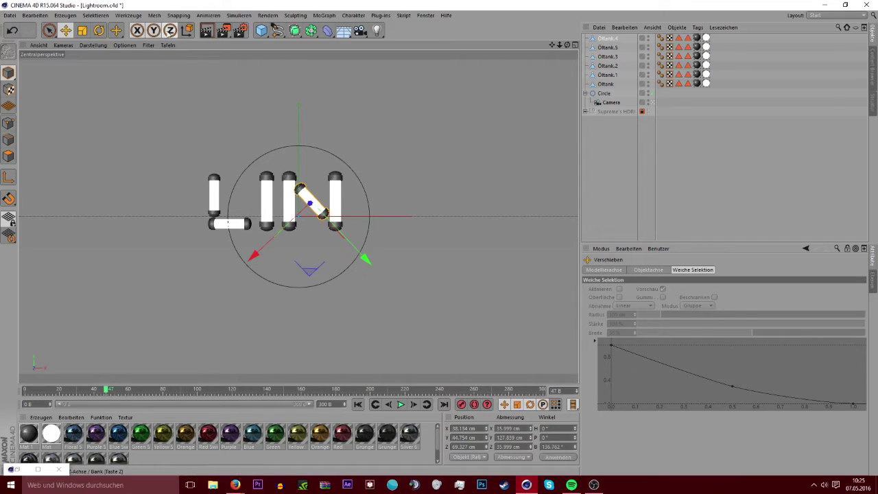
pyautogui.press('r')
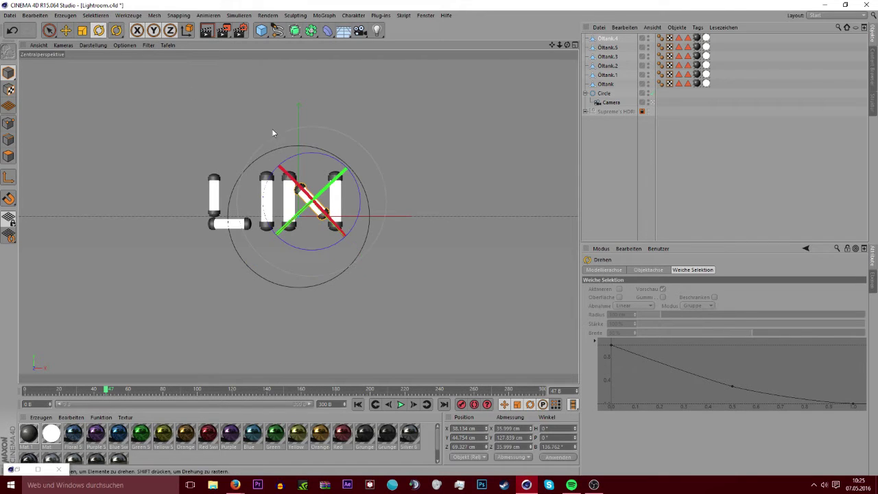
pyautogui.moveTo(310, 155); pyautogui.dragTo(332, 169)
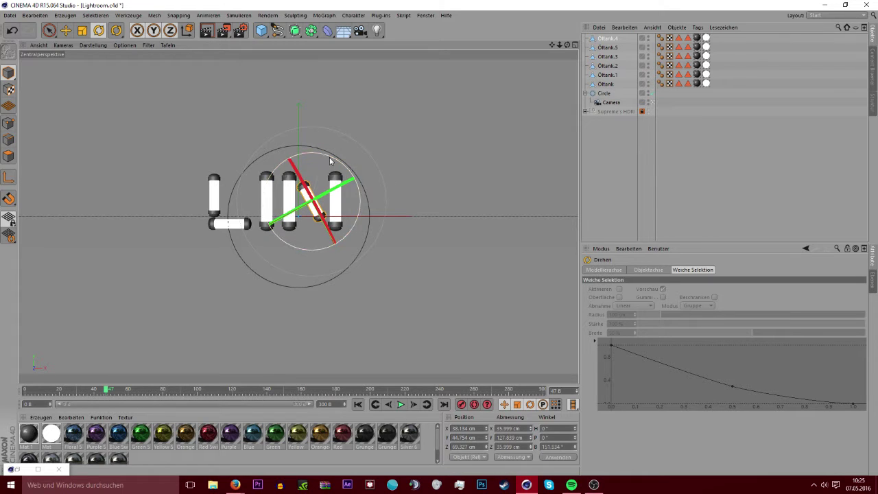
pyautogui.click(571, 485)
pyautogui.scroll(-1, 182, 253)
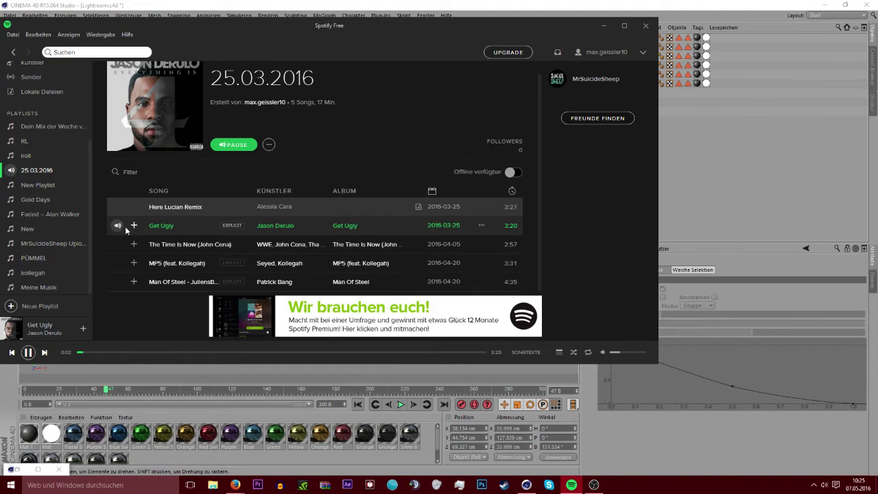
# Browse the koll, RL, New, uploads and PÜMMEL playlists in Spotify's sidebar
pyautogui.click(28, 155)
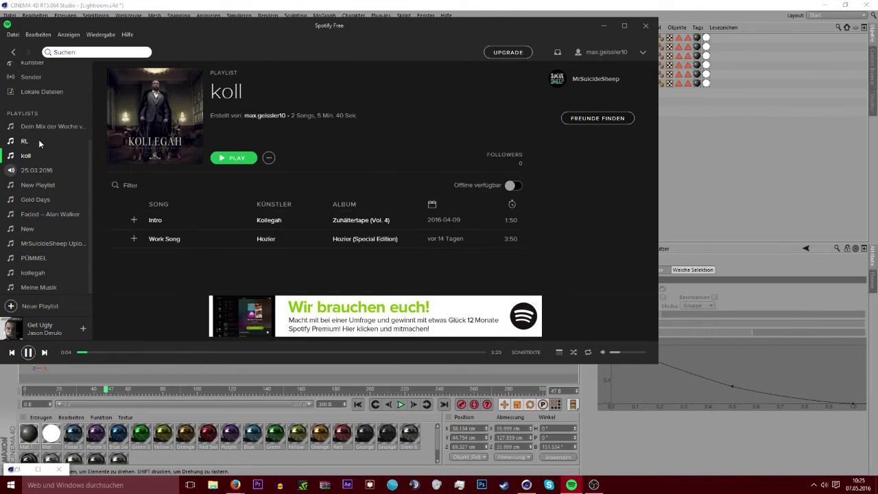
pyautogui.click(29, 128)
pyautogui.click(30, 141)
pyautogui.click(47, 230)
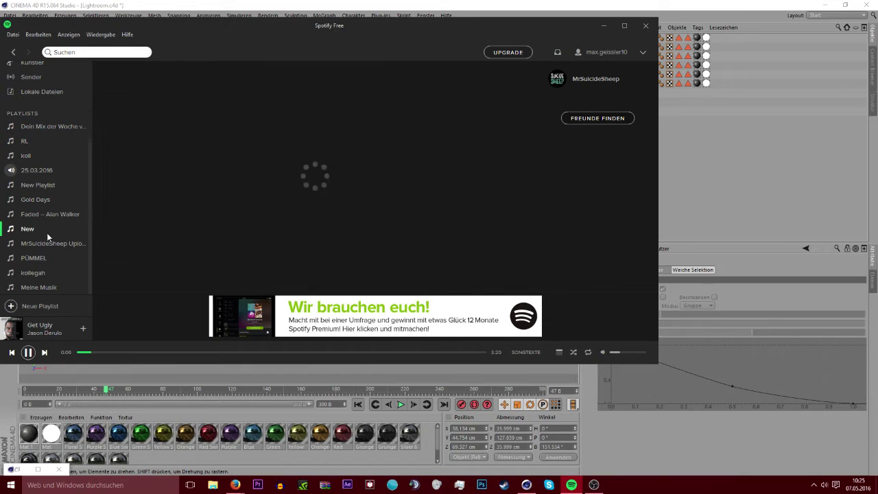
pyautogui.click(45, 244)
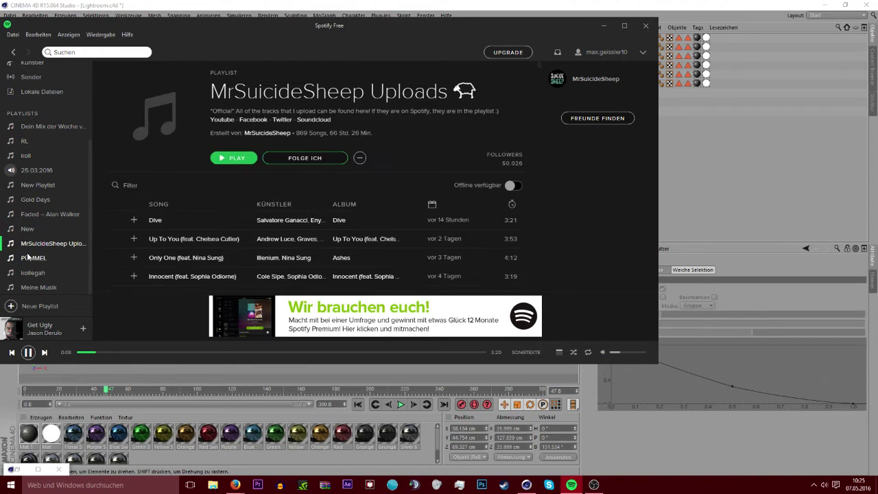
pyautogui.click(28, 257)
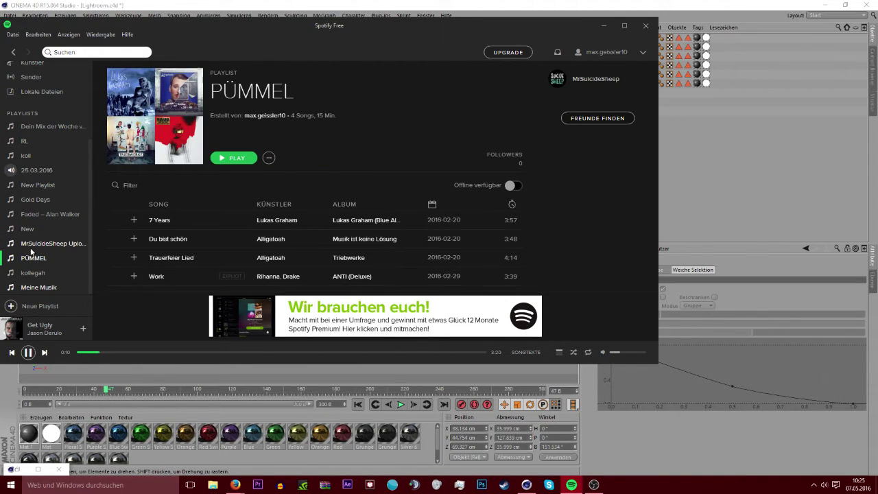
# Play Dive from the uploads playlist and minimise Spotify
pyautogui.click(31, 243)
pyautogui.click(117, 220)
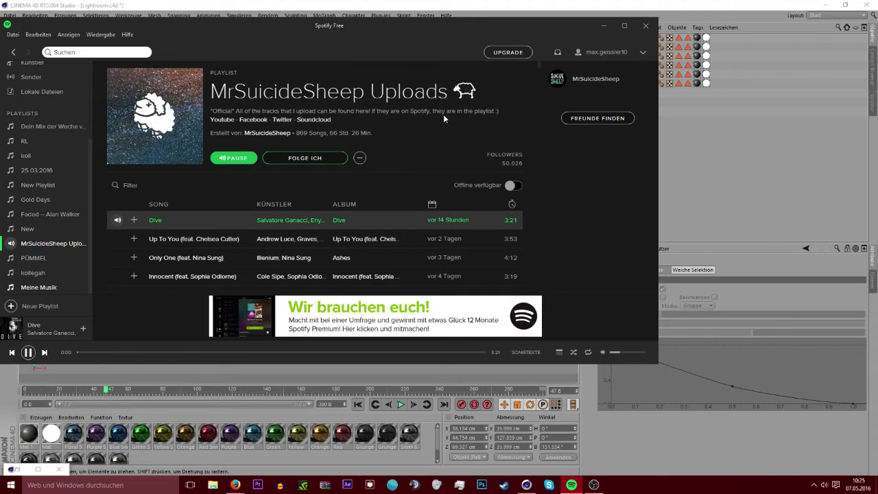
pyautogui.click(603, 26)
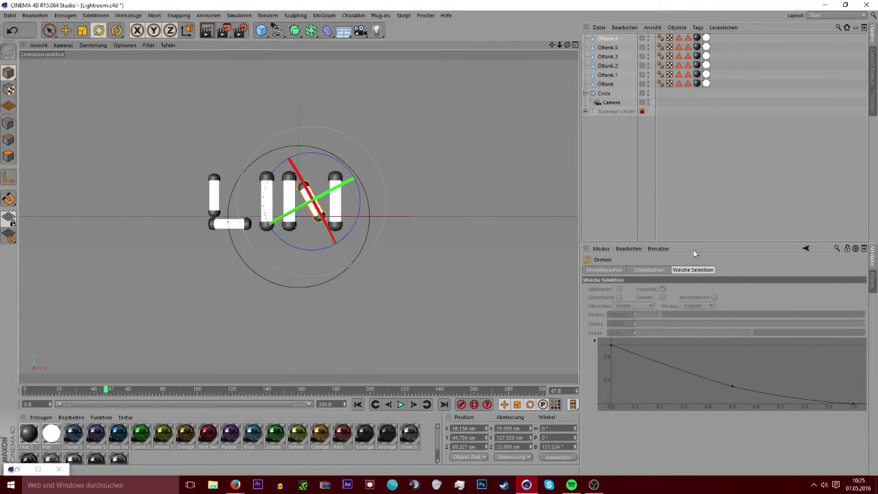
# Stretch the N's diagonal Öltank.4 to Y scale about 1.34 and nudge it to X 40.788 cm
pyautogui.click(606, 160)
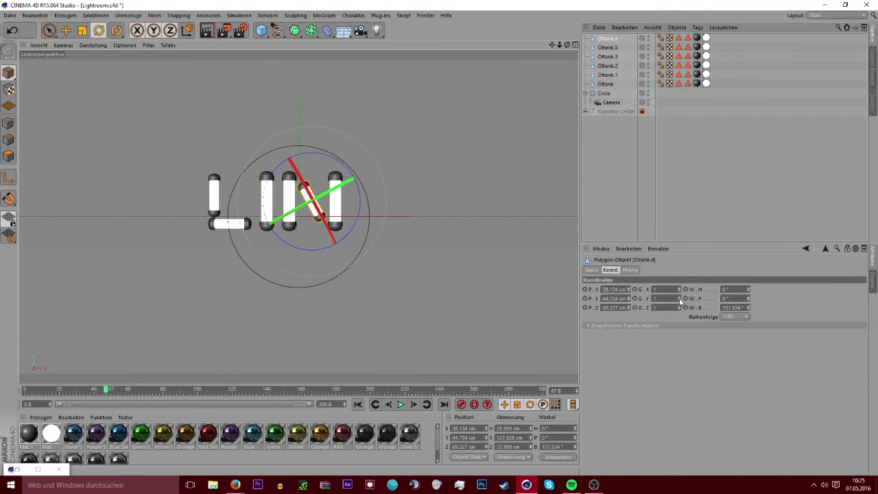
pyautogui.moveTo(680, 303); pyautogui.dragTo(683, 300)
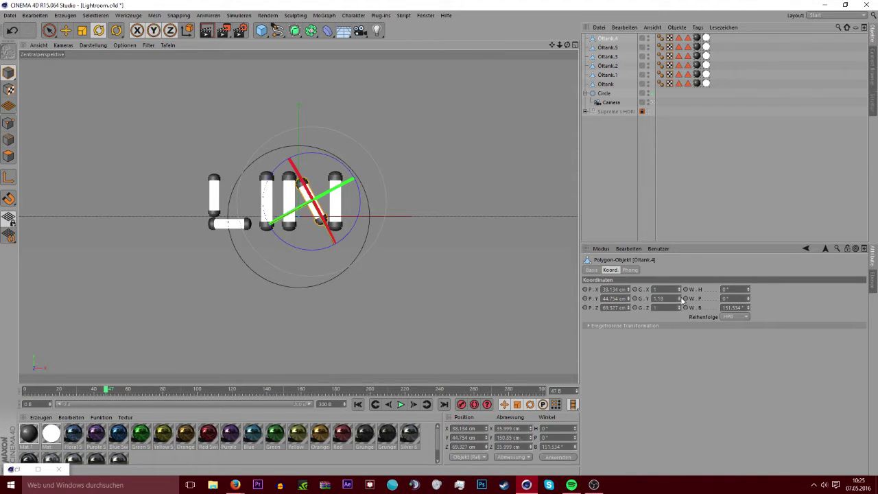
pyautogui.moveTo(684, 300); pyautogui.dragTo(684, 299)
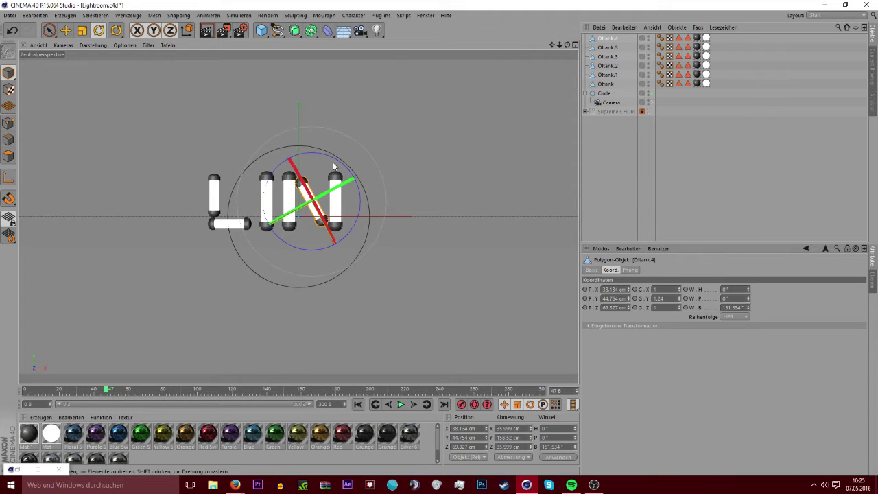
pyautogui.press('e')
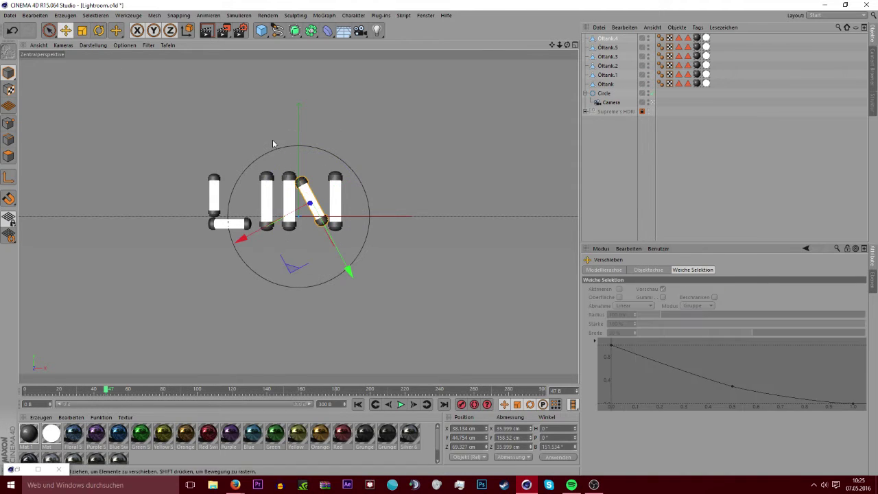
pyautogui.moveTo(311, 204); pyautogui.dragTo(307, 208)
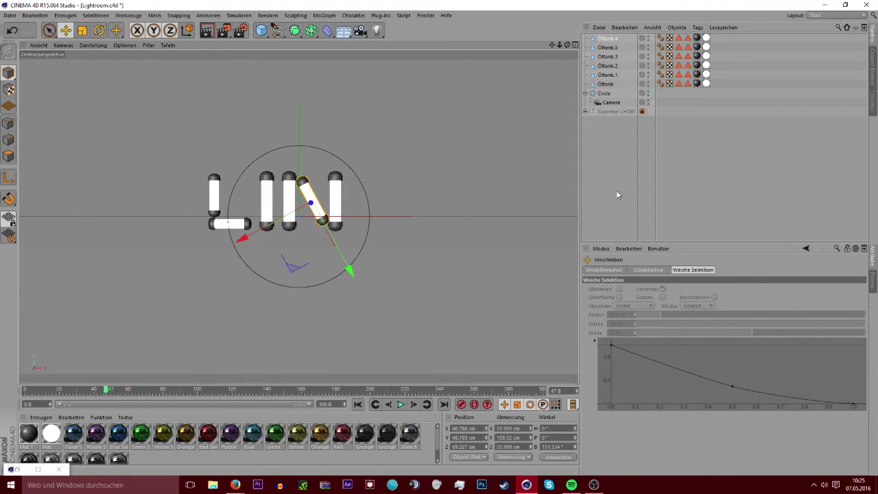
pyautogui.click(608, 39)
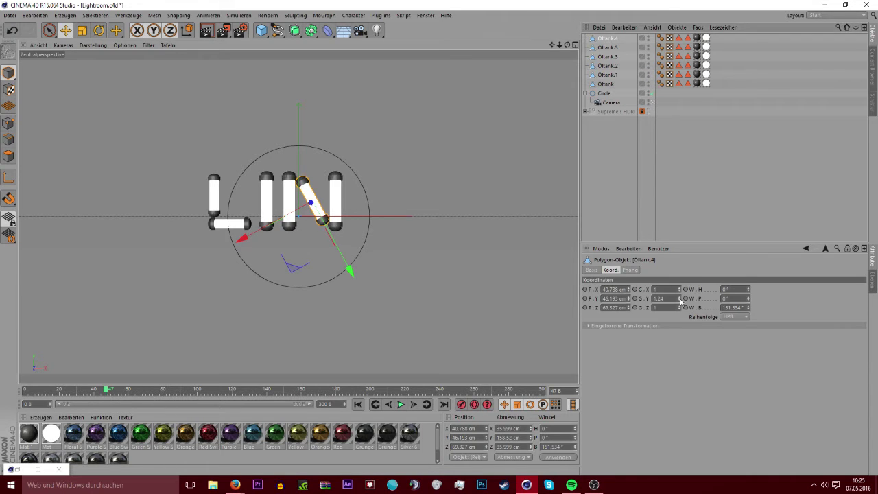
pyautogui.moveTo(681, 302); pyautogui.dragTo(682, 301)
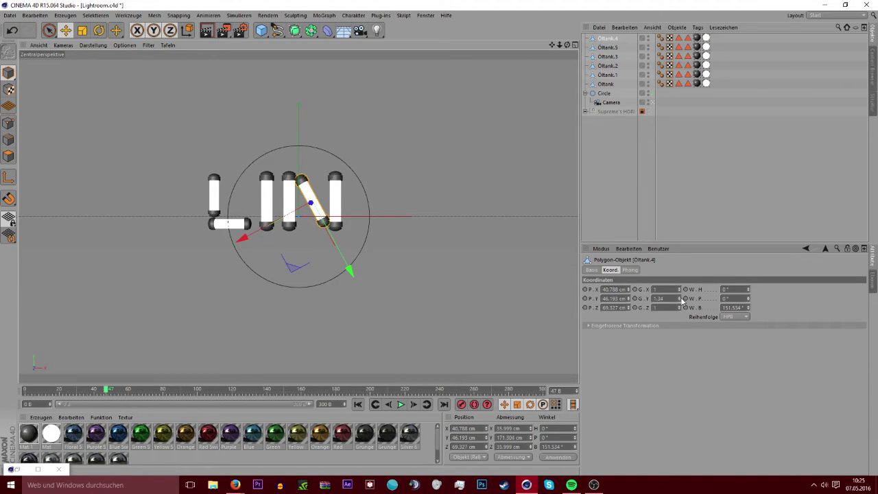
pyautogui.click(695, 178)
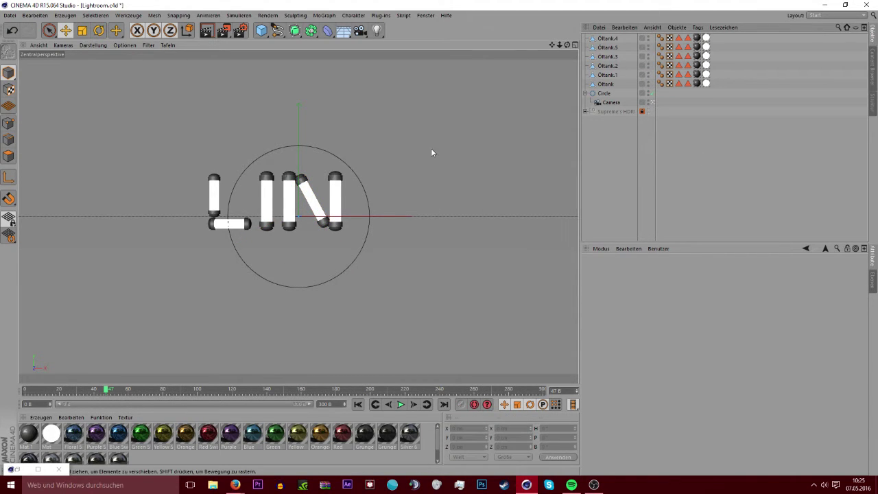
# Render a quick preview of the letters, then return to the editor view
pyautogui.click(236, 485)
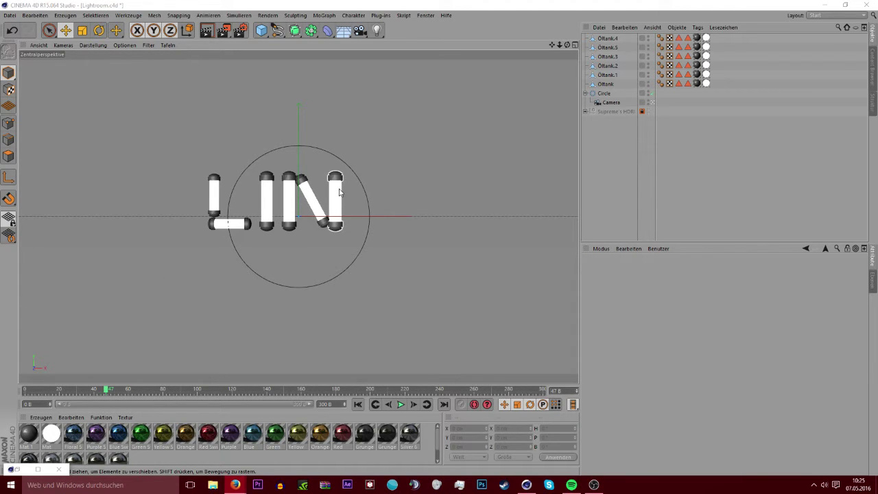
pyautogui.click(208, 31)
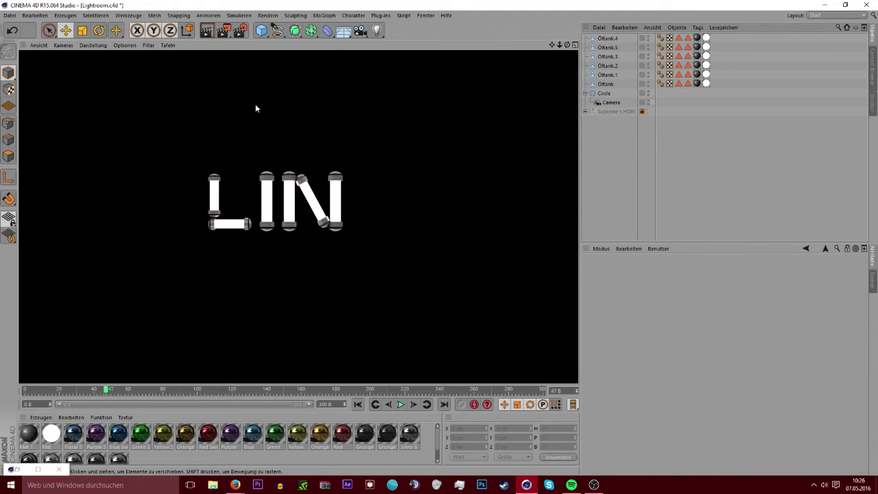
pyautogui.click(462, 173)
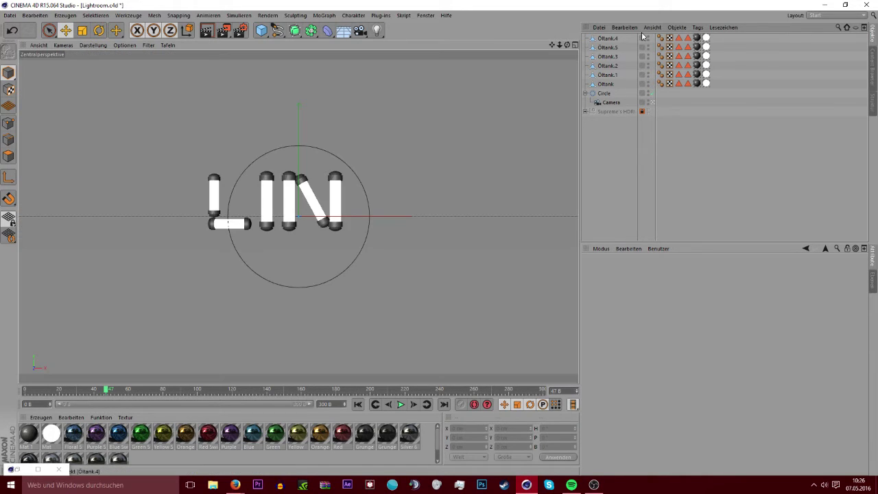
# Select the N's diagonal Öltank.4, nudge it slightly and tilt it a few degrees
pyautogui.click(616, 38)
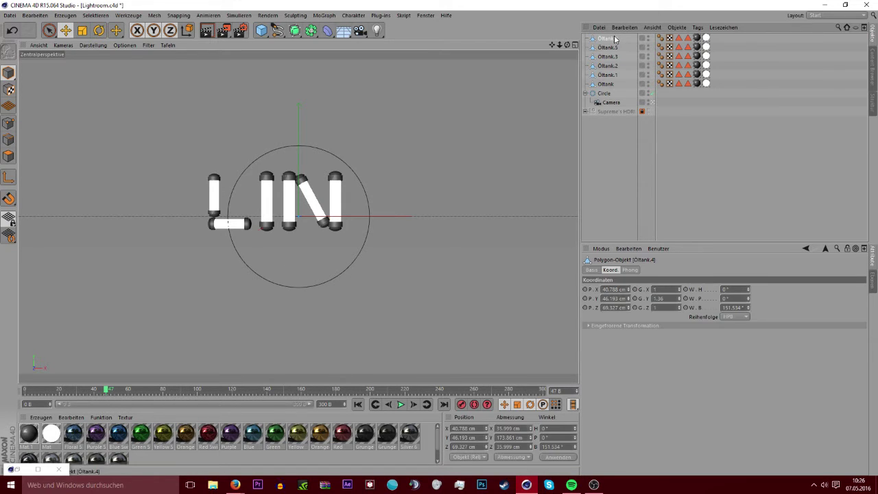
pyautogui.click(615, 46)
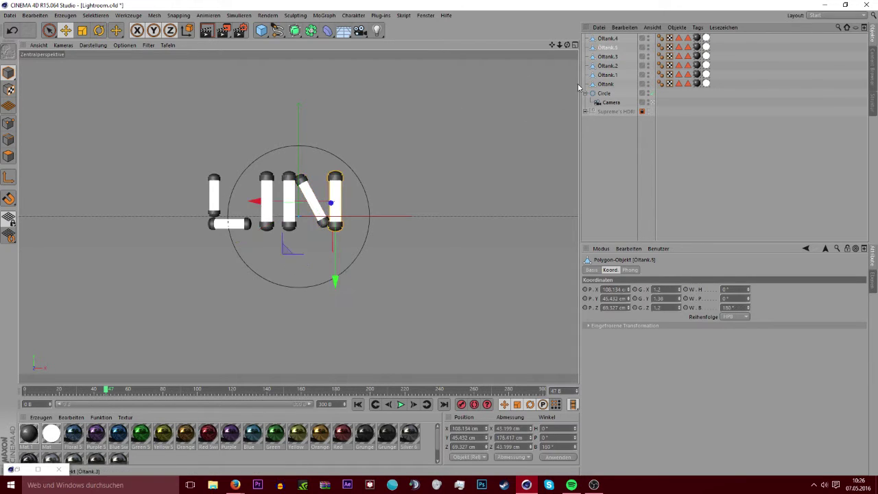
pyautogui.click(320, 204)
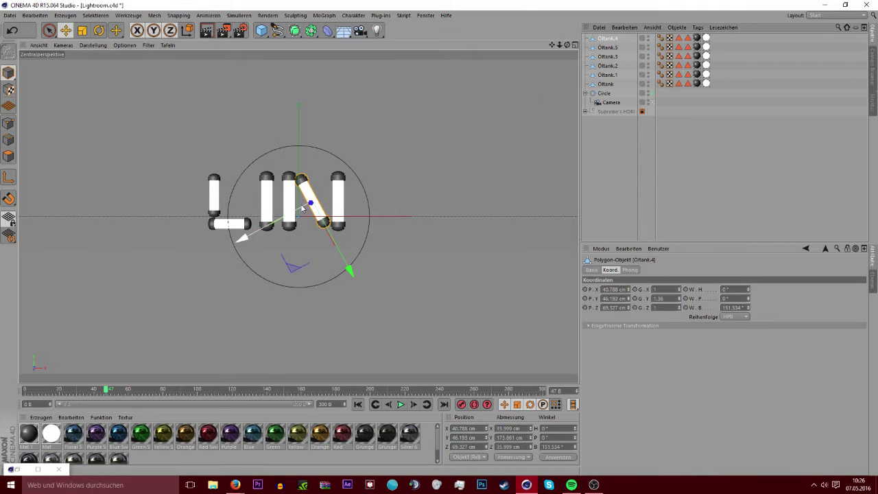
pyautogui.moveTo(308, 206); pyautogui.dragTo(304, 209)
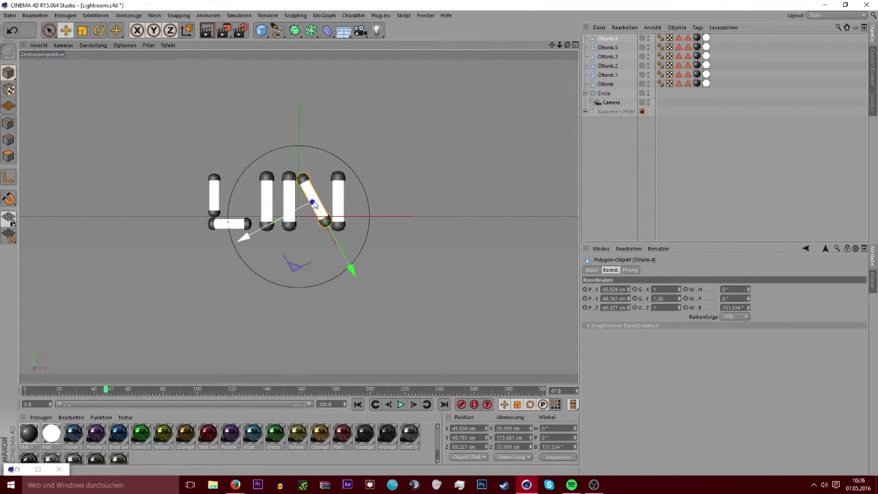
pyautogui.click(99, 30)
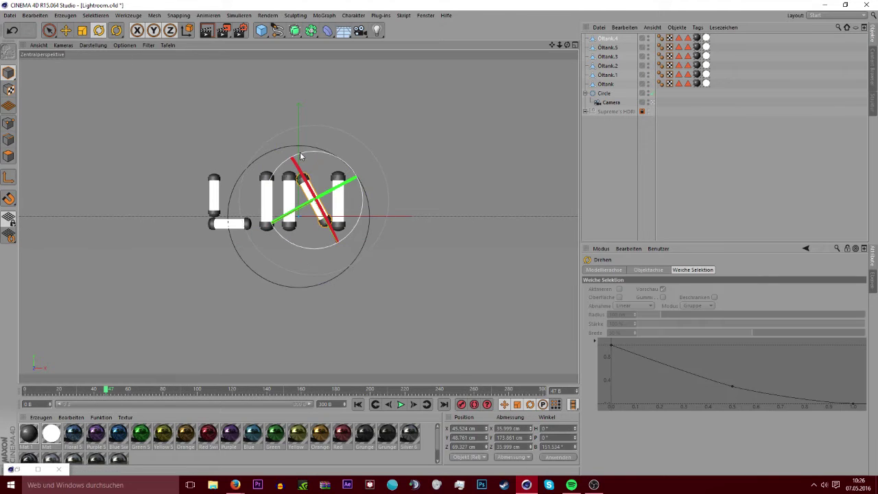
pyautogui.moveTo(300, 155); pyautogui.dragTo(298, 157)
# Deselect and render a preview to check that LIN reads cleanly, then clear it
pyautogui.click(697, 190)
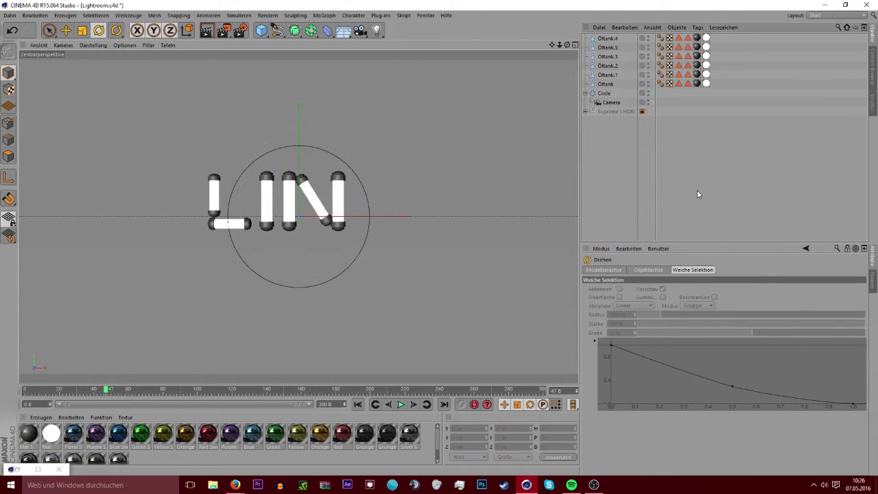
pyautogui.click(214, 34)
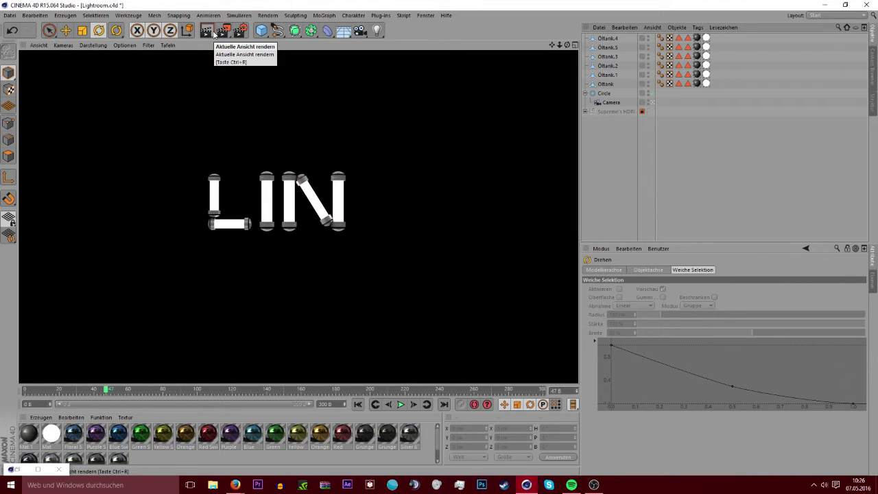
pyautogui.click(617, 187)
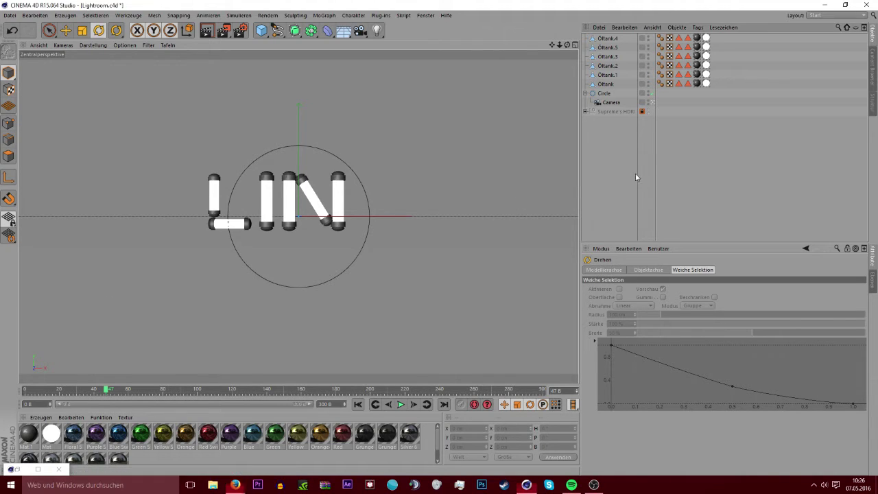
# Duplicate the I's upright tube and move the copy right to form the K's stem
pyautogui.click(601, 48)
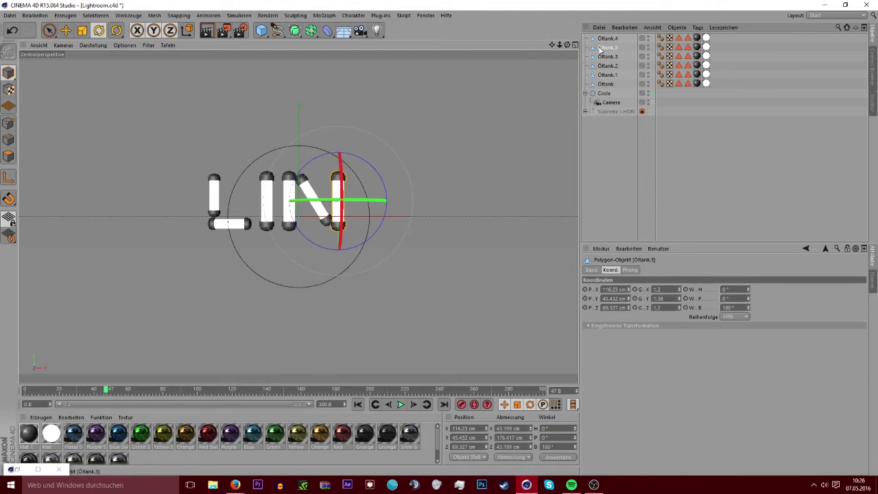
pyautogui.click(600, 66)
pyautogui.hotkey('ctrl', 'c')
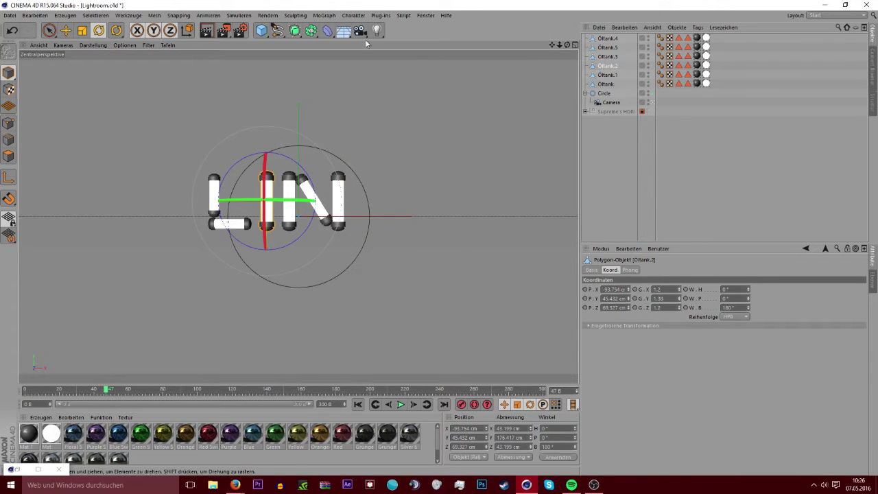
pyautogui.hotkey('ctrl', 'v')
pyautogui.press('e')
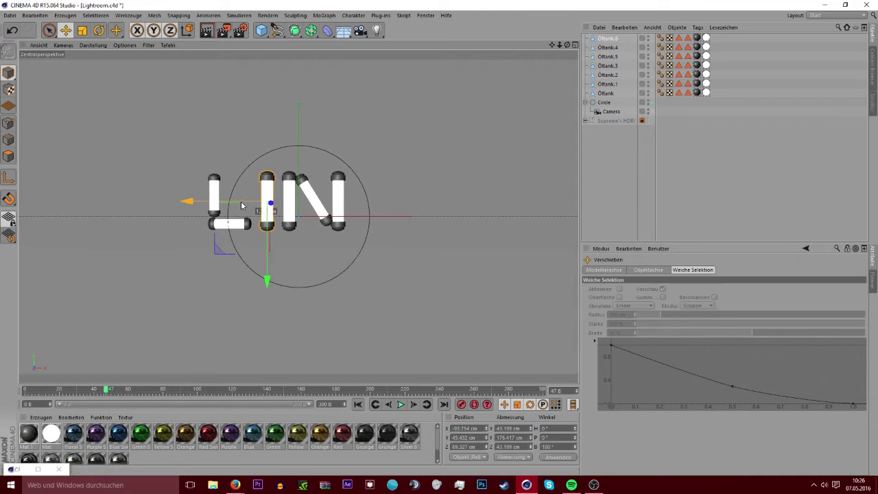
pyautogui.moveTo(241, 203); pyautogui.dragTo(333, 206)
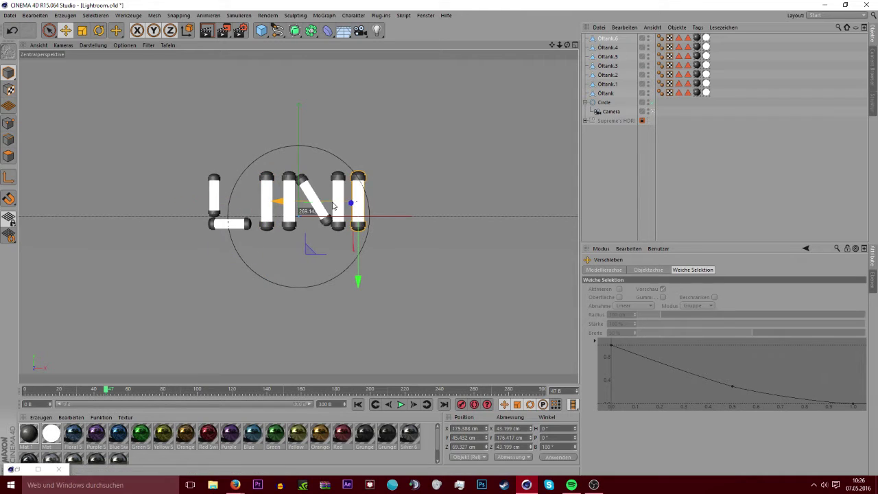
# Duplicate the L's horizontal foot tube and move the copy right past the N
pyautogui.click(599, 56)
pyautogui.click(600, 68)
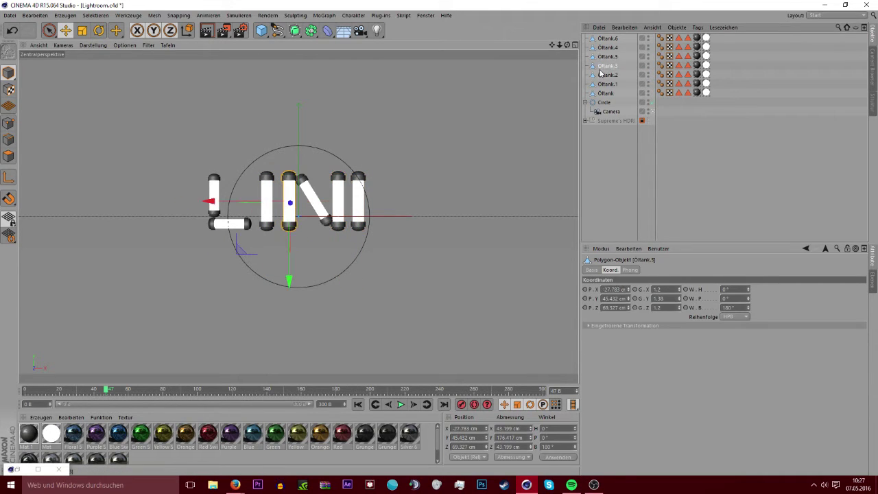
pyautogui.click(600, 75)
pyautogui.click(610, 47)
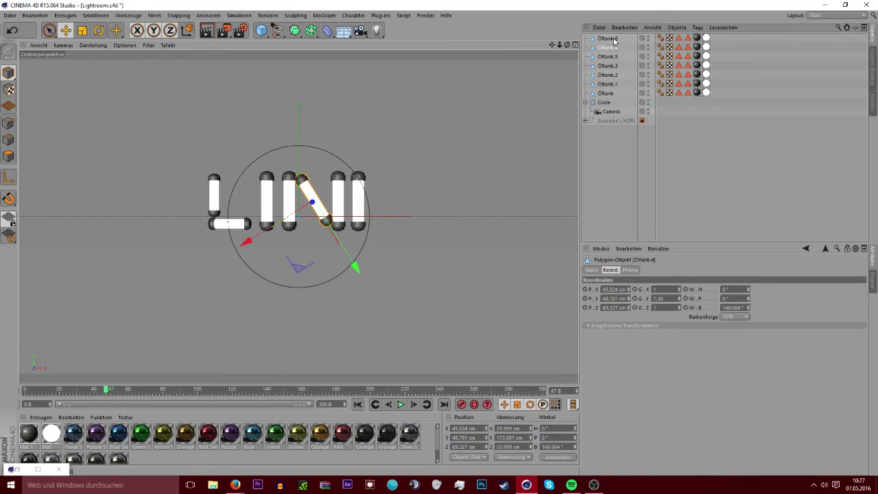
pyautogui.click(607, 85)
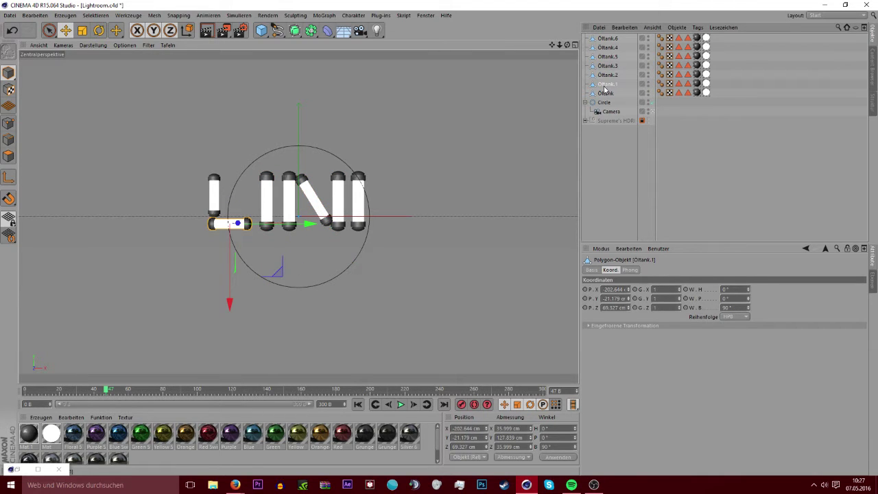
pyautogui.hotkey('ctrl', 'c')
pyautogui.hotkey('ctrl', 'v')
pyautogui.moveTo(271, 223); pyautogui.dragTo(432, 210)
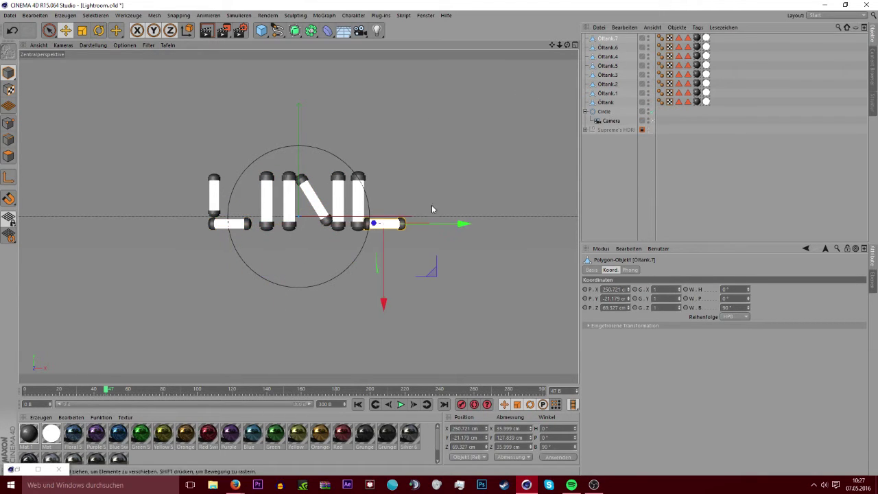
# Angle the copied tube into the K's slanted leg and slide it toward the K's stem
pyautogui.press('r')
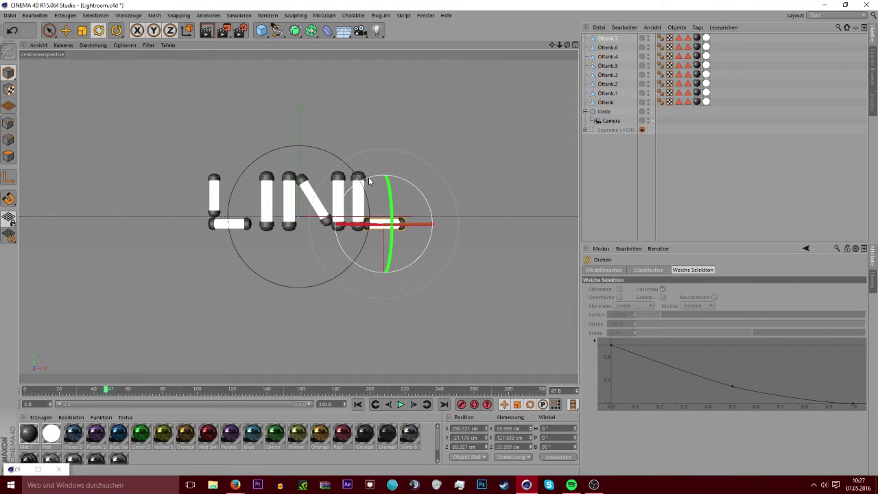
pyautogui.moveTo(369, 173); pyautogui.dragTo(374, 188)
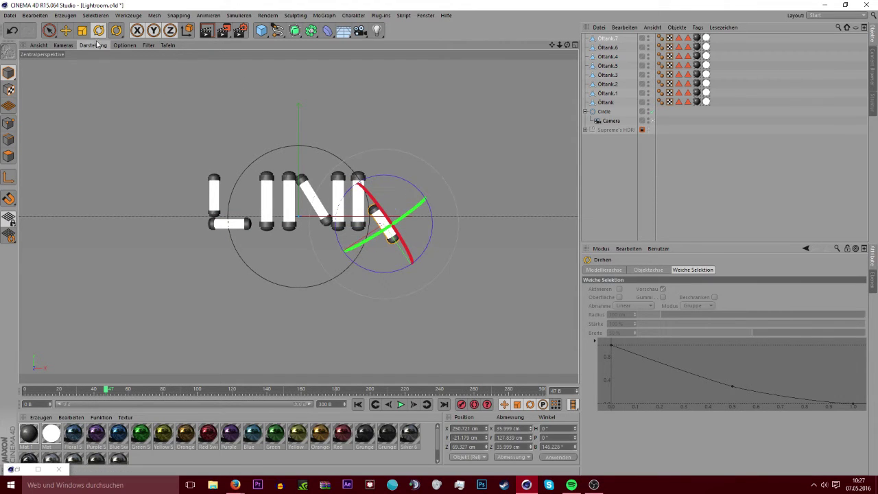
pyautogui.click(65, 31)
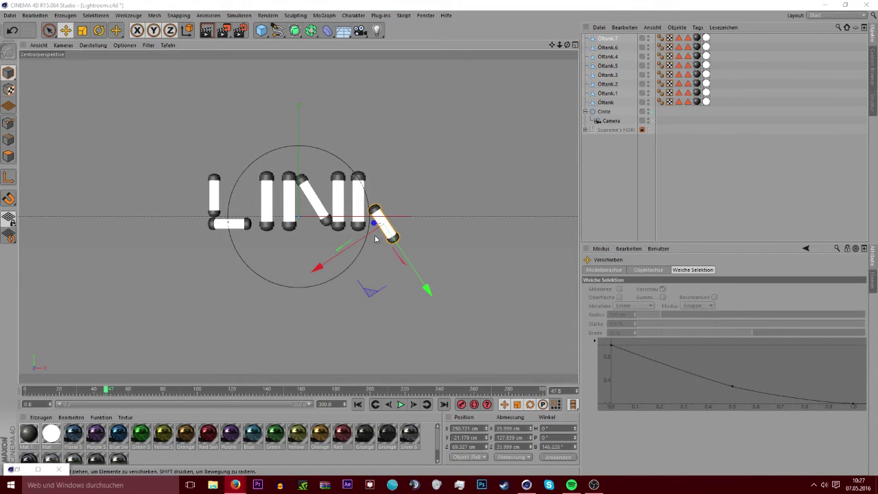
pyautogui.moveTo(400, 260); pyautogui.dragTo(383, 232)
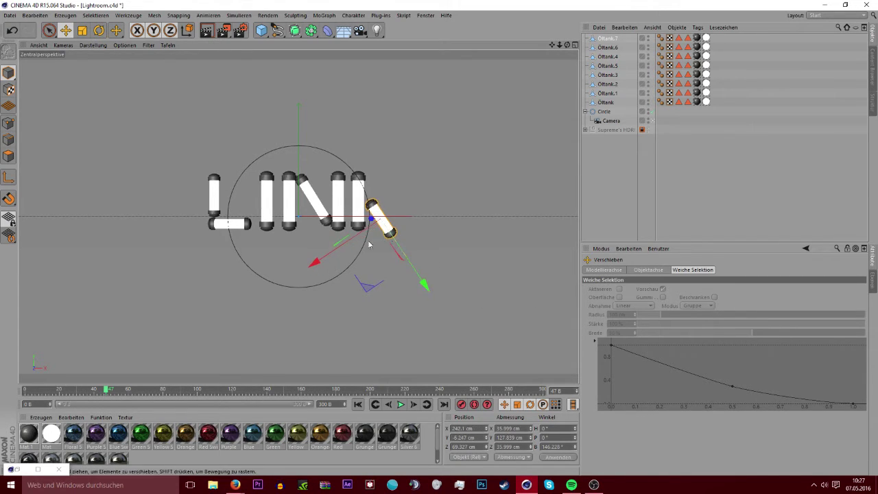
pyautogui.moveTo(407, 261); pyautogui.dragTo(402, 255)
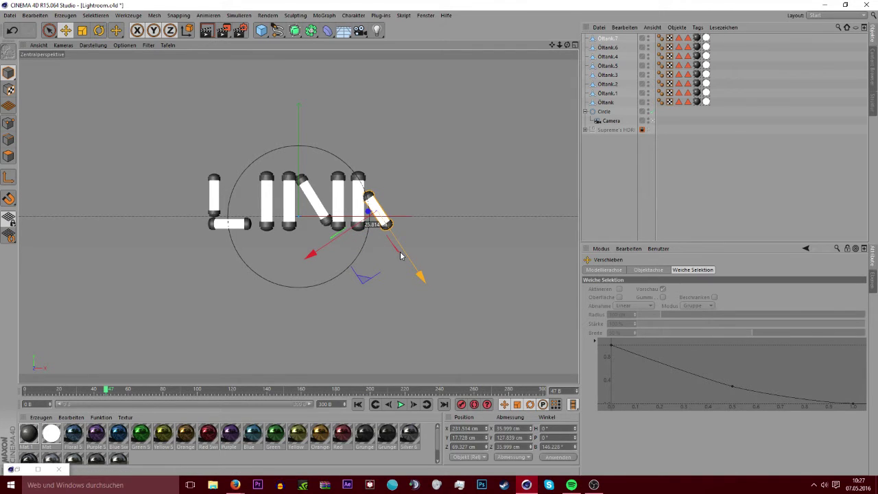
pyautogui.click(99, 30)
pyautogui.moveTo(344, 183); pyautogui.dragTo(347, 184)
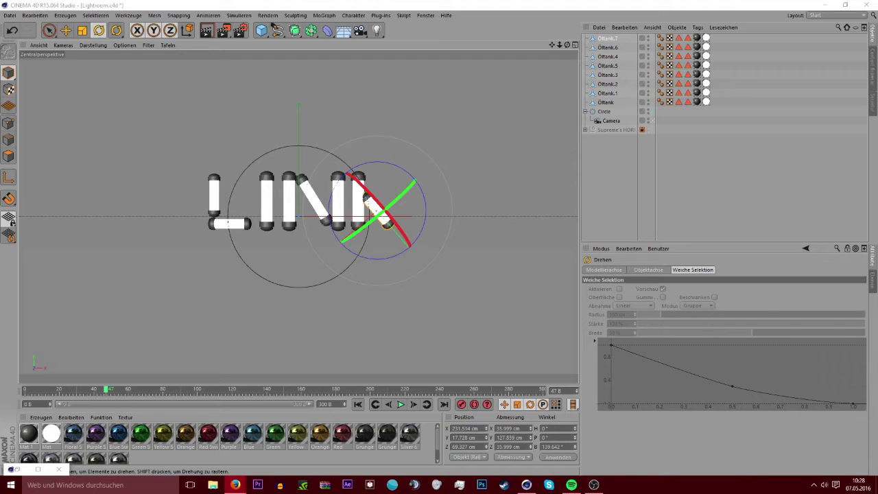
# Rotate the N's diagonal about 4.6°, stretch it slightly longer and nudge it into place
pyautogui.click(307, 187)
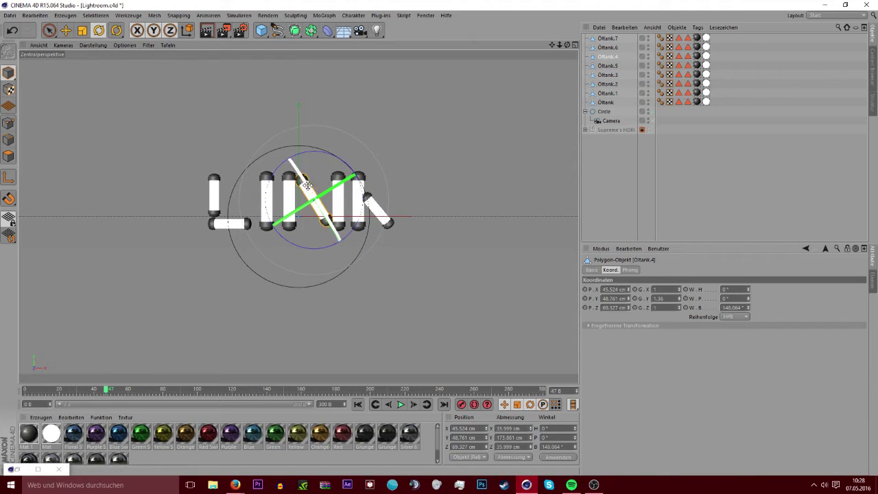
pyautogui.moveTo(339, 162); pyautogui.dragTo(345, 159)
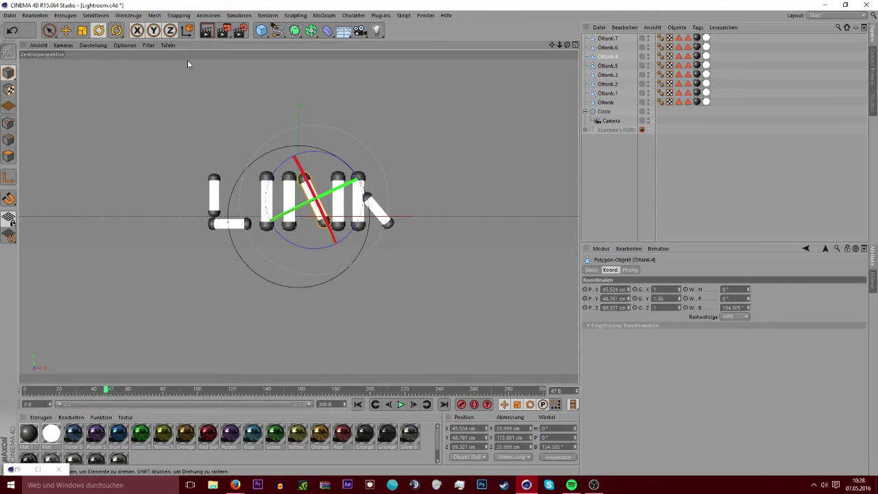
pyautogui.click(678, 297)
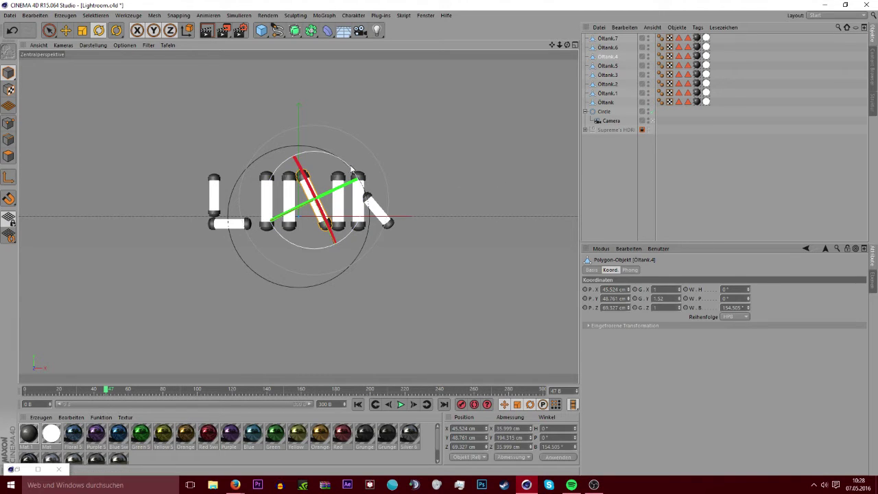
pyautogui.moveTo(345, 168); pyautogui.dragTo(343, 170)
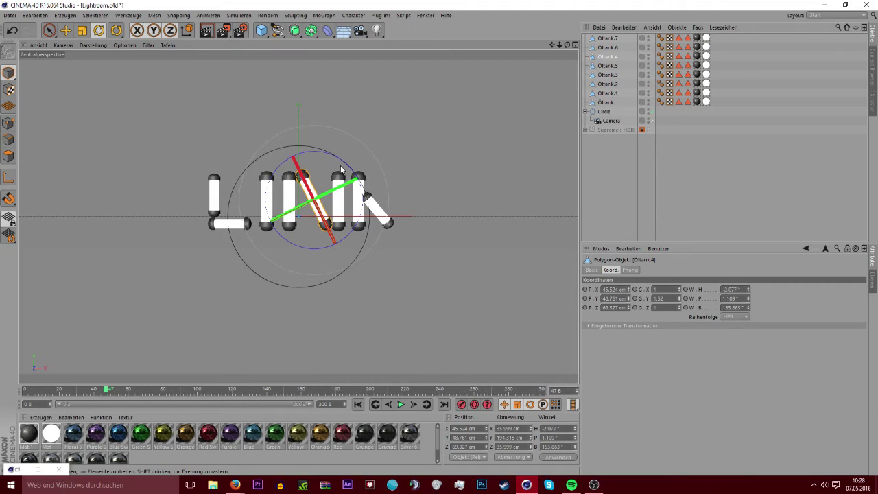
pyautogui.hotkey('ctrl', 'z')
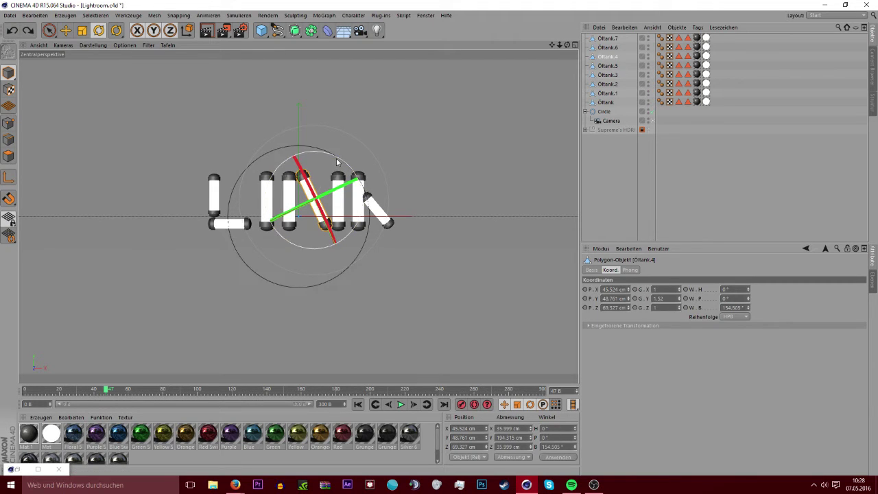
pyautogui.moveTo(338, 167); pyautogui.dragTo(336, 161)
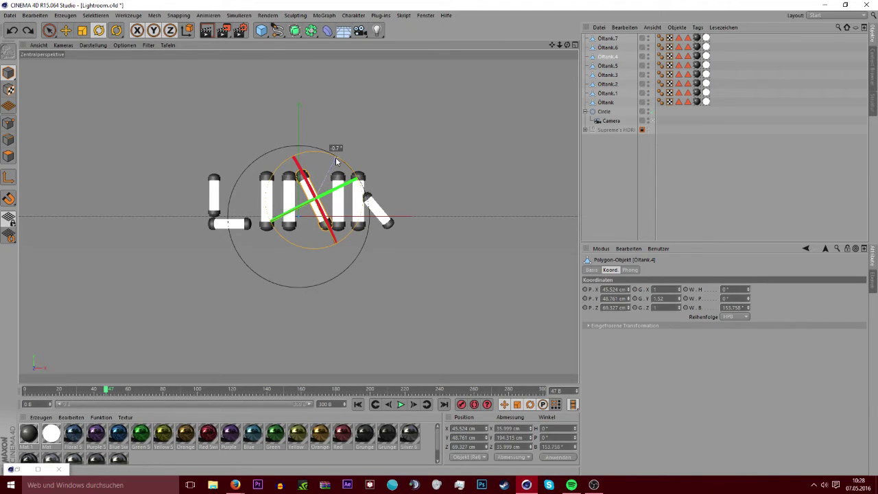
pyautogui.click(67, 32)
pyautogui.moveTo(319, 216); pyautogui.dragTo(306, 210)
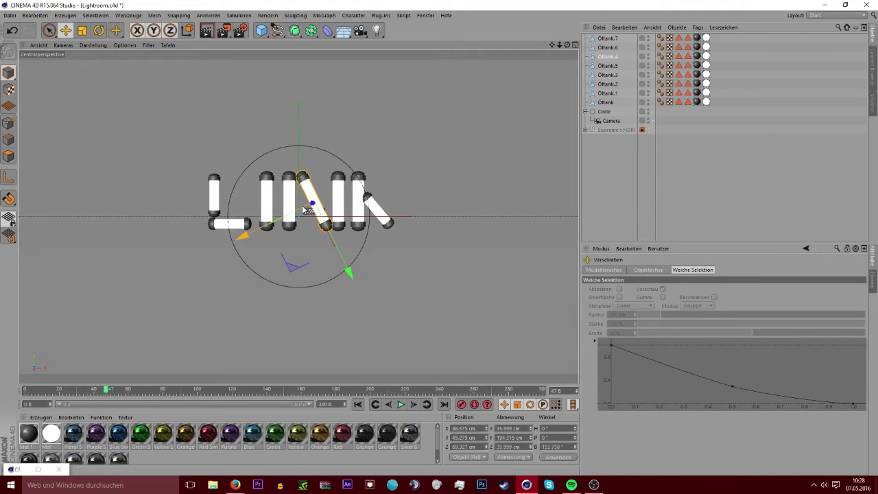
pyautogui.click(669, 206)
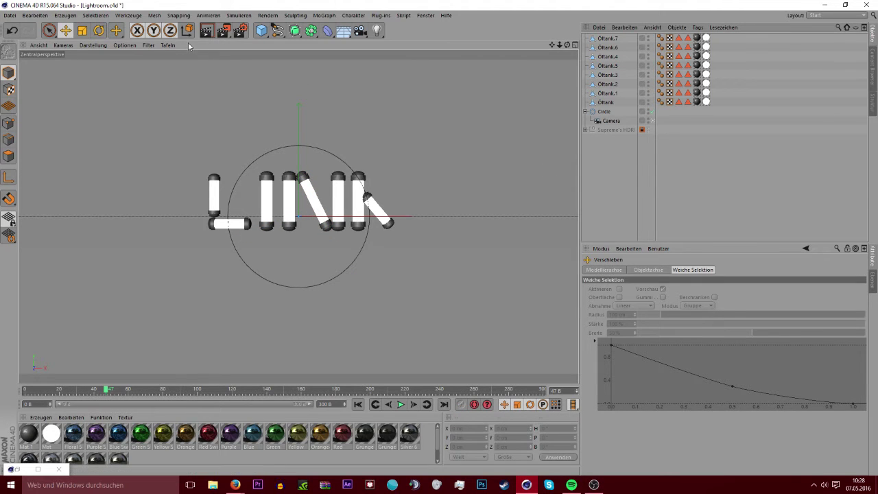
# Slide the K's slanted stroke along its axes to about X 245.253 cm
pyautogui.click(596, 39)
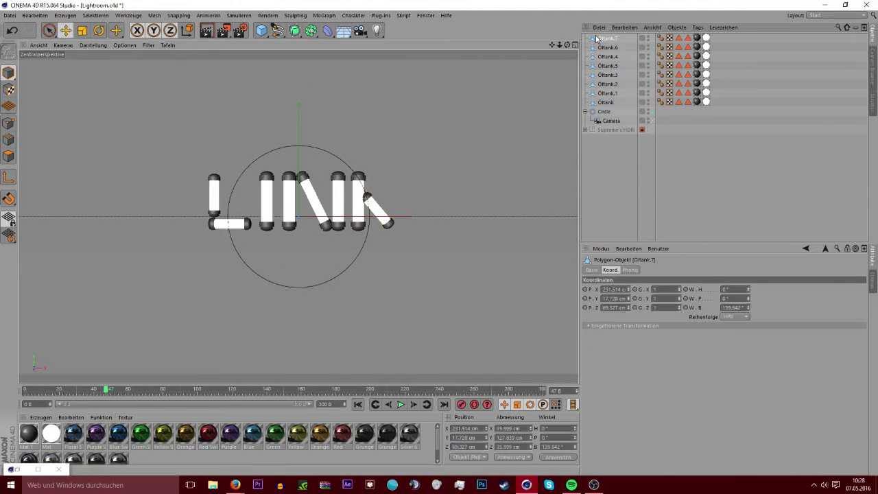
pyautogui.moveTo(386, 221); pyautogui.dragTo(389, 228)
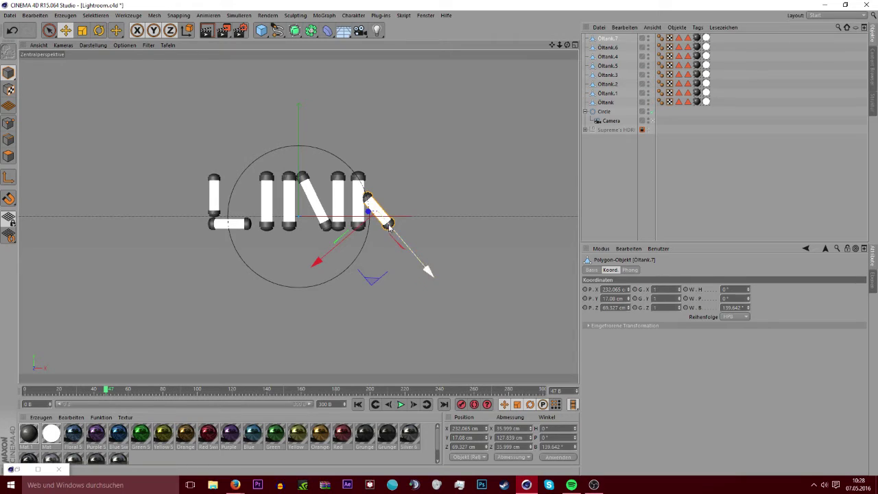
pyautogui.press('r')
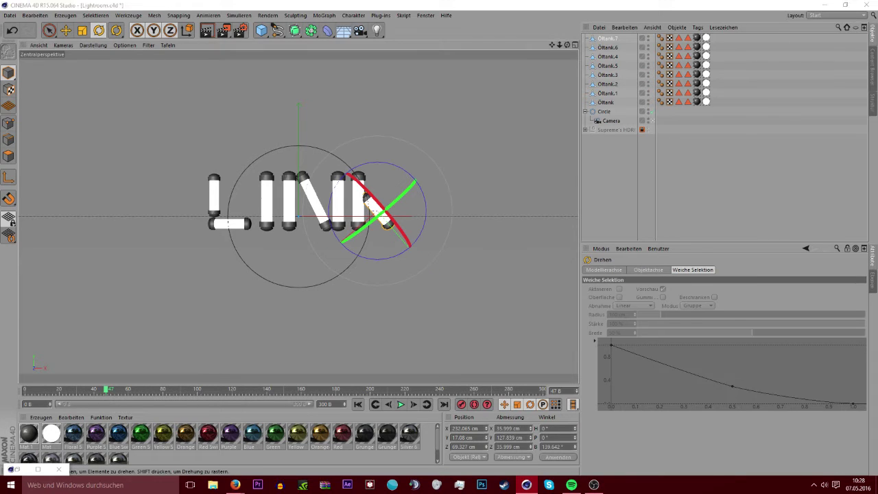
pyautogui.hotkey('alt', 'Tab')
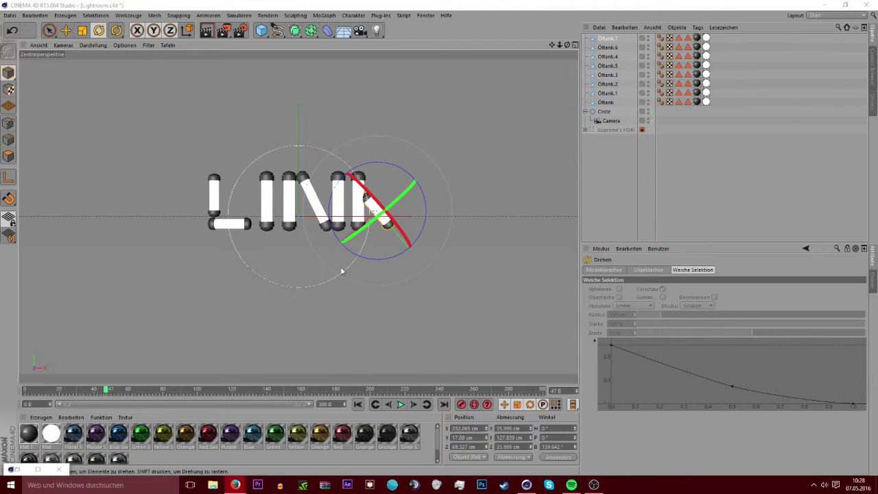
pyautogui.click(68, 31)
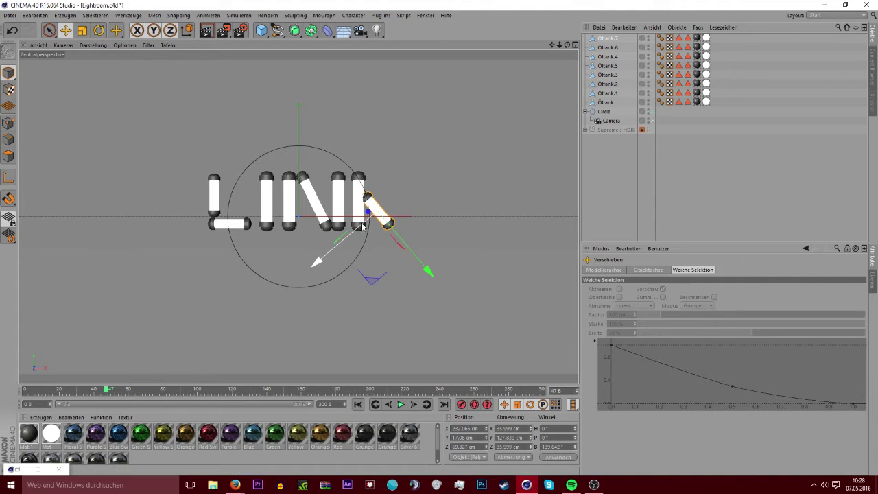
pyautogui.moveTo(362, 218); pyautogui.dragTo(430, 275)
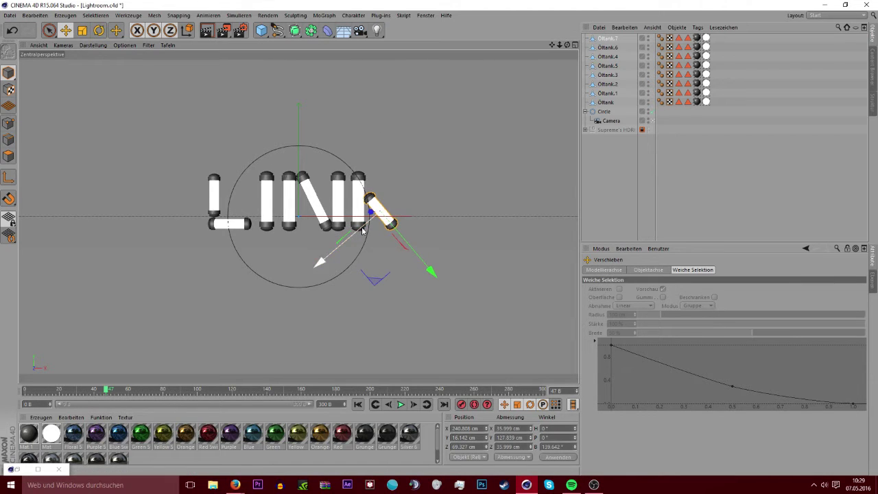
pyautogui.moveTo(427, 269); pyautogui.dragTo(393, 228)
# Swing the copied tube Öltank.8 to point up-right and move it to the K's upper right
pyautogui.click(97, 33)
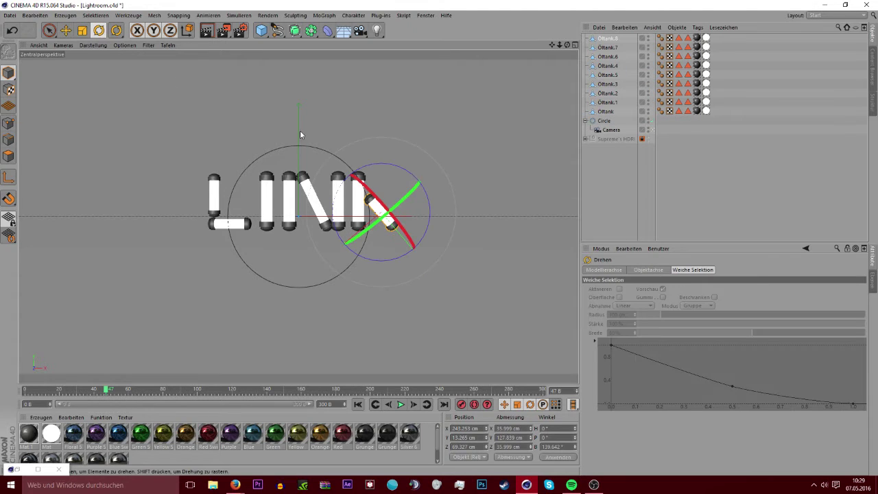
pyautogui.moveTo(398, 168)
pyautogui.mouseDown()
pyautogui.moveTo(358, 168)
pyautogui.moveTo(319, 199)
pyautogui.mouseUp()
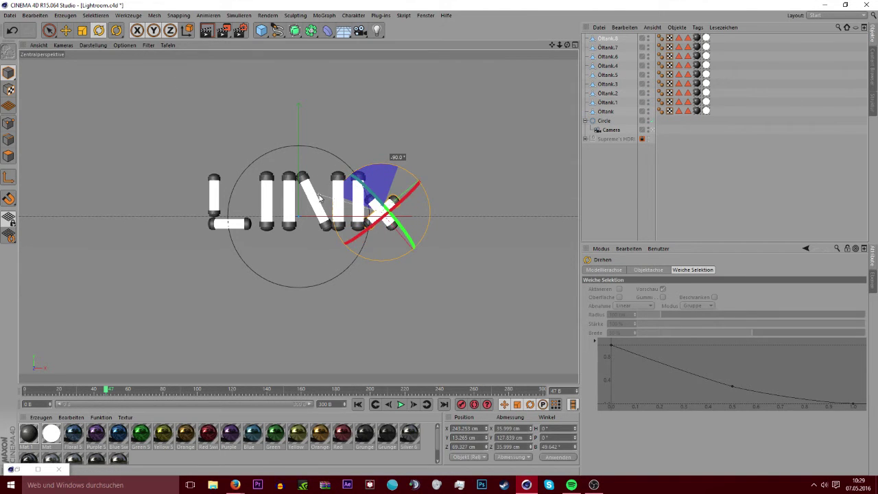
pyautogui.click(66, 30)
pyautogui.moveTo(413, 184); pyautogui.dragTo(417, 154)
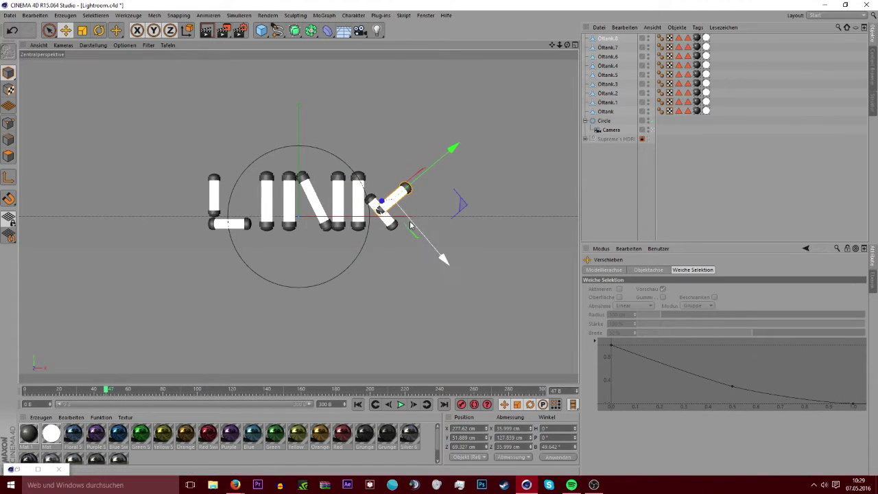
pyautogui.moveTo(414, 219); pyautogui.dragTo(400, 211)
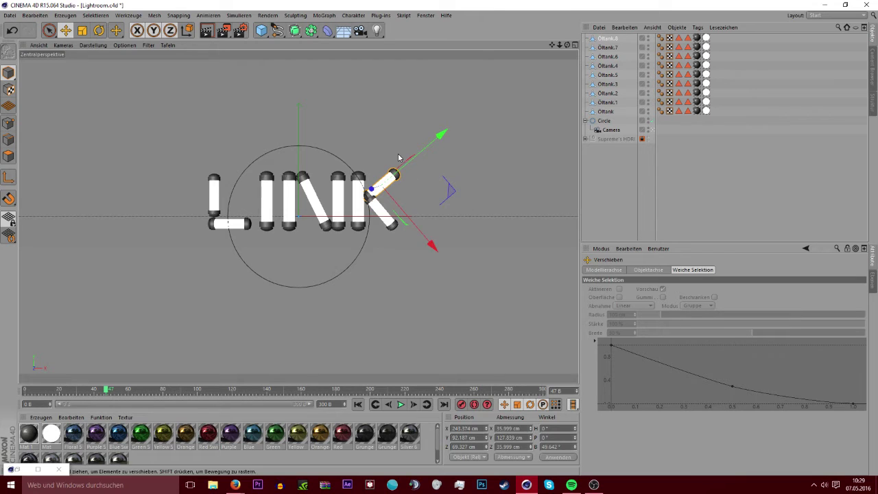
pyautogui.moveTo(405, 166); pyautogui.dragTo(411, 155)
# Shrink Öltank.8 to 0.74 scale and move it down toward the K's stem
pyautogui.click(608, 38)
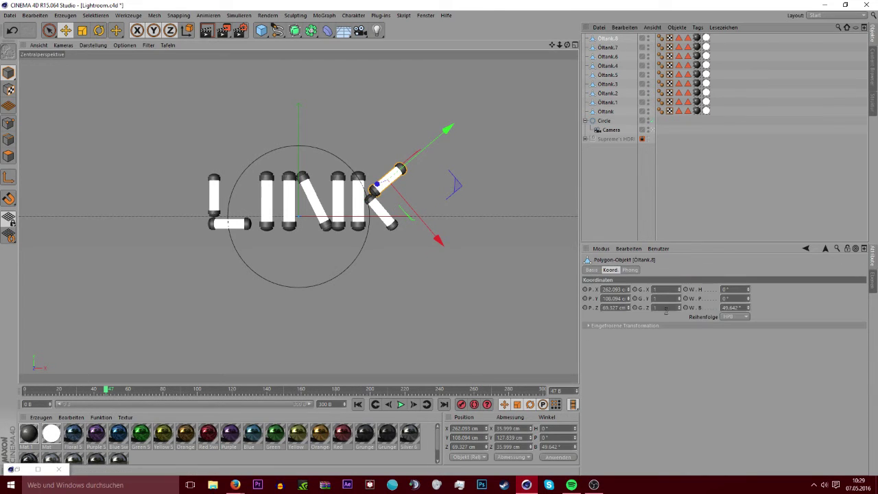
pyautogui.moveTo(680, 308); pyautogui.dragTo(680, 302)
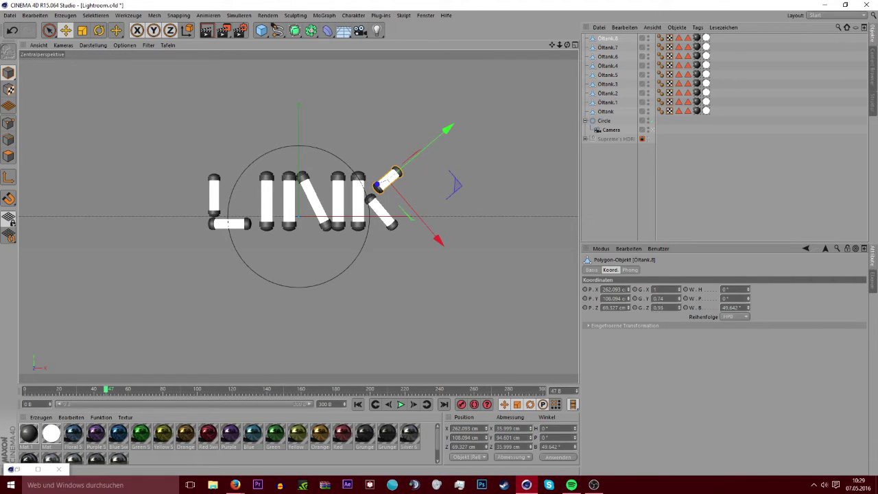
pyautogui.hotkey('ctrl', 'z')
pyautogui.click(680, 291)
pyautogui.moveTo(680, 291); pyautogui.dragTo(682, 290)
pyautogui.moveTo(446, 127); pyautogui.dragTo(418, 157)
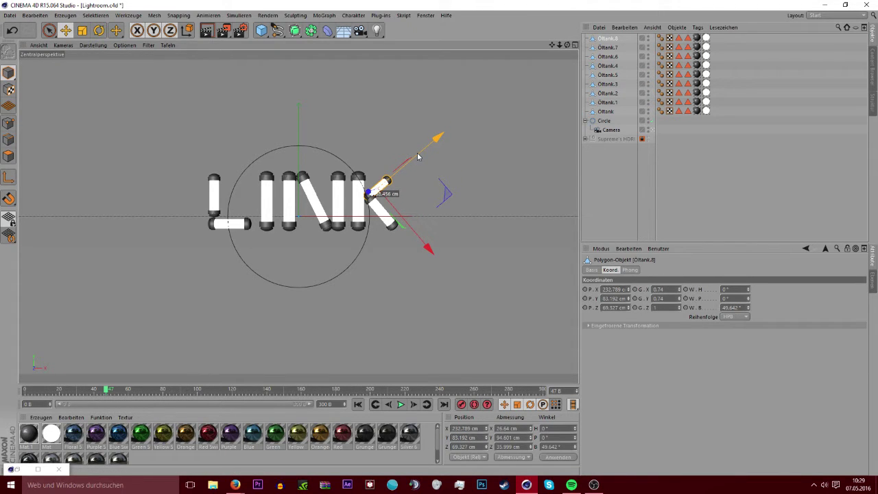
# Angle the upper arm to about 42°, butt it against the stem, and delete Öltank.7
pyautogui.press('r')
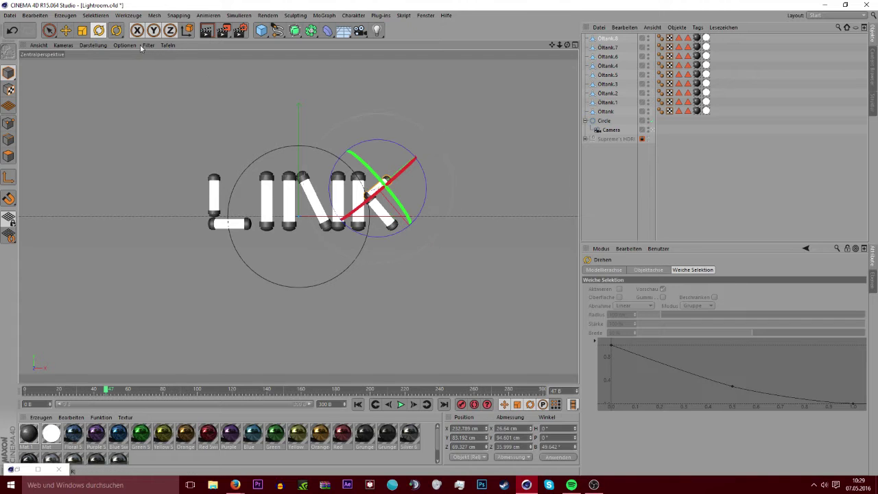
pyautogui.moveTo(407, 137); pyautogui.dragTo(403, 141)
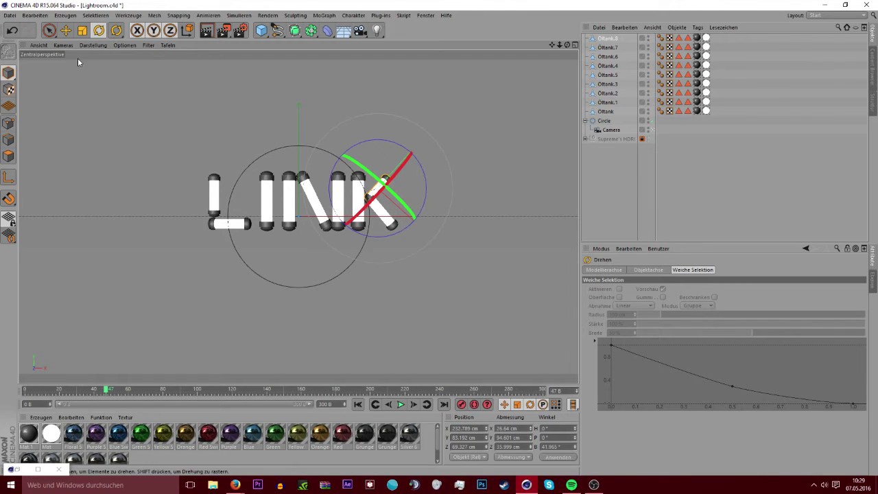
pyautogui.click(66, 30)
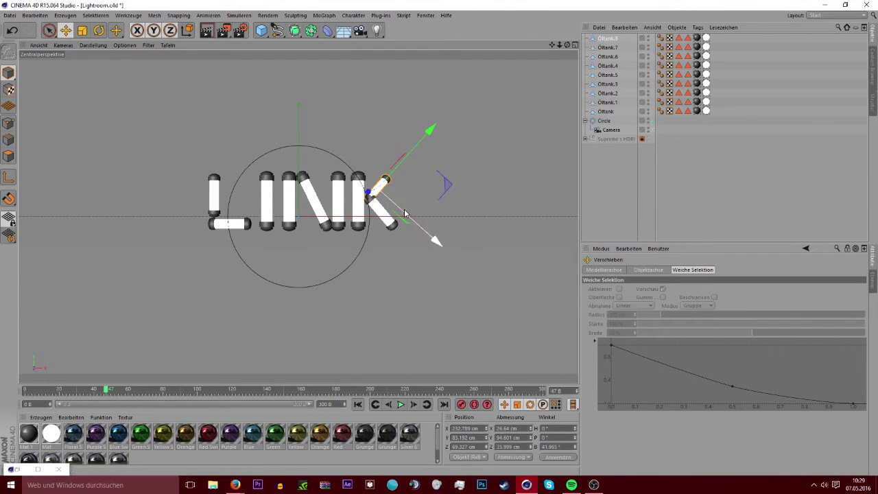
pyautogui.moveTo(405, 213); pyautogui.dragTo(403, 211)
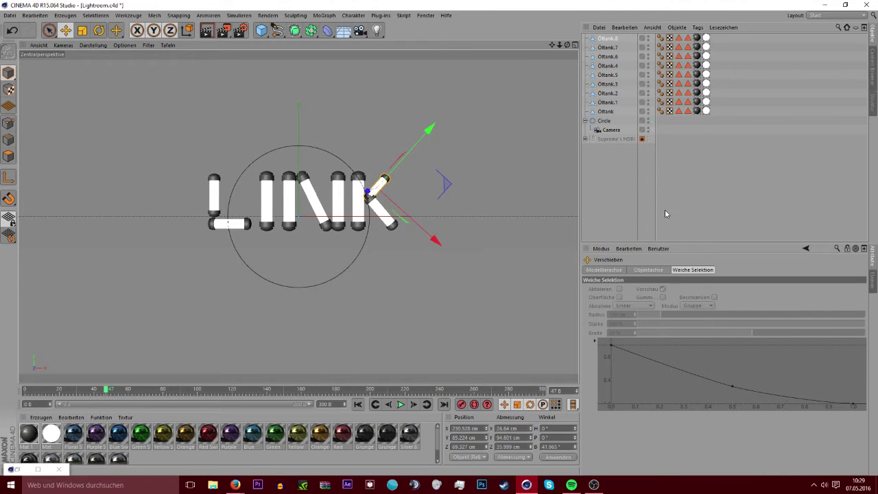
pyautogui.click(608, 46)
pyautogui.press('Delete')
# Restore the deleted lower stroke, turn it 90° down-right and move it under the upper arm
pyautogui.click(611, 39)
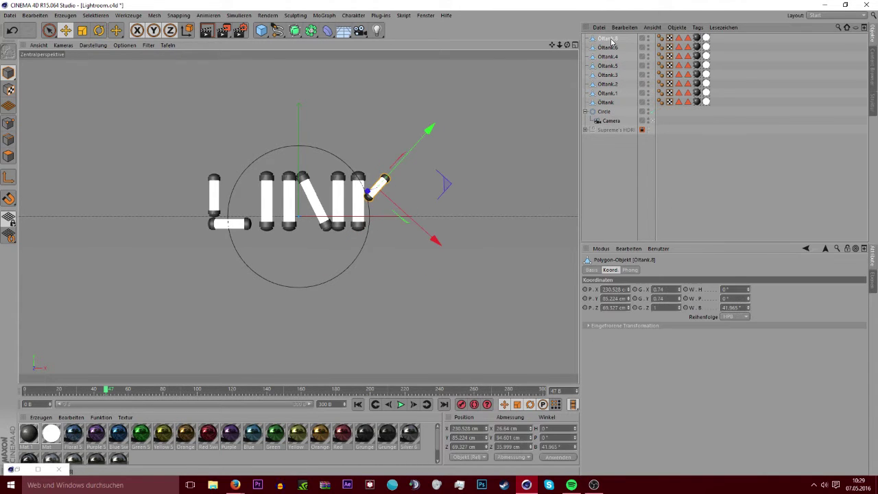
pyautogui.hotkey('ctrl', 'z')
pyautogui.press('r')
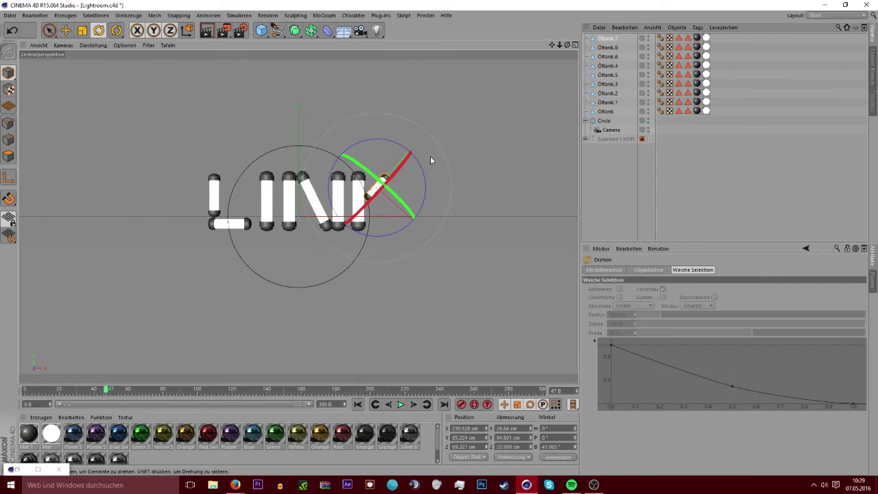
pyautogui.moveTo(421, 165)
pyautogui.mouseDown()
pyautogui.moveTo(397, 229)
pyautogui.moveTo(412, 214)
pyautogui.moveTo(363, 238)
pyautogui.mouseUp()
pyautogui.press('e')
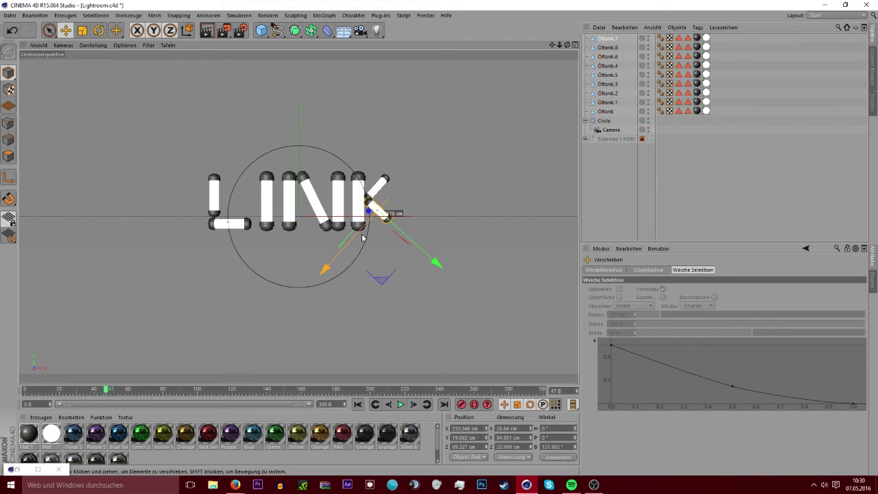
pyautogui.moveTo(363, 238); pyautogui.dragTo(407, 241)
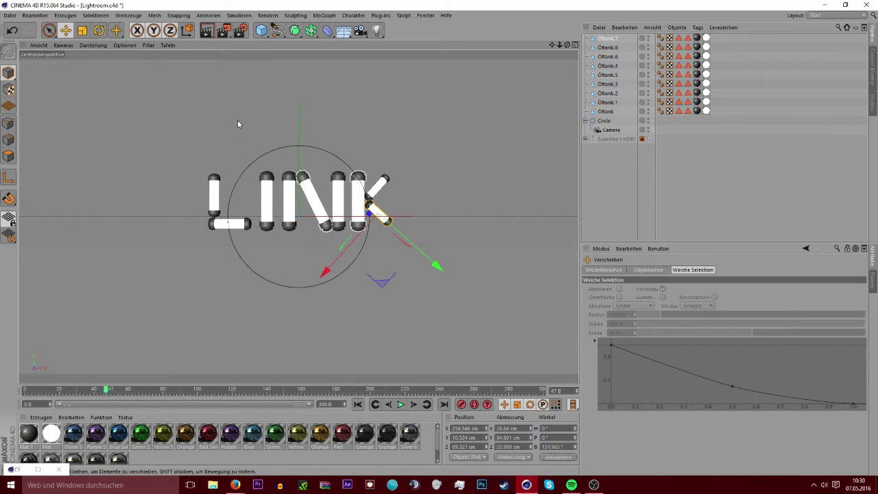
# Tilt the K's lower leg to about 135.483° and move it against the stem
pyautogui.press('r')
pyautogui.moveTo(161, 67); pyautogui.dragTo(100, 60)
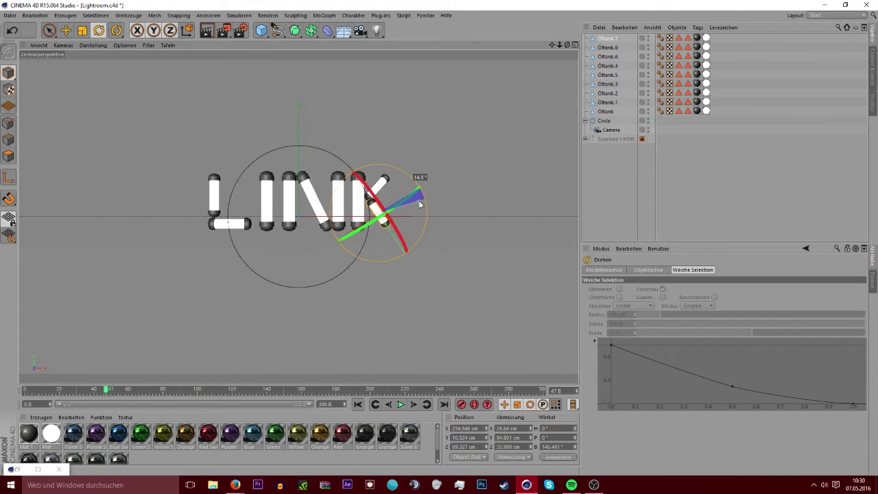
pyautogui.click(66, 30)
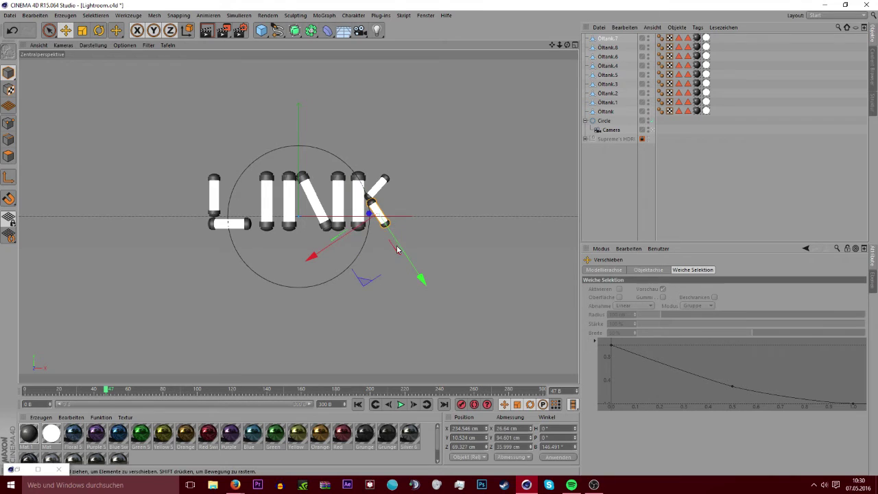
pyautogui.moveTo(402, 248); pyautogui.dragTo(393, 250)
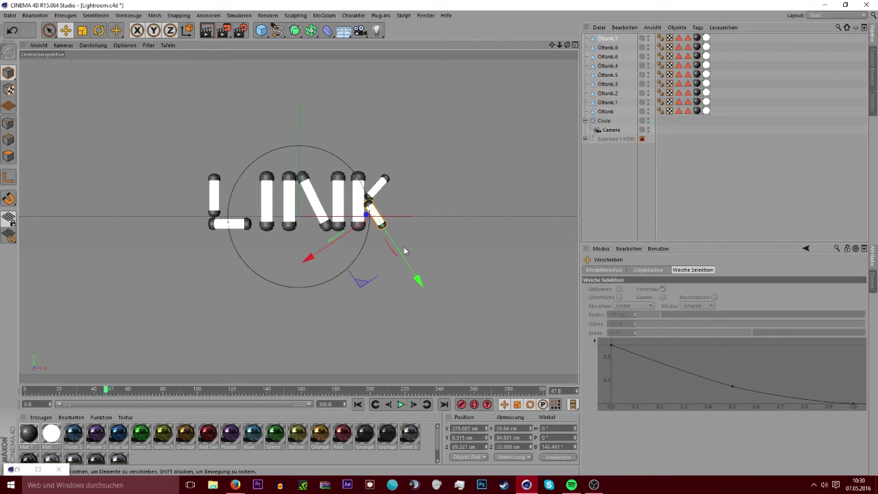
pyautogui.click(385, 227)
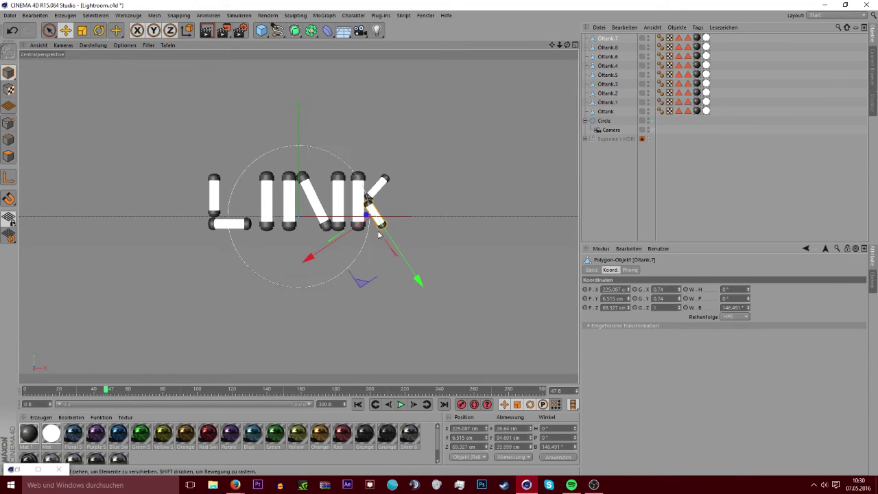
pyautogui.click(98, 30)
pyautogui.moveTo(401, 180); pyautogui.dragTo(394, 203)
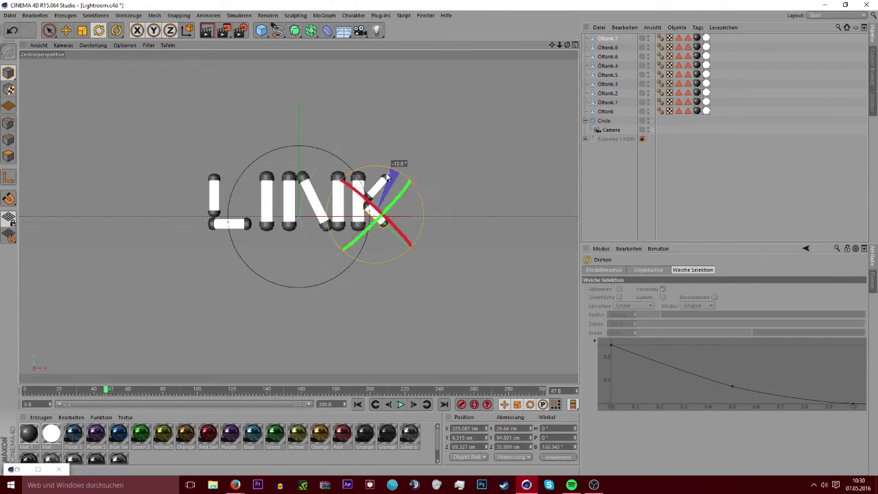
pyautogui.click(65, 30)
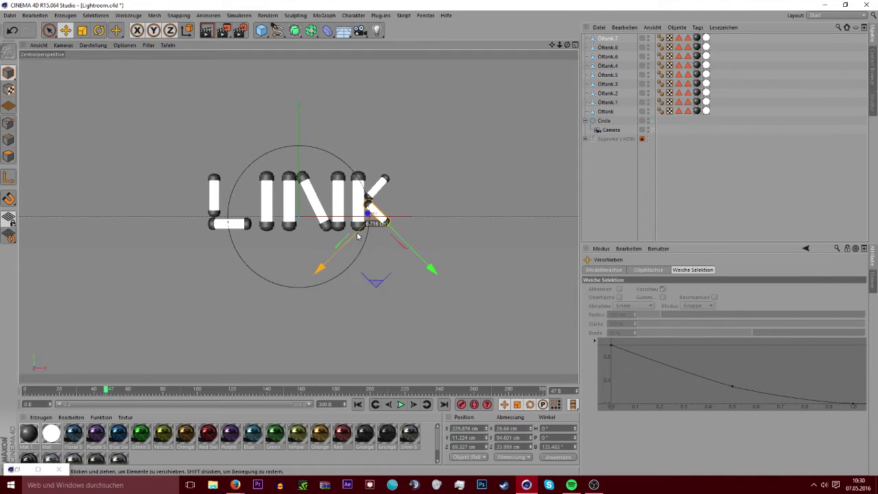
pyautogui.moveTo(381, 230); pyautogui.dragTo(411, 248)
# Scale the lower leg to 0.87 × 0.8 at X 236.426 cm, then select Öltank.8
pyautogui.click(607, 38)
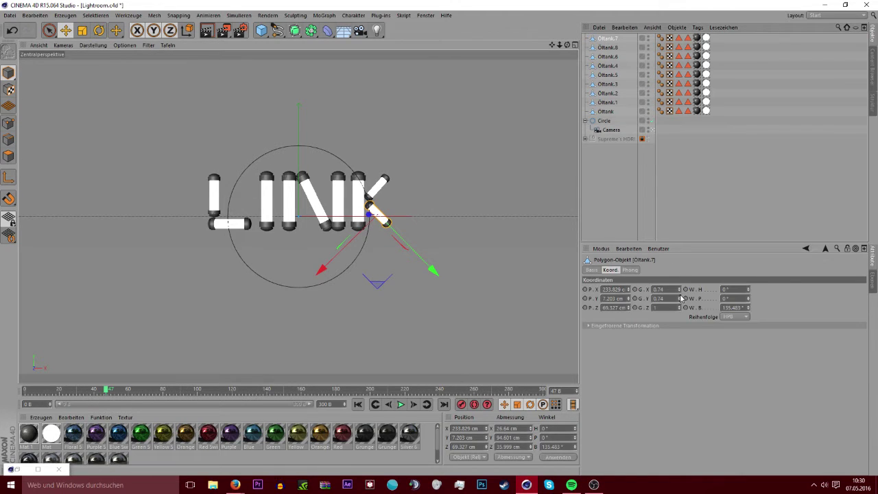
pyautogui.moveTo(679, 300); pyautogui.dragTo(679, 300)
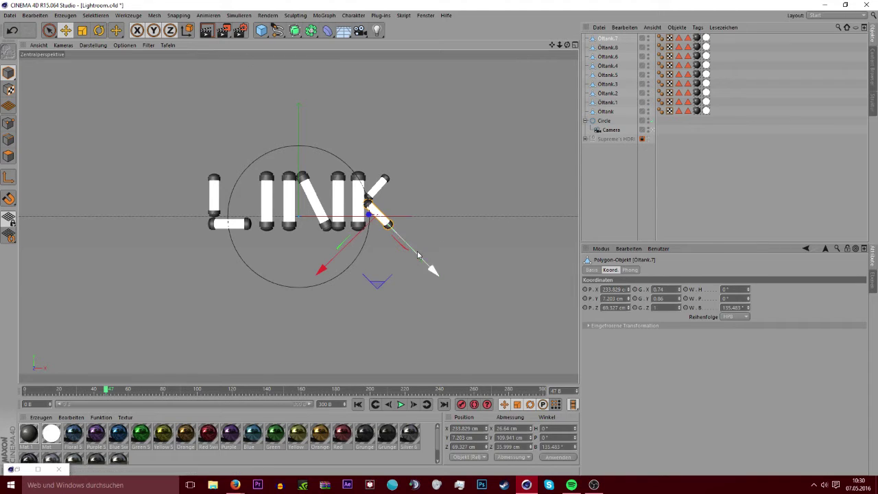
pyautogui.moveTo(680, 305); pyautogui.dragTo(679, 305)
pyautogui.moveTo(432, 270); pyautogui.dragTo(435, 273)
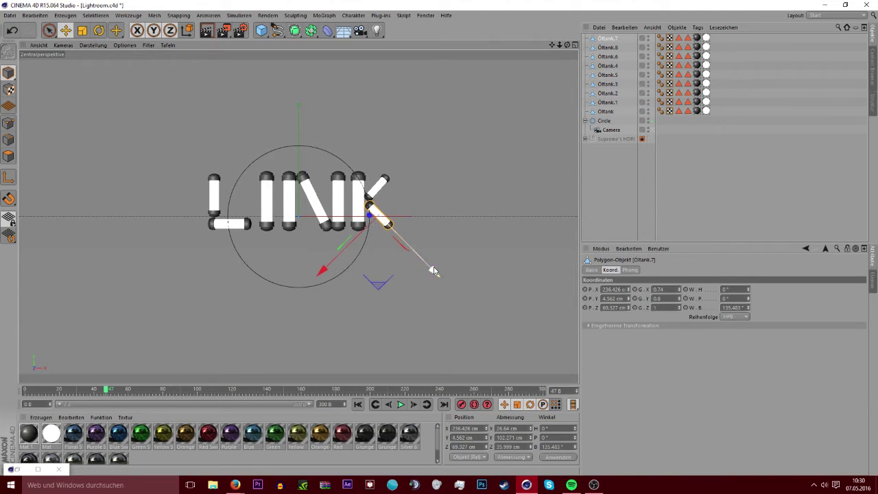
pyautogui.click(680, 289)
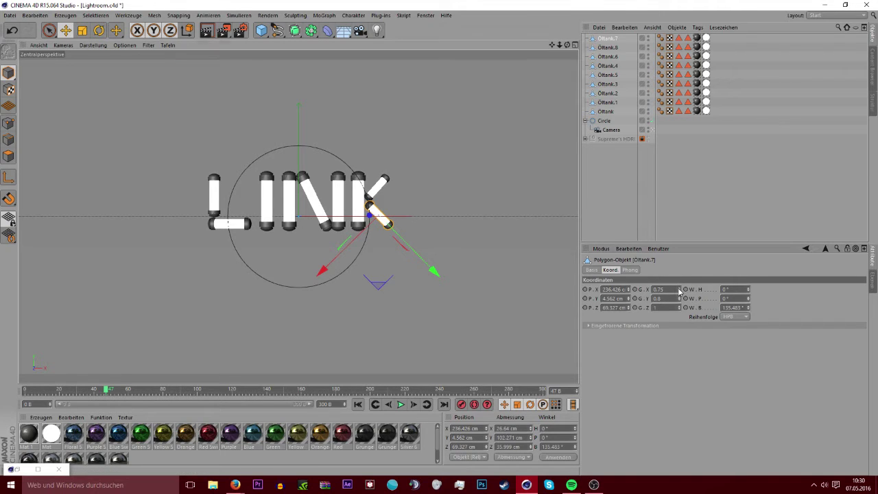
pyautogui.moveTo(679, 289); pyautogui.dragTo(679, 289)
pyautogui.click(653, 176)
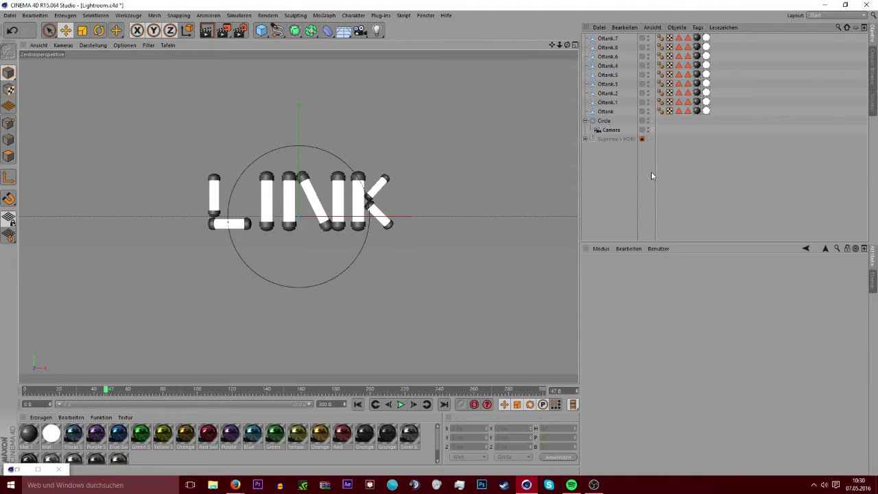
pyautogui.click(614, 48)
pyautogui.hotkey('alt', 'Tab')
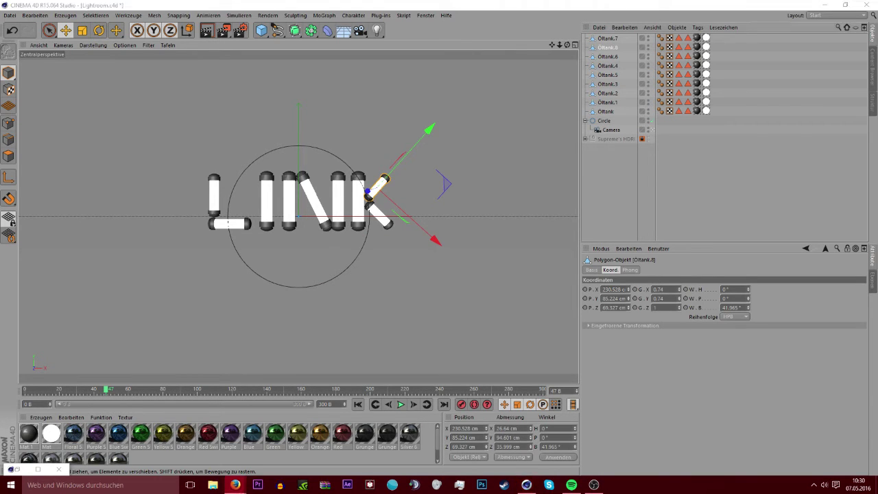
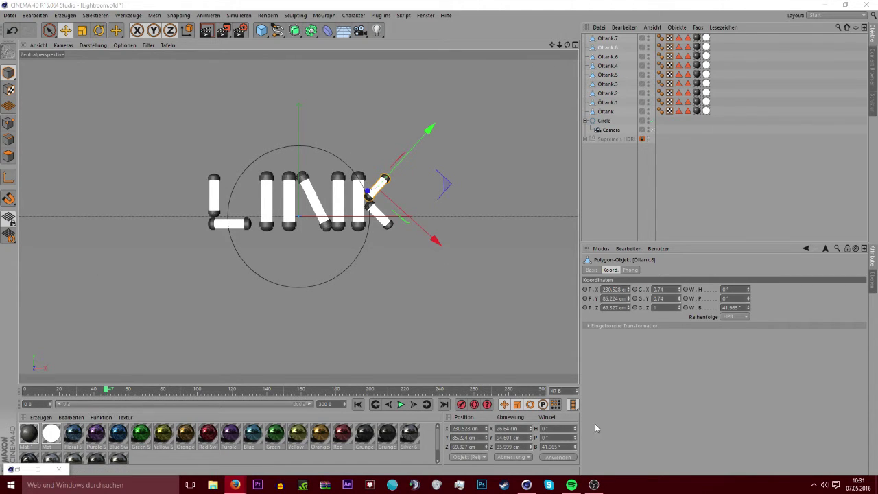
# Lengthen and nudge the K's upper diagonal tube (Öltank.8), then preview-render the LINK lettering
pyautogui.moveTo(682, 299); pyautogui.dragTo(684, 299)
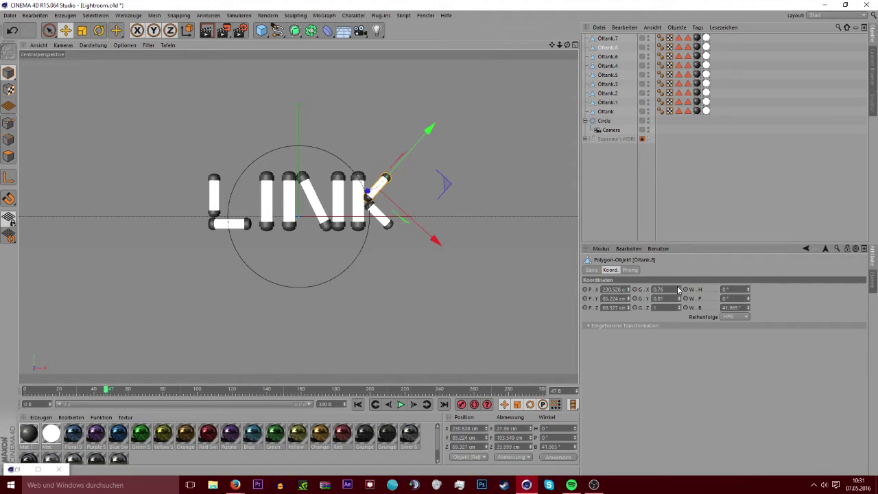
pyautogui.moveTo(401, 165); pyautogui.dragTo(407, 157)
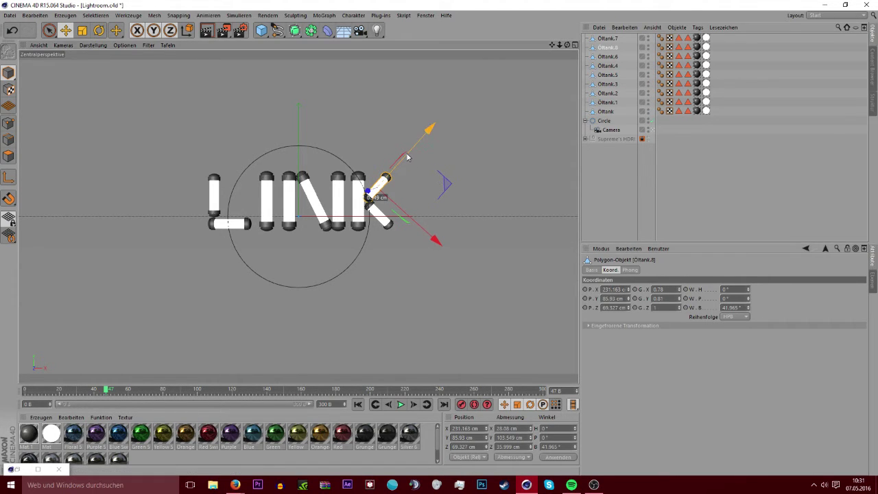
pyautogui.click(666, 176)
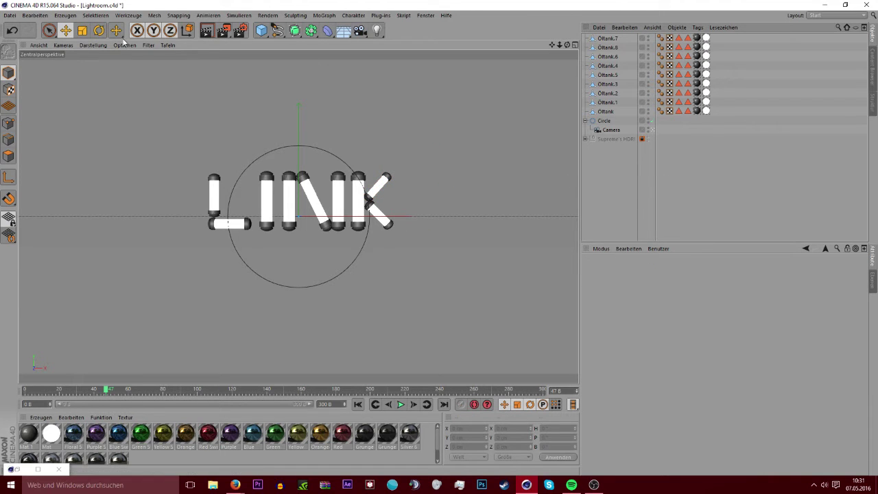
pyautogui.click(207, 31)
# Group the K tube pieces into a null named K
pyautogui.click(607, 47)
pyautogui.keyDown('ctrl'); pyautogui.click(608, 38); pyautogui.keyUp('ctrl')
pyautogui.keyDown('shift'); pyautogui.click(607, 65); pyautogui.keyUp('shift')
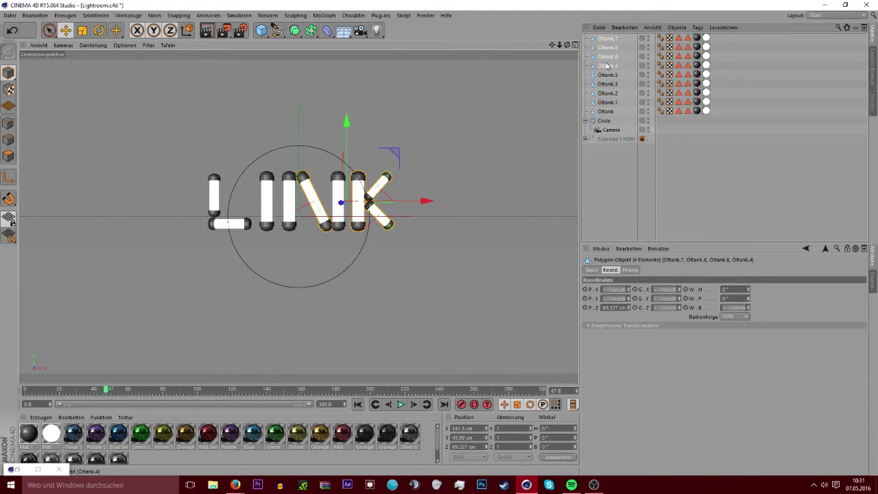
pyautogui.keyDown('ctrl'); pyautogui.click(607, 66); pyautogui.keyUp('ctrl')
pyautogui.rightClick(605, 39)
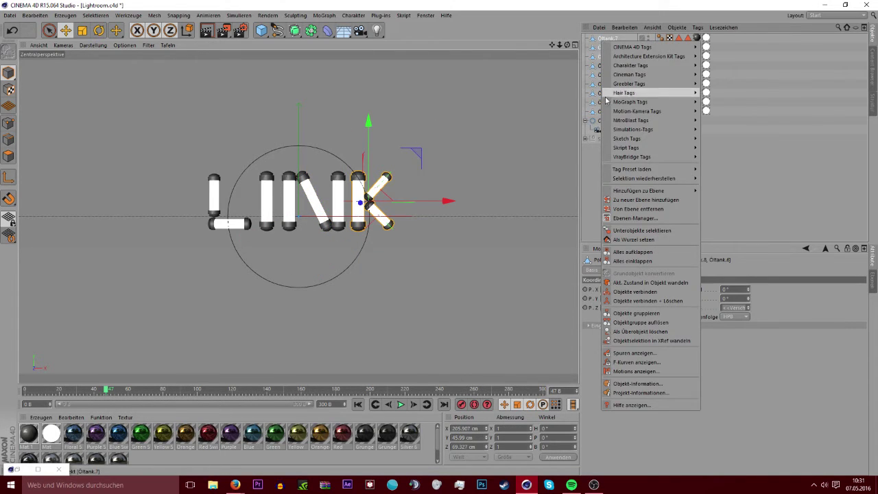
pyautogui.click(636, 313)
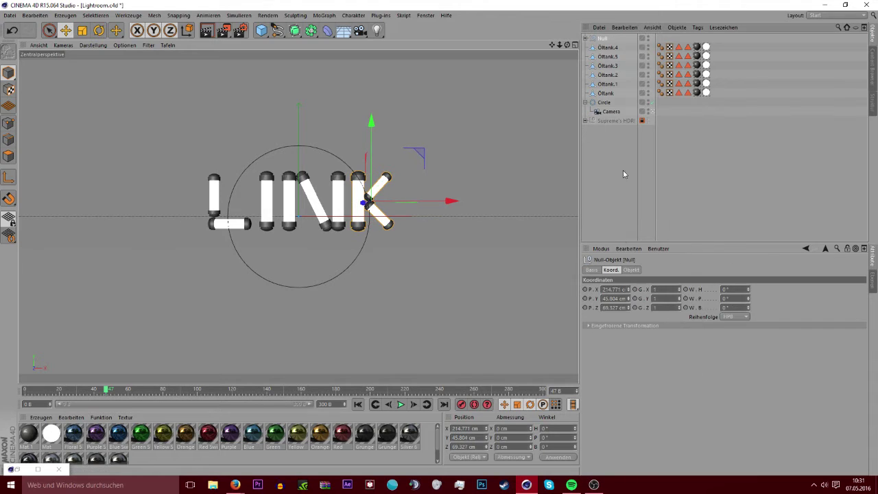
pyautogui.doubleClick(604, 38)
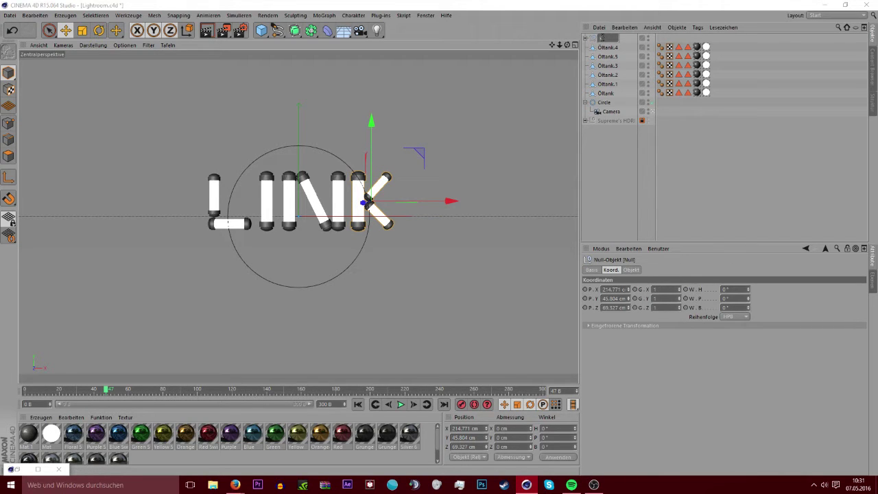
pyautogui.press('Return')
# Group the three N tube pieces into a null named N
pyautogui.click(610, 48)
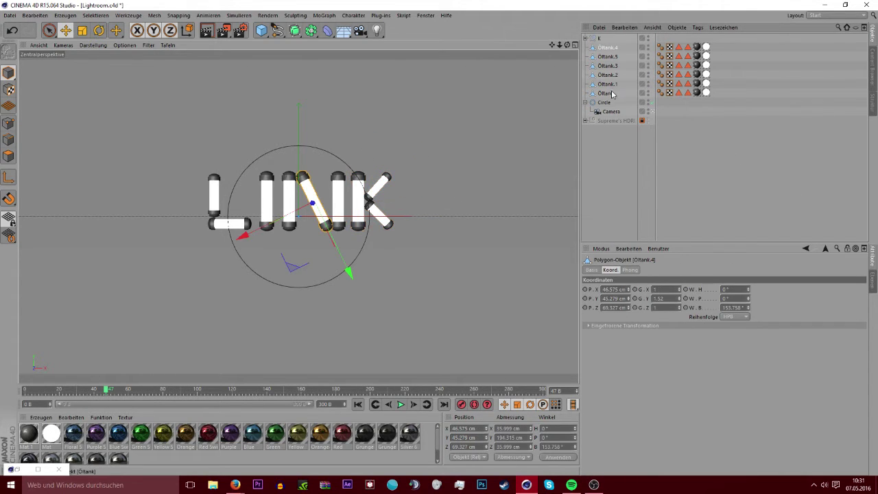
pyautogui.keyDown('shift'); pyautogui.click(612, 66); pyautogui.keyUp('shift')
pyautogui.rightClick(611, 66)
pyautogui.press('Escape')
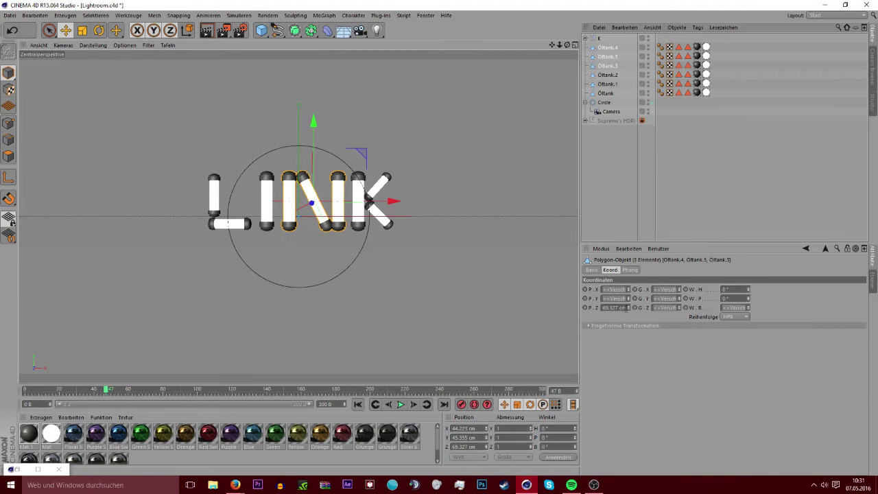
pyautogui.rightClick(607, 68)
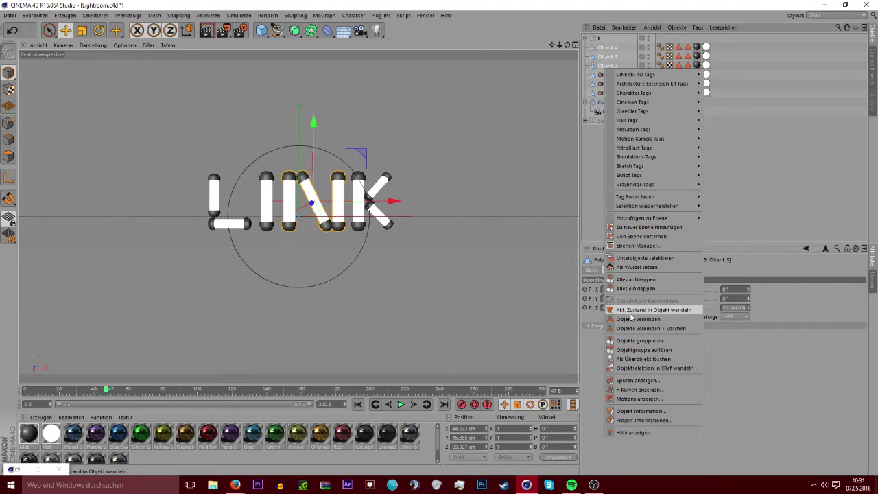
pyautogui.click(638, 340)
pyautogui.doubleClick(603, 46)
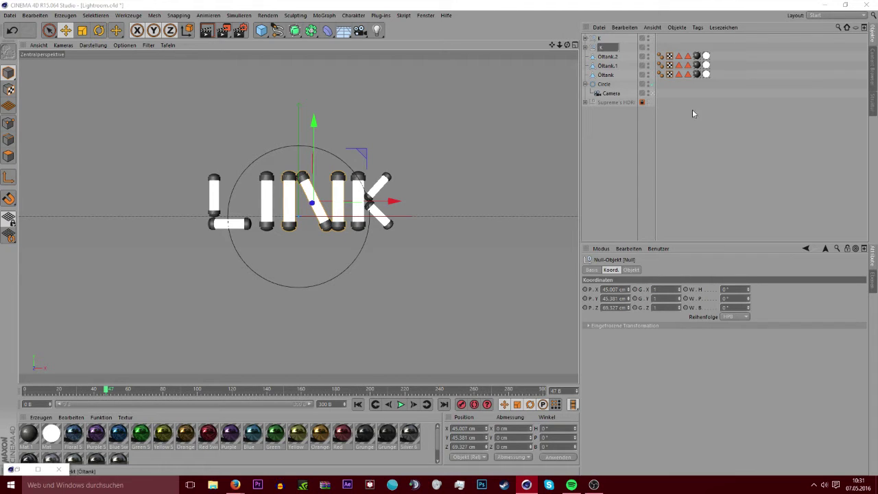
pyautogui.press('BackSpace')
pyautogui.write('N')
pyautogui.press('Return')
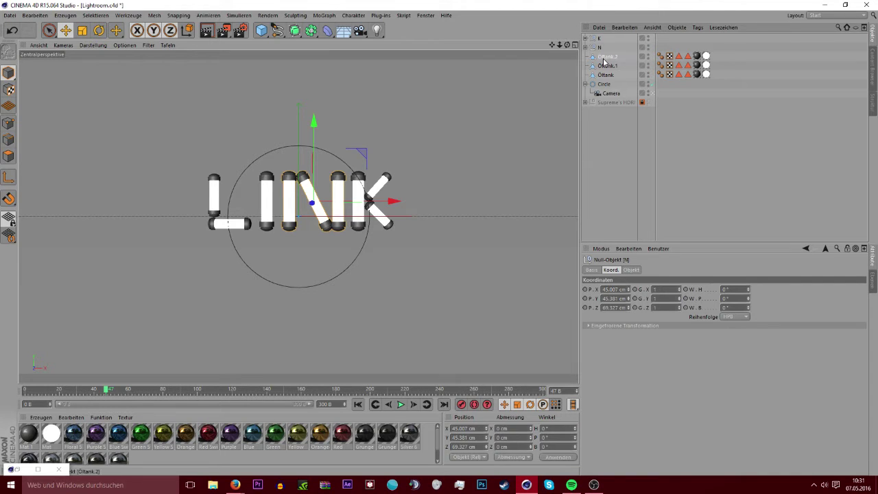
# Put the single I tube into its own null named I
pyautogui.doubleClick(605, 57)
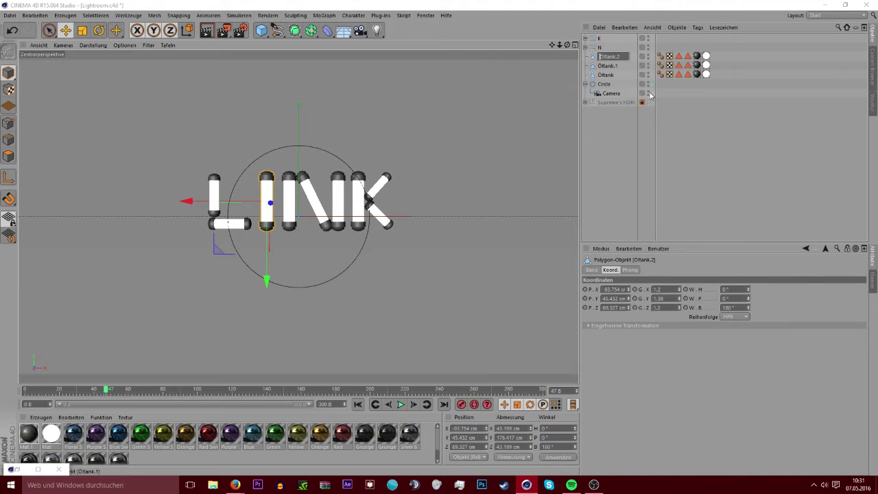
pyautogui.rightClick(611, 57)
pyautogui.click(669, 336)
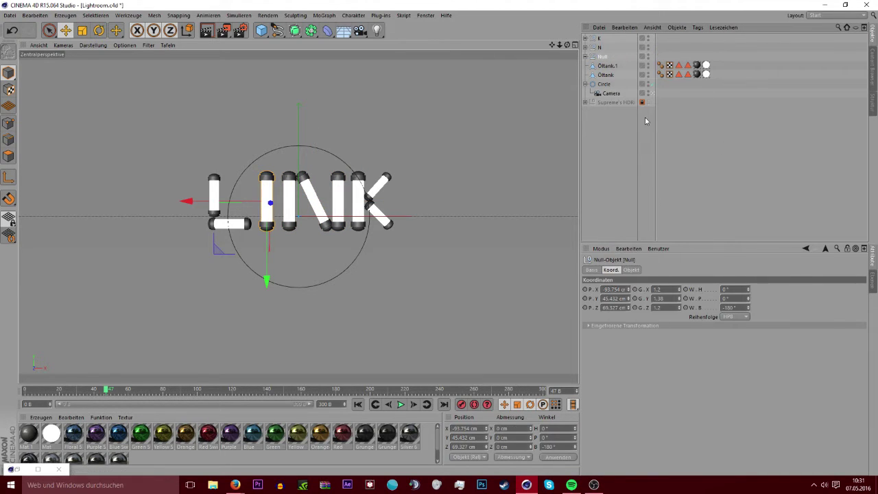
pyautogui.doubleClick(603, 56)
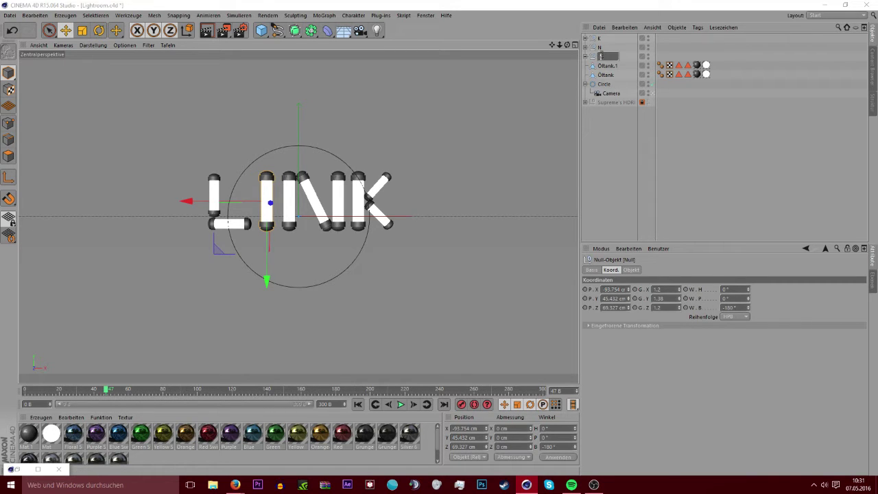
pyautogui.write('I')
pyautogui.press('Return')
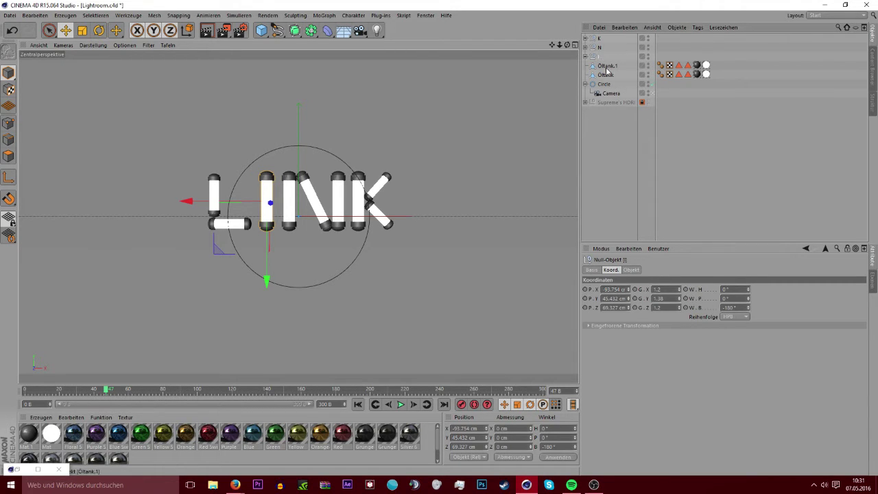
# Group the two L tubes into a null named L and clear the selection
pyautogui.click(607, 67)
pyautogui.keyDown('ctrl'); pyautogui.click(605, 76); pyautogui.keyUp('ctrl')
pyautogui.rightClick(605, 76)
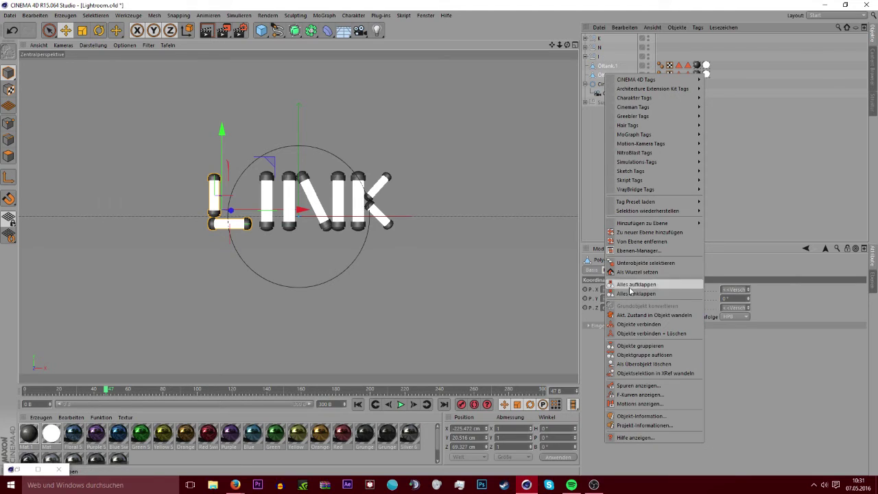
pyautogui.click(639, 345)
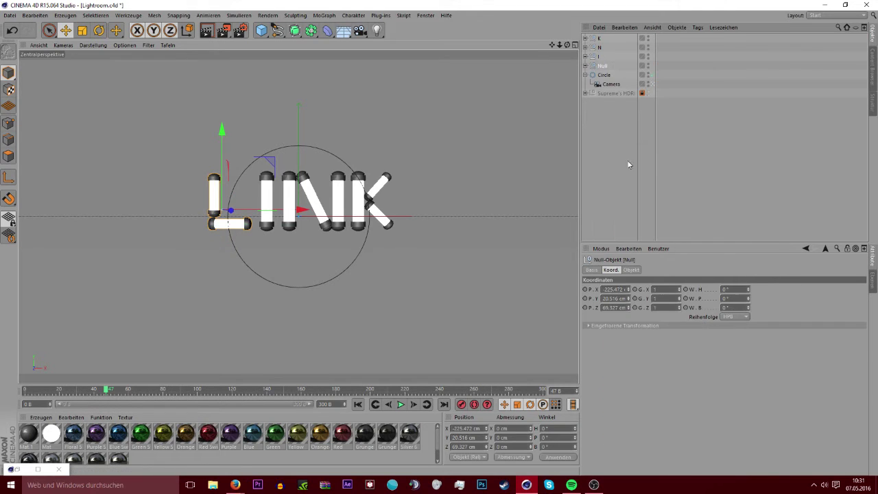
pyautogui.doubleClick(605, 66)
pyautogui.write('L')
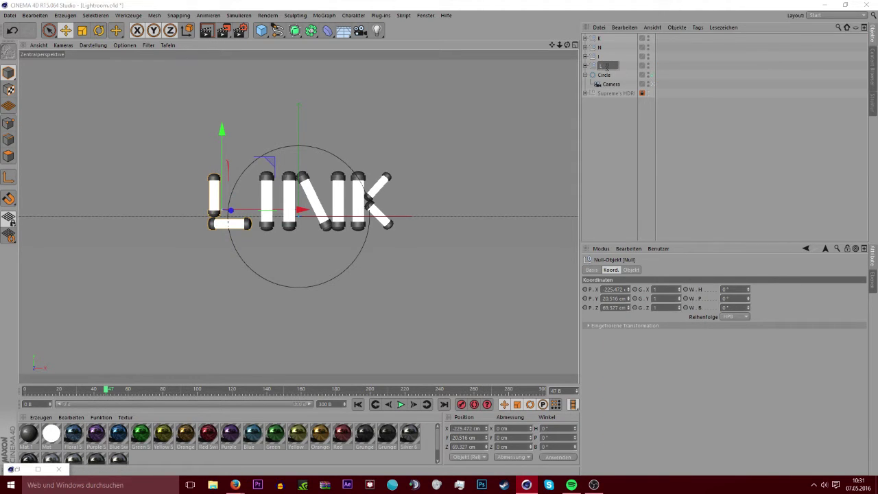
pyautogui.press('Return')
pyautogui.click(679, 120)
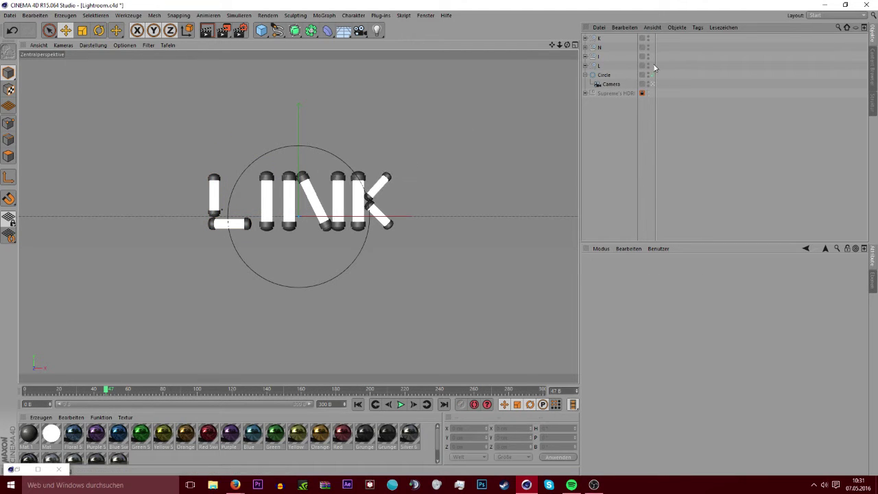
# Shift the L and I letters slightly left and move the K letter right
pyautogui.click(601, 66)
pyautogui.moveTo(265, 211); pyautogui.dragTo(255, 212)
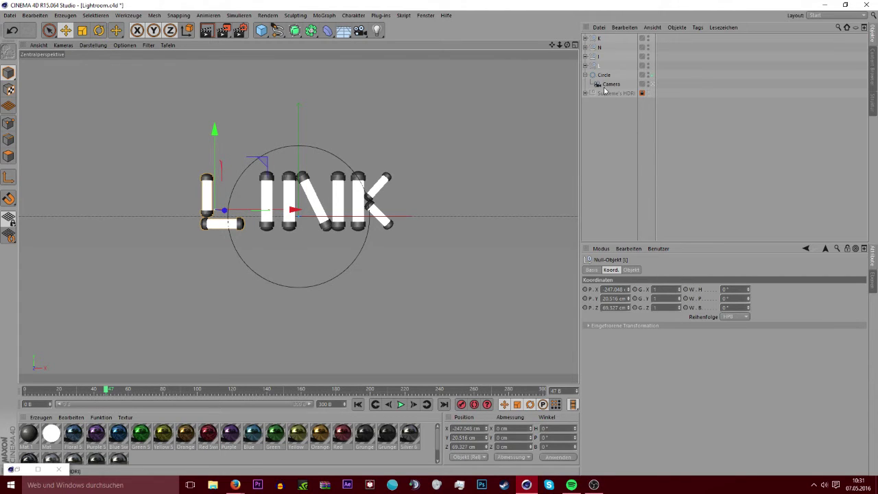
pyautogui.click(599, 56)
pyautogui.moveTo(239, 206); pyautogui.dragTo(236, 206)
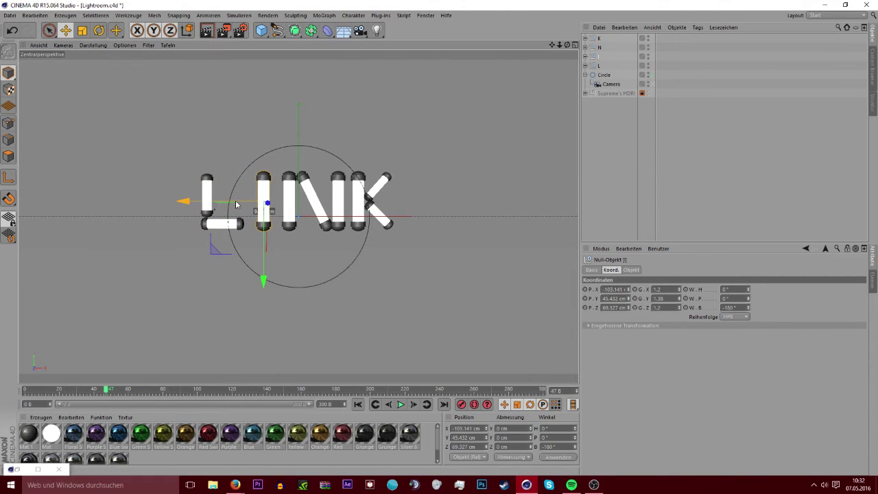
pyautogui.click(599, 38)
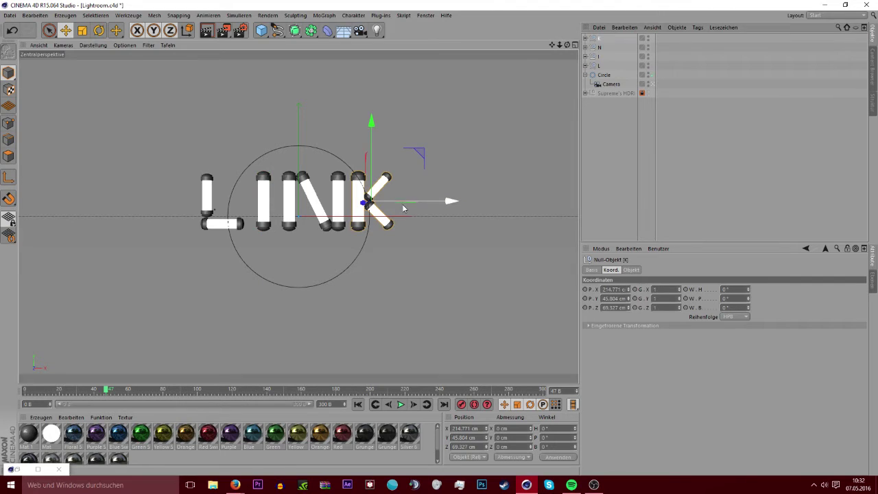
pyautogui.moveTo(403, 202); pyautogui.dragTo(447, 205)
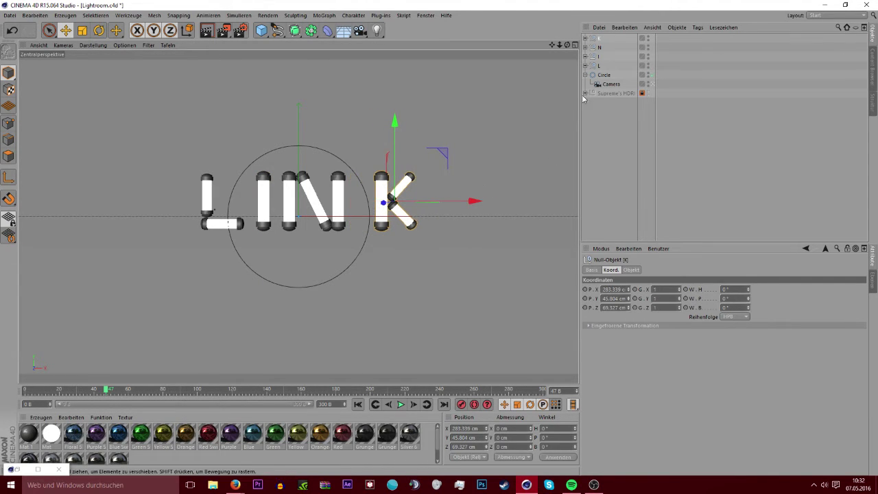
# Move the N letter right and squeeze it horizontally to 0.81 scale
pyautogui.click(599, 47)
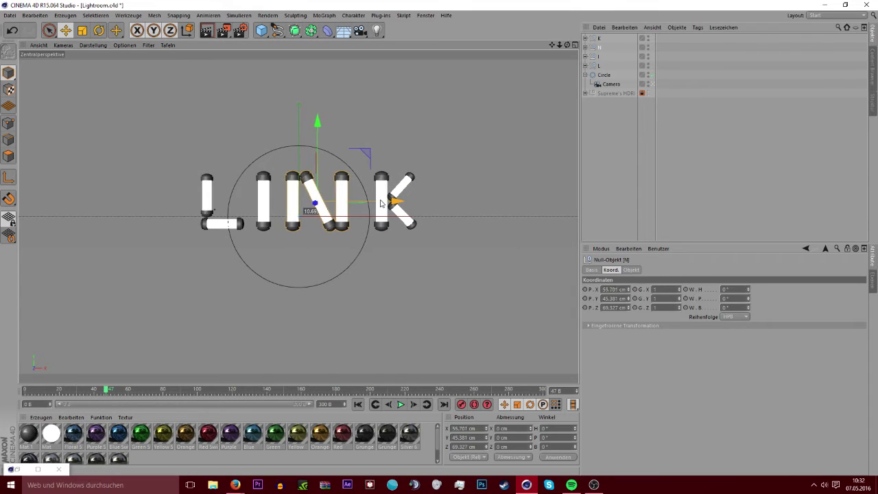
pyautogui.moveTo(378, 202); pyautogui.dragTo(394, 201)
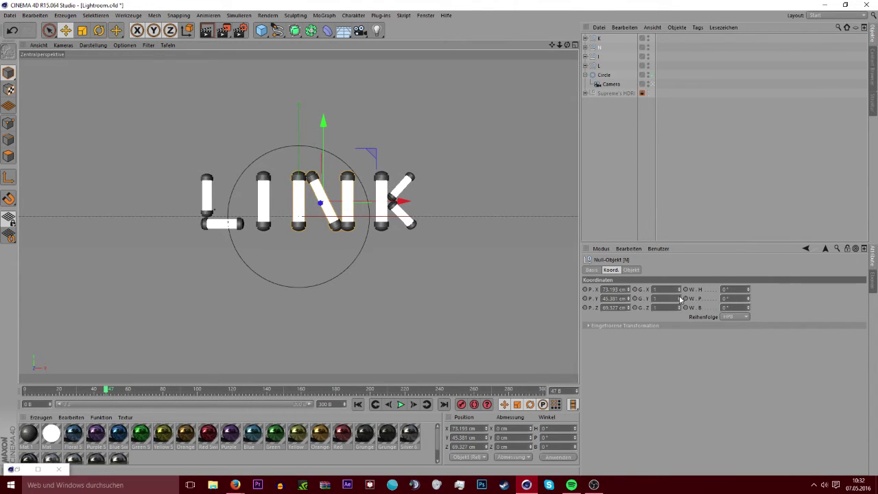
pyautogui.moveTo(679, 289); pyautogui.dragTo(681, 289)
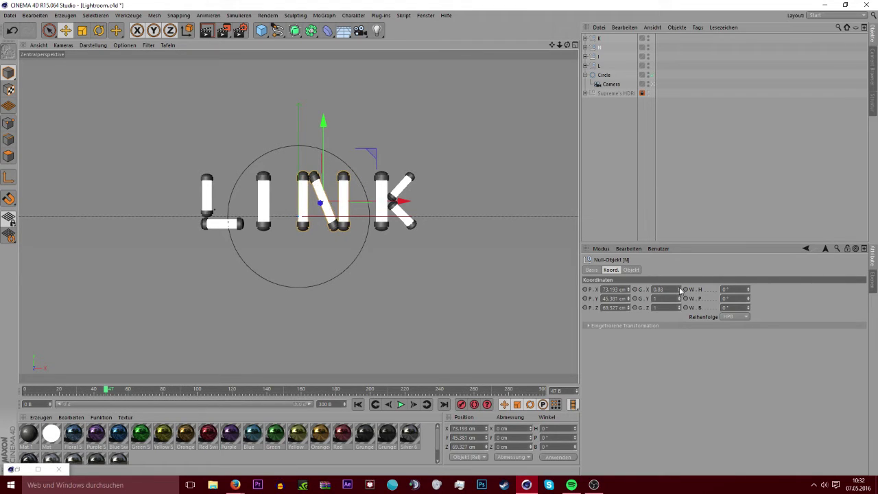
pyautogui.click(711, 185)
pyautogui.click(607, 47)
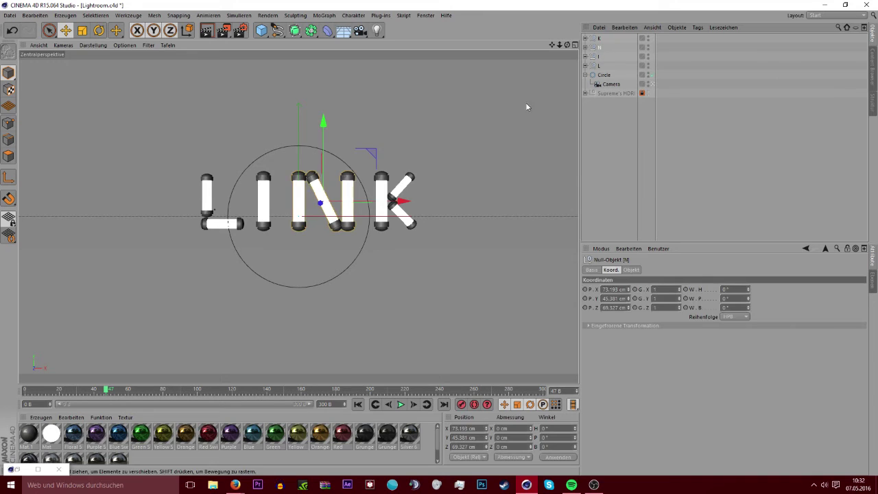
pyautogui.click(583, 170)
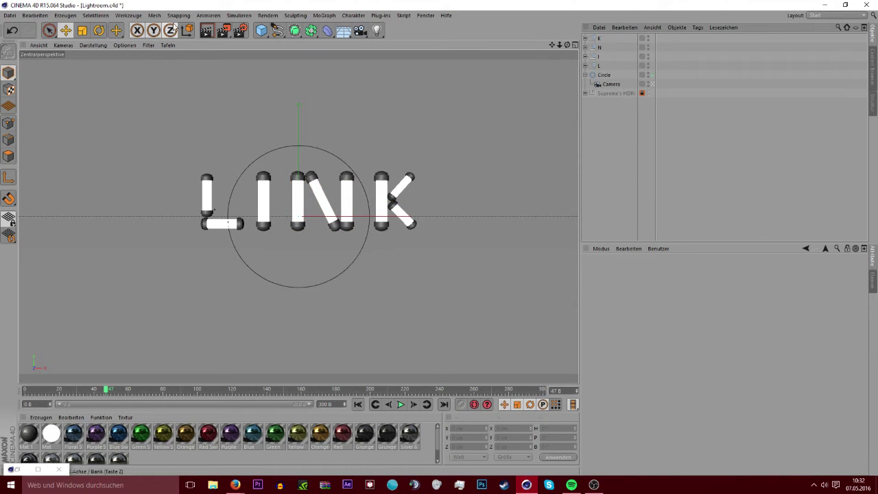
# Preview-render the LINK lettering, then jump the timeline back to frame 0
pyautogui.hotkey('ctrl', 'r')
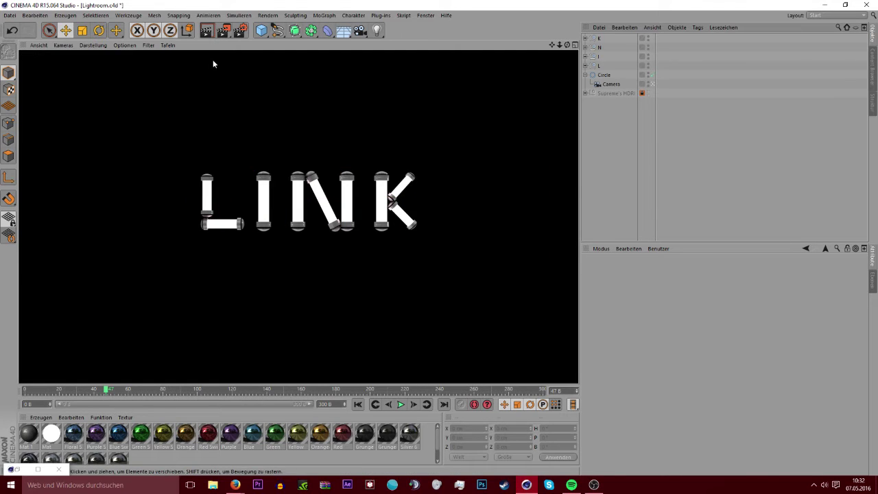
pyautogui.click(619, 175)
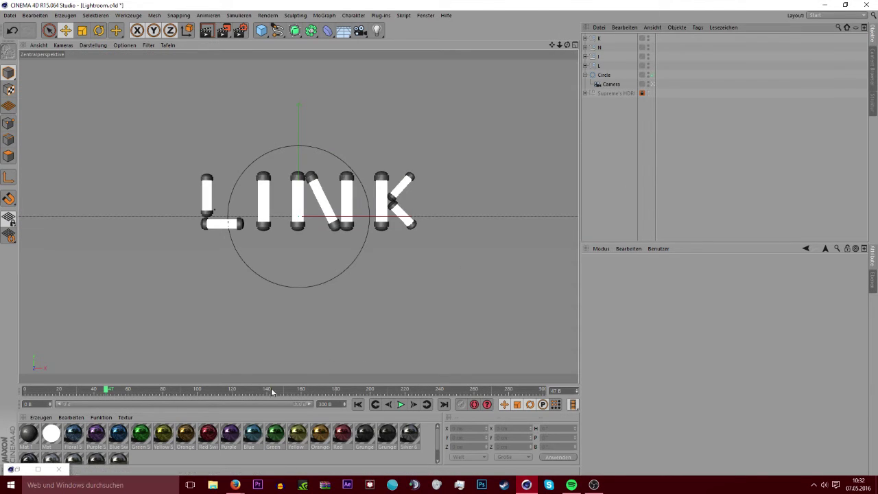
pyautogui.hotkey('shift', 'f')
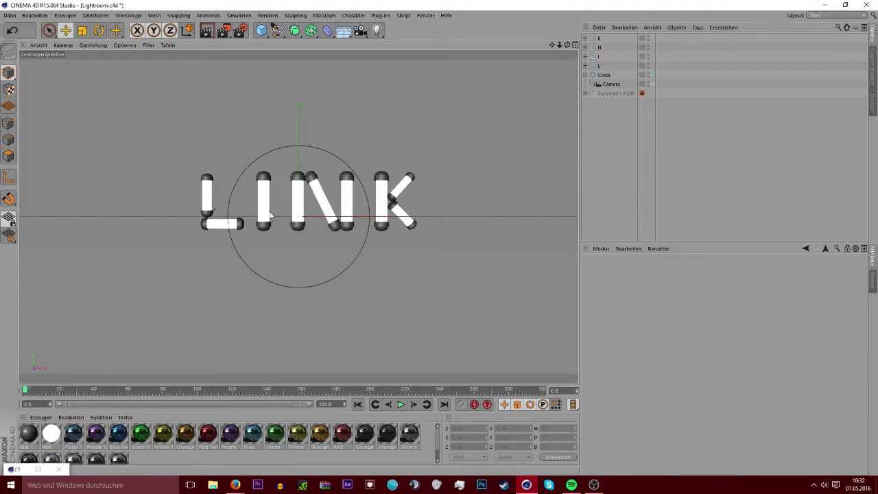
# Create a Bruch fracture object and place the K, N, I and L groups inside it
pyautogui.click(598, 38)
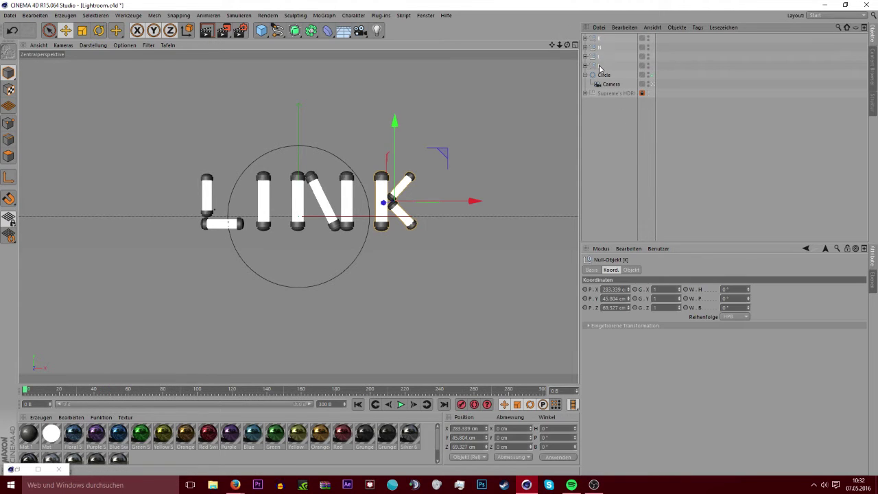
pyautogui.keyDown('shift'); pyautogui.click(599, 66); pyautogui.keyUp('shift')
pyautogui.click(324, 15)
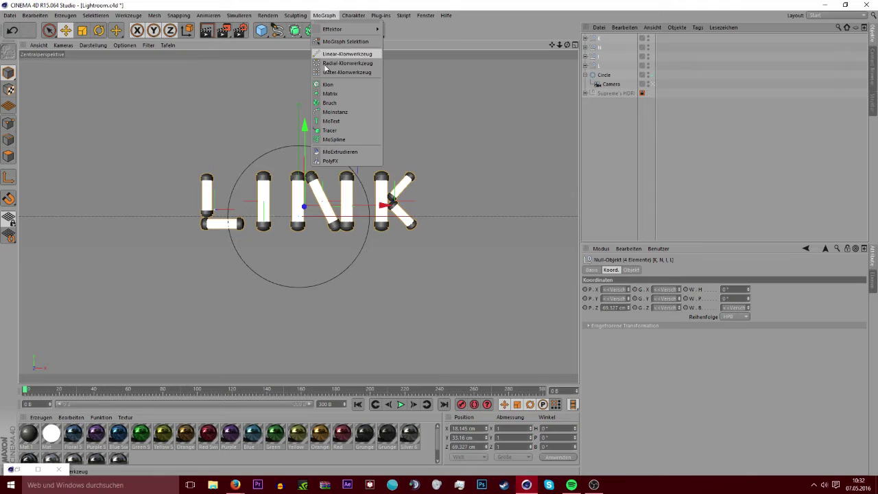
pyautogui.click(330, 104)
pyautogui.click(598, 49)
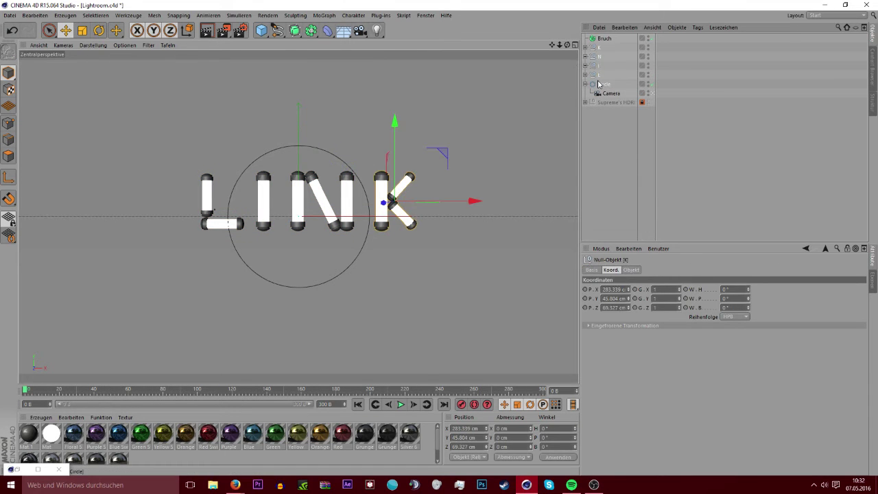
pyautogui.click(599, 65)
pyautogui.click(600, 75)
pyautogui.keyDown('shift'); pyautogui.click(598, 49); pyautogui.keyUp('shift')
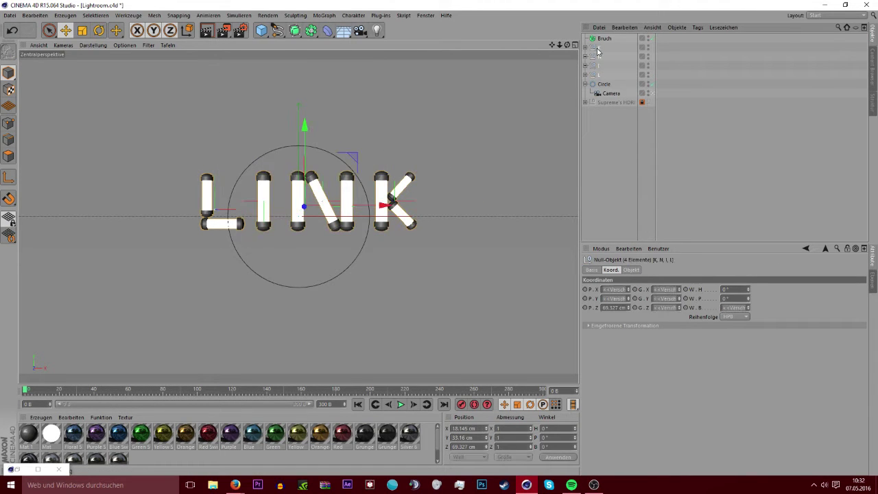
pyautogui.moveTo(599, 51); pyautogui.dragTo(604, 39)
pyautogui.click(586, 39)
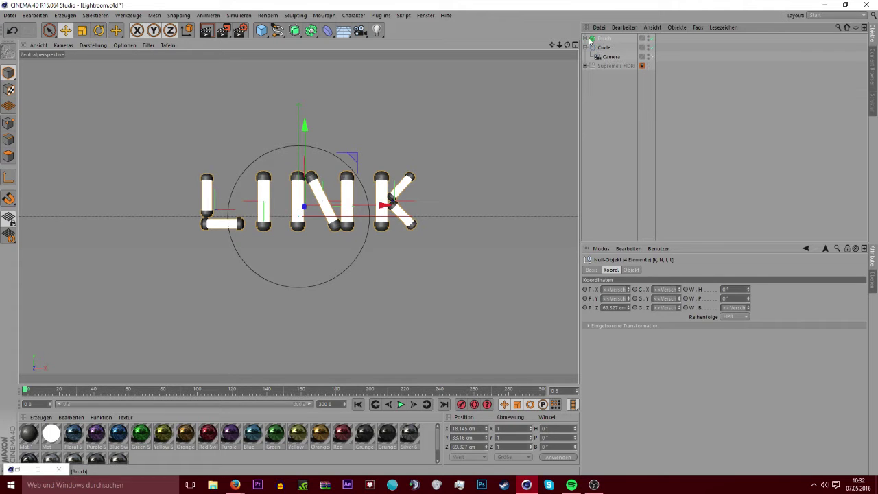
pyautogui.click(604, 39)
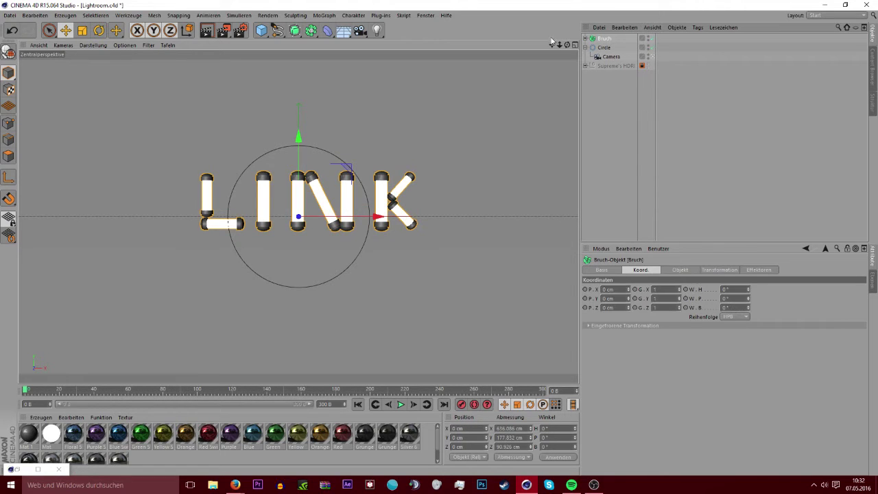
# Add a Zufall random effector and link it to the Bruch object
pyautogui.click(325, 15)
pyautogui.moveTo(343, 28)
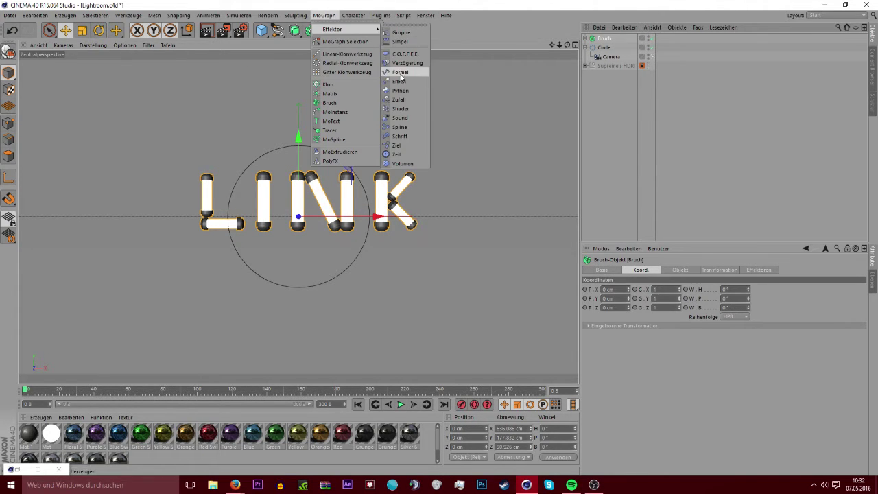
pyautogui.click(399, 100)
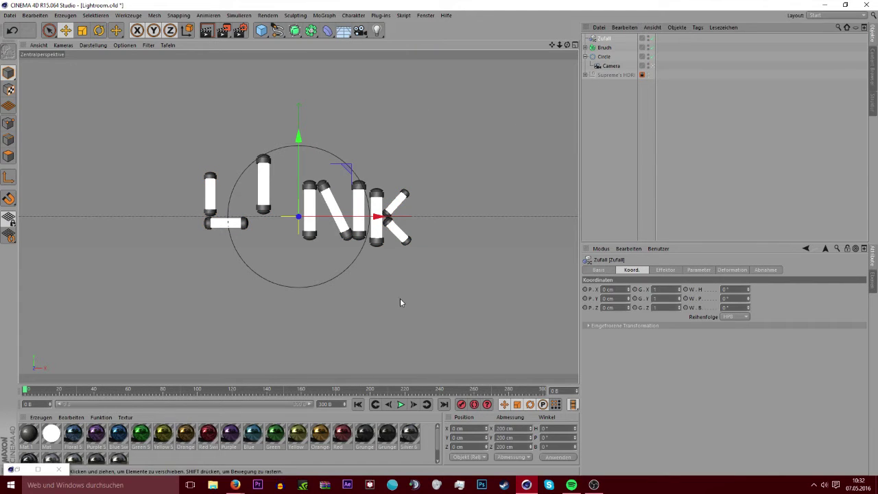
pyautogui.click(235, 485)
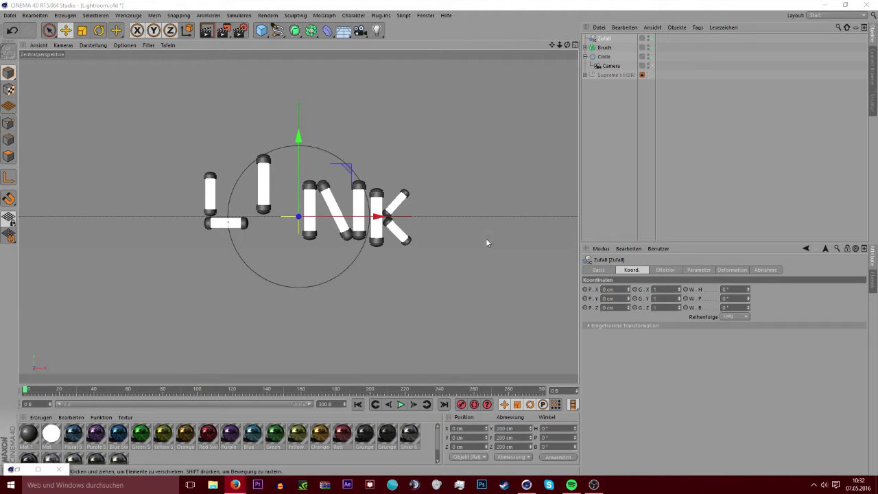
pyautogui.click(605, 48)
pyautogui.moveTo(603, 38)
pyautogui.mouseDown()
pyautogui.moveTo(755, 261)
pyautogui.moveTo(722, 296)
pyautogui.mouseUp()
# Set the Zufall effector to randomise rotation (Winkel) instead of Position
pyautogui.click(605, 39)
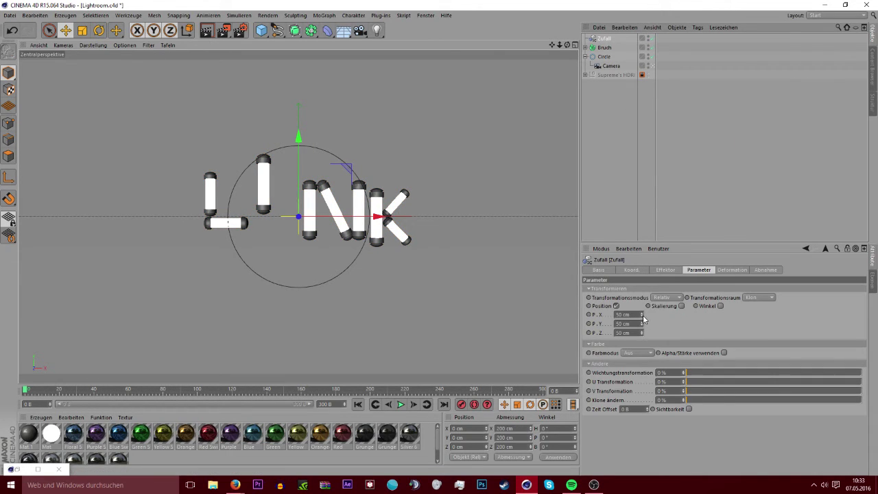
pyautogui.click(617, 306)
pyautogui.click(616, 306)
pyautogui.click(616, 306)
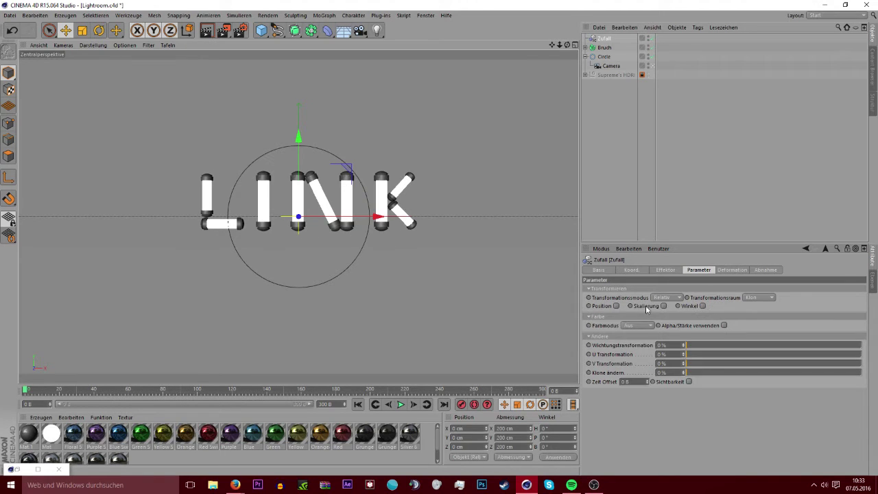
pyautogui.click(703, 306)
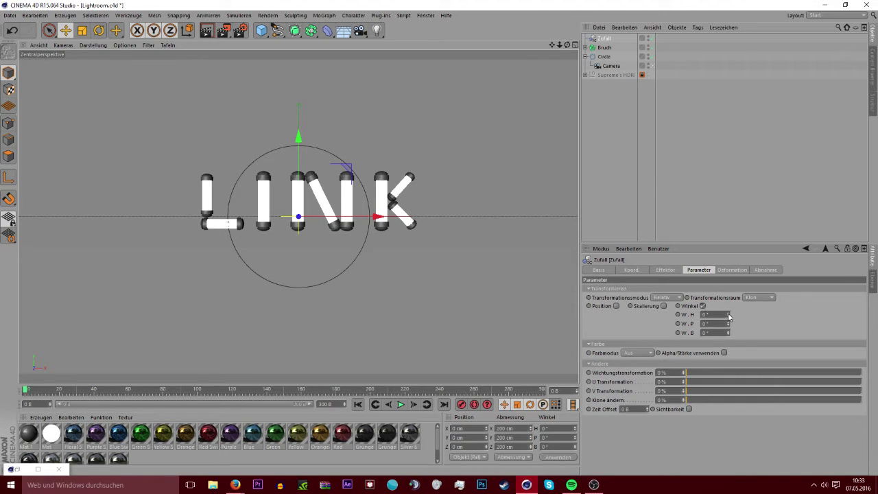
pyautogui.moveTo(728, 314); pyautogui.dragTo(700, 317)
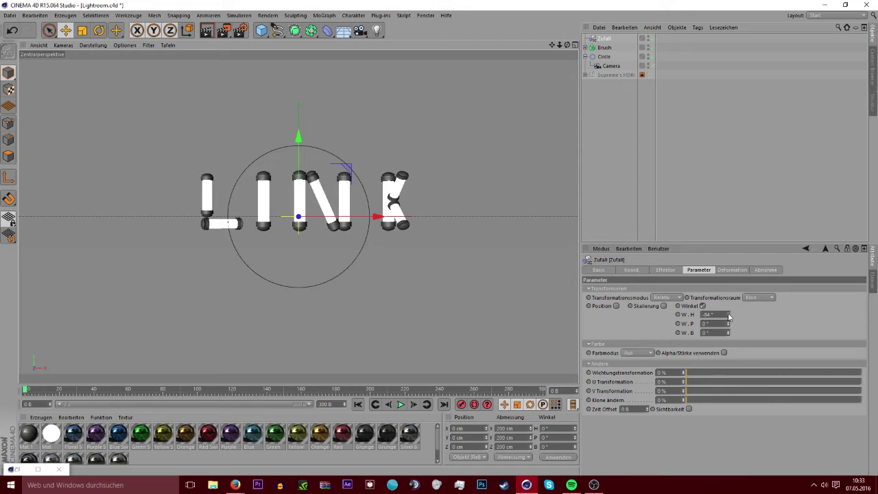
pyautogui.click(739, 88)
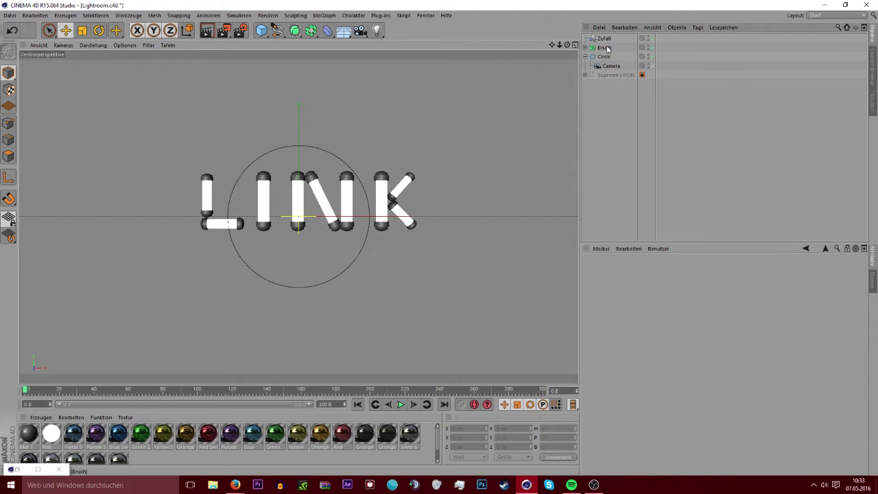
# Move the three K capsules out of the K group directly under Bruch
pyautogui.click(584, 47)
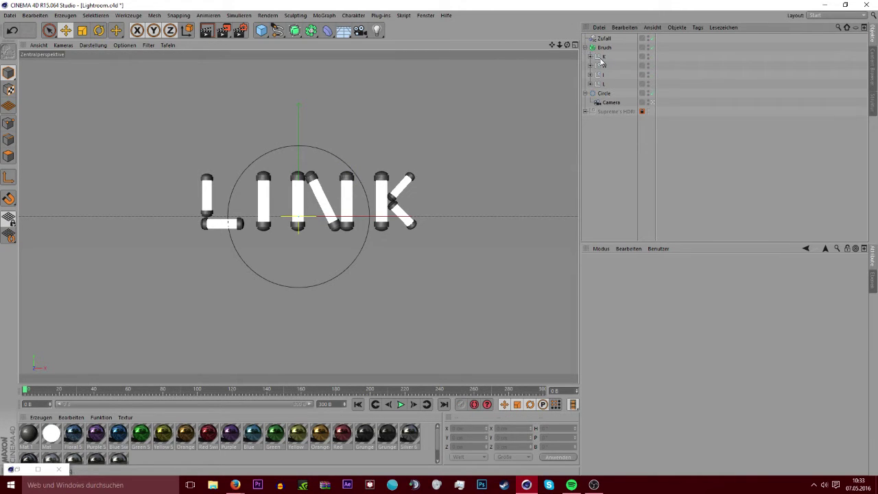
pyautogui.click(603, 57)
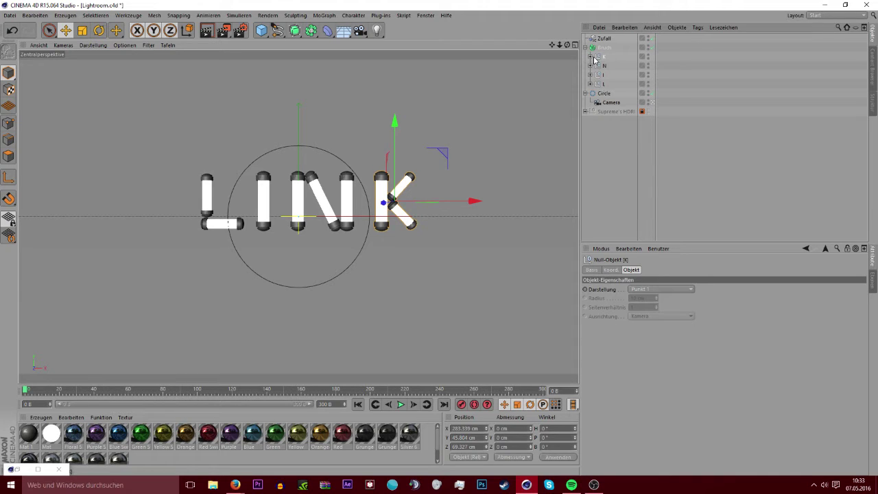
pyautogui.click(591, 57)
pyautogui.click(615, 67)
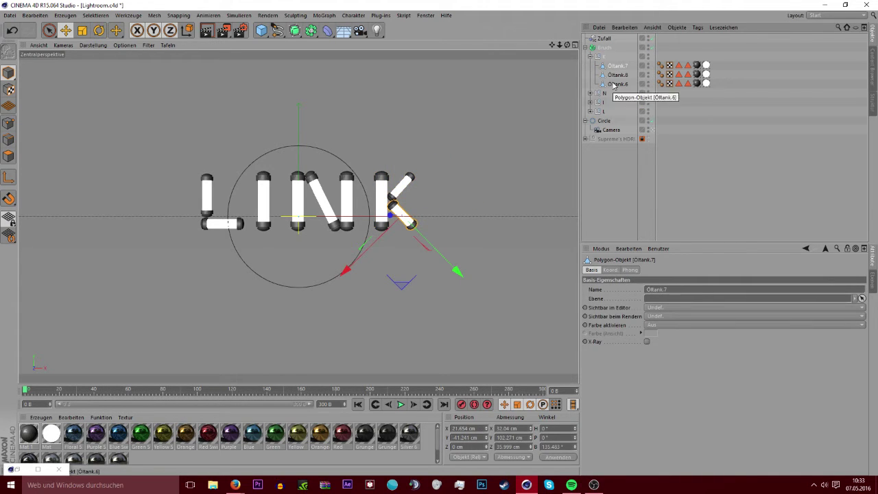
pyautogui.keyDown('shift'); pyautogui.click(616, 84); pyautogui.keyUp('shift')
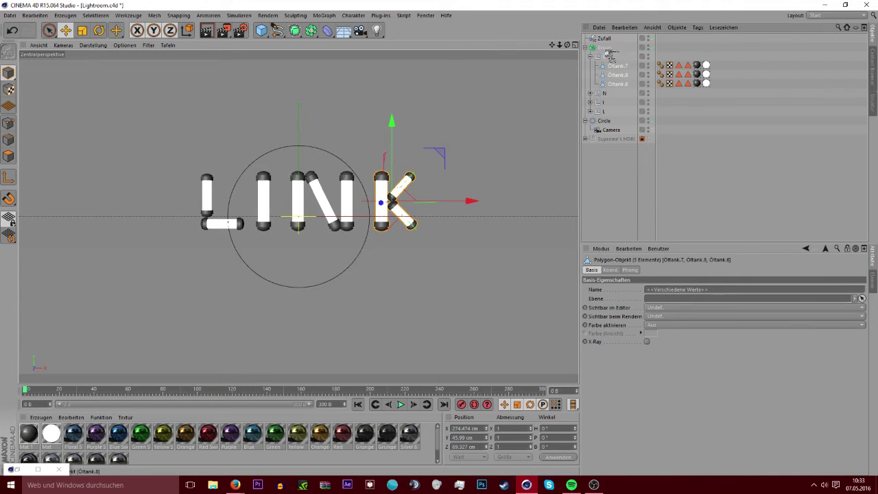
pyautogui.moveTo(610, 54); pyautogui.dragTo(612, 54)
pyautogui.click(600, 85)
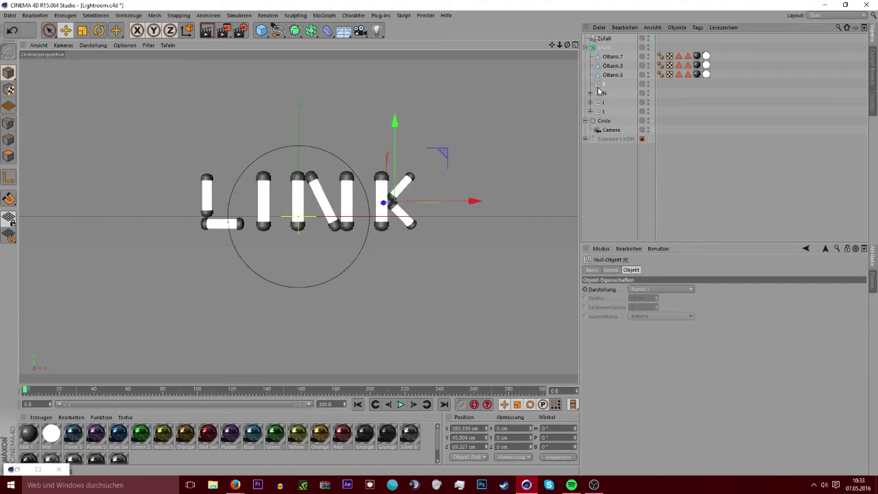
# Move the three N capsules directly under Bruch and delete the emptied group
pyautogui.click(591, 92)
pyautogui.click(616, 93)
pyautogui.keyDown('shift'); pyautogui.click(618, 111); pyautogui.keyUp('shift')
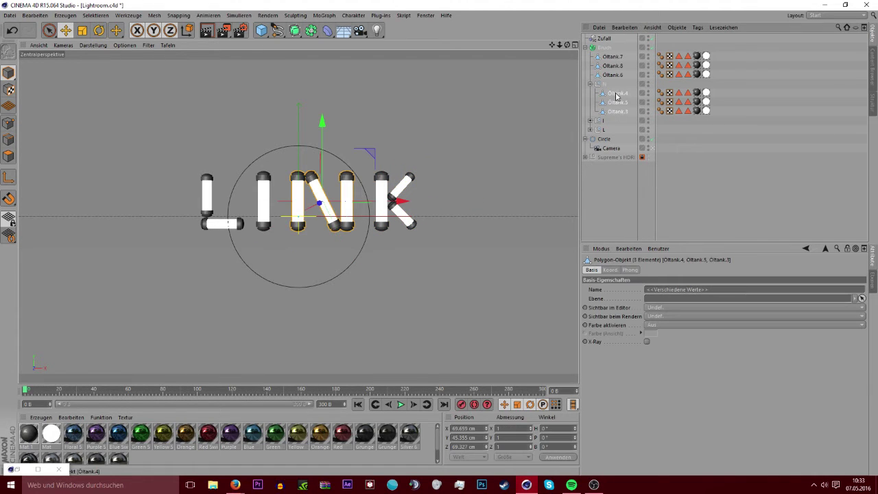
pyautogui.moveTo(616, 95)
pyautogui.mouseDown()
pyautogui.moveTo(615, 80)
pyautogui.moveTo(611, 111)
pyautogui.mouseUp()
pyautogui.click(604, 112)
pyautogui.press('Delete')
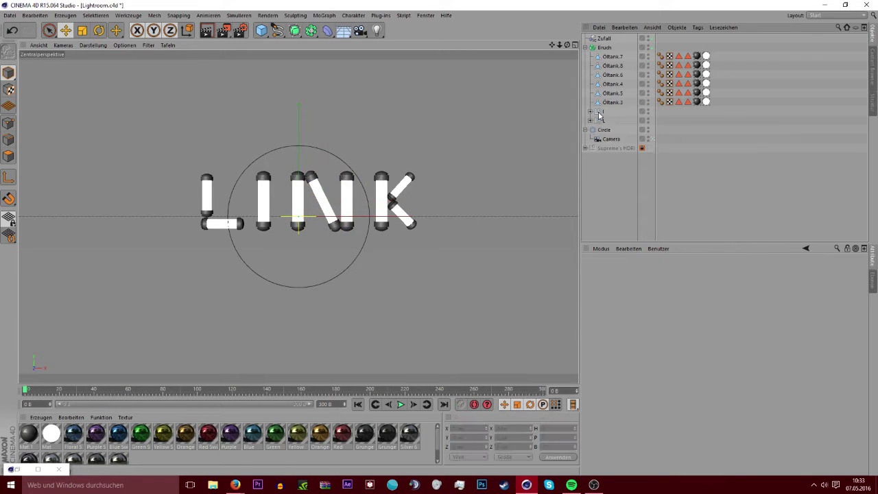
# Move the I and L capsules under Bruch and remove the leftover empty groups
pyautogui.click(590, 111)
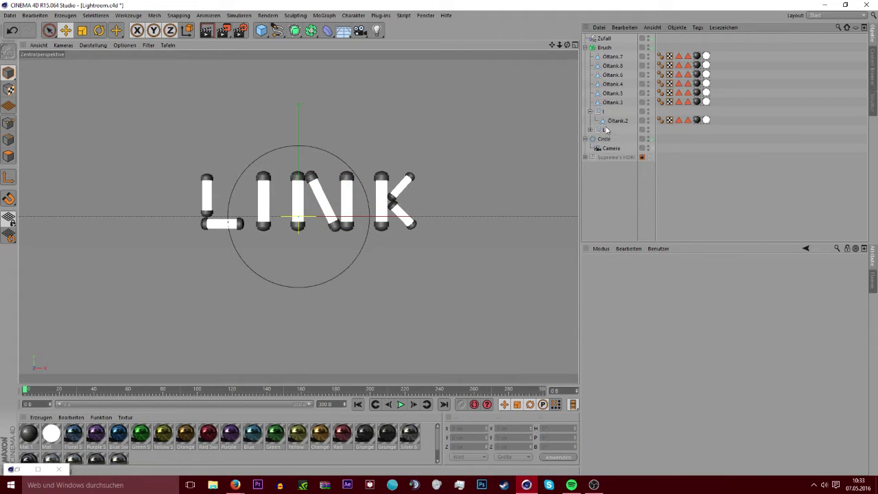
pyautogui.moveTo(615, 120); pyautogui.dragTo(604, 114)
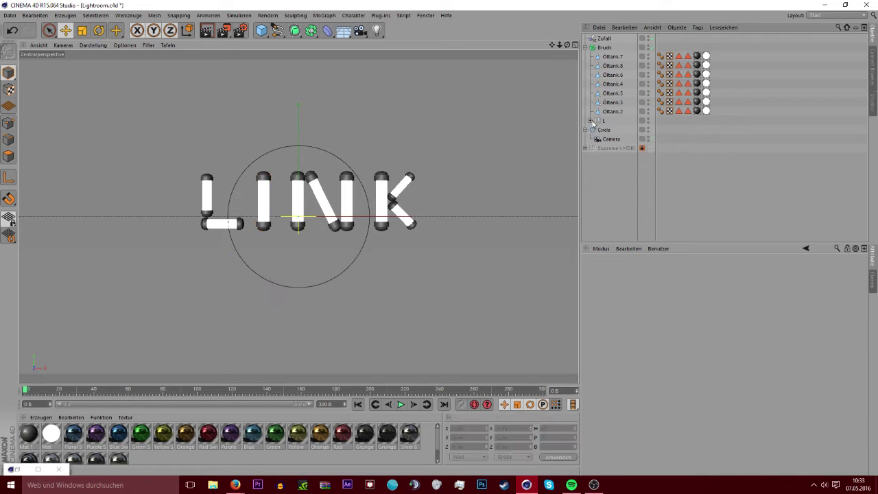
pyautogui.click(590, 121)
pyautogui.click(616, 139)
pyautogui.keyDown('shift'); pyautogui.click(616, 130); pyautogui.keyUp('shift')
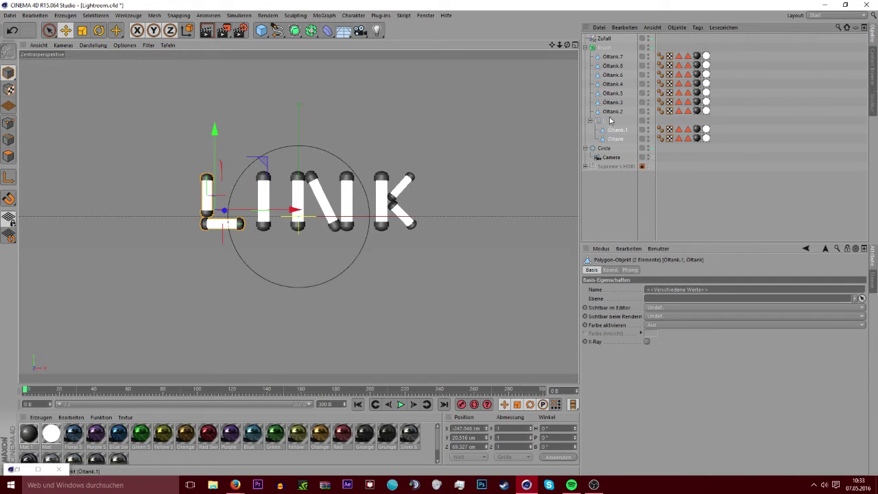
pyautogui.click(610, 121)
pyautogui.hotkey('shift', 'g')
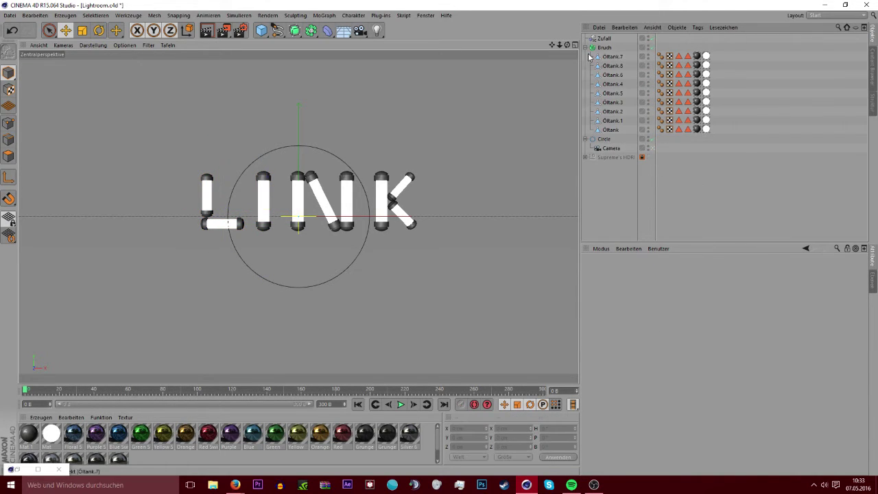
pyautogui.click(587, 47)
pyautogui.click(604, 38)
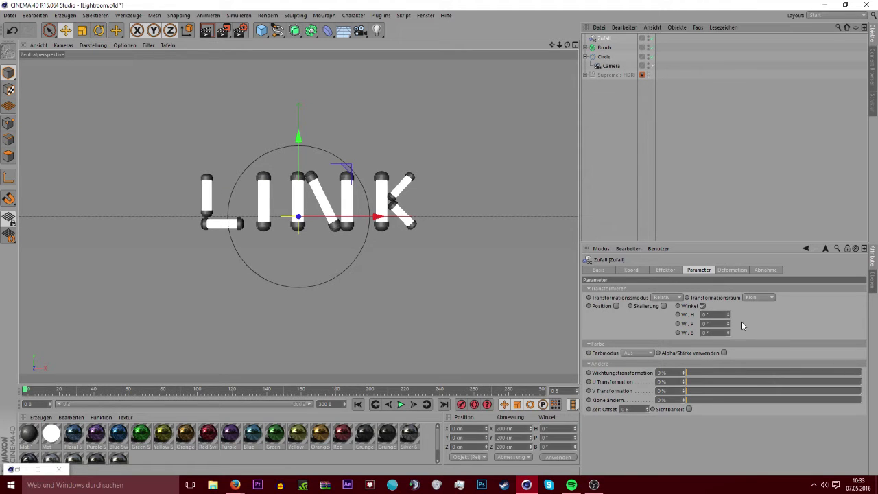
# Test random heading and pitch rotations, undoing them and resetting heading to 0°
pyautogui.moveTo(728, 314); pyautogui.dragTo(759, 360)
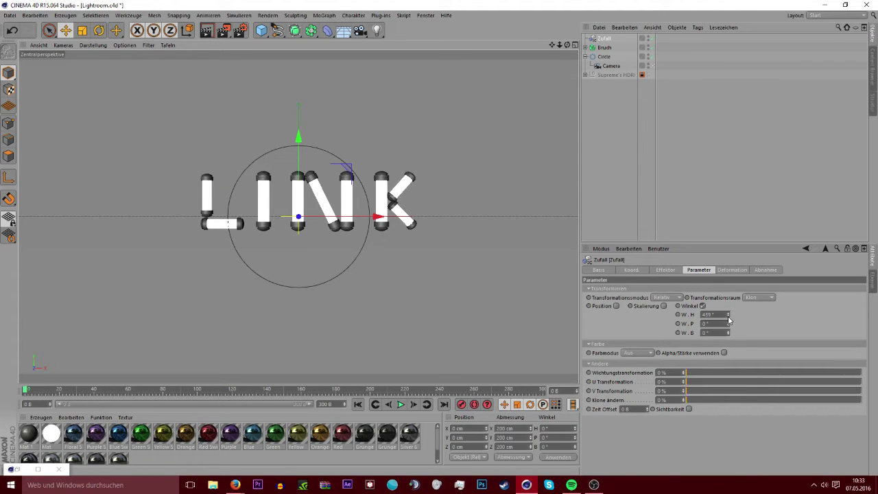
pyautogui.press('super')
pyautogui.click(764, 225)
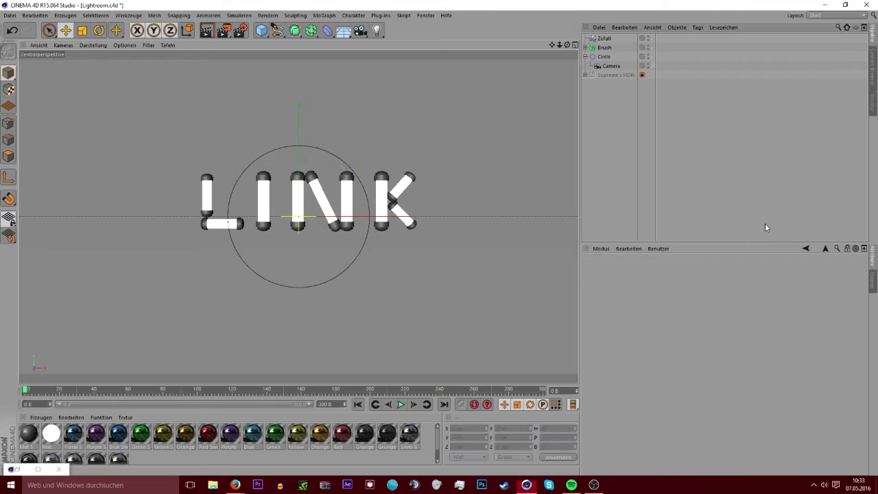
pyautogui.hotkey('ctrl', 'z')
pyautogui.rightClick(728, 313)
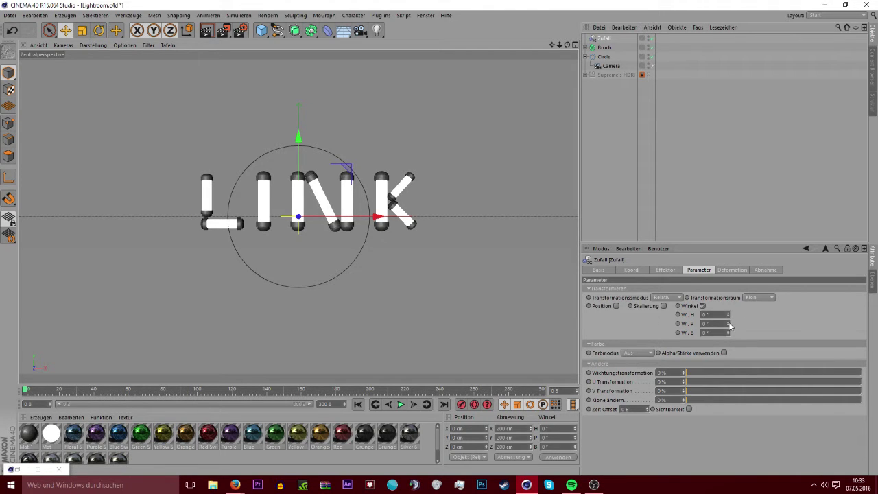
pyautogui.moveTo(730, 326); pyautogui.dragTo(729, 327)
pyautogui.hotkey('ctrl', 'z')
# Enable Position, zero P.X/P.Y/P.Z, then raise them to 150, 296 and 304 cm
pyautogui.click(617, 306)
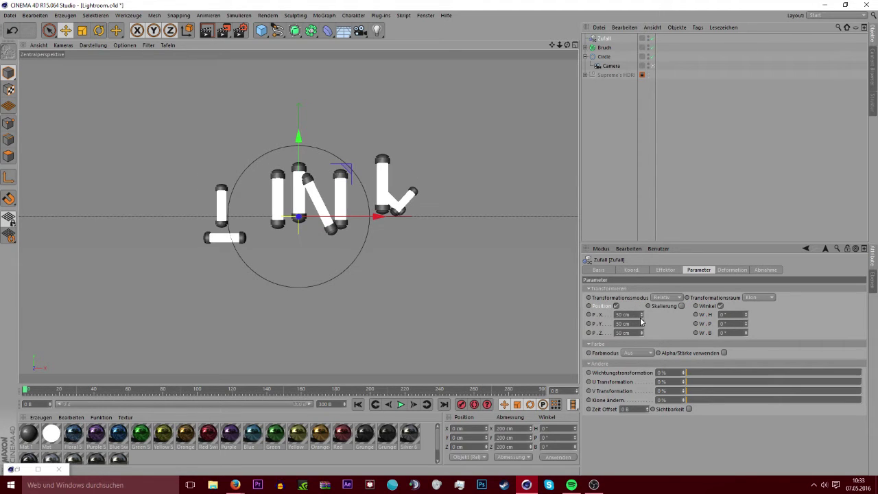
pyautogui.moveTo(641, 314); pyautogui.dragTo(642, 315)
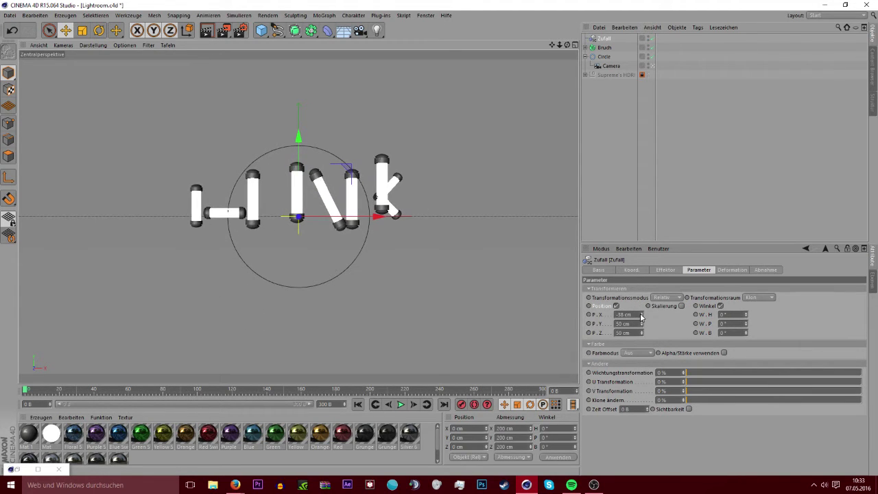
pyautogui.hotkey('ctrl', 'z')
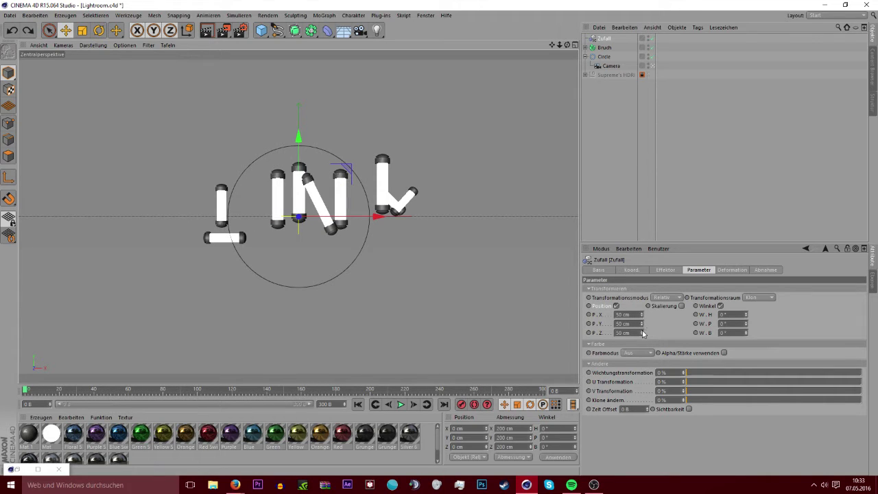
pyautogui.write('0')
pyautogui.press('Tab')
pyautogui.write('0')
pyautogui.press('Tab')
pyautogui.write('0')
pyautogui.press('Return')
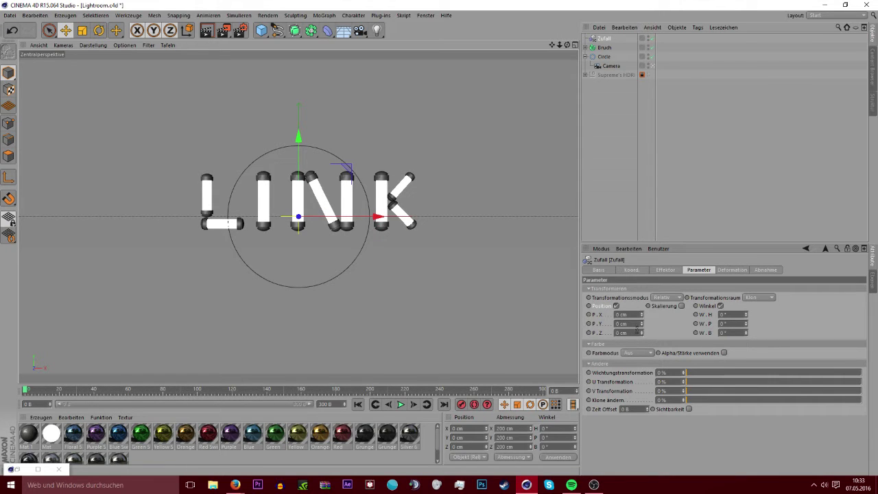
pyautogui.moveTo(642, 332); pyautogui.dragTo(641, 288)
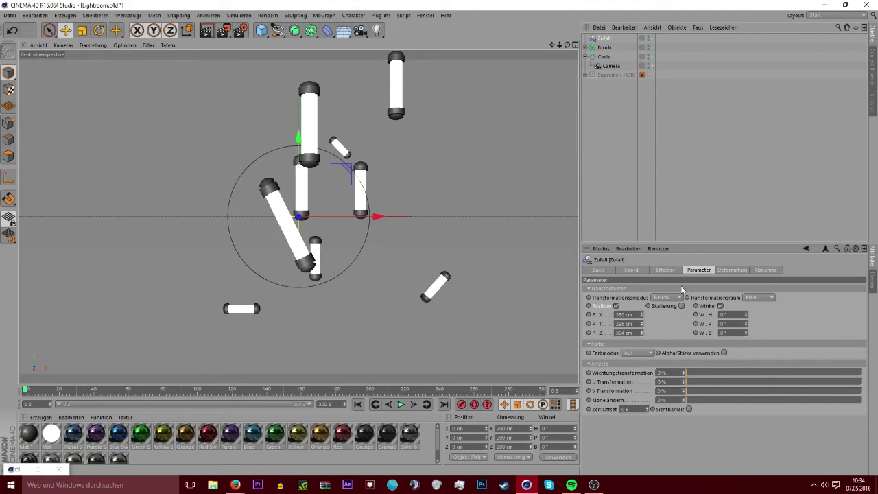
# Set the Zufall seed (Startwert) to 12348 and lower Stärke so the pieces form LINK
pyautogui.click(639, 272)
pyautogui.click(669, 271)
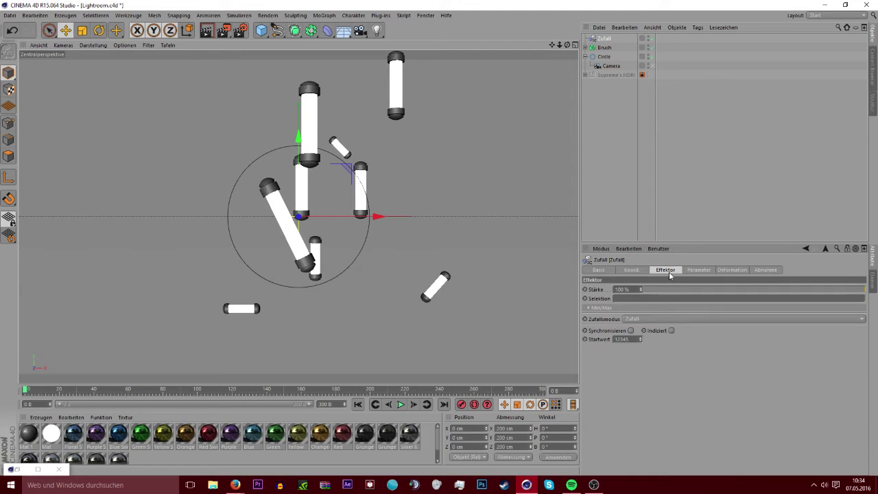
pyautogui.click(640, 337)
pyautogui.click(640, 337)
pyautogui.click(639, 338)
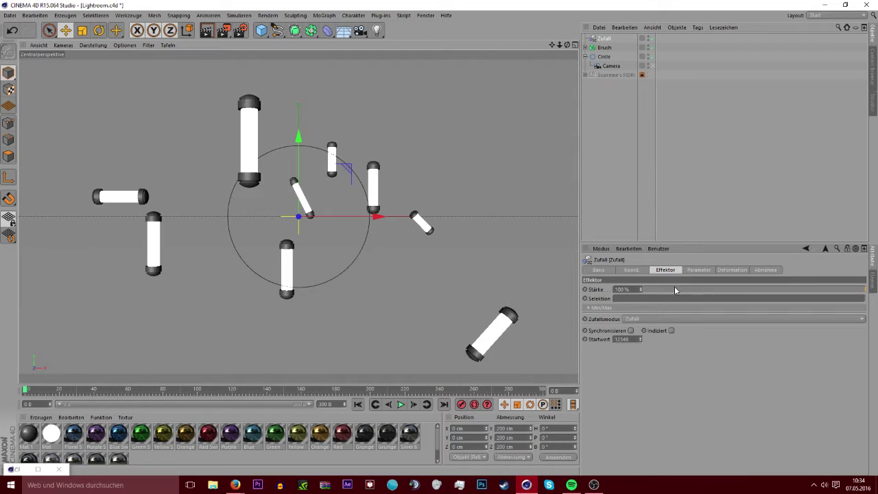
pyautogui.moveTo(676, 289); pyautogui.dragTo(663, 288)
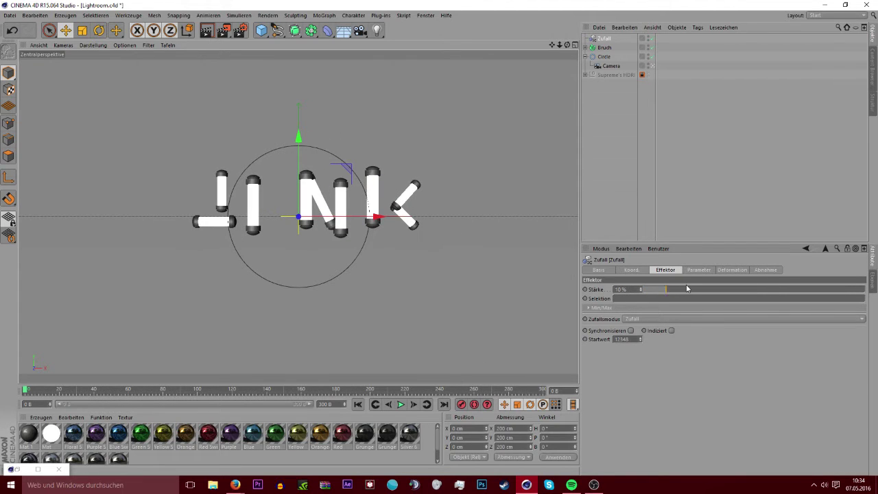
# Try a heading rotation offset in Parameter and undo it
pyautogui.click(699, 270)
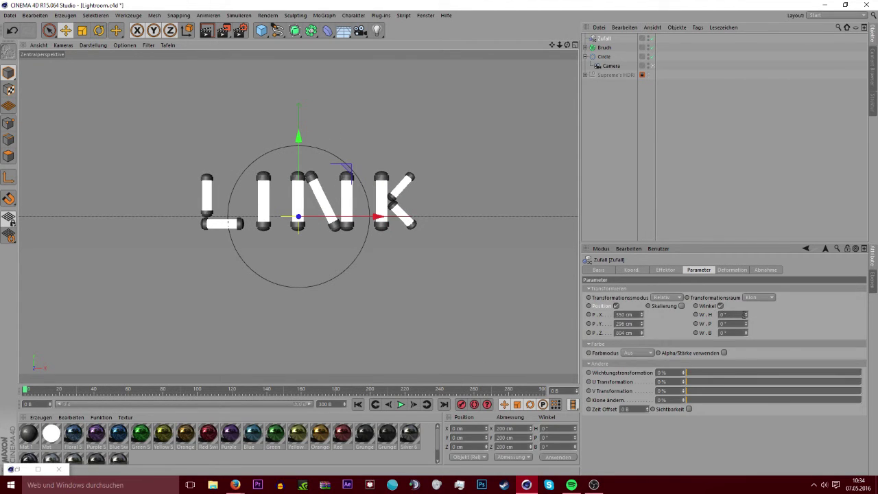
pyautogui.moveTo(746, 314); pyautogui.dragTo(747, 320)
pyautogui.hotkey('ctrl', 'z')
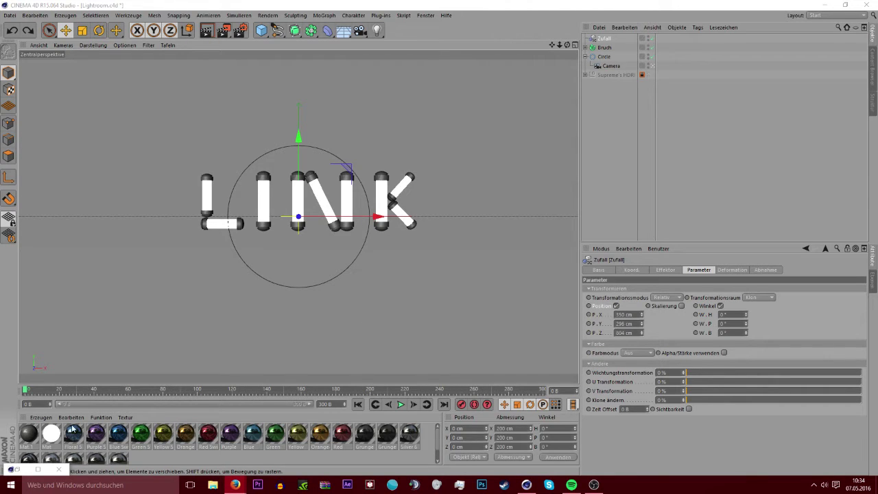
# Undo a pitch test and raise Zufall strength to 100% to show the full scatter
pyautogui.moveTo(747, 323); pyautogui.dragTo(747, 302)
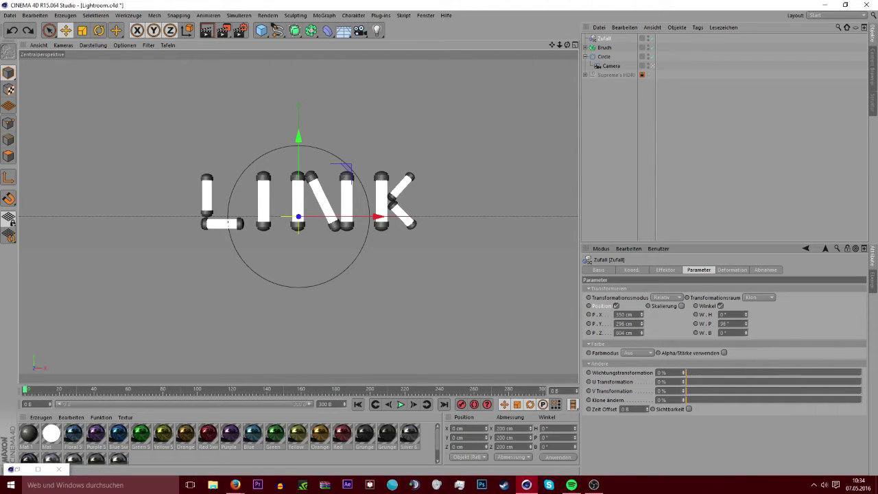
pyautogui.hotkey('ctrl', 'z')
pyautogui.click(672, 270)
pyautogui.moveTo(676, 289); pyautogui.dragTo(858, 289)
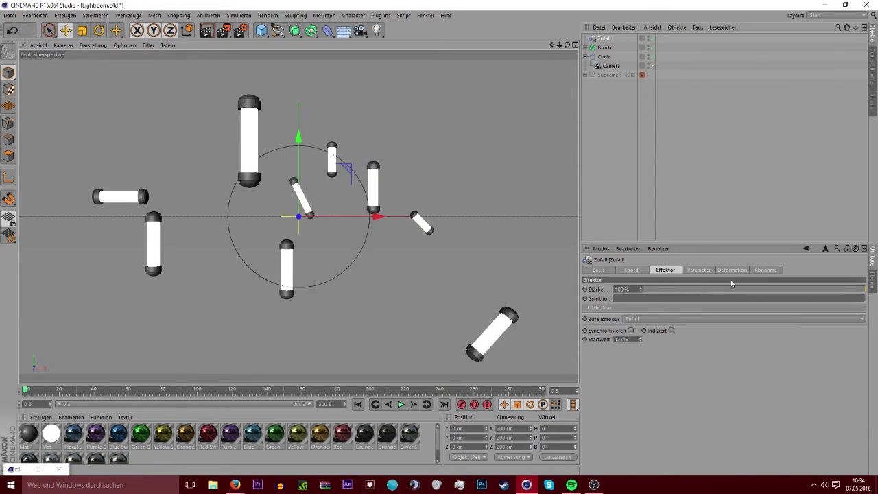
# Give the pieces large random pitch and bank rotations, then drop Stärke to about 5%
pyautogui.click(700, 270)
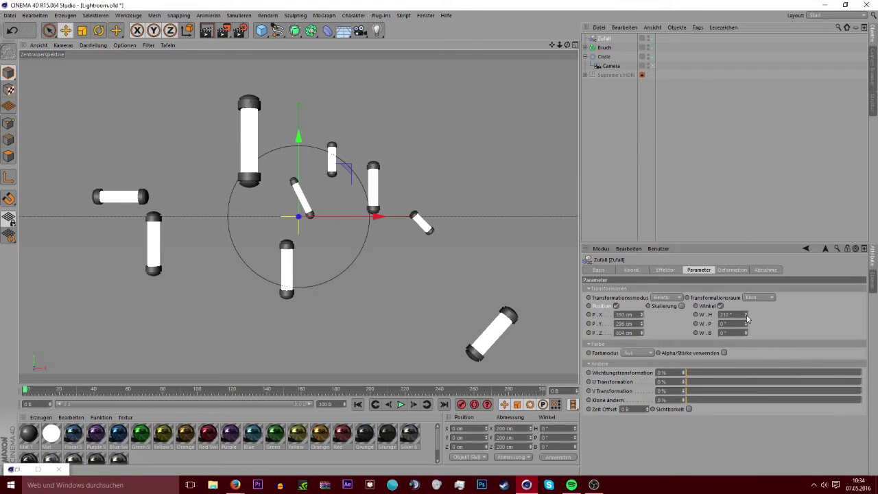
pyautogui.moveTo(746, 324); pyautogui.dragTo(750, 288)
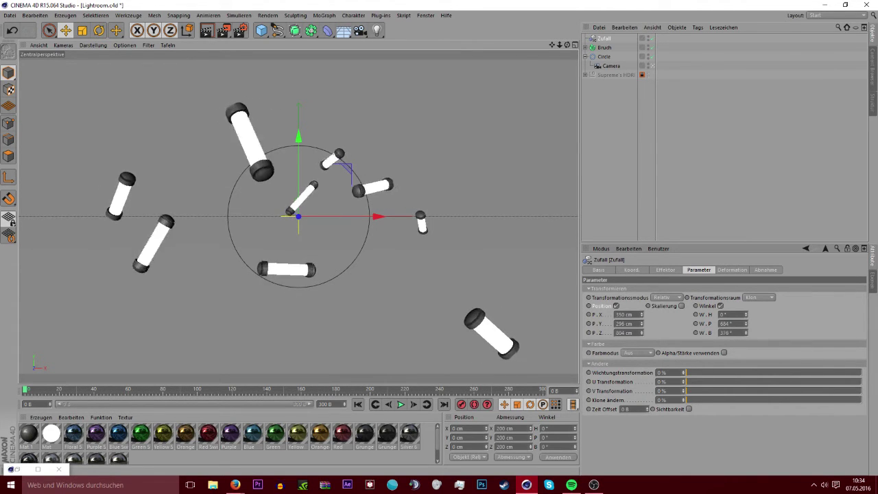
pyautogui.moveTo(746, 332); pyautogui.dragTo(747, 288)
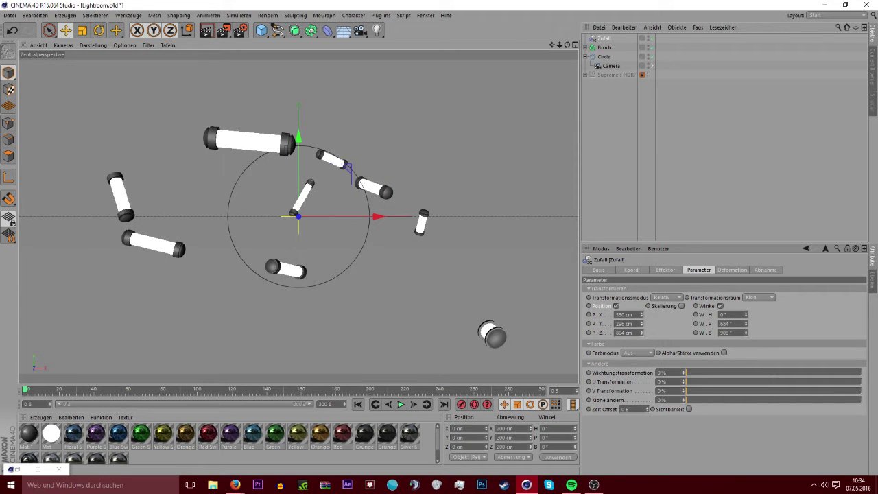
pyautogui.click(661, 269)
pyautogui.moveTo(659, 293)
pyautogui.mouseDown()
pyautogui.moveTo(642, 294)
pyautogui.moveTo(874, 287)
pyautogui.moveTo(645, 310)
pyautogui.moveTo(695, 308)
pyautogui.moveTo(817, 345)
pyautogui.moveTo(640, 365)
pyautogui.moveTo(734, 352)
pyautogui.moveTo(631, 349)
pyautogui.mouseUp()
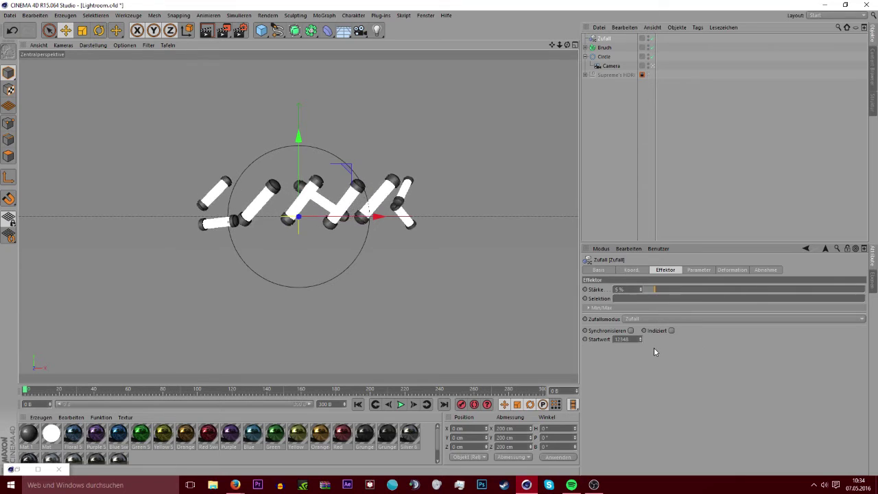
# Set the random bank rotation to 300° and preview the pieces partly scattered
pyautogui.click(691, 271)
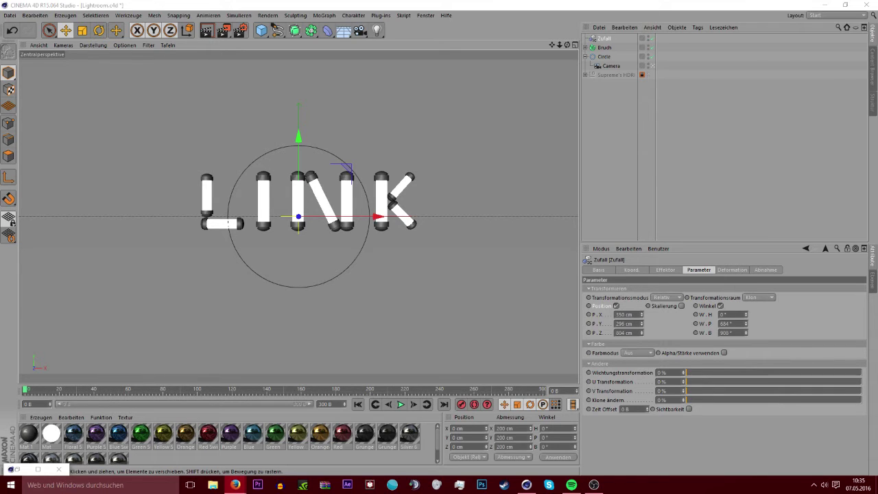
pyautogui.click(731, 332)
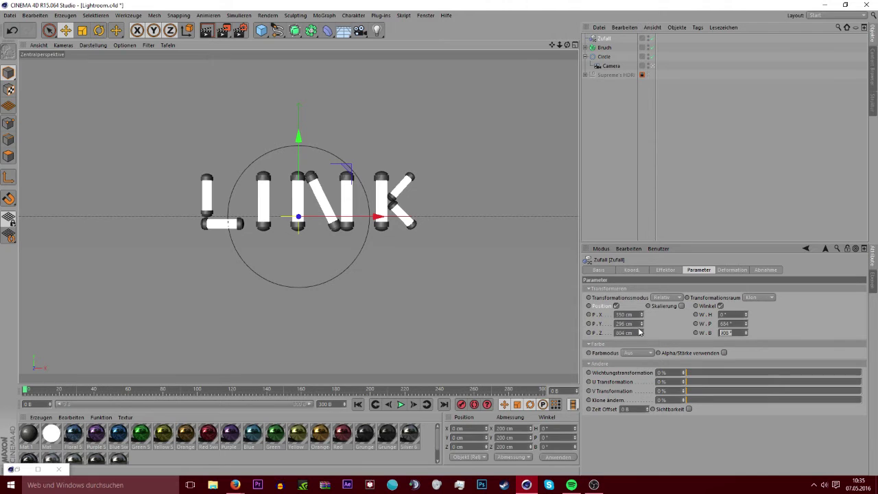
pyautogui.write('300')
pyautogui.press('Return')
pyautogui.click(666, 270)
pyautogui.moveTo(659, 289)
pyautogui.mouseDown()
pyautogui.moveTo(705, 285)
pyautogui.moveTo(712, 270)
pyautogui.mouseUp()
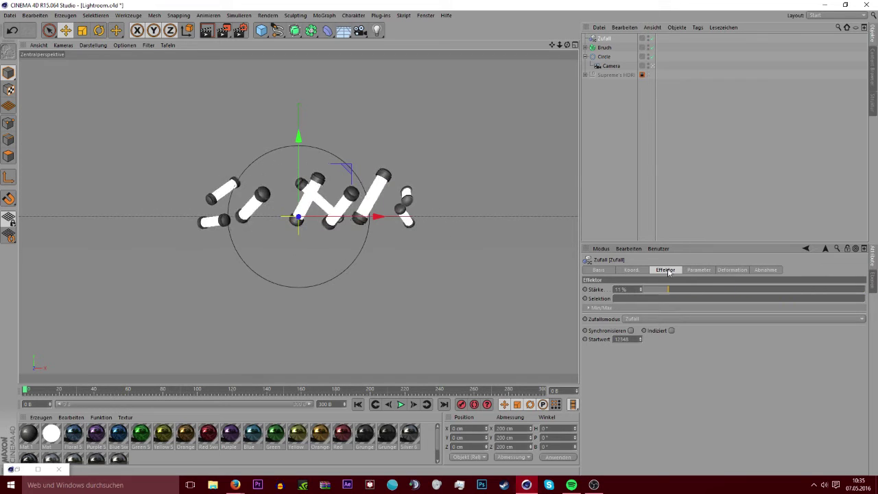
# Set the random pitch rotation to 200°
pyautogui.click(709, 269)
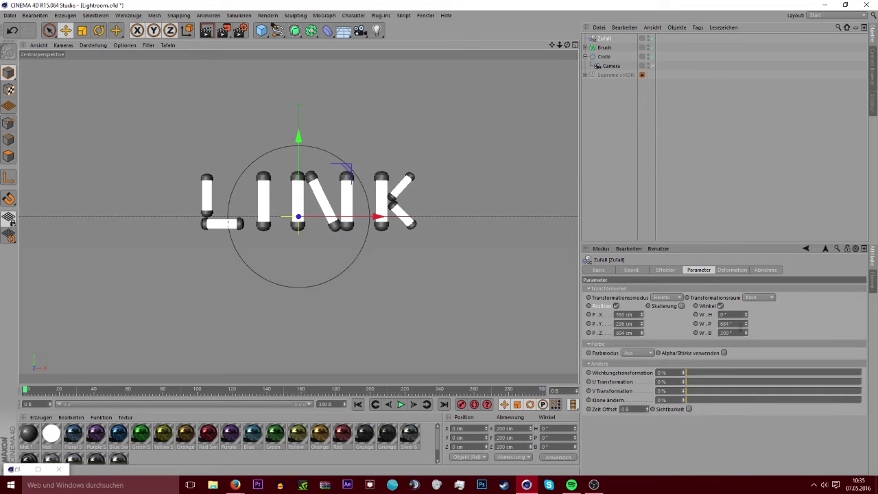
pyautogui.doubleClick(739, 324)
pyautogui.write('200')
pyautogui.hotkey('alt', 'Tab')
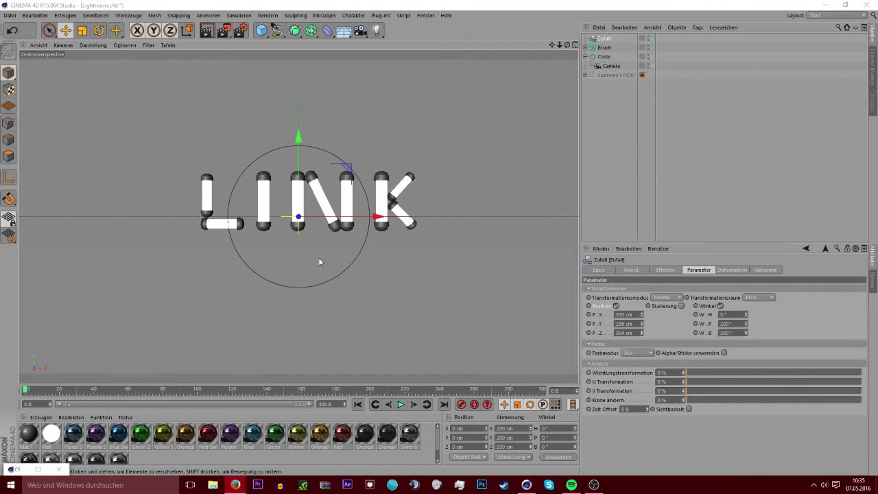
pyautogui.hotkey('alt', 'Tab')
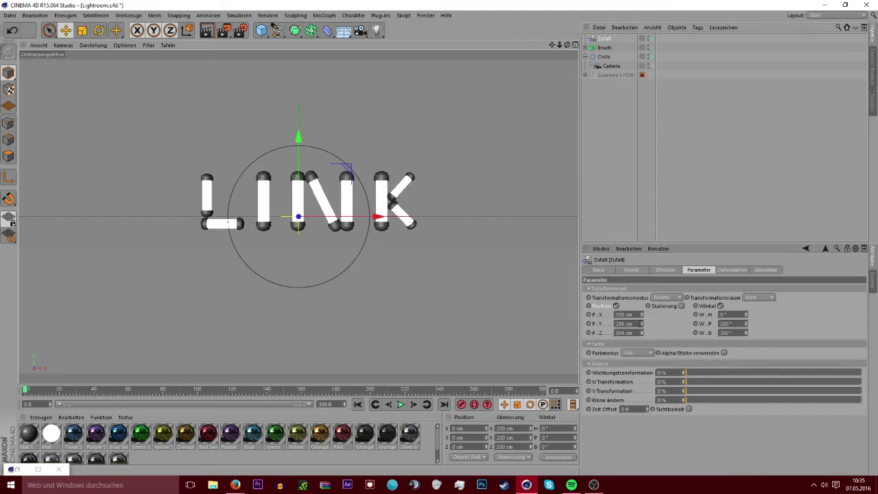
# Keyframe the Zufall strength at 200% on frame 0, scrub ahead, and deselect the effector
pyautogui.click(659, 271)
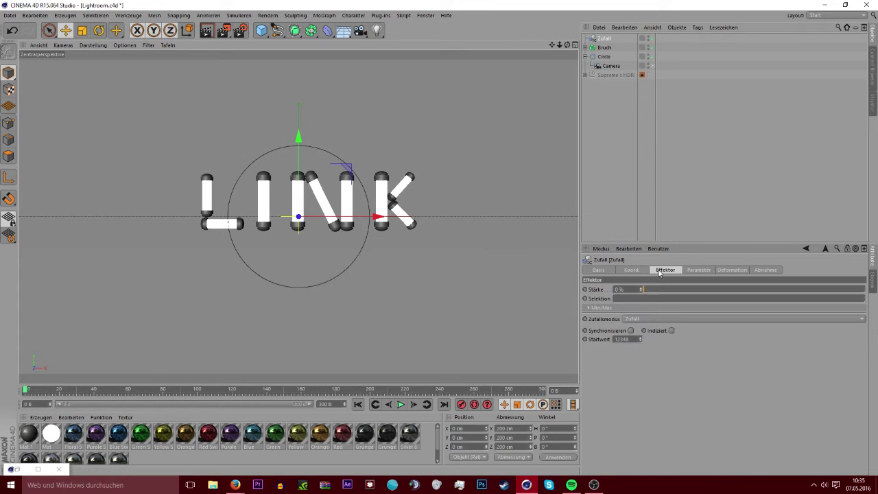
pyautogui.moveTo(657, 289); pyautogui.dragTo(876, 281)
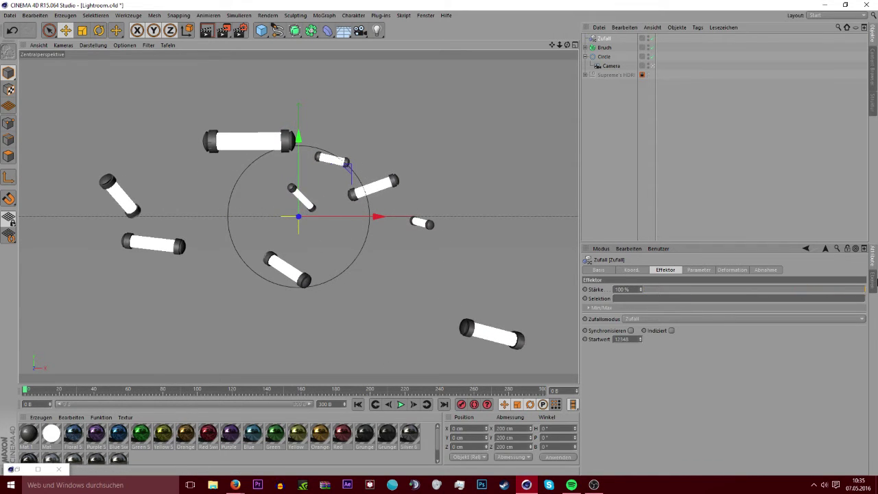
pyautogui.click(629, 289)
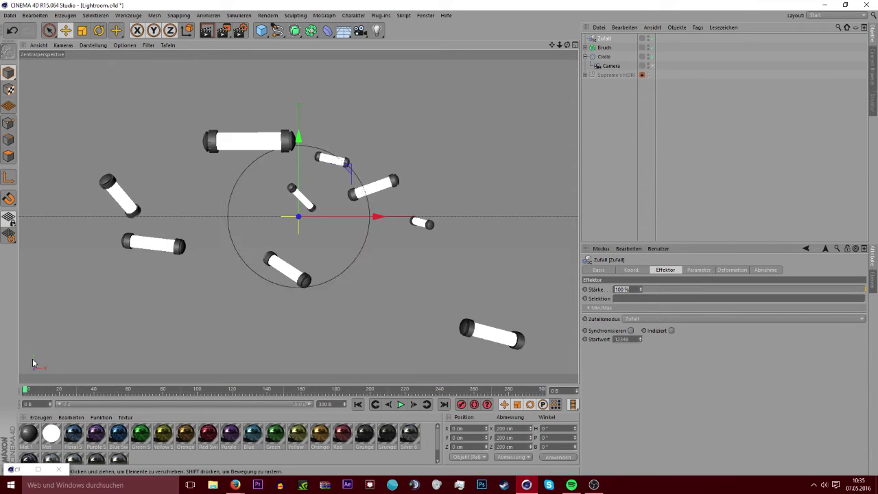
pyautogui.write('1')
pyautogui.write('00')
pyautogui.press('Return')
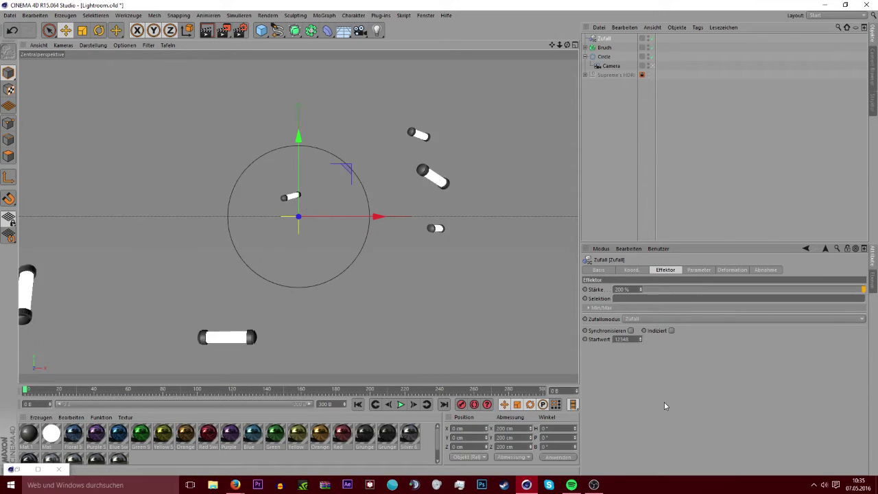
pyautogui.click(585, 289)
pyautogui.moveTo(107, 390); pyautogui.dragTo(161, 390)
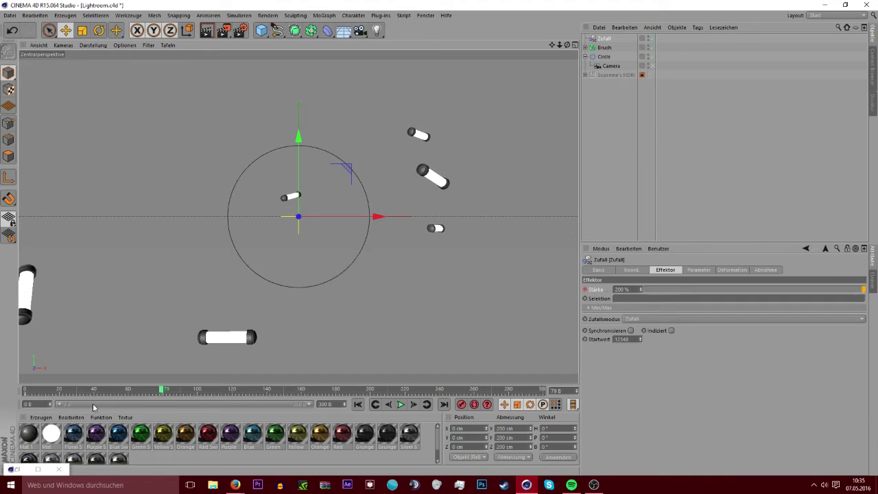
pyautogui.hotkey('alt', 'Tab')
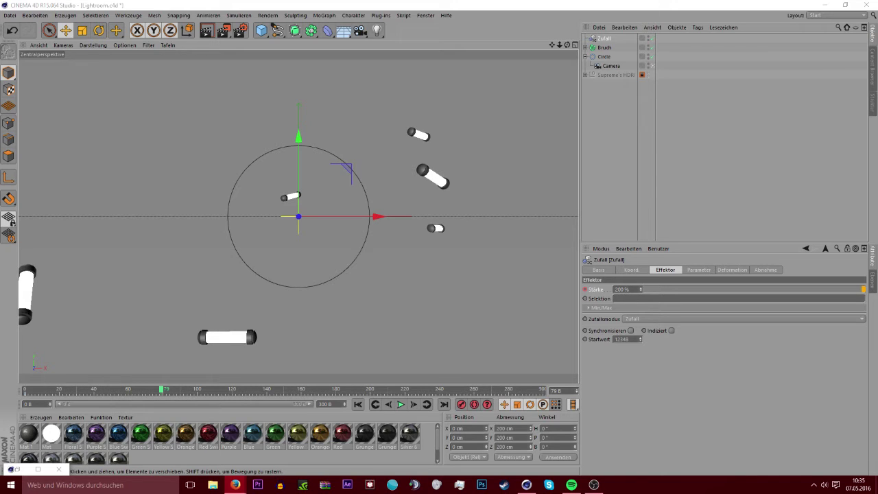
pyautogui.click(530, 314)
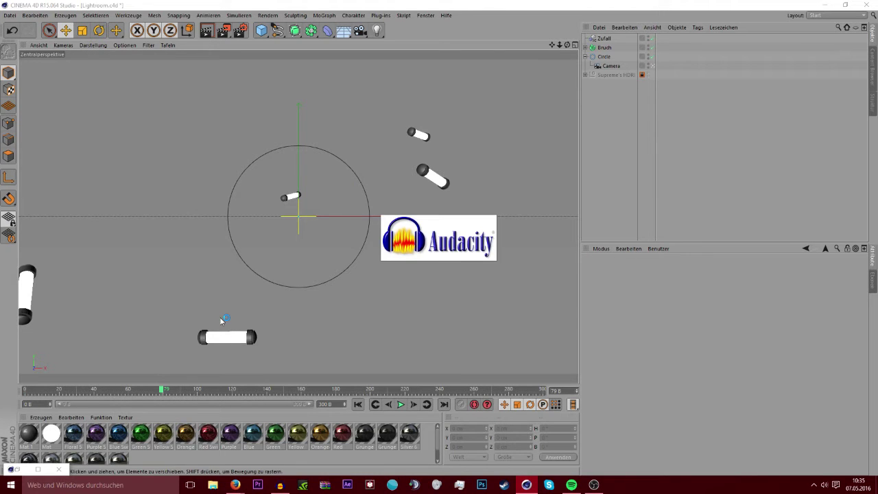
# Dismiss Audacity's welcome dialog, hide the Downloads folder window, and maximize Audacity
pyautogui.press('super+e')
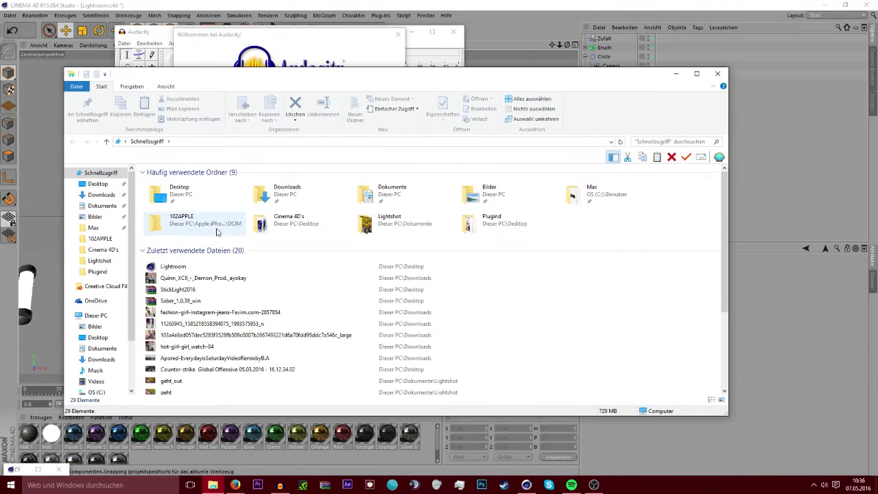
pyautogui.click(102, 195)
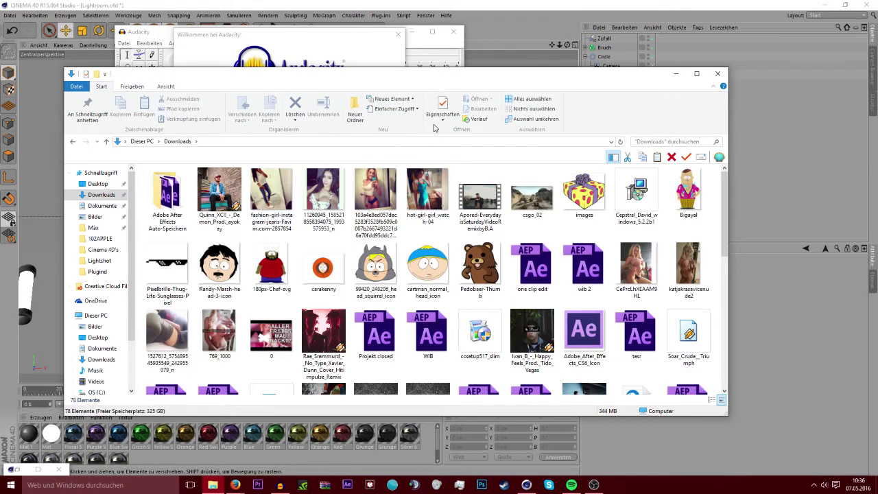
pyautogui.click(676, 73)
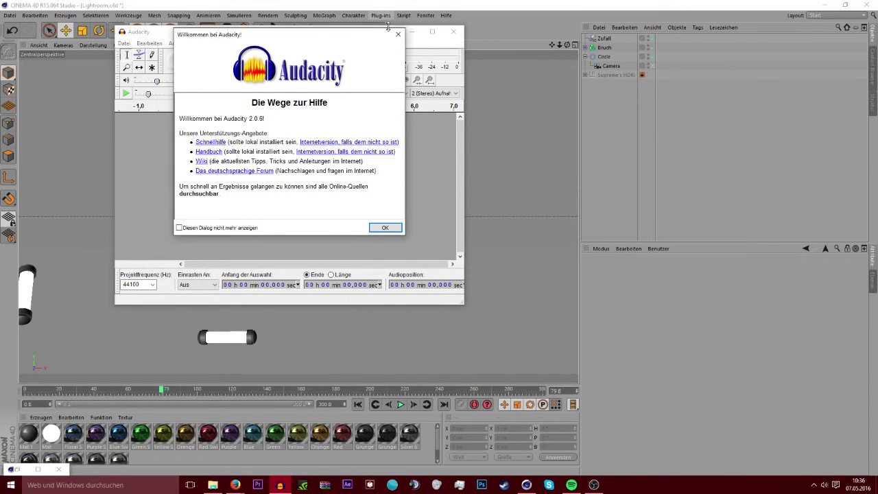
pyautogui.click(398, 34)
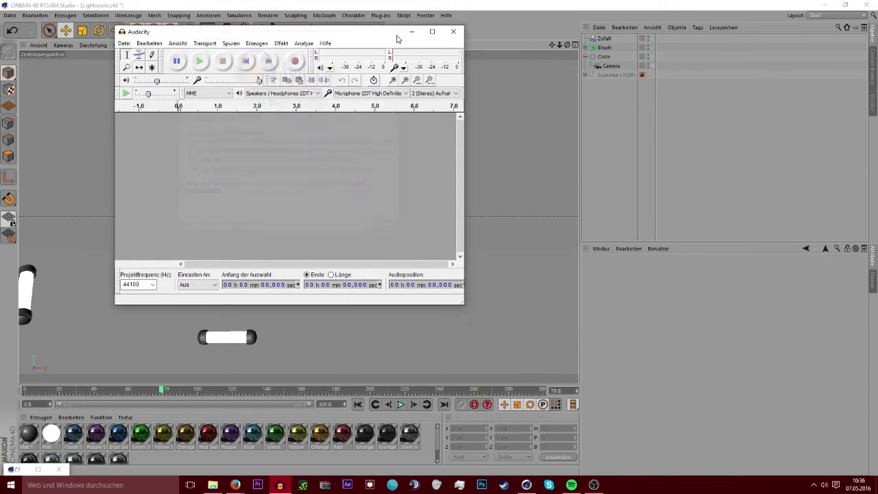
pyautogui.click(213, 485)
pyautogui.click(213, 485)
pyautogui.hotkey('alt', 'Tab')
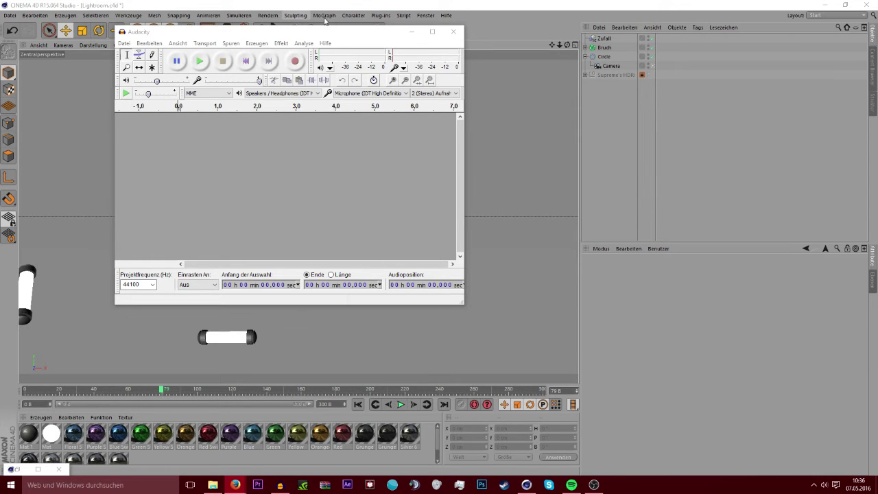
pyautogui.doubleClick(412, 32)
pyautogui.click(236, 485)
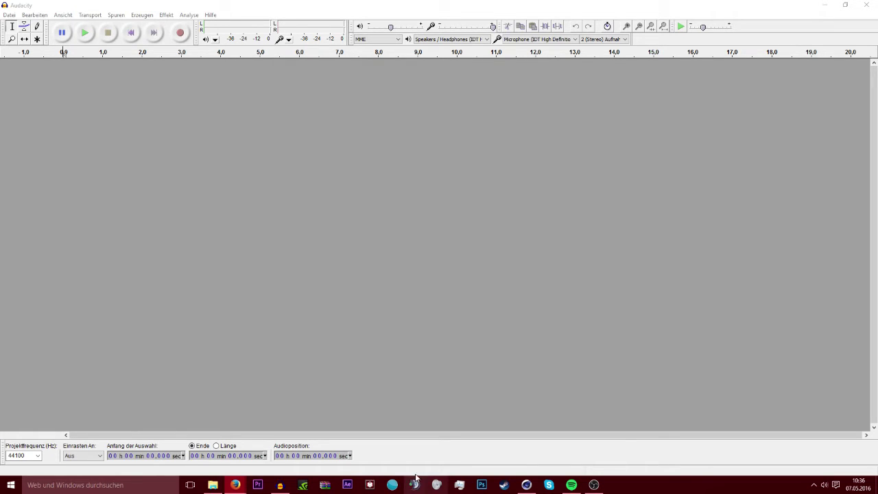
# Pause the music in Spotify and minimize Spotify to get back to Audacity
pyautogui.click(572, 485)
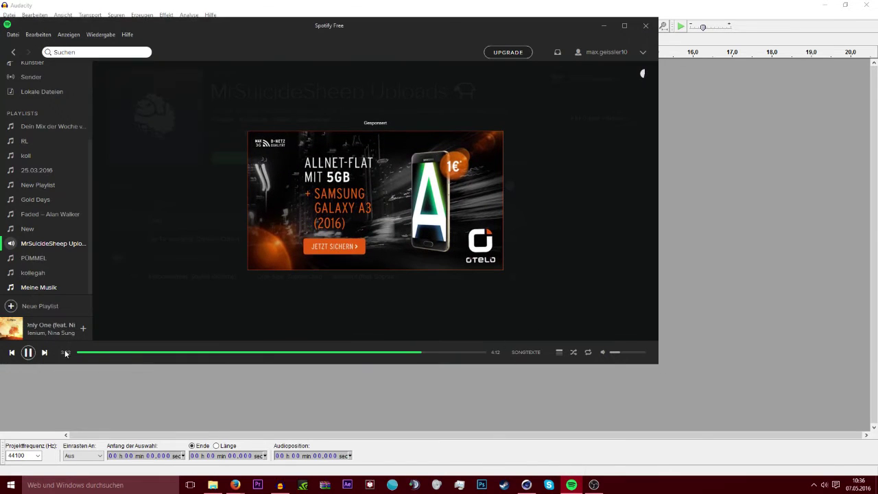
pyautogui.press('space')
pyautogui.click(603, 25)
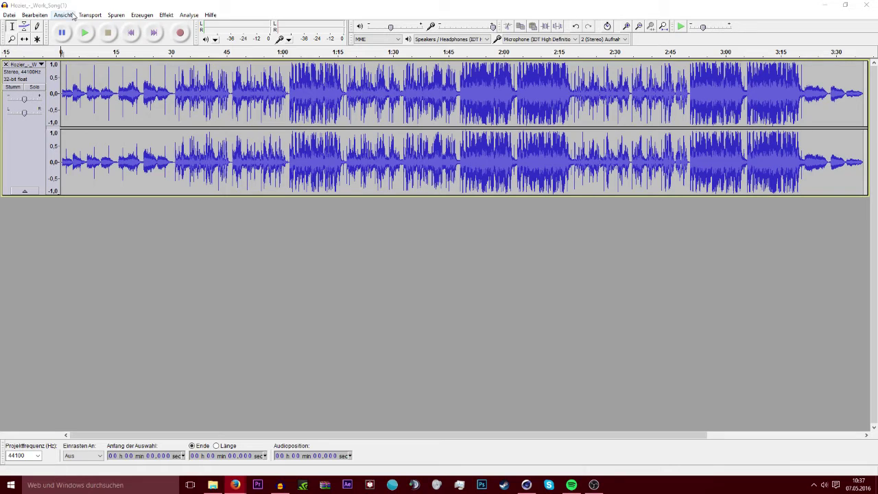
# Play the Work Song with raised volume, zoom in, and select roughly 28–54 s
pyautogui.click(91, 34)
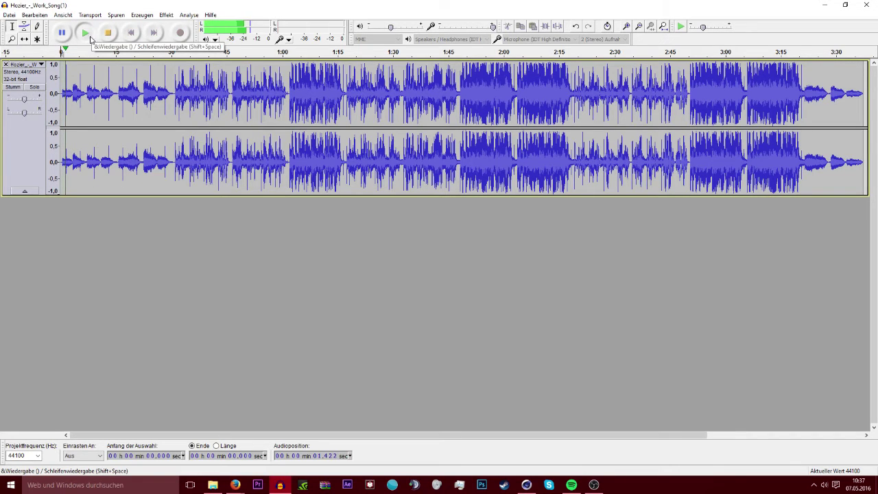
pyautogui.moveTo(391, 29); pyautogui.dragTo(412, 28)
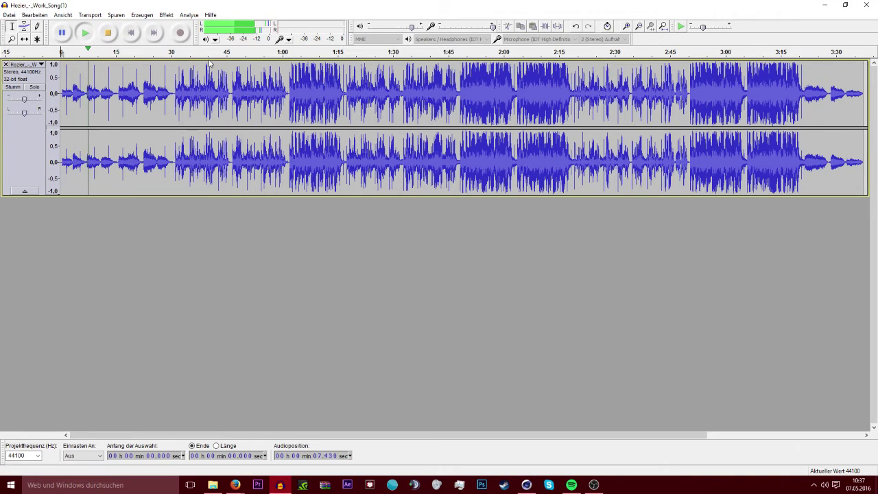
pyautogui.click(293, 52)
pyautogui.click(286, 53)
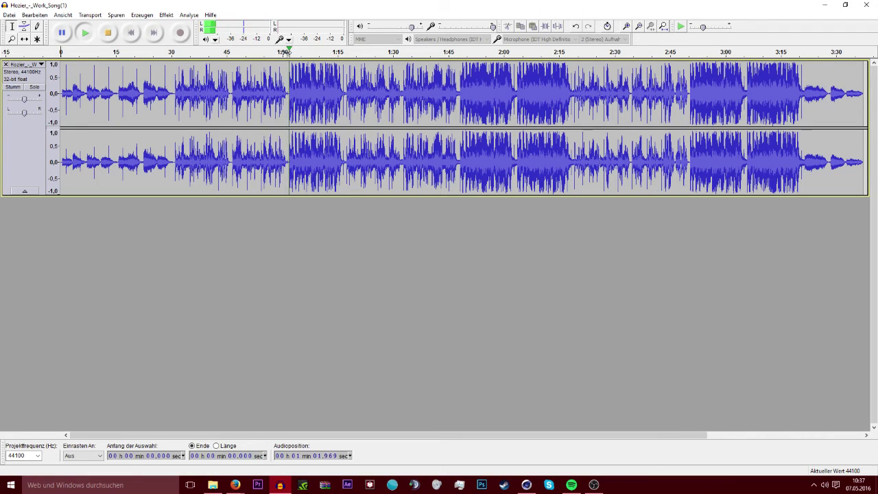
pyautogui.click(252, 53)
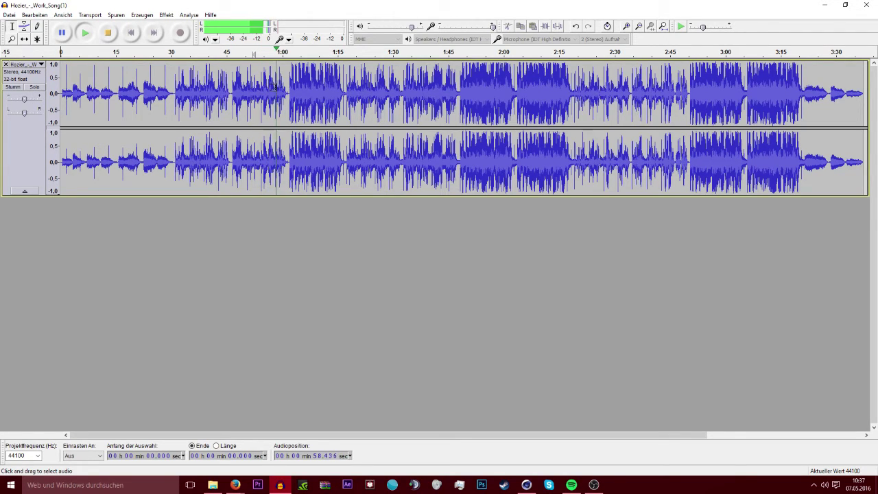
pyautogui.click(626, 26)
pyautogui.click(626, 26)
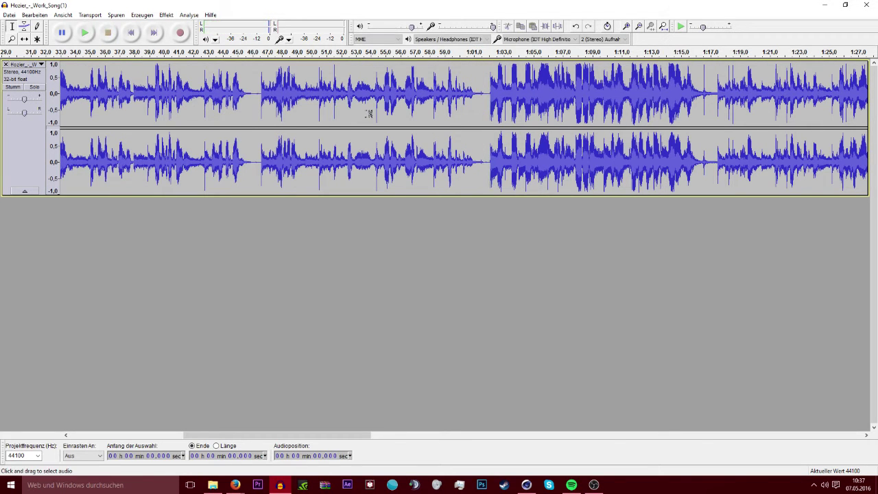
pyautogui.click(294, 51)
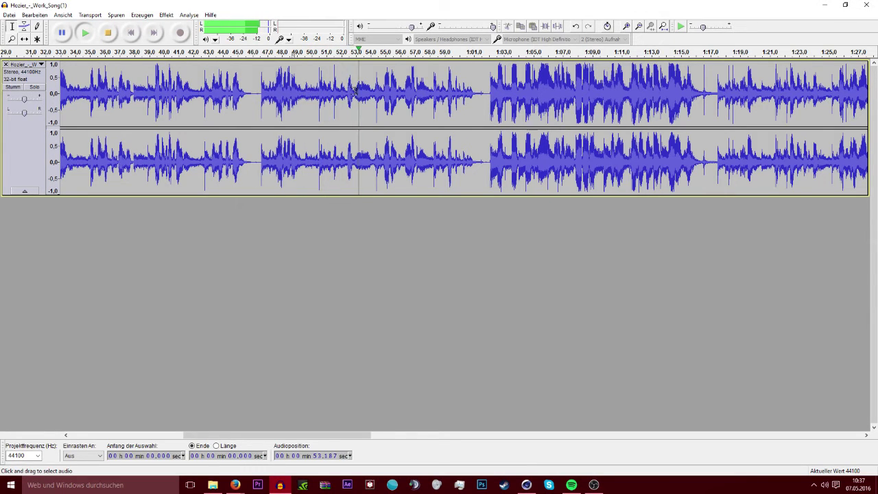
pyautogui.moveTo(375, 92); pyautogui.dragTo(58, 92)
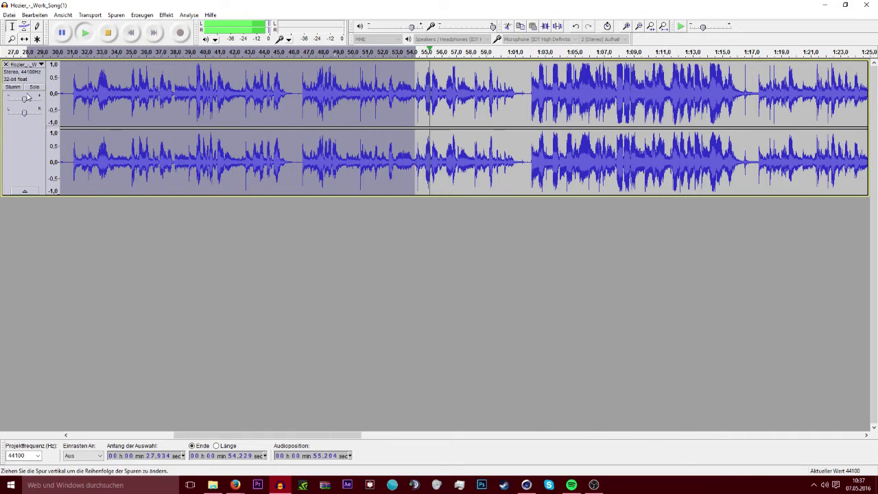
# Extend the selection to start at 0 s and cut the first 54 seconds
pyautogui.click(643, 26)
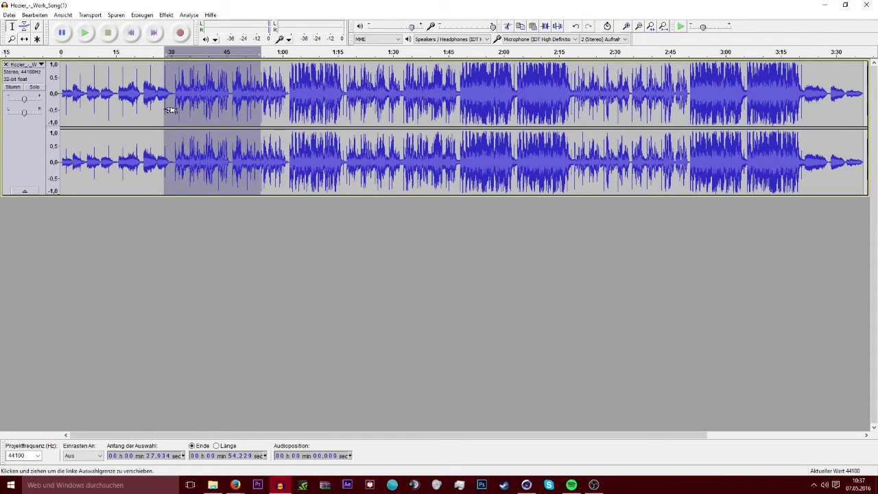
pyautogui.moveTo(165, 110); pyautogui.dragTo(60, 110)
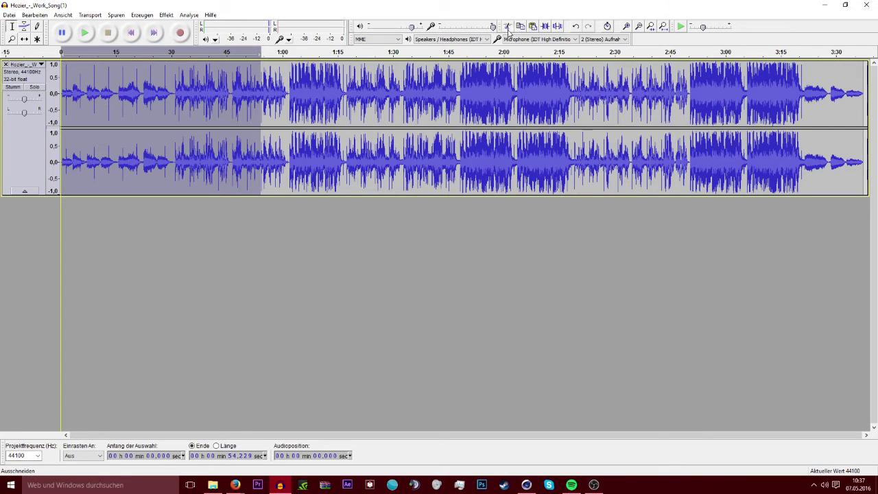
pyautogui.click(507, 26)
# Play the trimmed song, then delete everything after 22.9 seconds
pyautogui.click(85, 33)
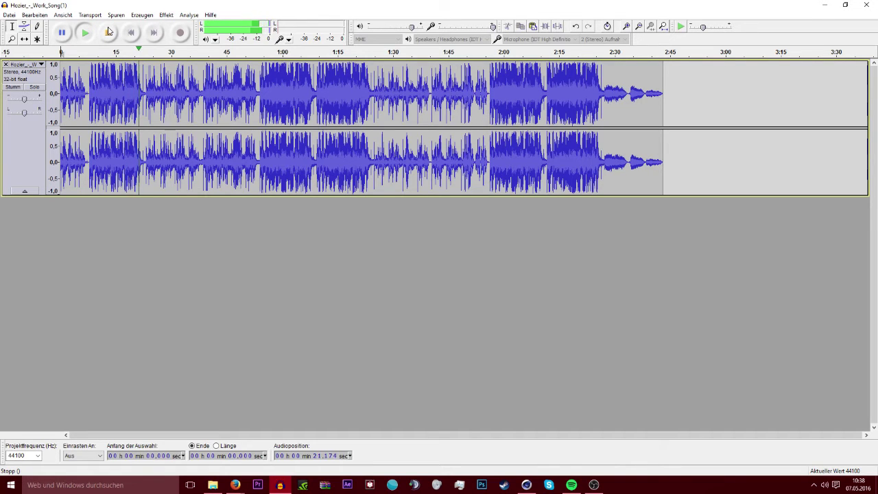
pyautogui.click(108, 30)
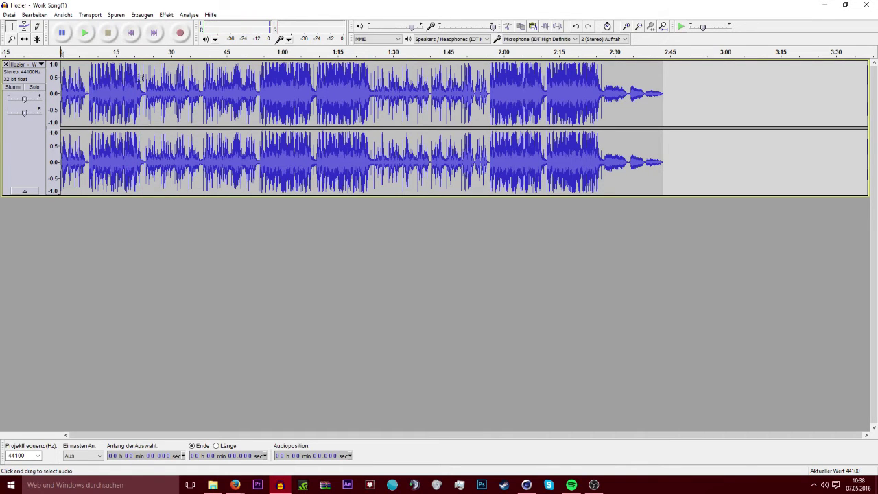
pyautogui.moveTo(144, 77); pyautogui.dragTo(698, 78)
pyautogui.press('Delete')
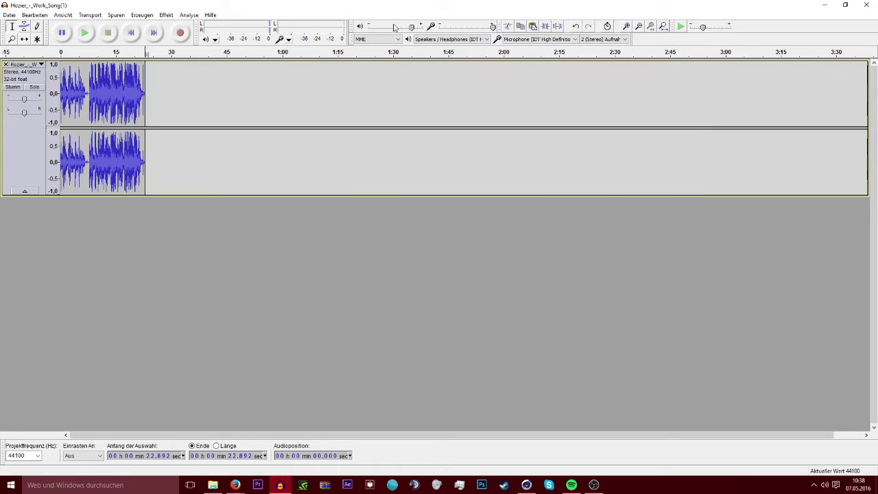
# Export the whole trimmed clip as Link.wav, accept the metadata, and minimize Audacity
pyautogui.click(27, 144)
pyautogui.click(9, 14)
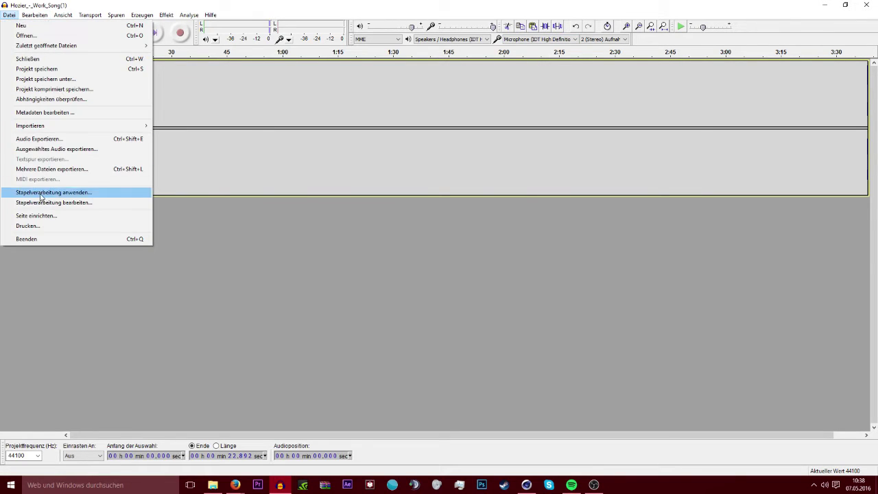
pyautogui.click(41, 138)
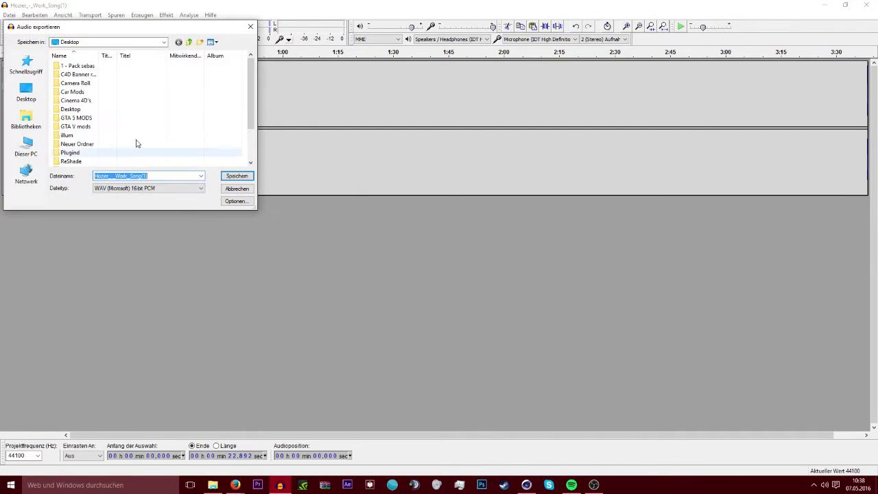
pyautogui.write('Link')
pyautogui.press('Return')
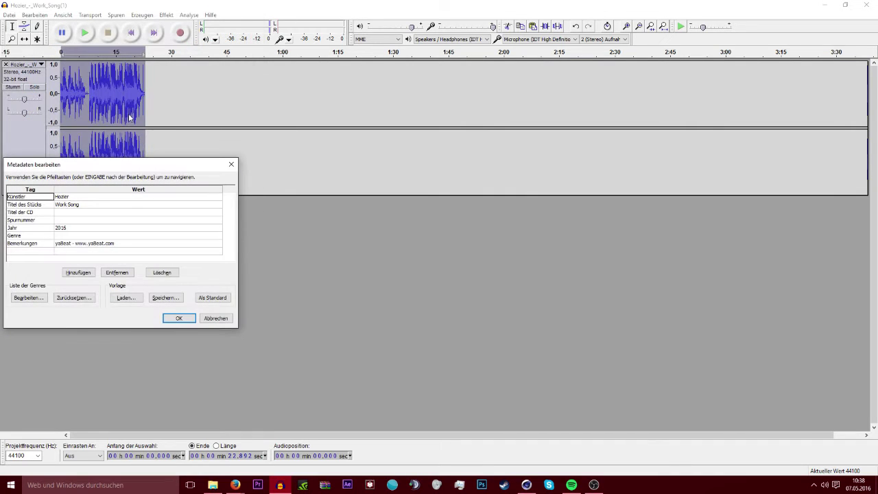
pyautogui.click(178, 319)
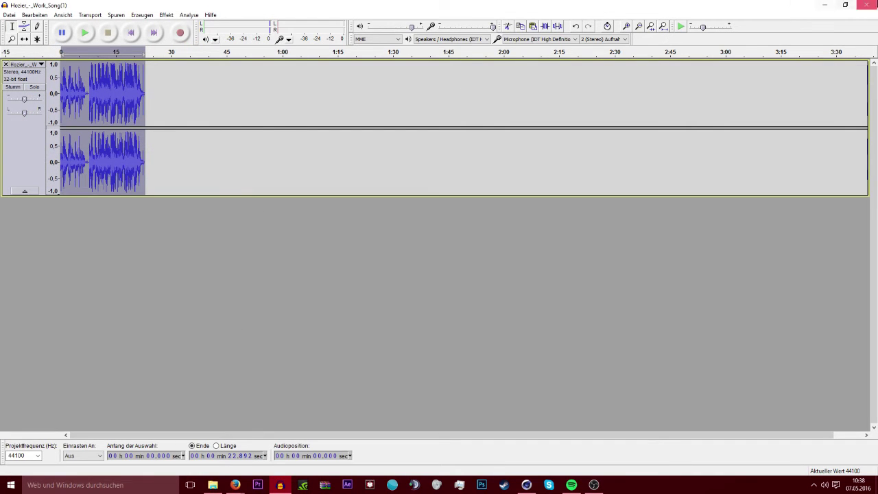
pyautogui.click(828, 4)
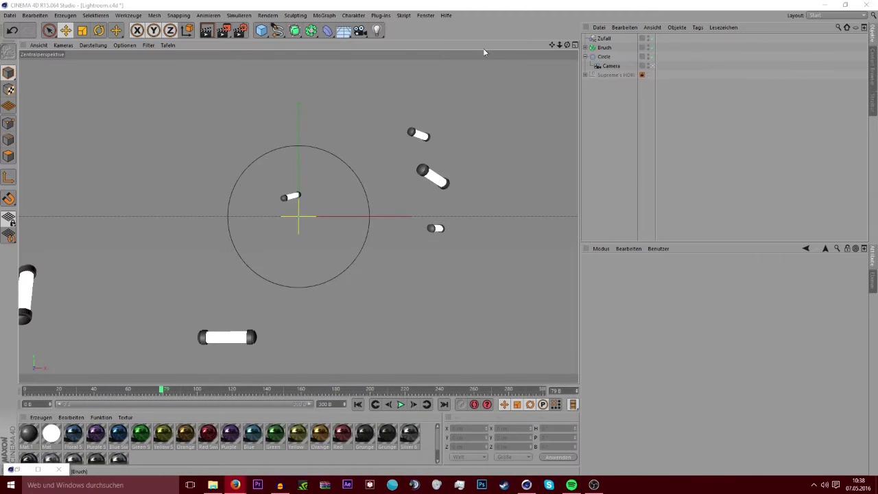
# Add a Sound effector from the plug-ins menu and load Link.wav as its sound file
pyautogui.click(381, 15)
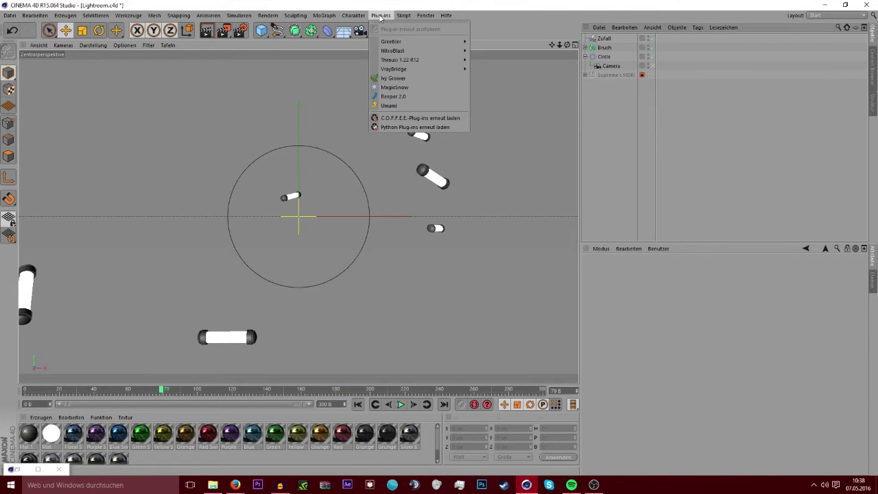
pyautogui.click(377, 16)
pyautogui.click(381, 16)
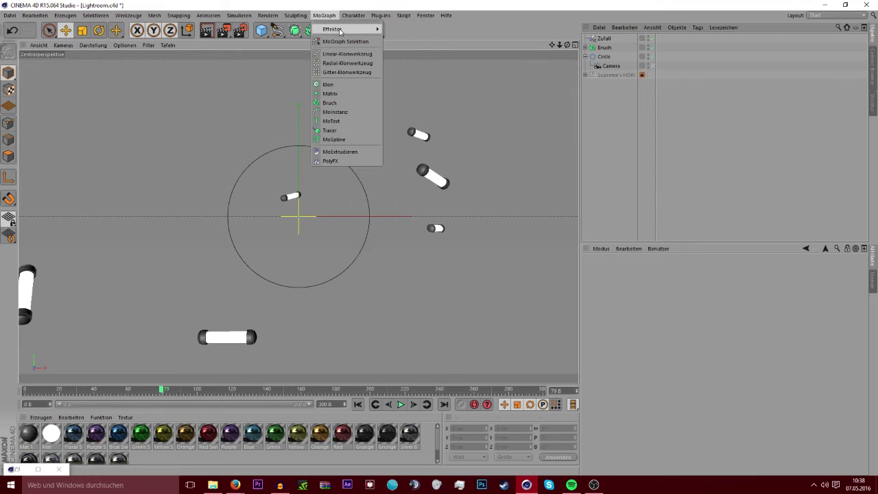
pyautogui.moveTo(333, 29)
pyautogui.click(399, 118)
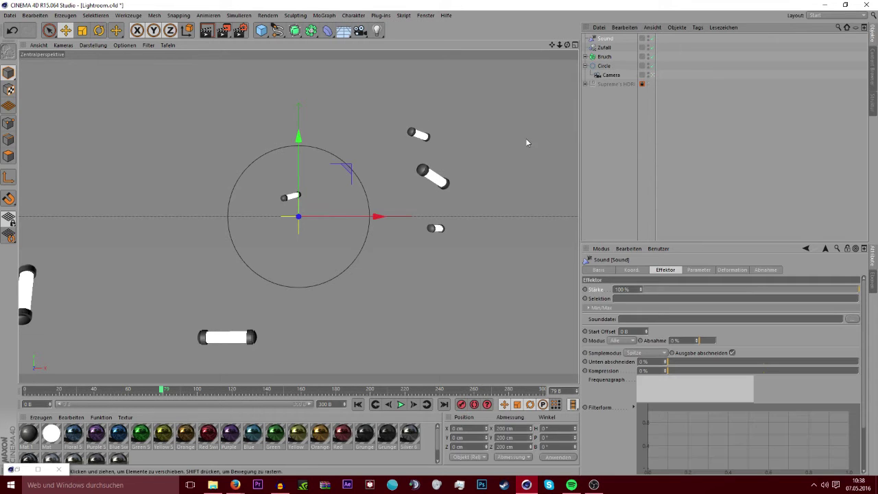
pyautogui.click(850, 319)
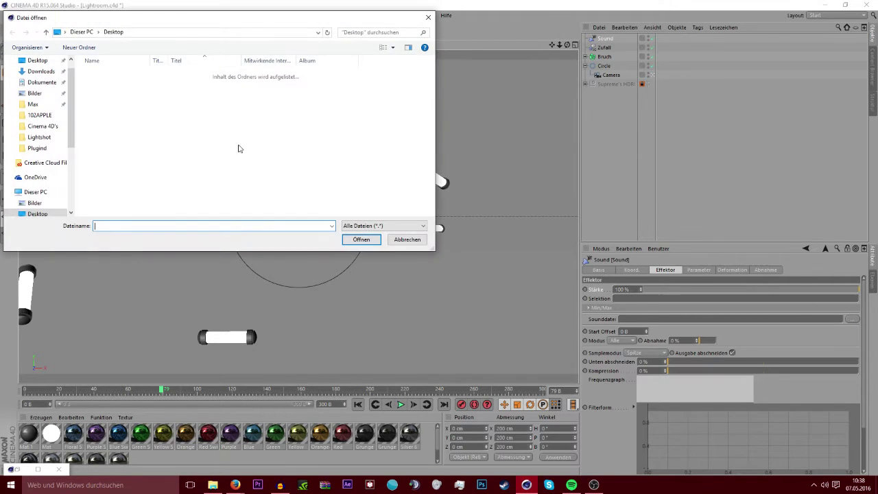
pyautogui.press('l')
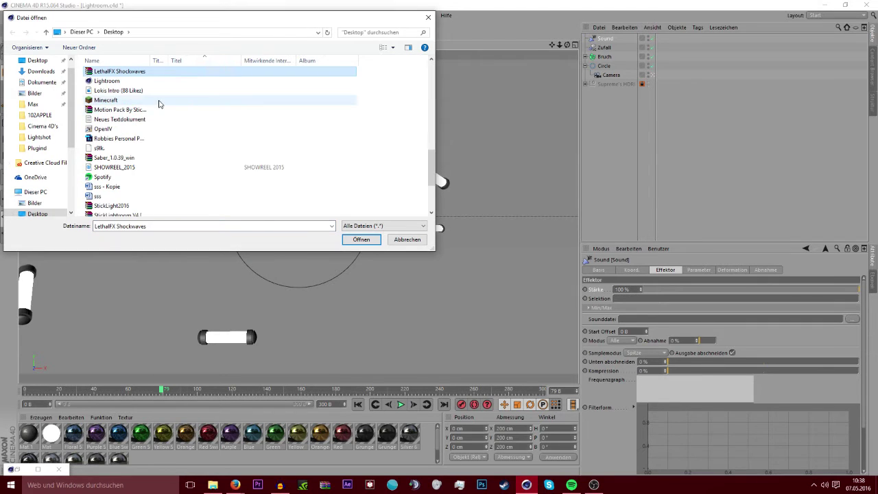
pyautogui.press('l')
pyautogui.press('l')
pyautogui.press('l')
pyautogui.press('l')
pyautogui.press('l')
pyautogui.press('l')
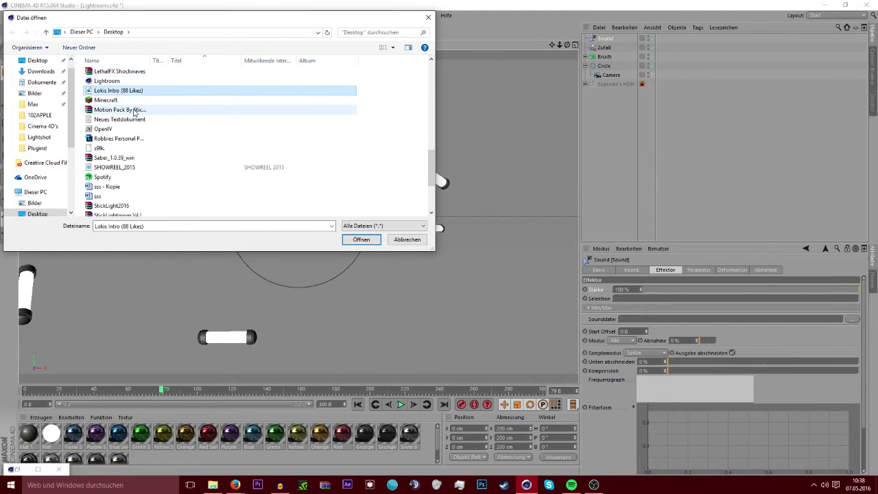
pyautogui.press('l')
pyautogui.click(368, 242)
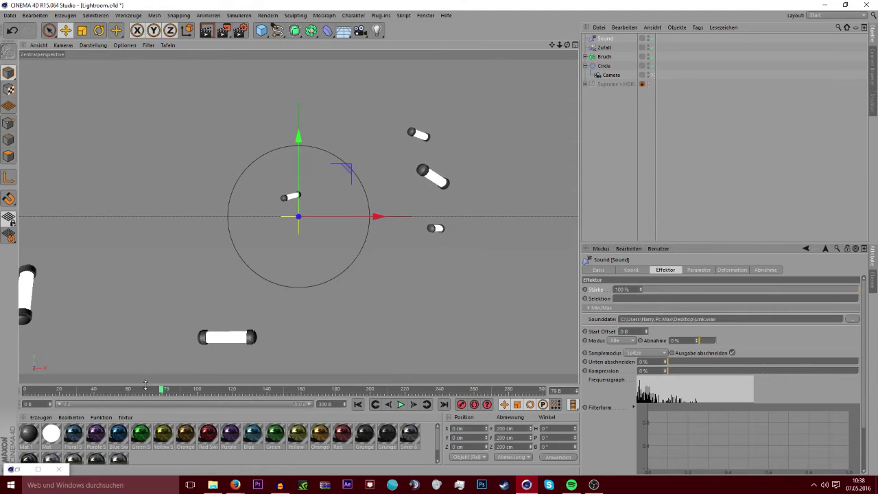
# Rewind to frame 0, play the sound-driven animation, and show the project settings
pyautogui.moveTo(162, 389); pyautogui.dragTo(25, 389)
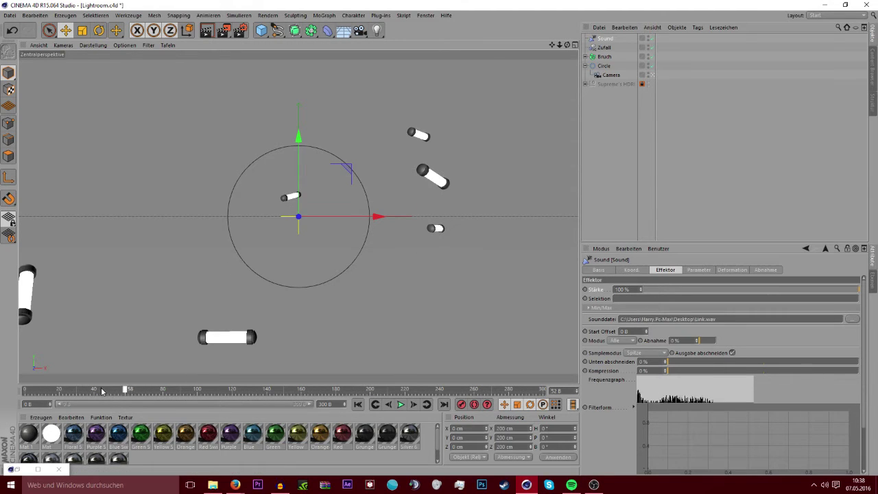
pyautogui.click(400, 404)
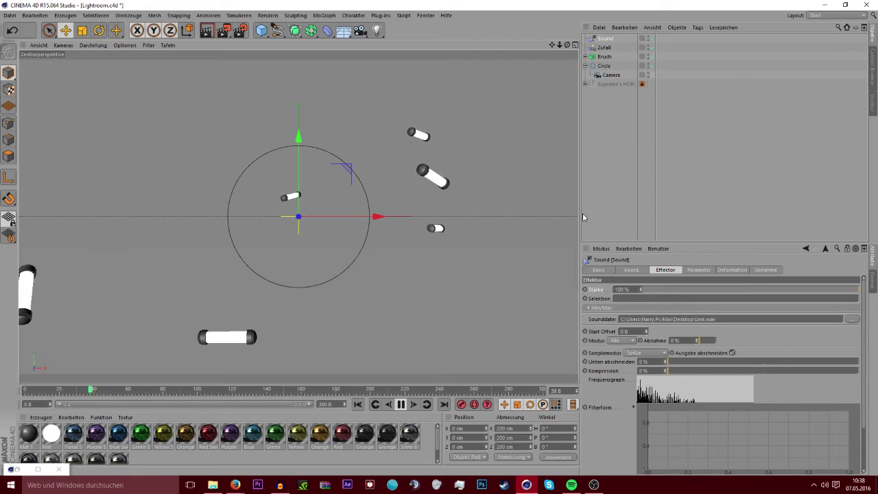
pyautogui.click(601, 249)
pyautogui.click(619, 293)
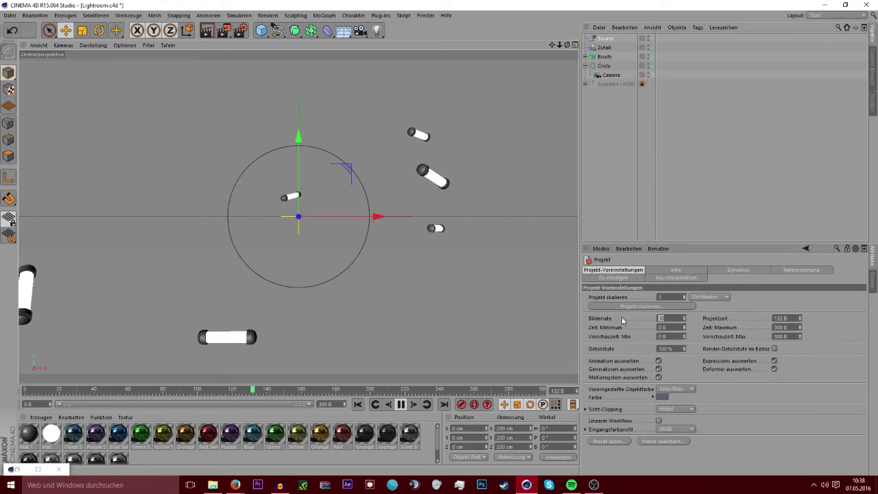
# Set the frame rate to 60 and the timeline length to 800 frames, then rewind to frame 0
pyautogui.write('60')
pyautogui.press('Return')
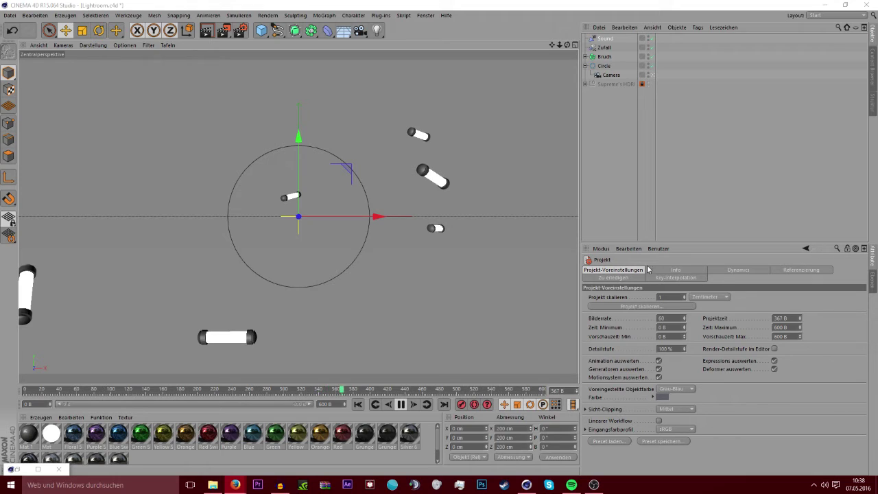
pyautogui.click(617, 151)
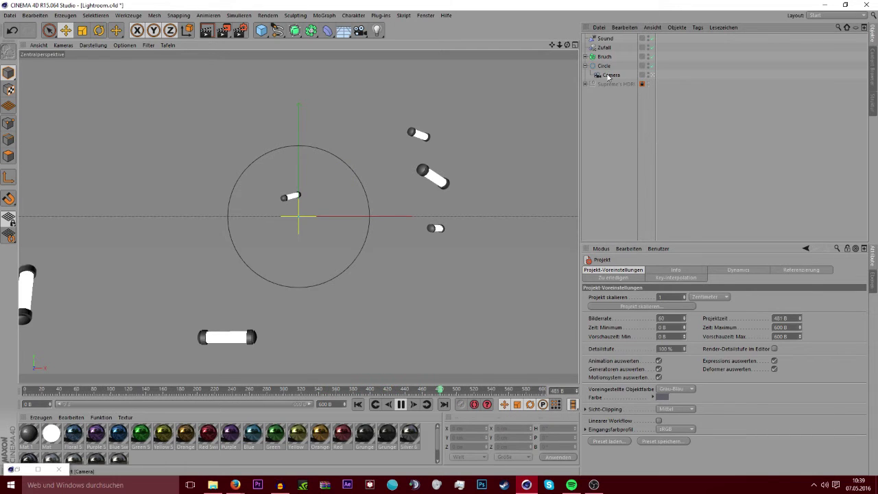
pyautogui.click(615, 172)
pyautogui.click(401, 404)
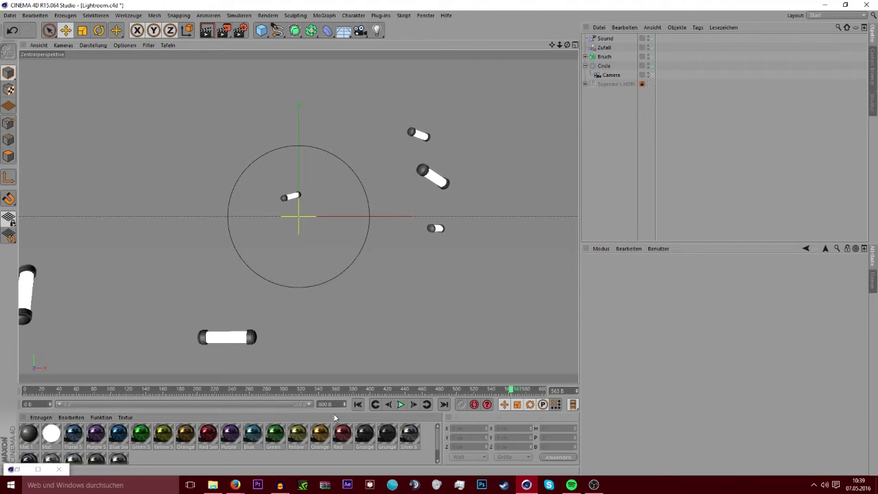
pyautogui.press('Return')
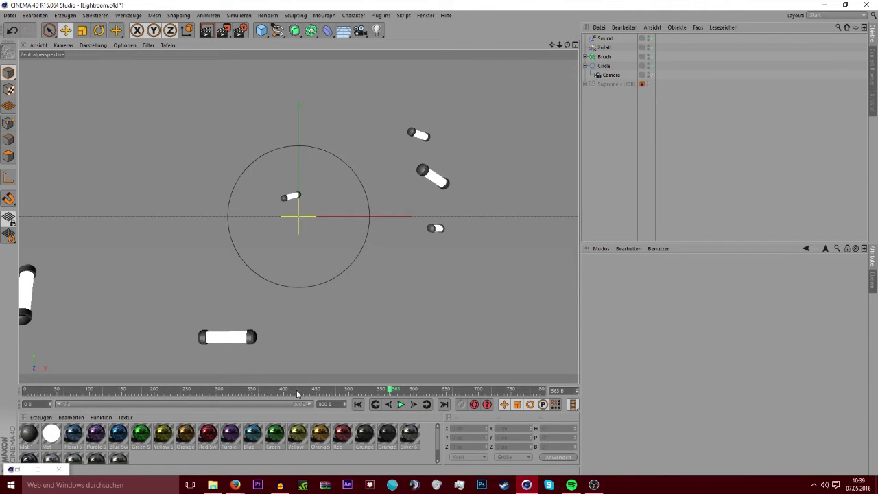
pyautogui.moveTo(297, 393); pyautogui.dragTo(25, 390)
# Select the Zufall effector and play the timeline to find the assembly point near frame 467
pyautogui.click(599, 47)
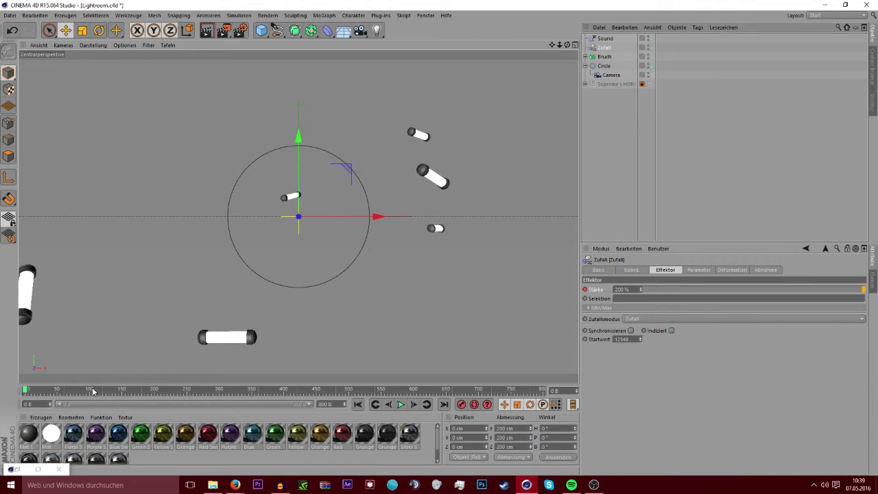
pyautogui.moveTo(94, 391); pyautogui.dragTo(105, 390)
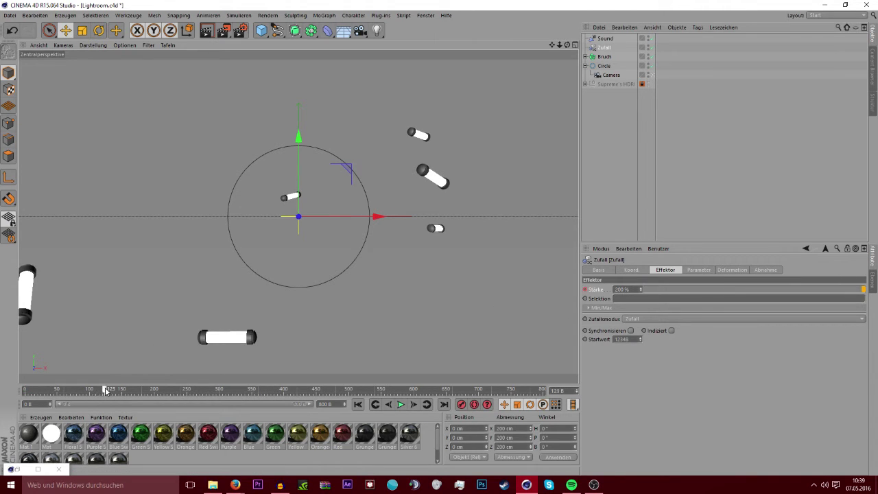
pyautogui.click(401, 404)
pyautogui.moveTo(348, 389); pyautogui.dragTo(324, 389)
pyautogui.click(401, 404)
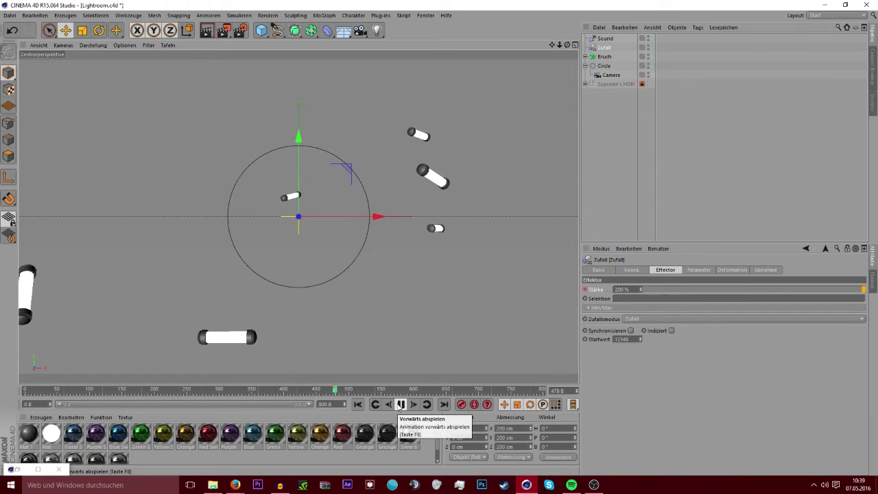
pyautogui.click(401, 404)
pyautogui.moveTo(337, 392)
pyautogui.mouseDown()
pyautogui.moveTo(300, 388)
pyautogui.moveTo(316, 395)
pyautogui.mouseUp()
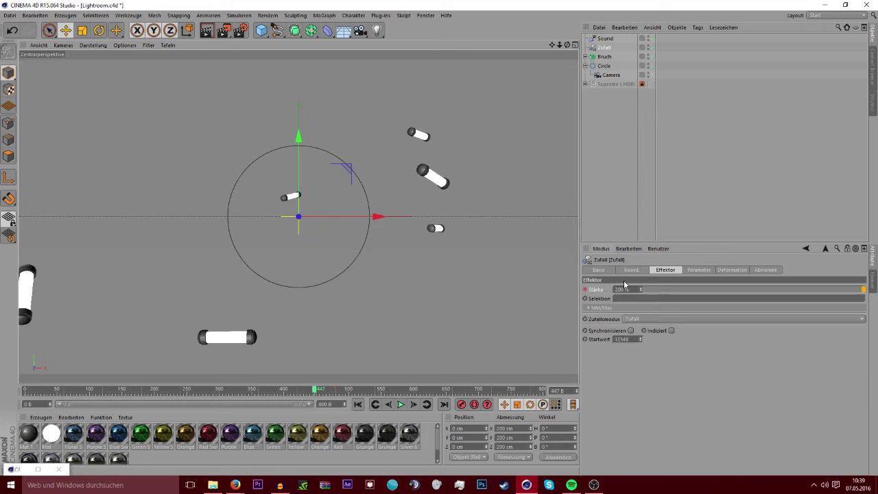
# Set Zufall strength to 100%, then 0% at frame 467, and play the assembly back
pyautogui.moveTo(630, 285); pyautogui.dragTo(596, 294)
pyautogui.write('1')
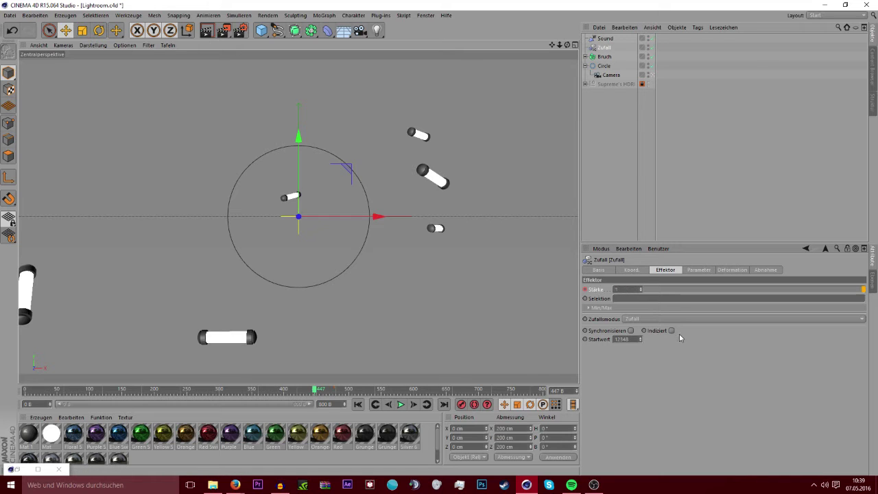
pyautogui.write('00')
pyautogui.press('Return')
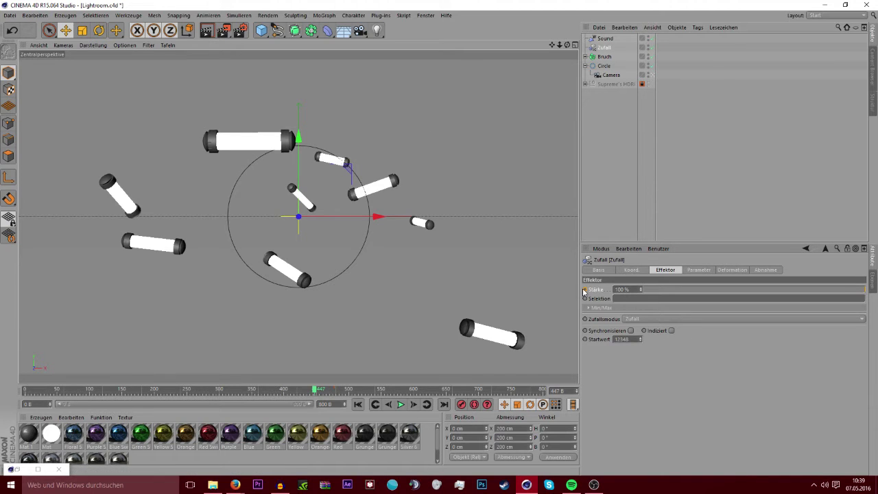
pyautogui.click(328, 389)
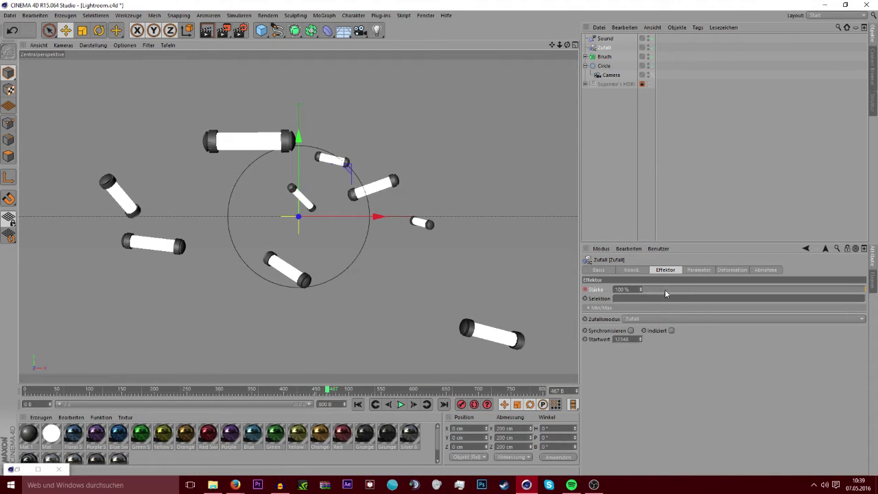
pyautogui.moveTo(666, 294); pyautogui.dragTo(490, 296)
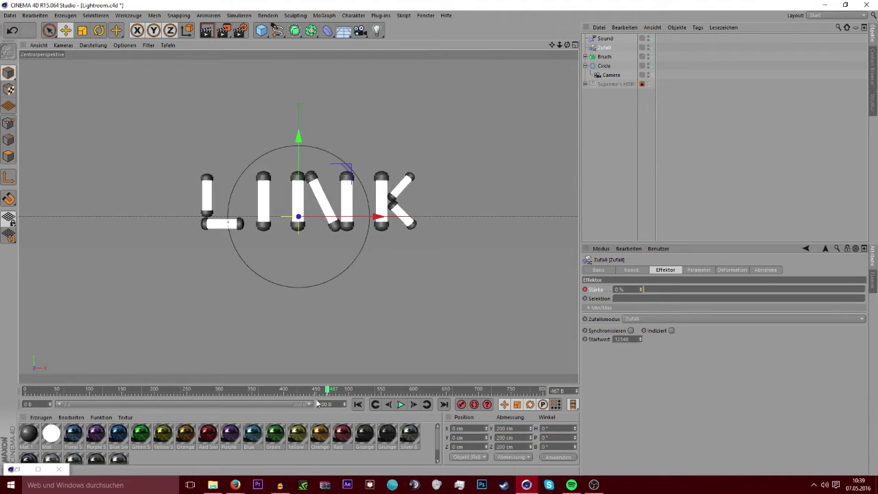
pyautogui.moveTo(317, 390); pyautogui.dragTo(39, 388)
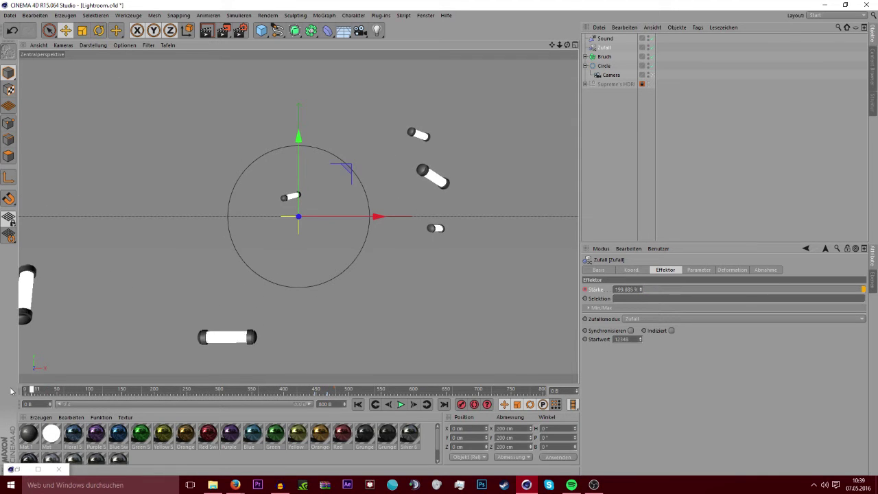
pyautogui.click(401, 404)
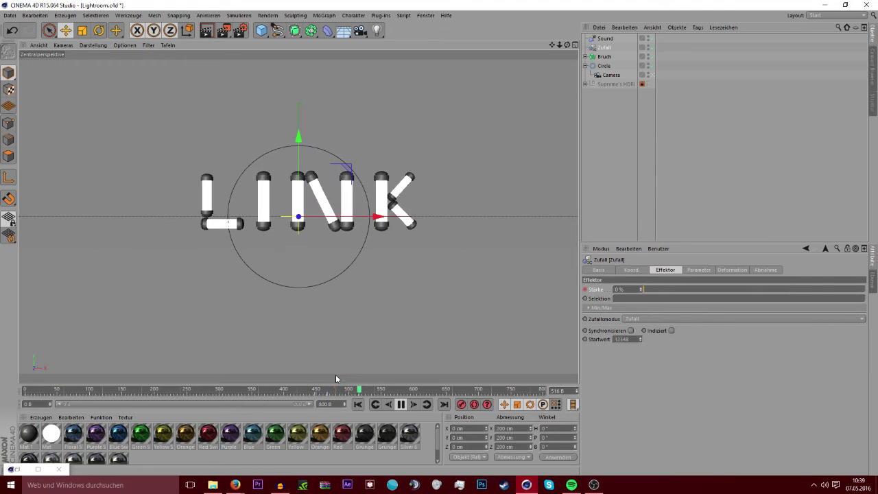
pyautogui.click(400, 404)
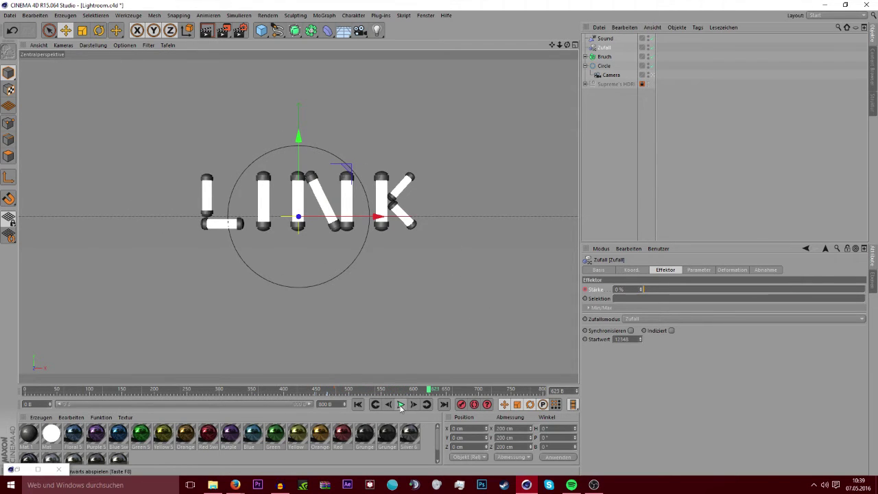
pyautogui.moveTo(352, 391)
pyautogui.mouseDown()
pyautogui.moveTo(326, 396)
pyautogui.moveTo(559, 395)
pyautogui.mouseUp()
# Try Zufall strengths of 20% and then 10% at the last frame, previewing from frame 370
pyautogui.click(624, 289)
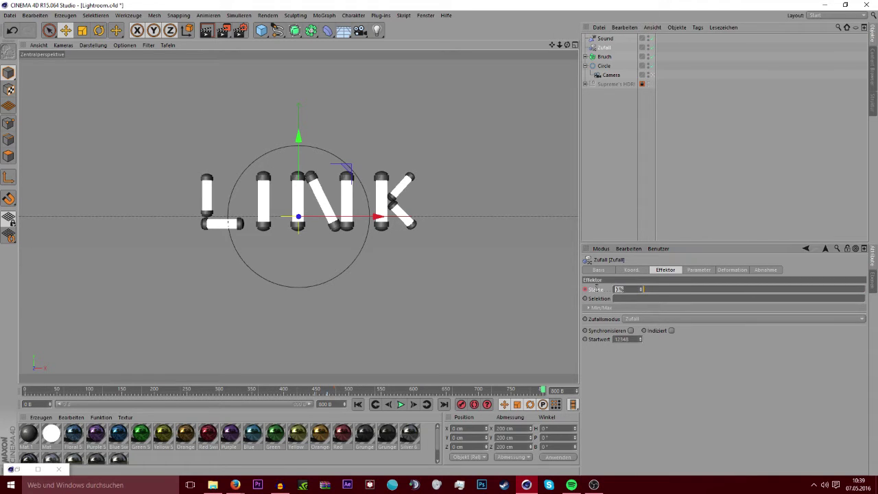
pyautogui.write('20')
pyautogui.press('Return')
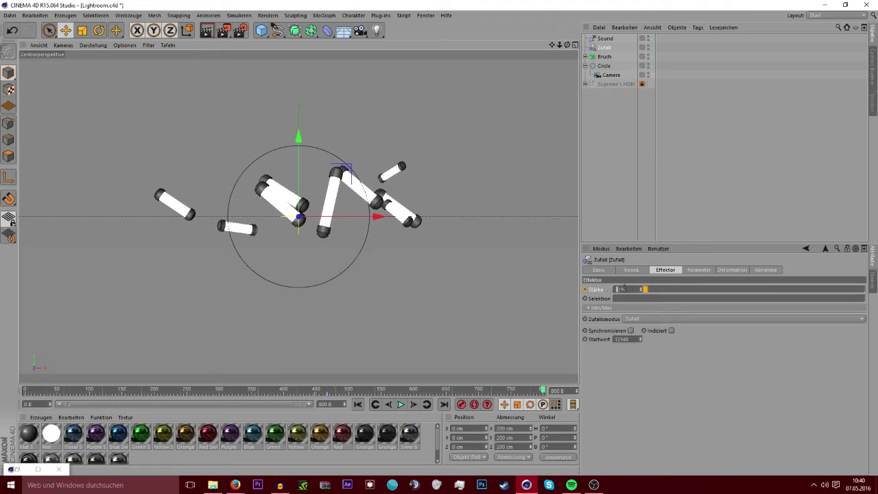
pyautogui.press('Return')
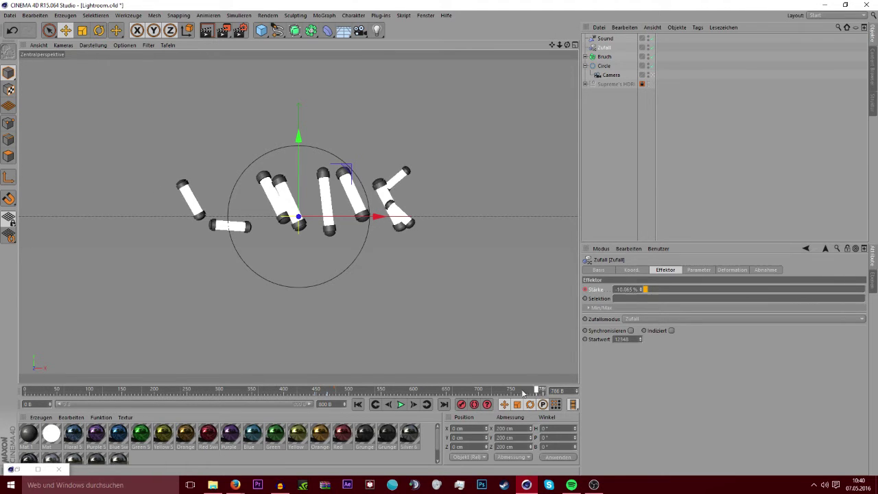
pyautogui.moveTo(541, 390); pyautogui.dragTo(265, 390)
pyautogui.click(399, 404)
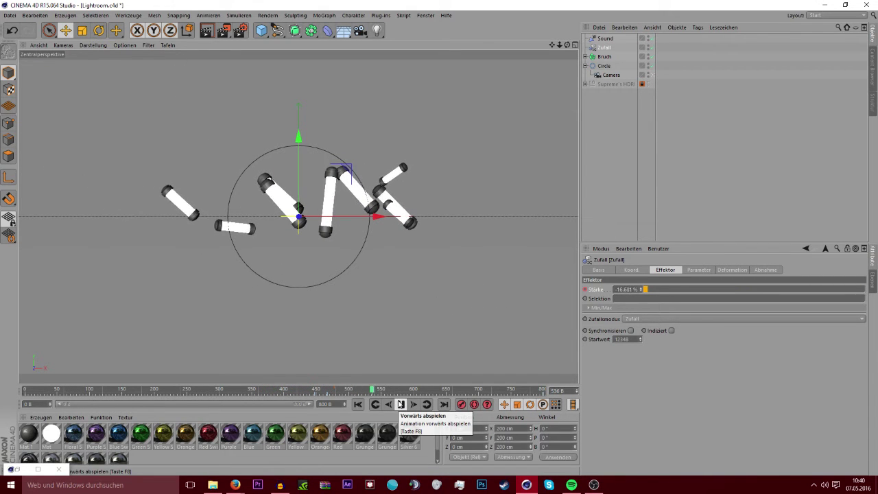
pyautogui.click(401, 404)
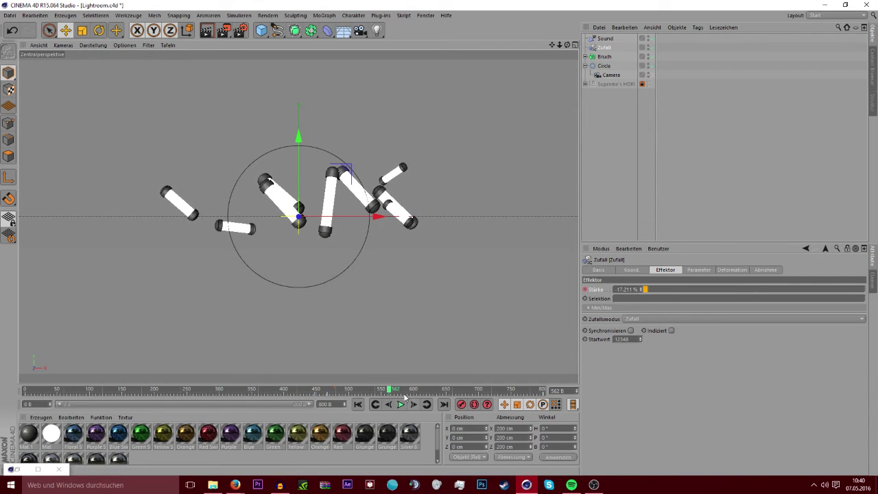
pyautogui.moveTo(395, 389); pyautogui.dragTo(542, 390)
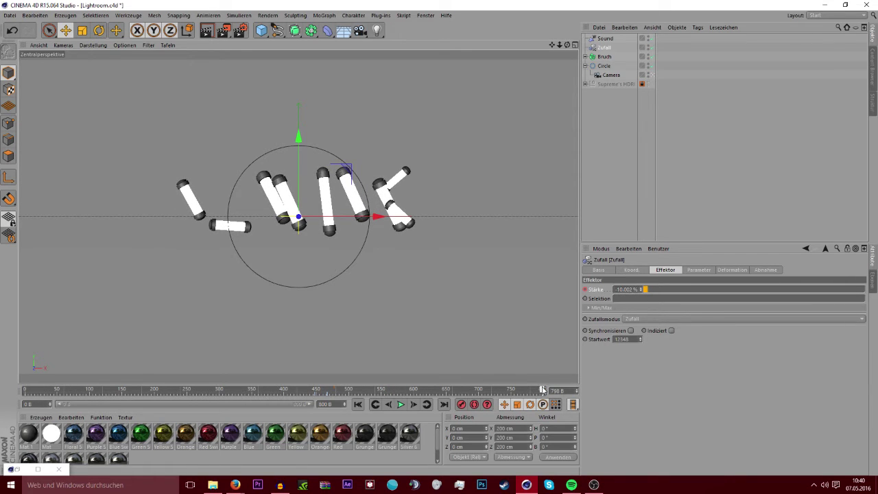
# Check the final frames and drag the end-frame Zufall strength down to 0% for a clean LINK
pyautogui.click(624, 289)
pyautogui.write('5')
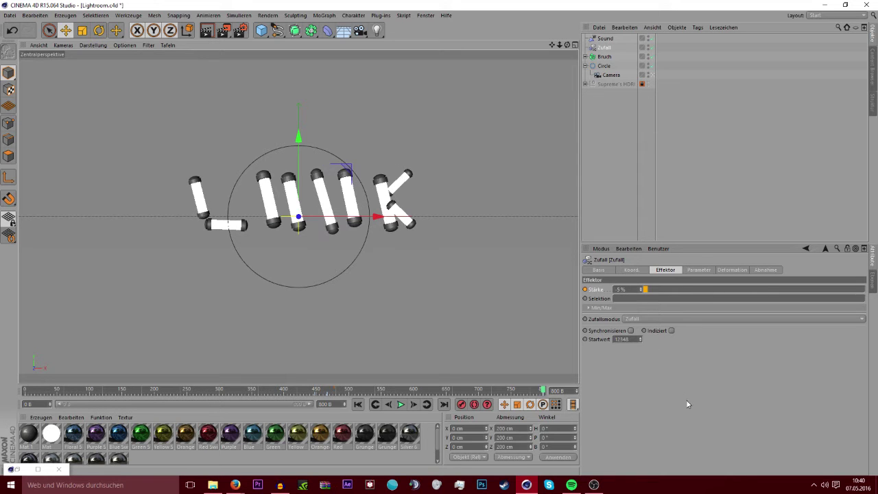
pyautogui.click(401, 405)
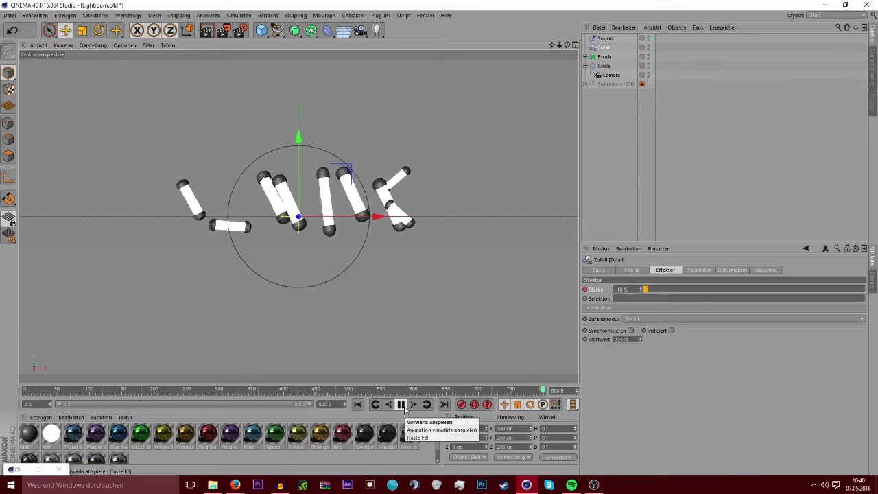
pyautogui.click(405, 408)
pyautogui.moveTo(343, 389)
pyautogui.mouseDown()
pyautogui.moveTo(304, 389)
pyautogui.moveTo(573, 384)
pyautogui.mouseUp()
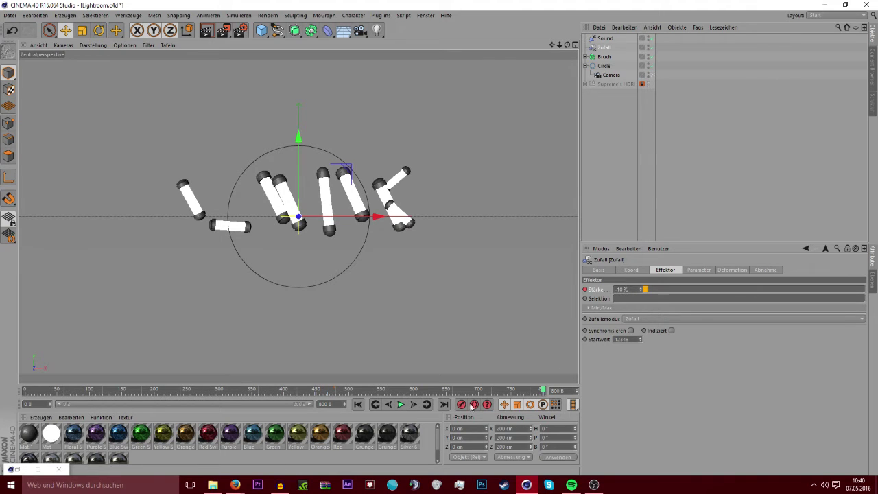
pyautogui.click(386, 407)
pyautogui.click(385, 406)
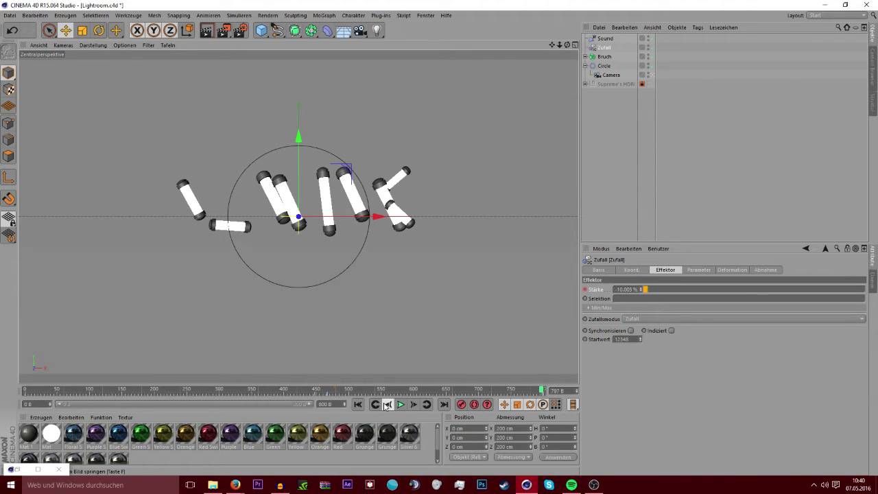
pyautogui.click(385, 406)
pyautogui.click(386, 406)
pyautogui.click(414, 404)
pyautogui.click(414, 404)
pyautogui.click(413, 404)
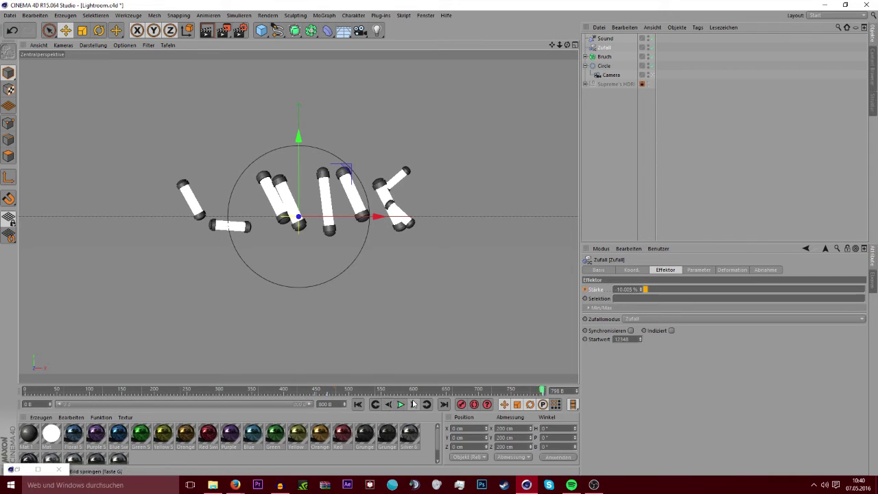
pyautogui.click(414, 404)
pyautogui.moveTo(632, 290); pyautogui.dragTo(561, 290)
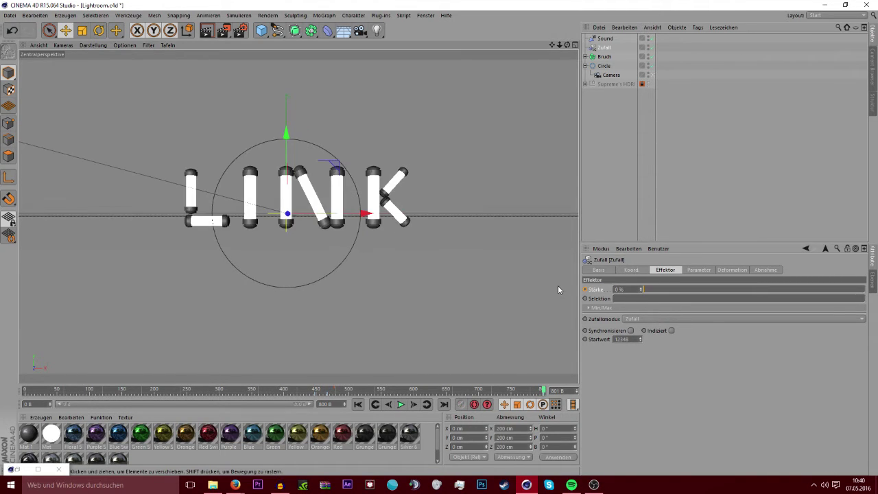
# Set the Zufall strength to 5%, key it at the last frame, and delete the extra strength key
pyautogui.click(626, 289)
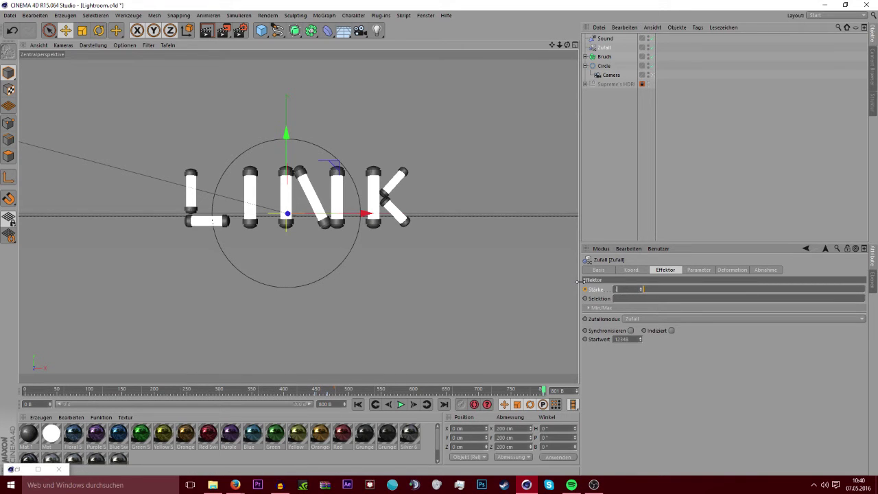
pyautogui.write('5')
pyautogui.press('Return')
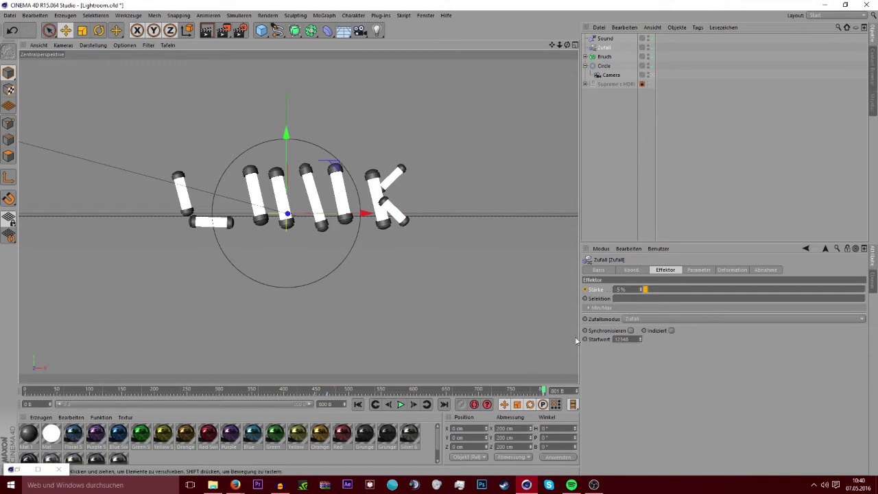
pyautogui.click(429, 405)
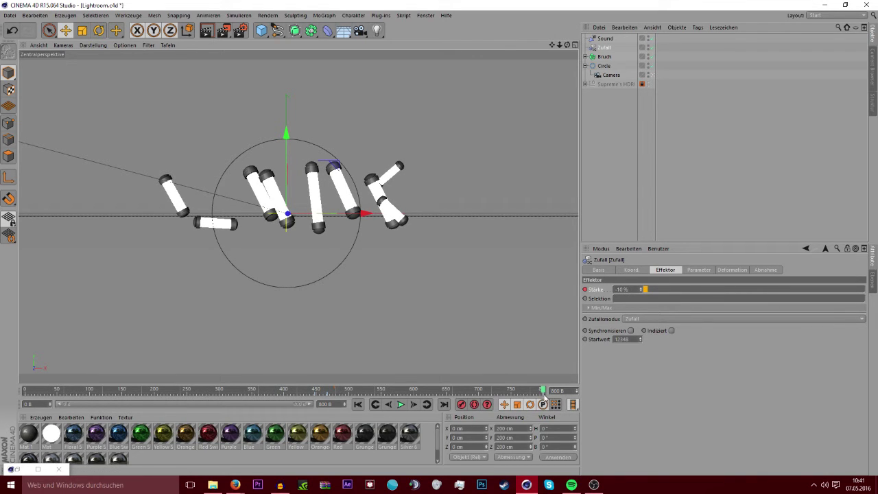
pyautogui.click(542, 392)
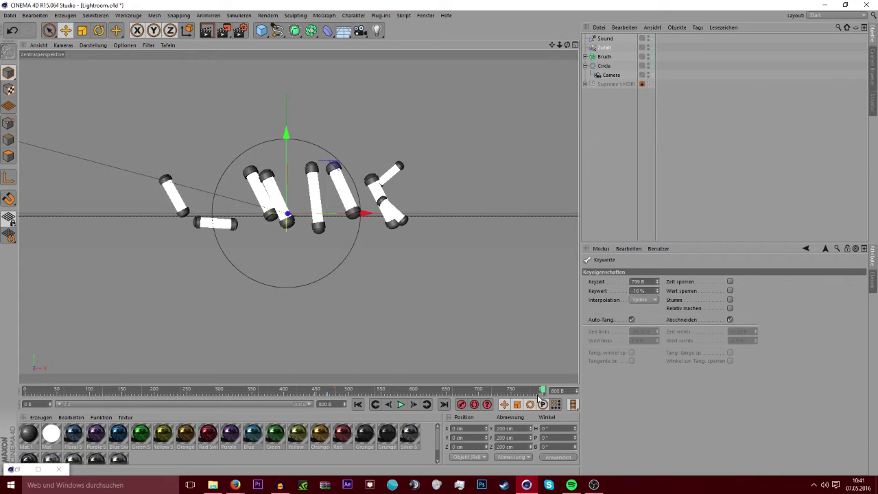
pyautogui.press('Delete')
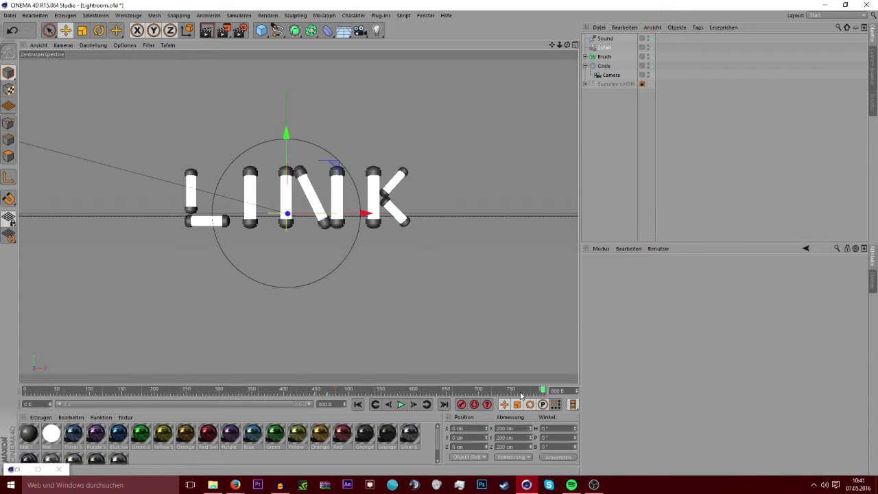
# Change the strength to -5%, preview the animation, and show Zufall's strength curve in the F-curve manager
pyautogui.click(604, 48)
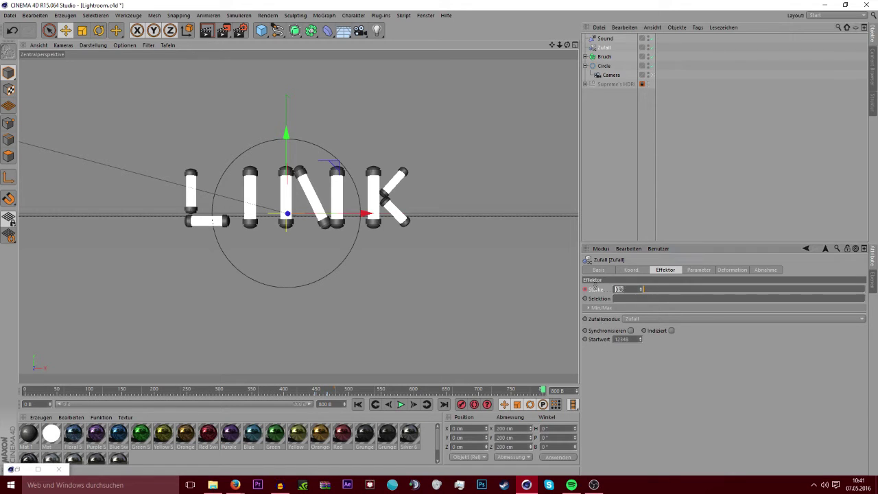
pyautogui.press('BackSpace')
pyautogui.write('-5')
pyautogui.press('Return')
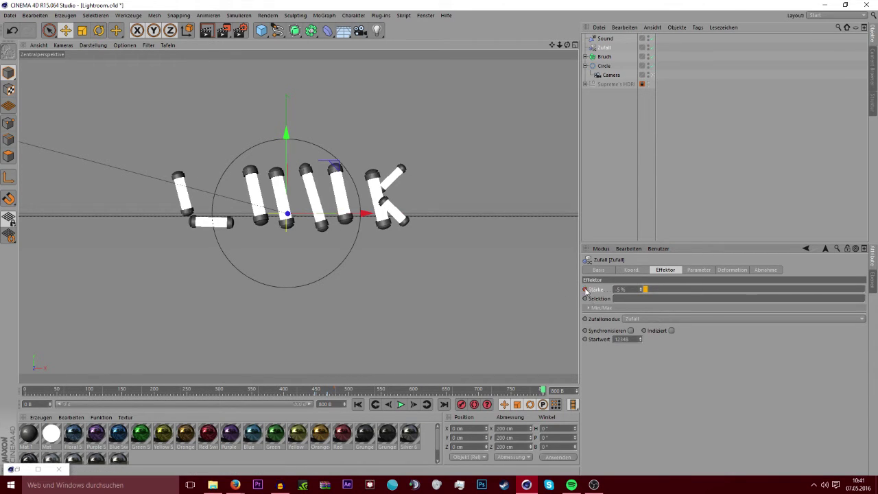
pyautogui.moveTo(542, 390); pyautogui.dragTo(241, 389)
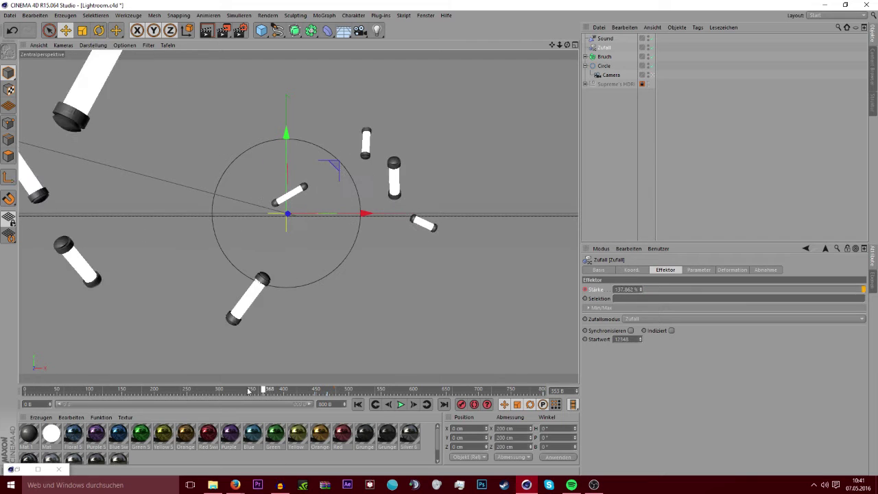
pyautogui.click(402, 405)
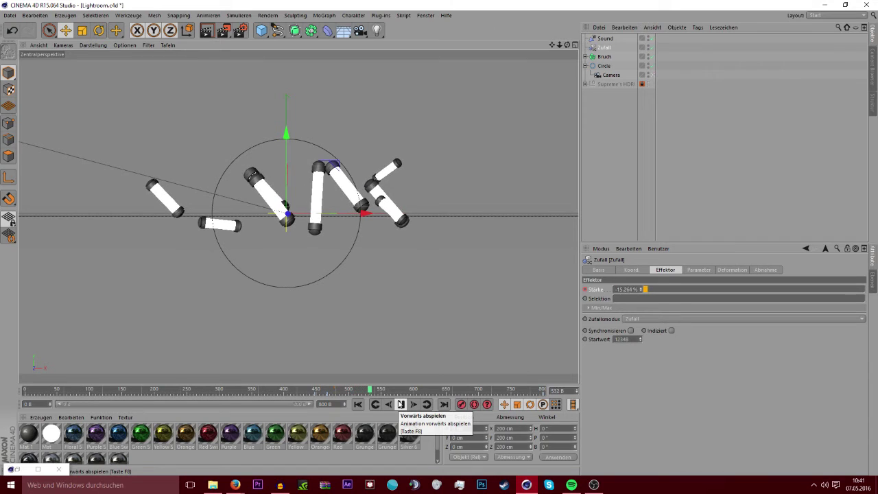
pyautogui.click(401, 404)
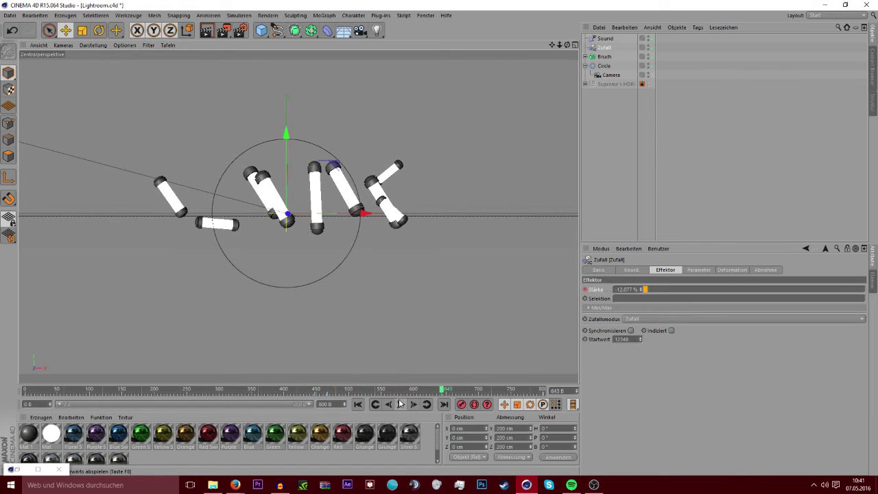
pyautogui.rightClick(619, 52)
pyautogui.click(643, 366)
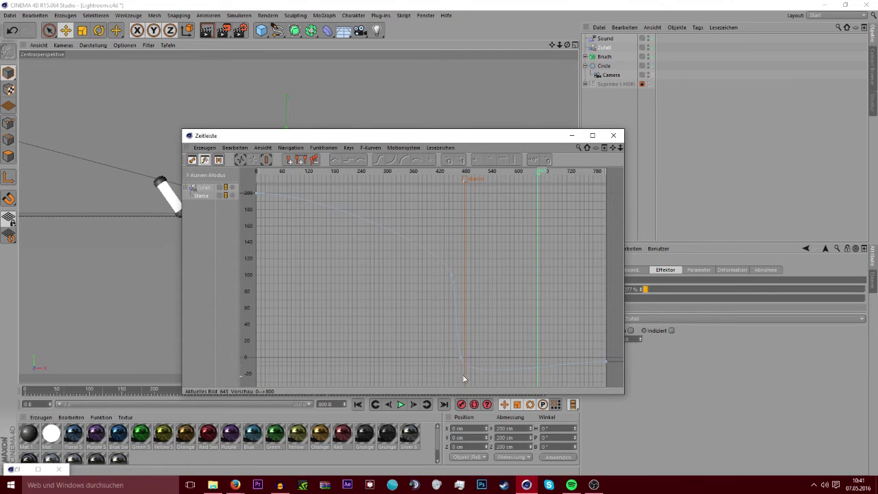
# Drag out the tangent of the 0% key at frame 467, minimize the curve window, and scrub to about frame 339
pyautogui.click(461, 355)
pyautogui.moveTo(464, 359)
pyautogui.mouseDown()
pyautogui.moveTo(486, 376)
pyautogui.moveTo(494, 368)
pyautogui.moveTo(469, 366)
pyautogui.mouseUp()
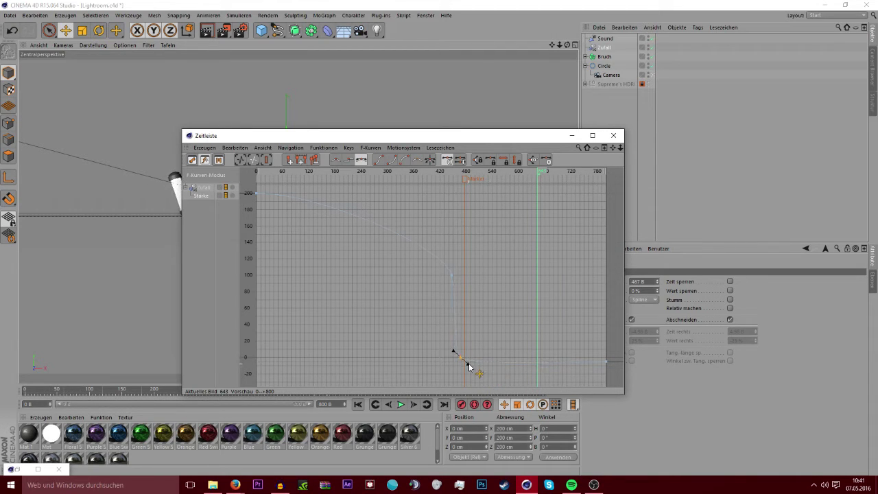
pyautogui.click(572, 136)
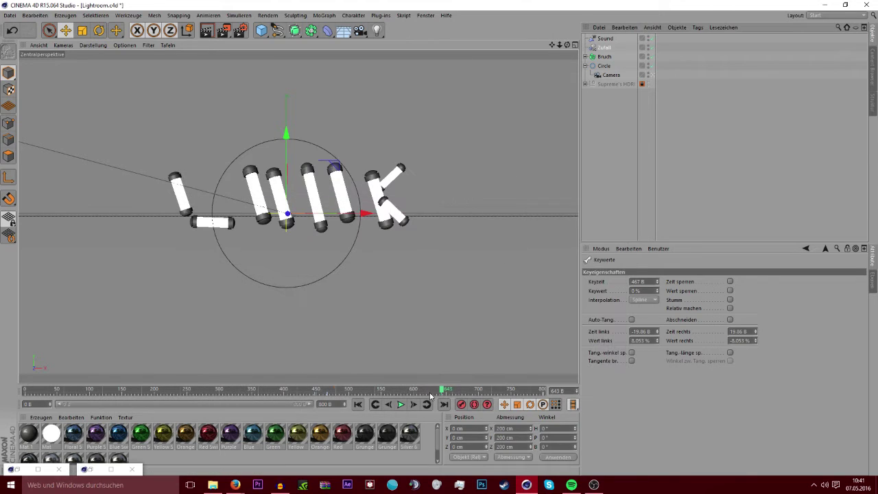
pyautogui.moveTo(402, 389); pyautogui.dragTo(245, 390)
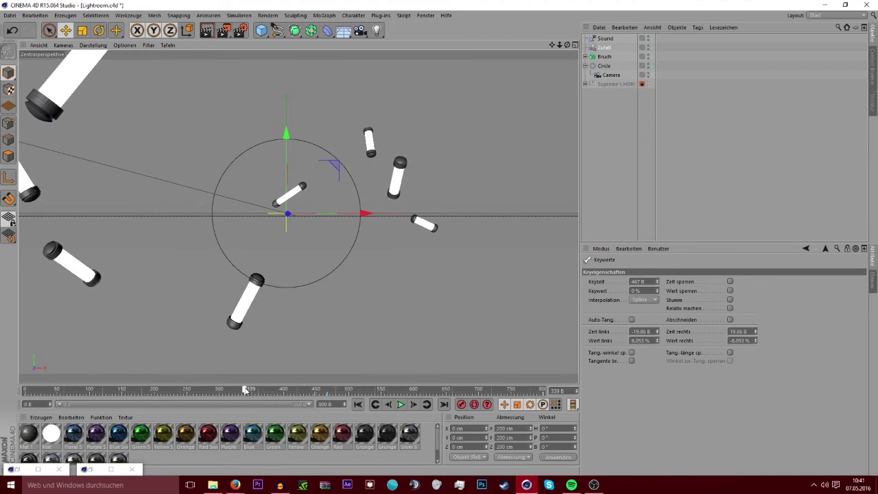
# Play back the eased LINK assembly, stop it, and reselect the Zufall effector
pyautogui.click(401, 404)
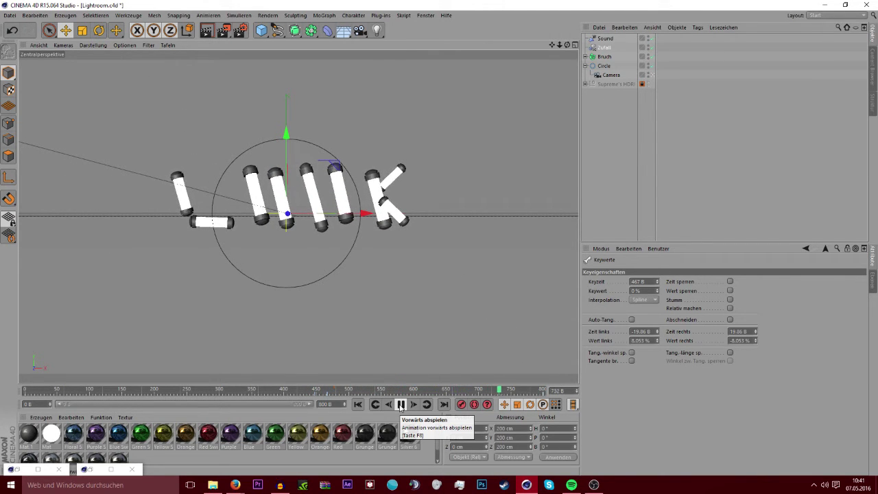
pyautogui.click(401, 405)
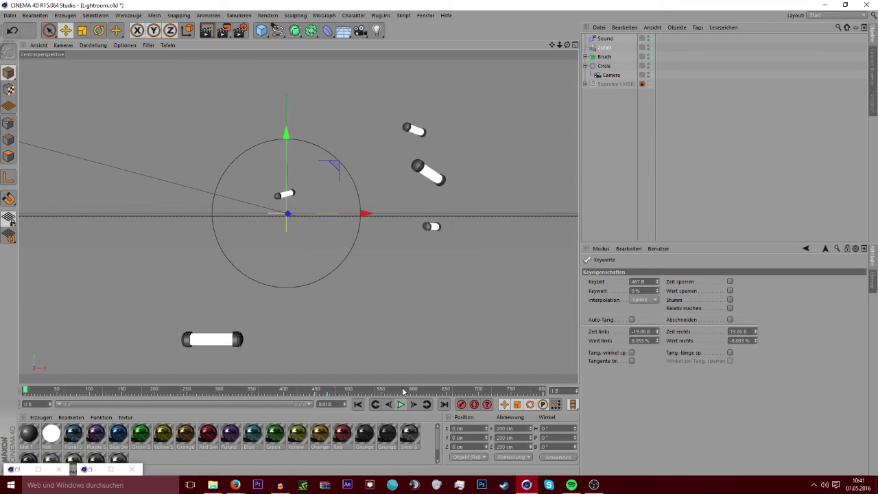
pyautogui.click(602, 48)
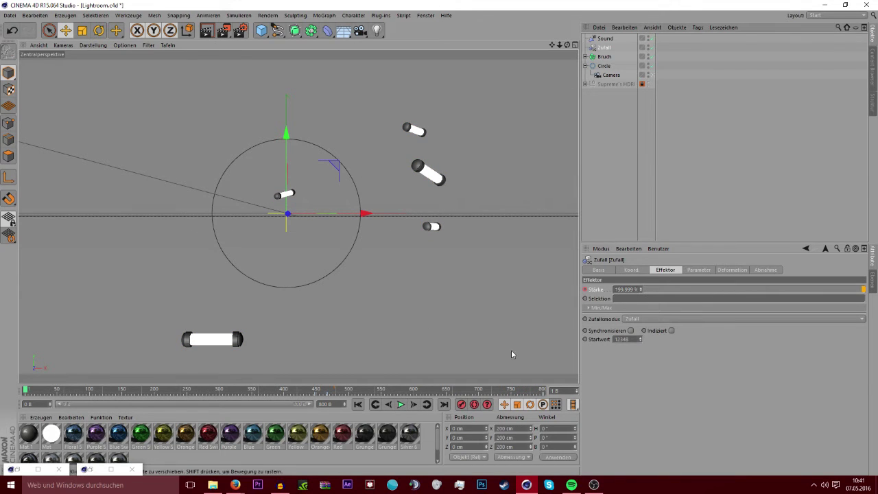
# At frame 800 change the Zufall strength to 1%, then play back from around frame 418
pyautogui.moveTo(512, 389); pyautogui.dragTo(583, 391)
pyautogui.click(631, 290)
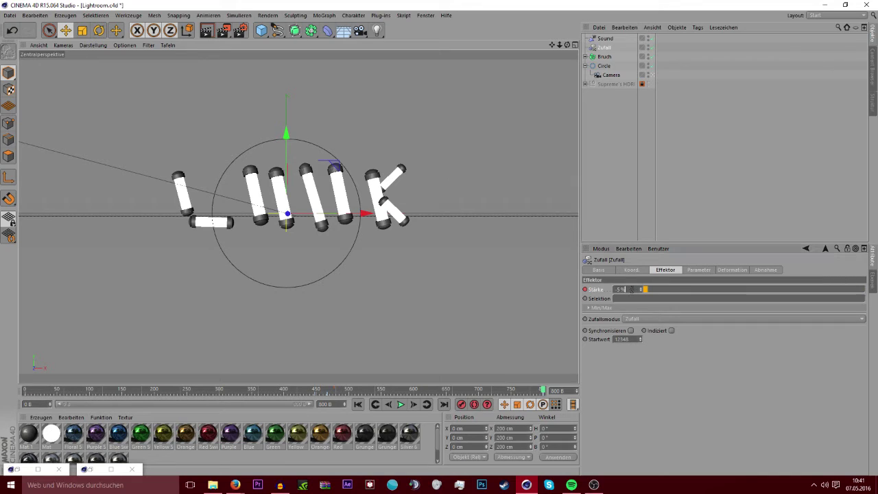
pyautogui.write('1')
pyautogui.press('Return')
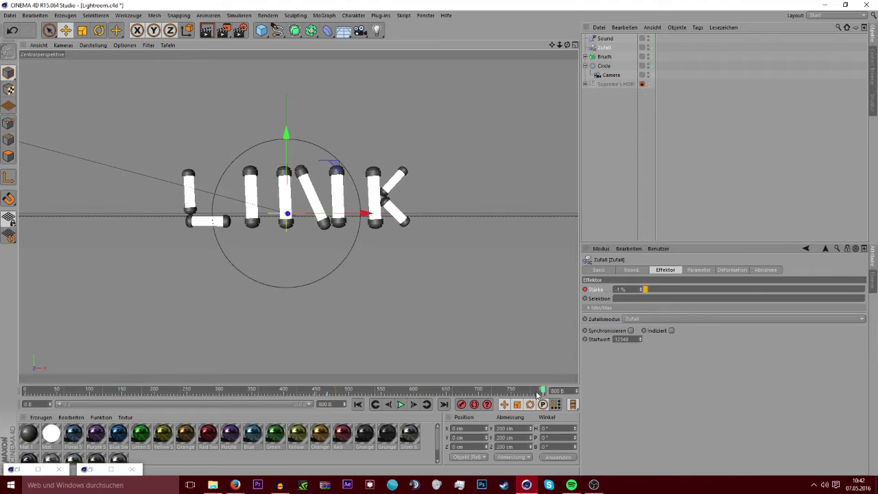
pyautogui.moveTo(538, 395); pyautogui.dragTo(277, 390)
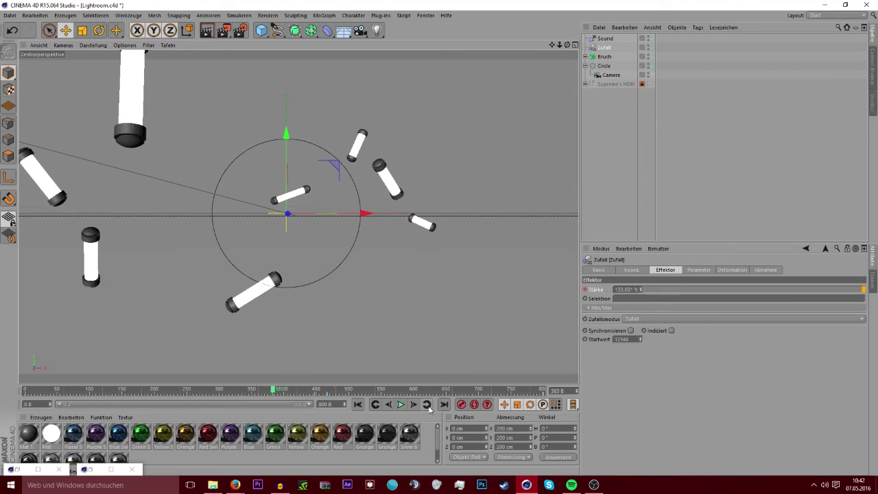
pyautogui.click(402, 404)
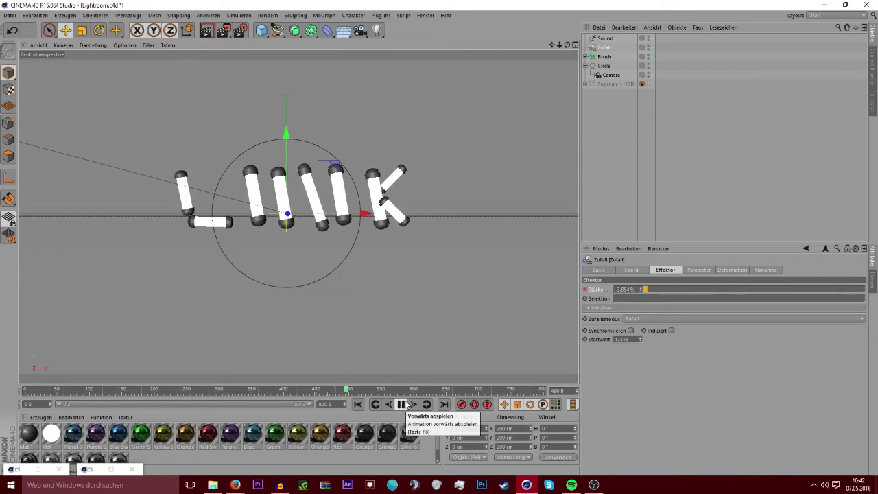
pyautogui.click(574, 45)
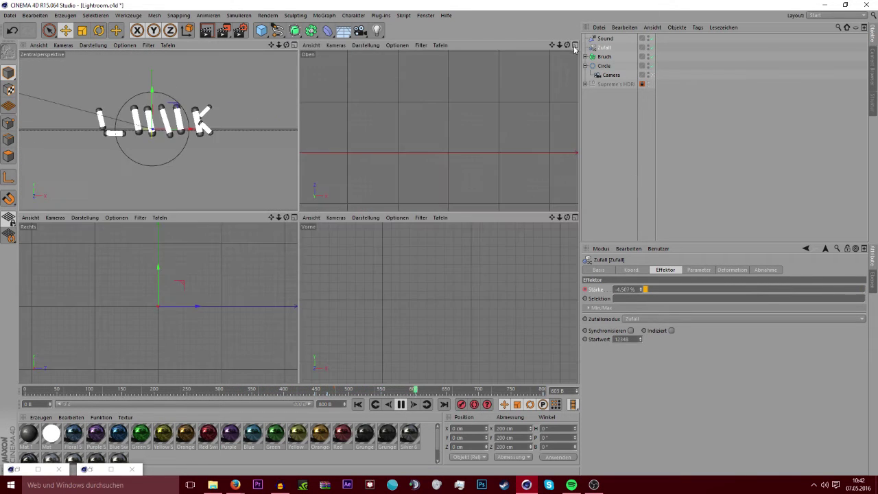
pyautogui.click(401, 404)
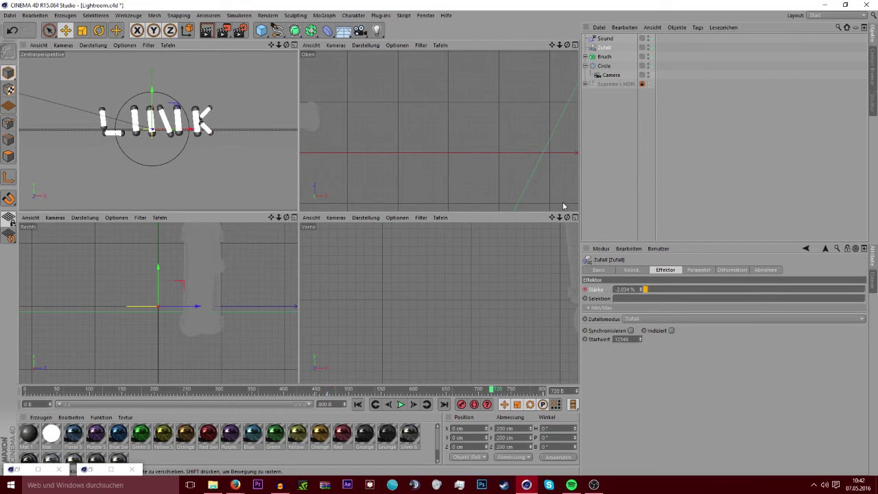
pyautogui.click(575, 46)
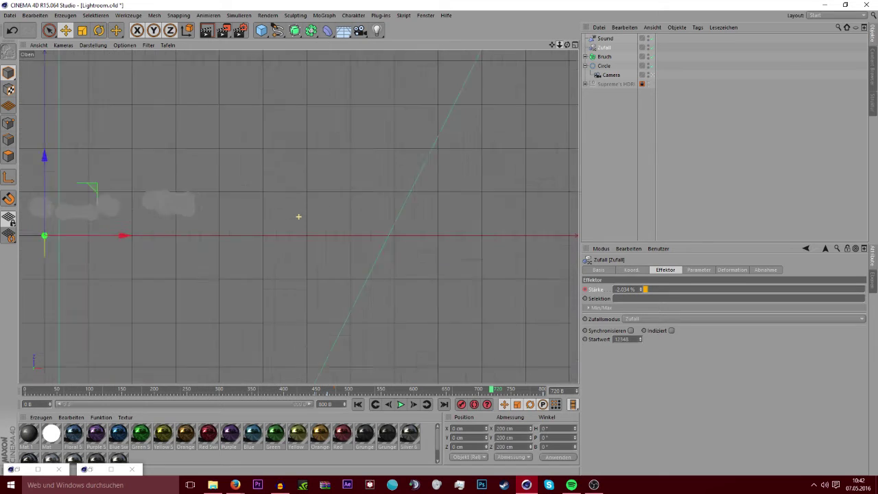
pyautogui.scroll(-2, 298, 217)
pyautogui.scroll(-3, 299, 217)
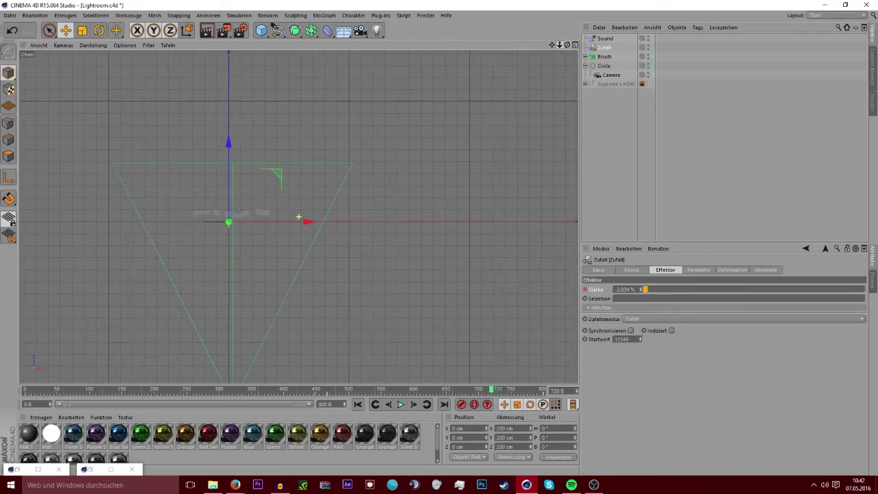
pyautogui.scroll(1, 298, 217)
pyautogui.scroll(1, 298, 216)
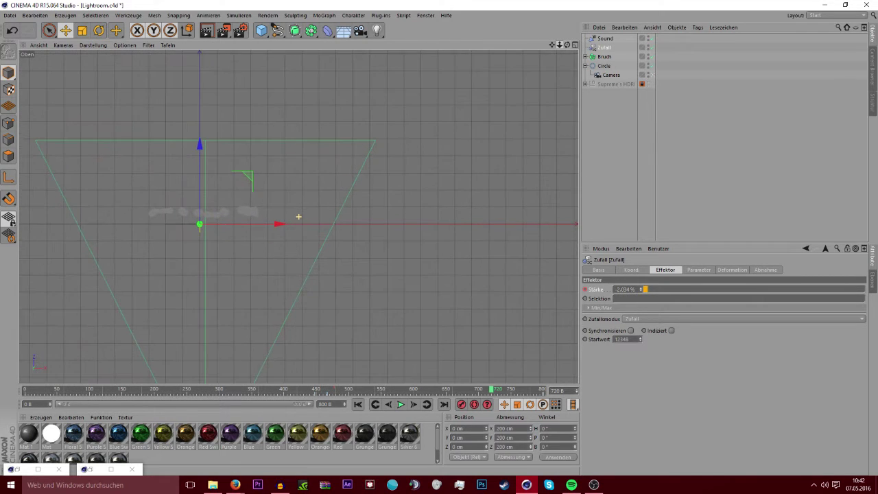
pyautogui.click(575, 45)
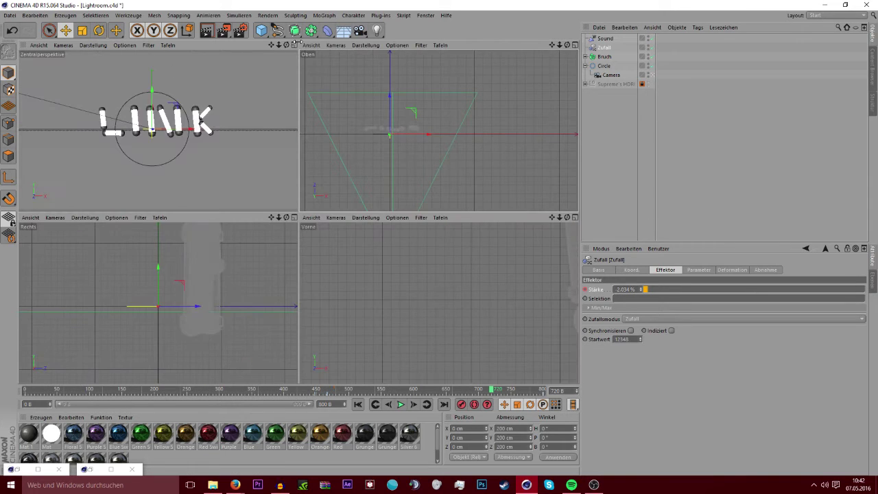
pyautogui.middleClick(275, 69)
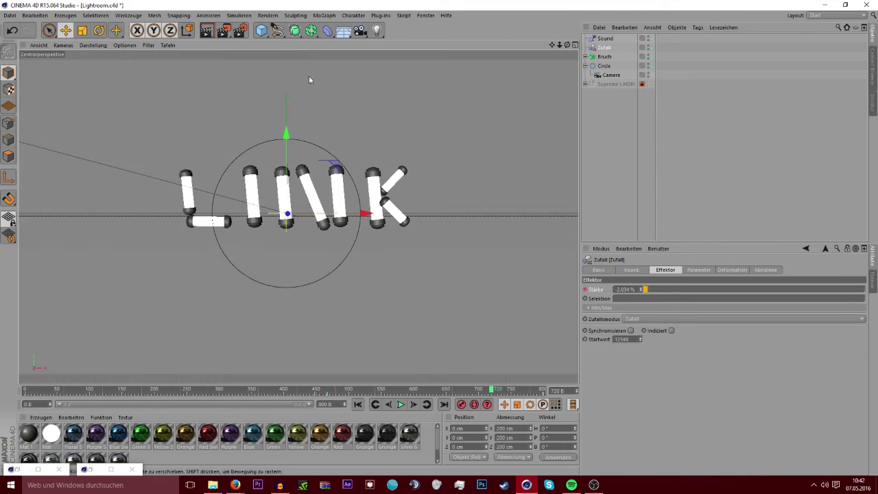
pyautogui.click(670, 150)
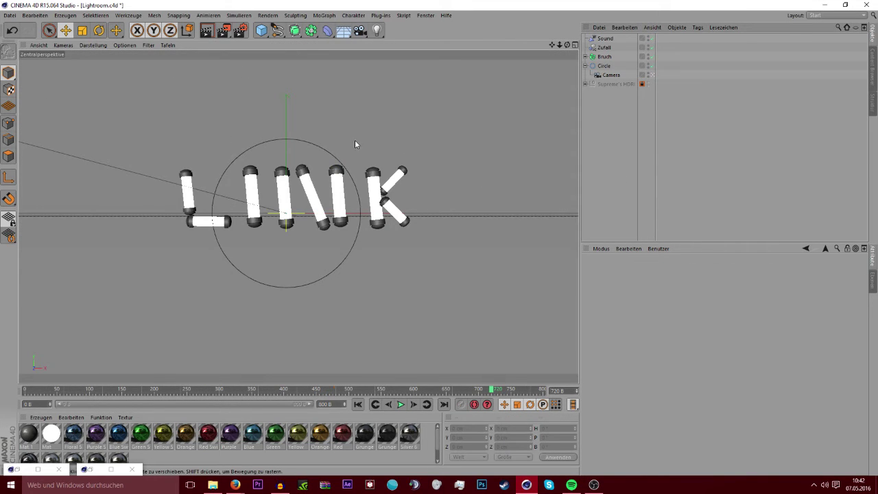
# Return the timeline to frame 0 with the tubes scattered and select the Circle spline
pyautogui.moveTo(251, 389)
pyautogui.mouseDown()
pyautogui.moveTo(31, 389)
pyautogui.moveTo(347, 378)
pyautogui.mouseUp()
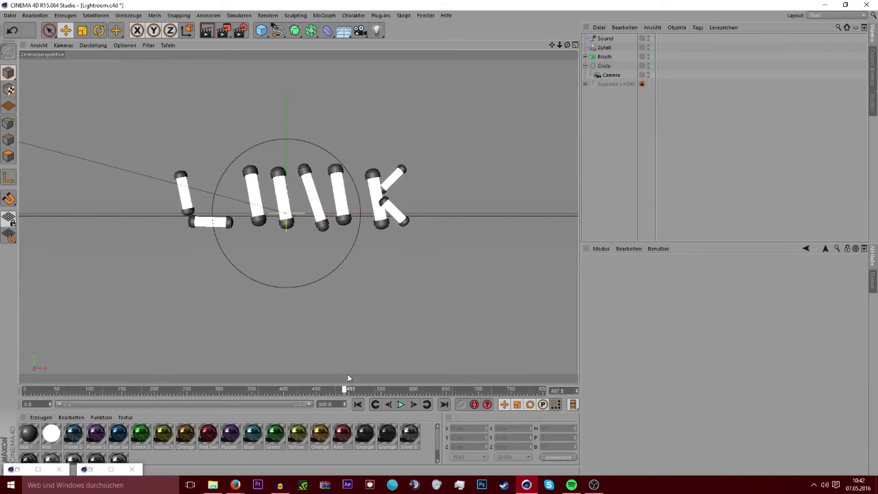
pyautogui.click(358, 404)
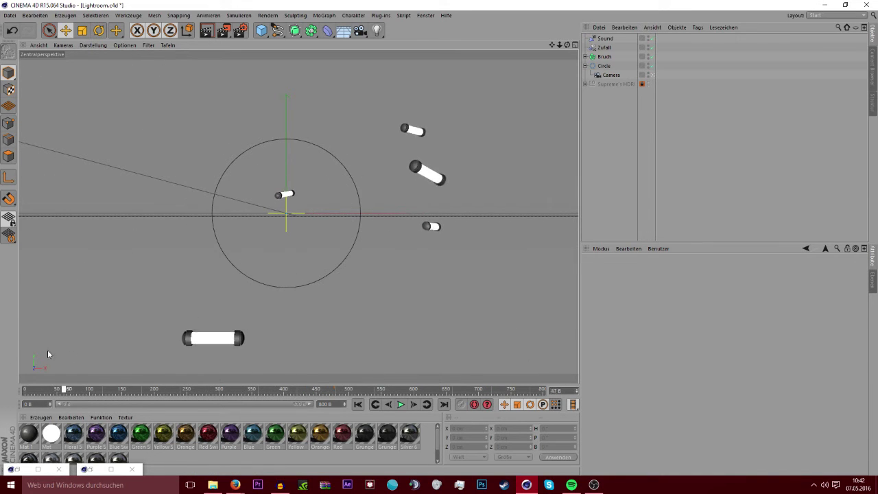
pyautogui.click(603, 66)
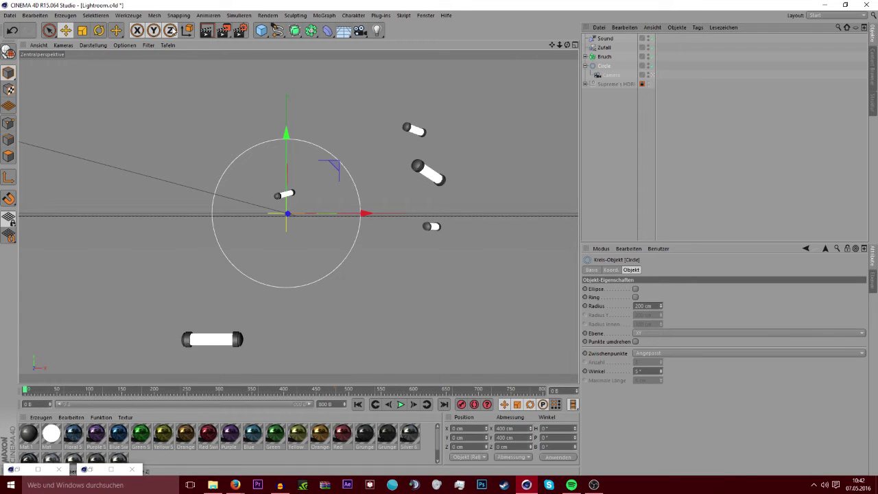
# Bank the Circle to -304.74°, scrub to frame 447, check Zufall's 100% strength, and reselect Circle
pyautogui.click(99, 30)
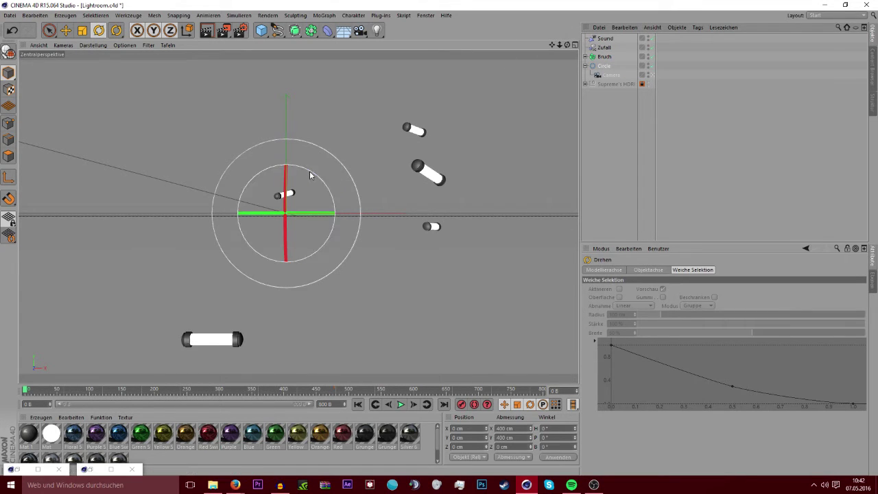
pyautogui.moveTo(313, 177)
pyautogui.mouseDown()
pyautogui.moveTo(174, 180)
pyautogui.moveTo(160, 210)
pyautogui.moveTo(322, 215)
pyautogui.mouseUp()
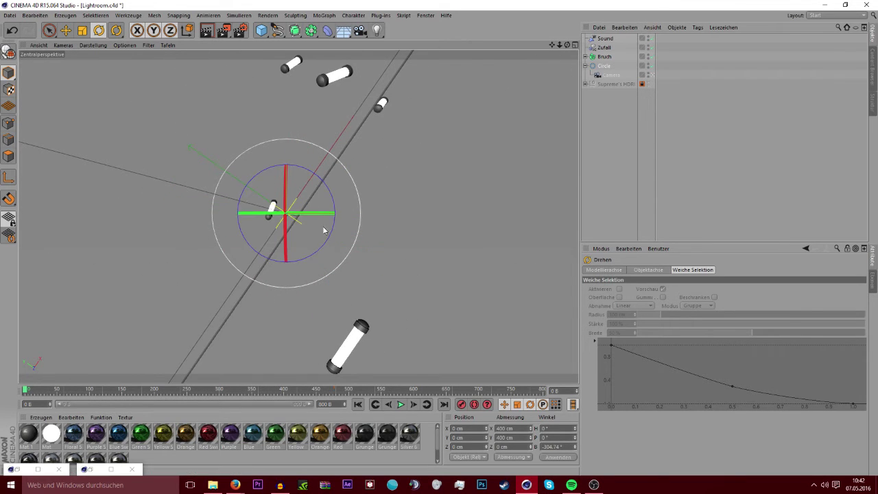
pyautogui.moveTo(103, 390); pyautogui.dragTo(221, 389)
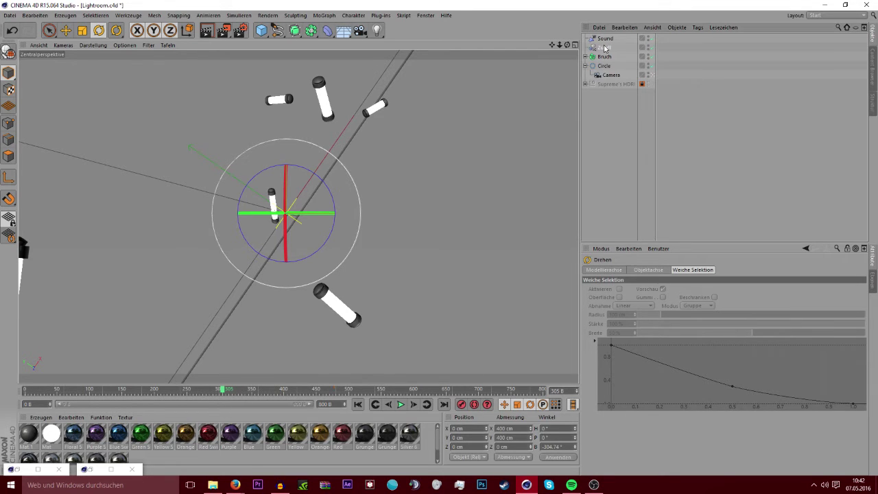
pyautogui.click(604, 48)
pyautogui.click(316, 392)
pyautogui.moveTo(316, 392); pyautogui.dragTo(317, 393)
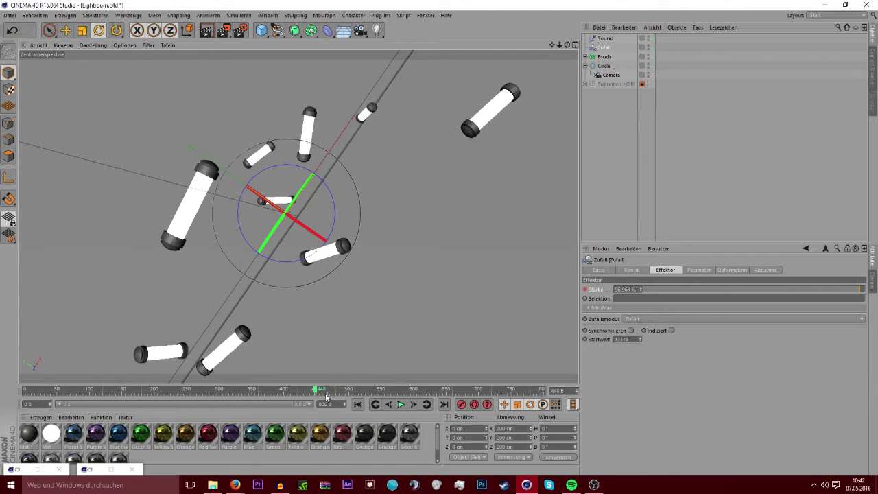
pyautogui.click(389, 404)
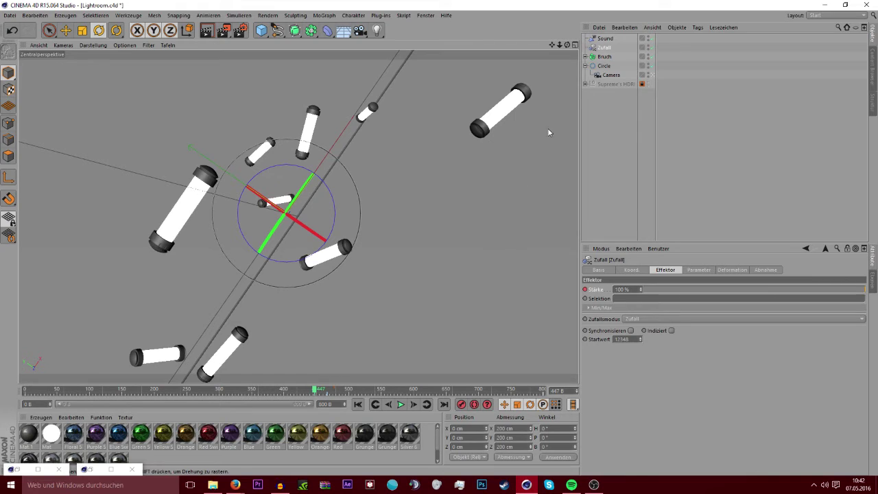
pyautogui.click(603, 65)
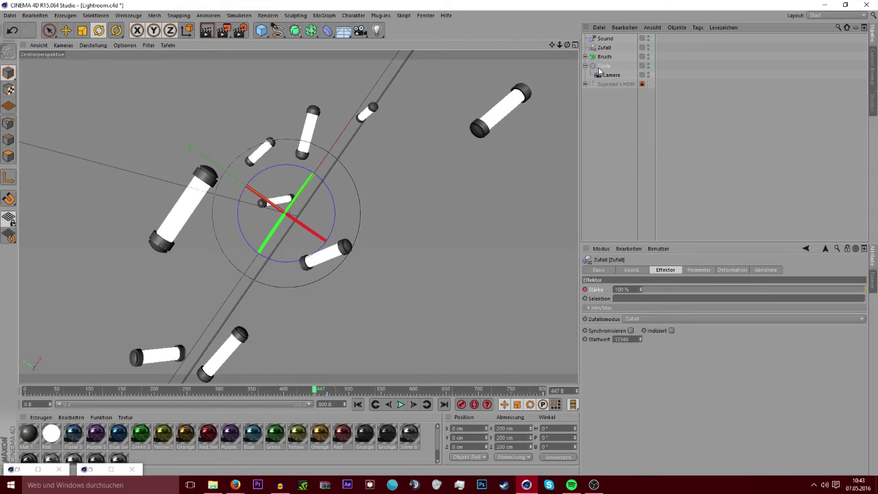
# Key the Circle's bank at -180°, then apply a bank of -160°
pyautogui.click(564, 446)
pyautogui.write('-18')
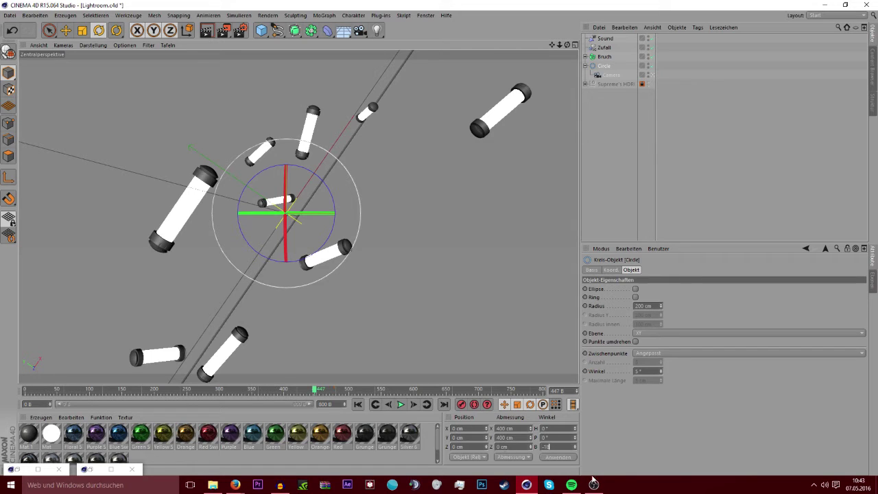
pyautogui.write('0')
pyautogui.press('Return')
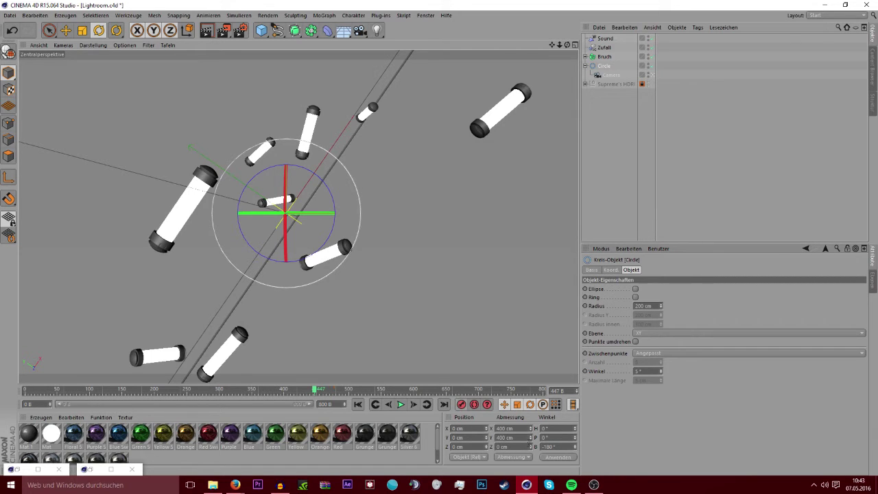
pyautogui.click(461, 405)
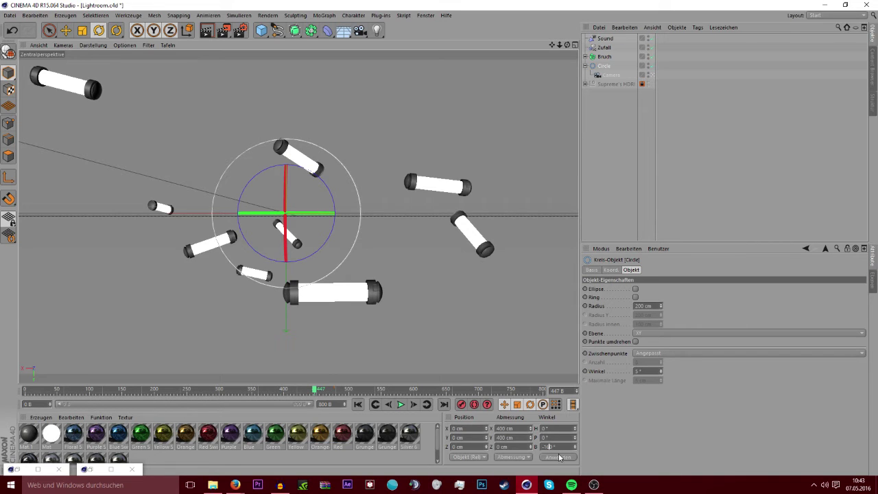
pyautogui.click(559, 457)
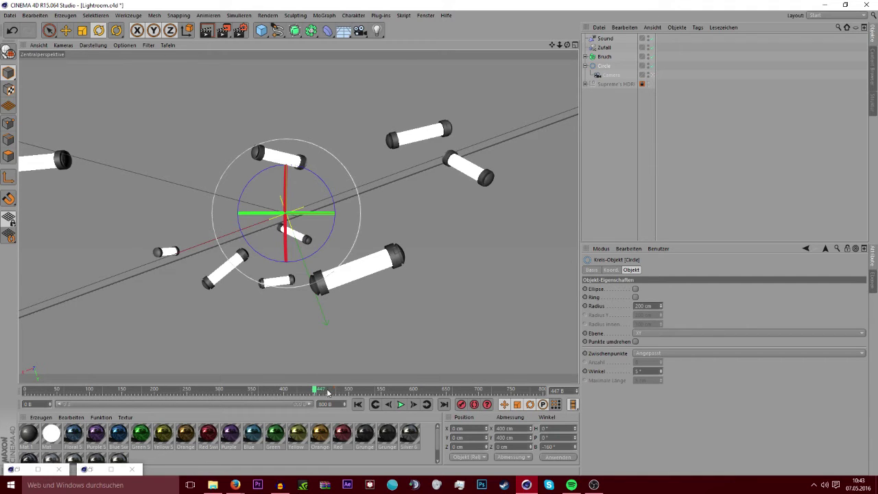
# Set the Circle's bank to 0° around frame 455, then replay from the first frame
pyautogui.click(330, 391)
pyautogui.moveTo(331, 391); pyautogui.dragTo(320, 390)
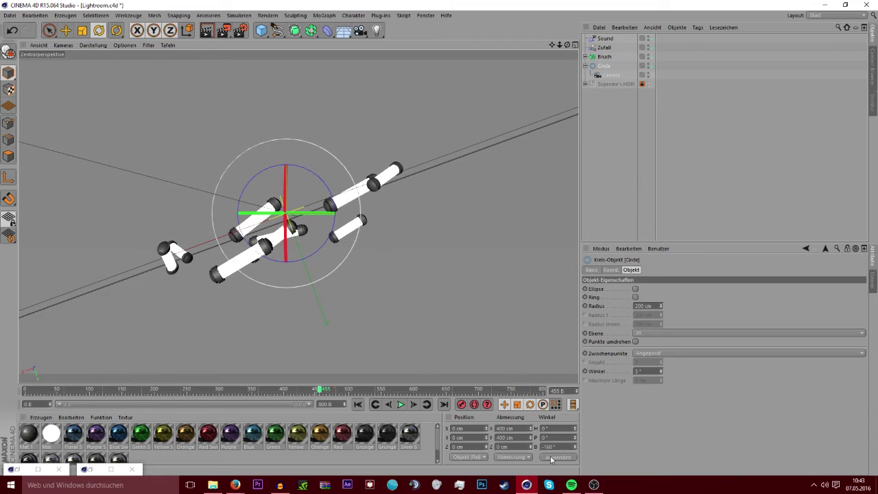
pyautogui.write('0')
pyautogui.press('Return')
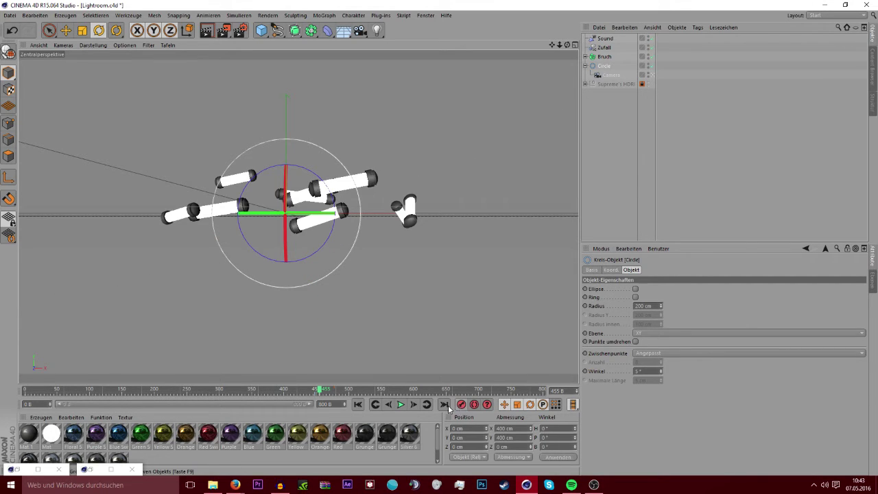
pyautogui.hotkey('shift', 'f')
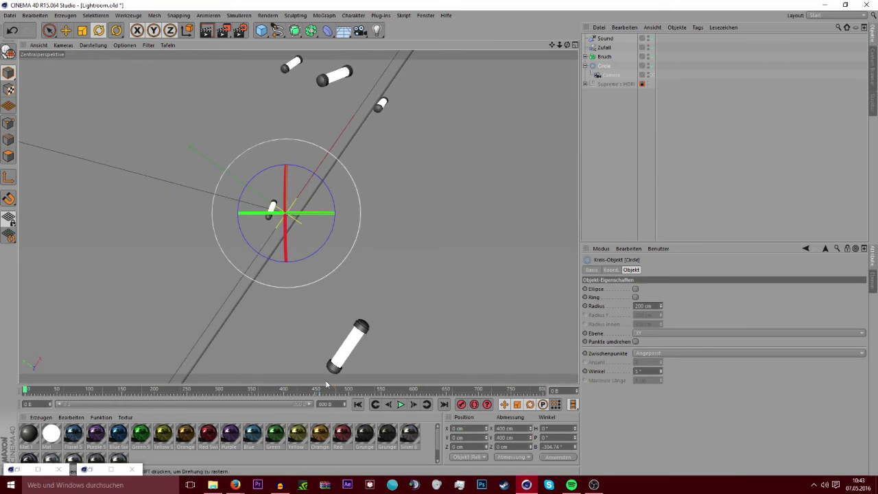
pyautogui.click(401, 404)
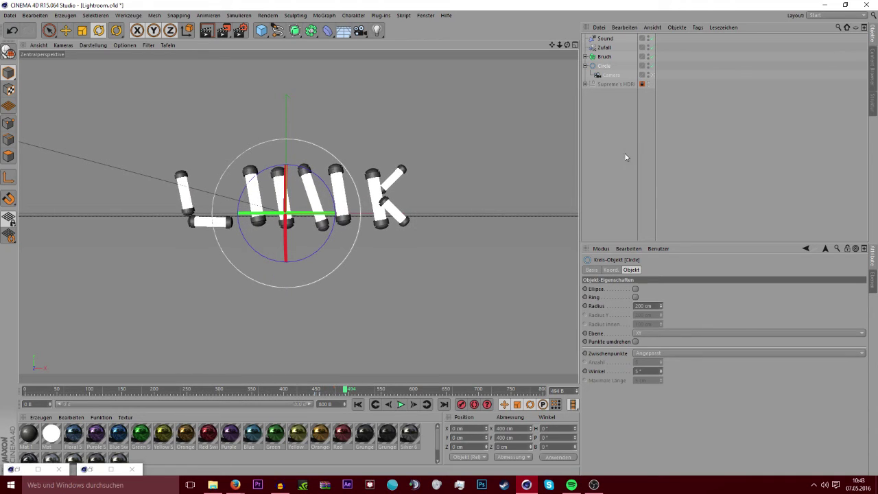
pyautogui.press('Down')
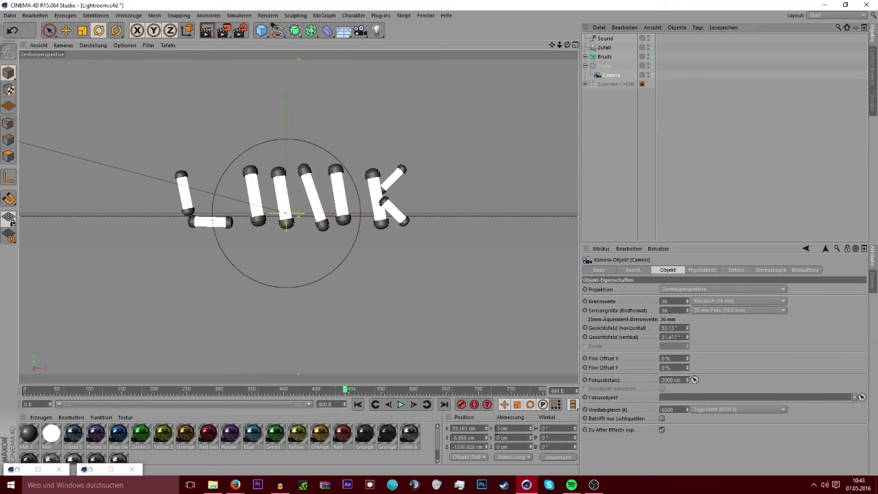
# Zero the Camera's X and Y position, dolly back, and replay from frame 0 until LINK assembles
pyautogui.doubleClick(463, 428)
pyautogui.write('0')
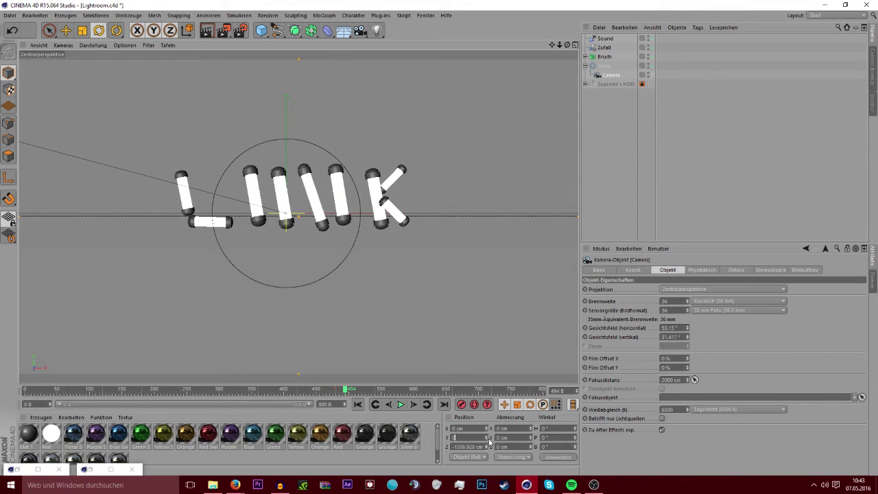
pyautogui.write('0')
pyautogui.click(552, 459)
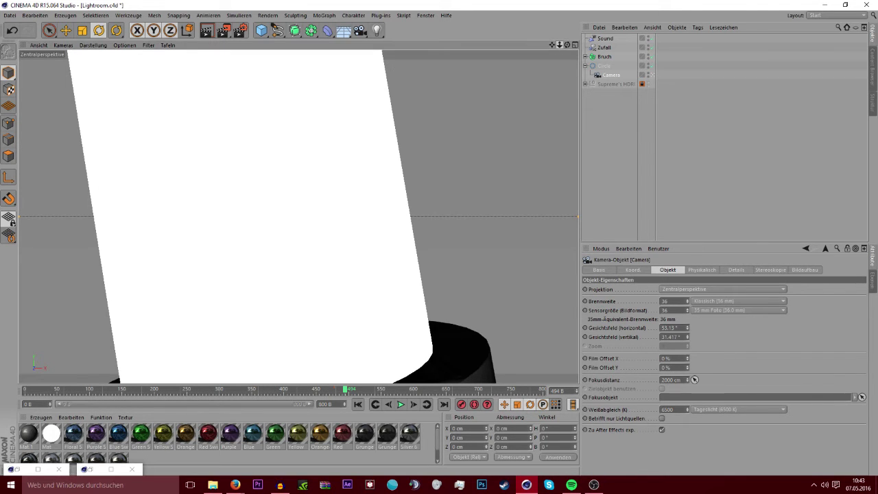
pyautogui.moveTo(560, 45); pyautogui.dragTo(560, 45)
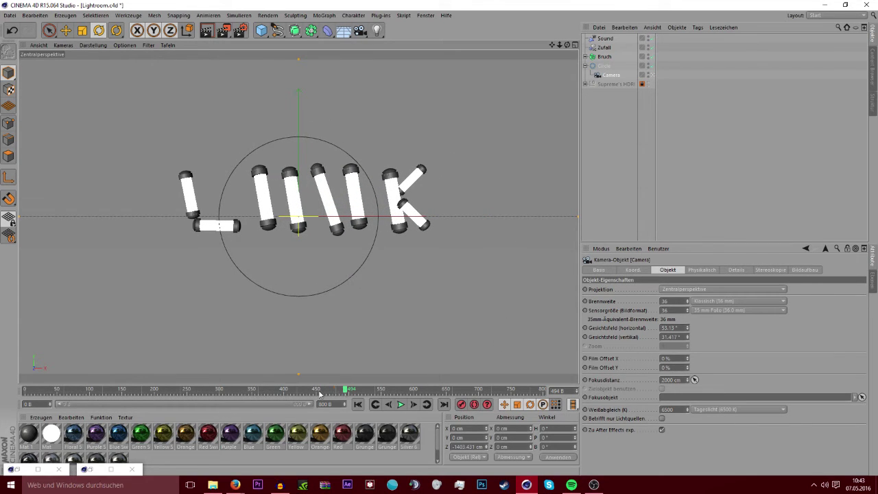
pyautogui.moveTo(319, 394); pyautogui.dragTo(25, 391)
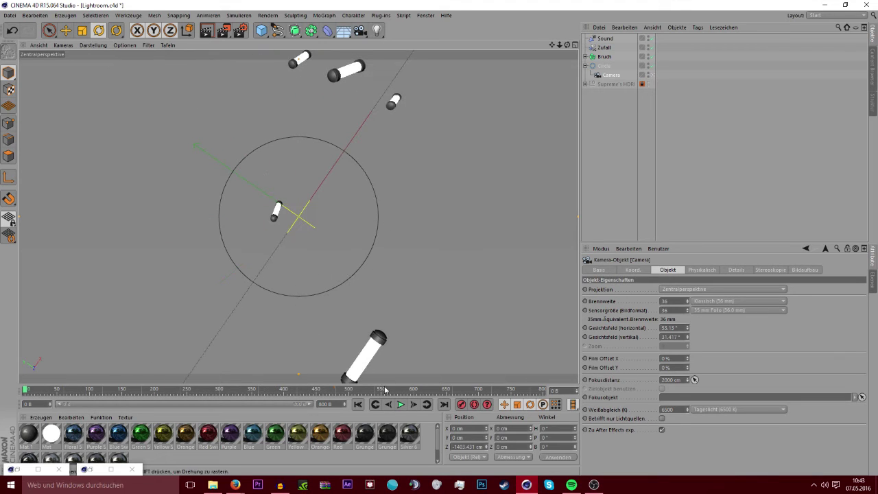
pyautogui.click(401, 404)
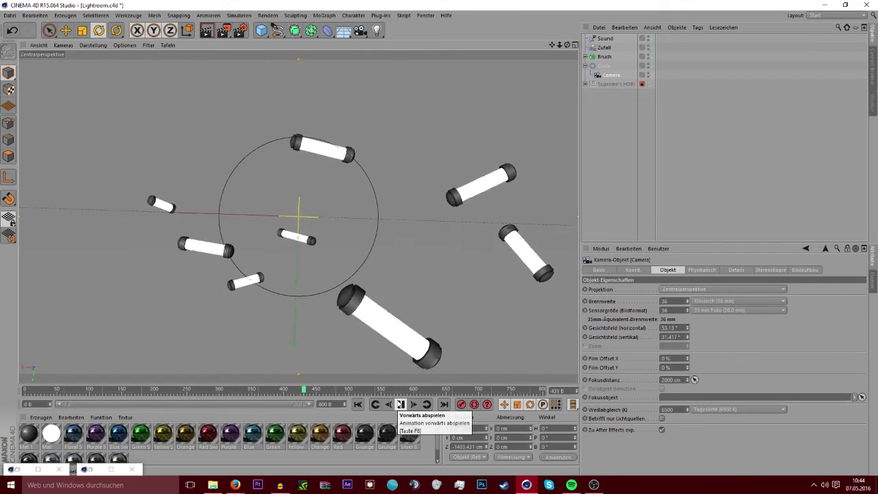
pyautogui.click(400, 404)
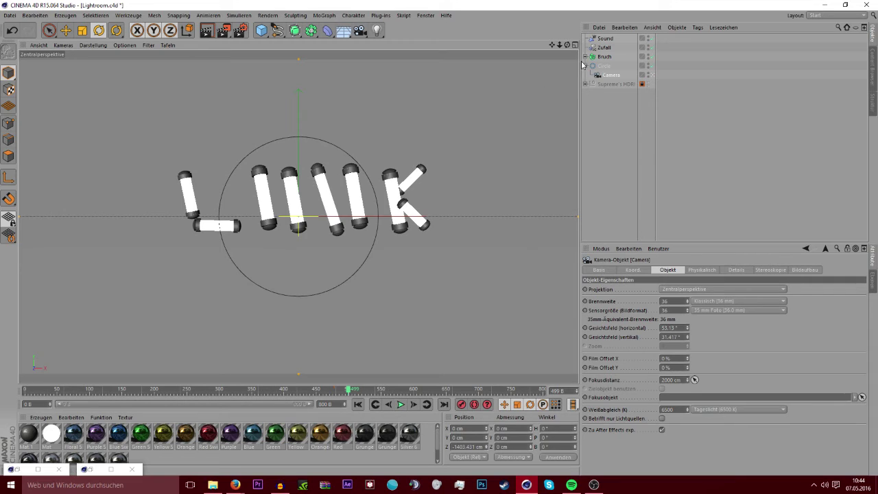
# With the Circle selected, move the playhead back to about frame 385 and play
pyautogui.click(605, 66)
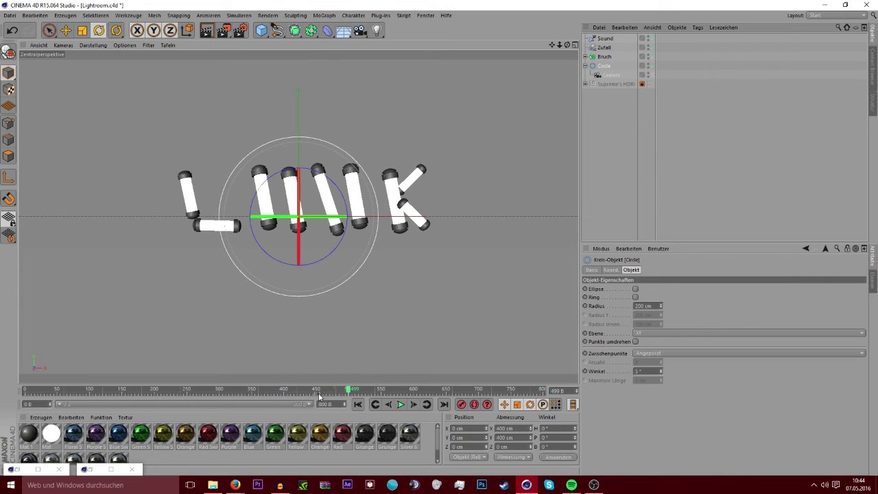
pyautogui.moveTo(320, 396); pyautogui.dragTo(307, 396)
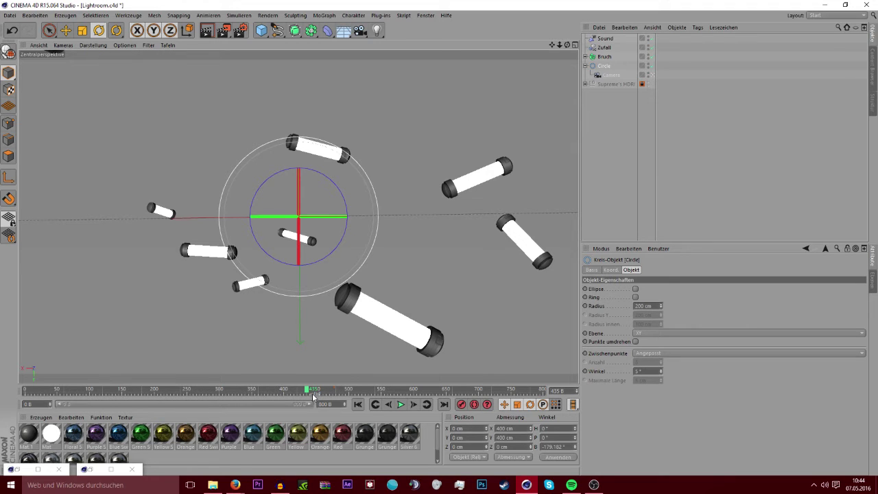
pyautogui.click(309, 397)
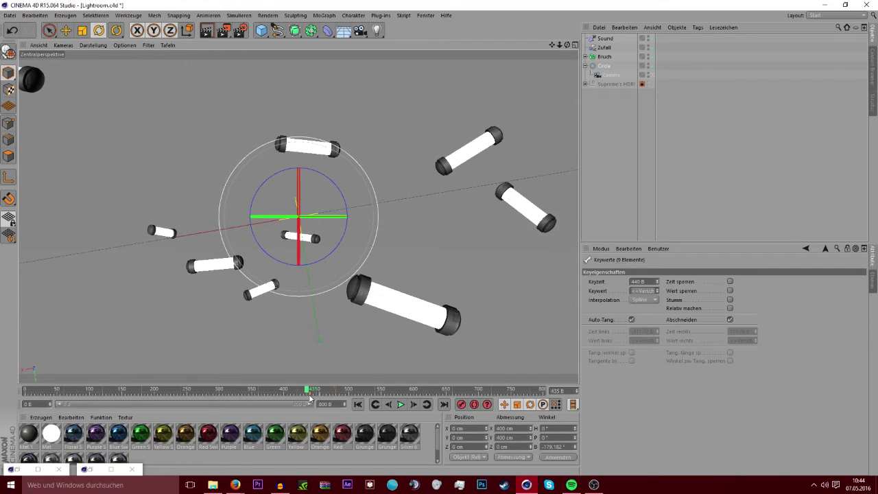
pyautogui.moveTo(307, 392); pyautogui.dragTo(297, 396)
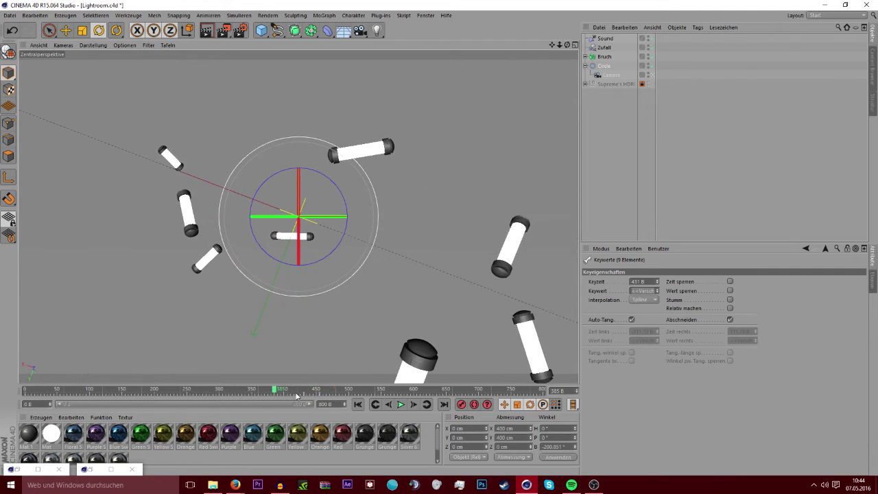
pyautogui.click(399, 404)
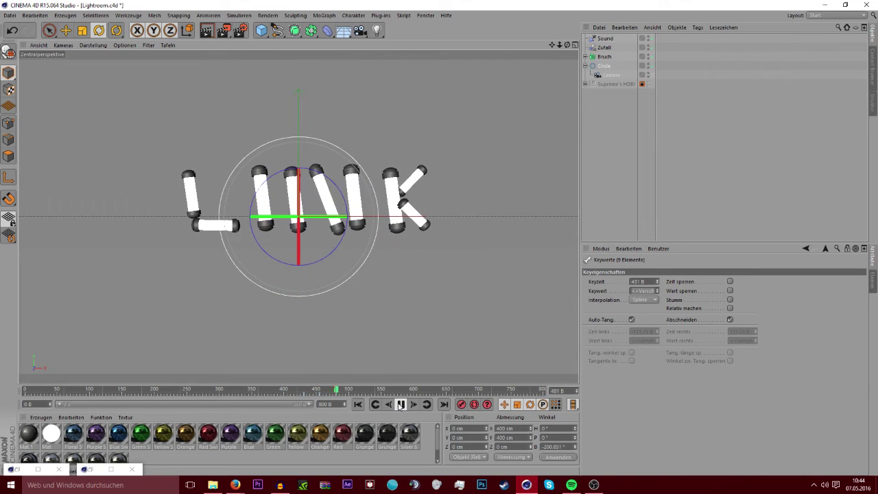
# Replay the LINK assembly a few times, stop playback, and park at frame 492
pyautogui.click(298, 390)
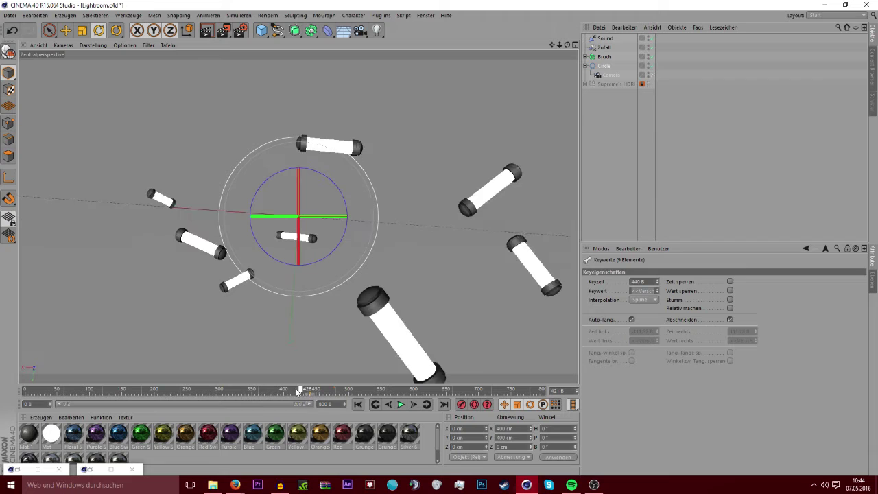
pyautogui.click(400, 405)
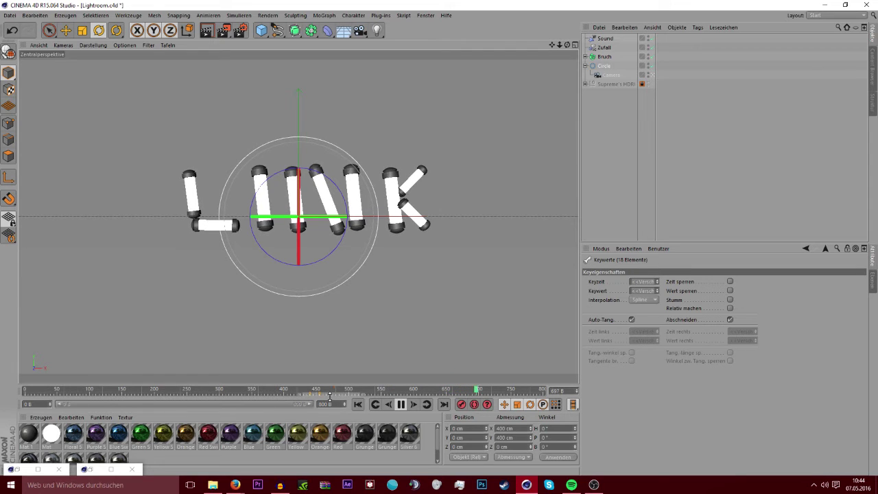
pyautogui.click(299, 391)
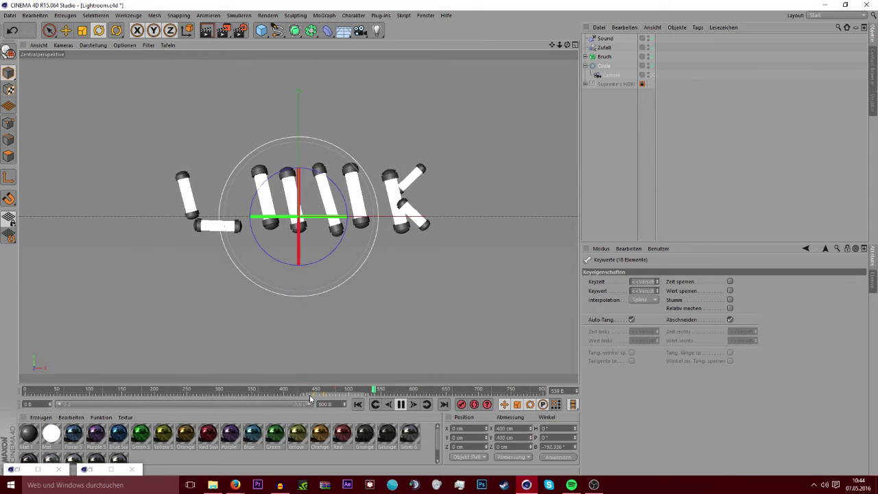
pyautogui.click(308, 393)
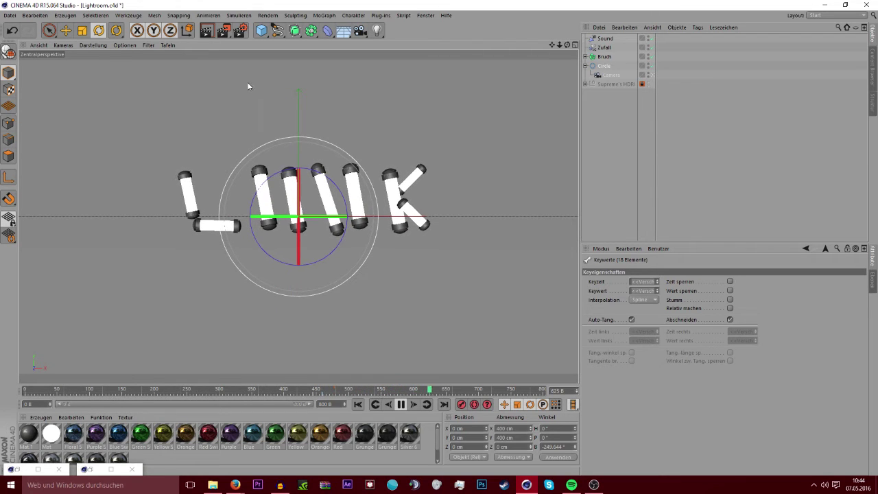
pyautogui.keyDown('ctrl'); pyautogui.click(609, 66); pyautogui.keyUp('ctrl')
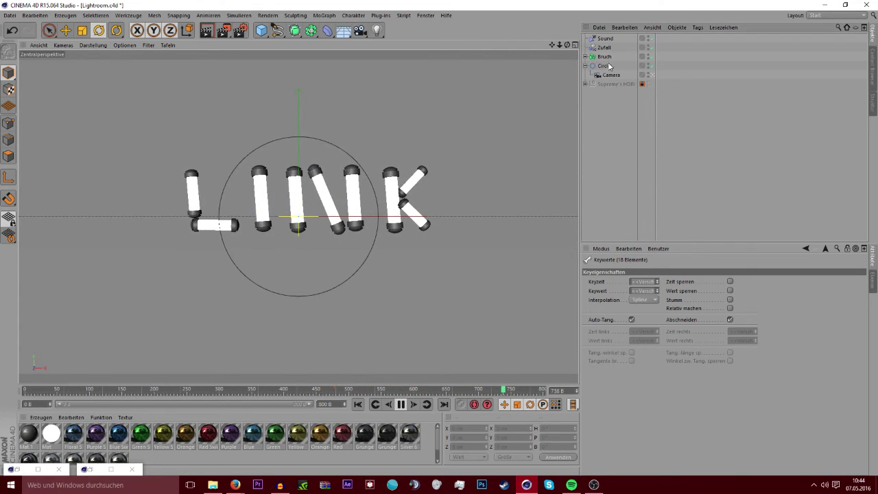
pyautogui.click(402, 404)
pyautogui.moveTo(247, 392); pyautogui.dragTo(344, 392)
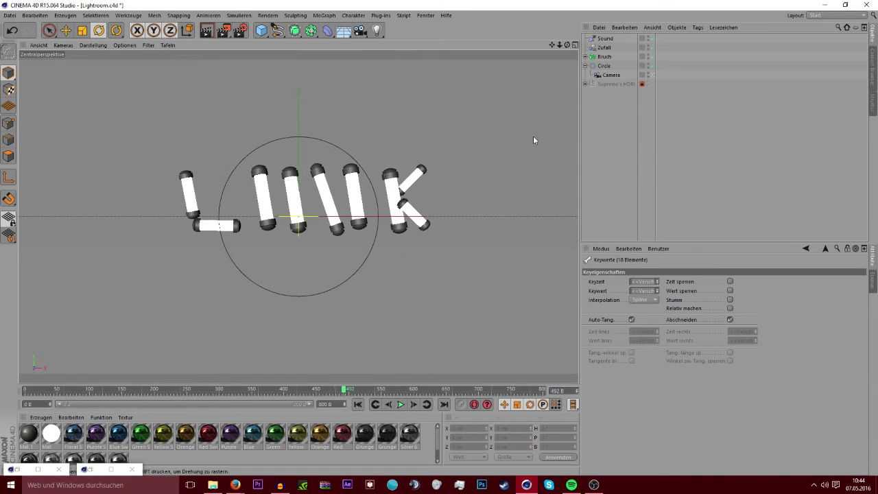
# Expand Bruch, select Öltank.4 (the N's diagonal tube), and scrub to the frame where LINK forms
pyautogui.click(586, 56)
pyautogui.click(604, 56)
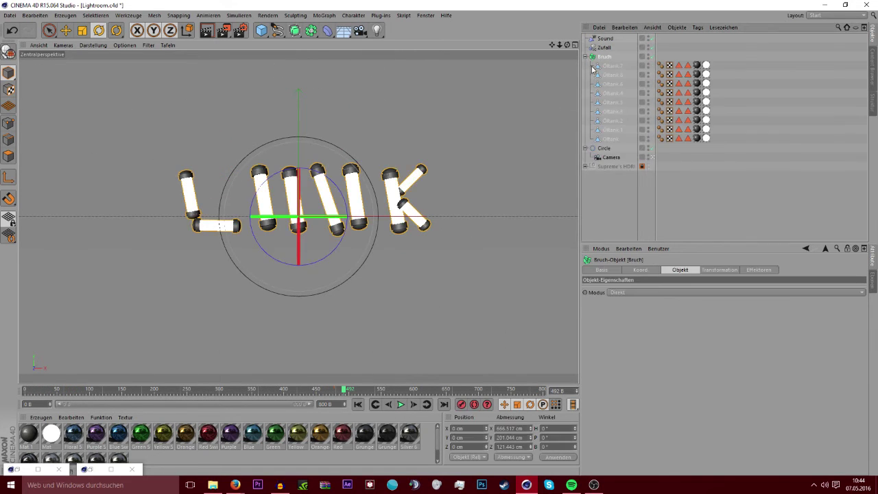
pyautogui.click(612, 84)
pyautogui.click(621, 130)
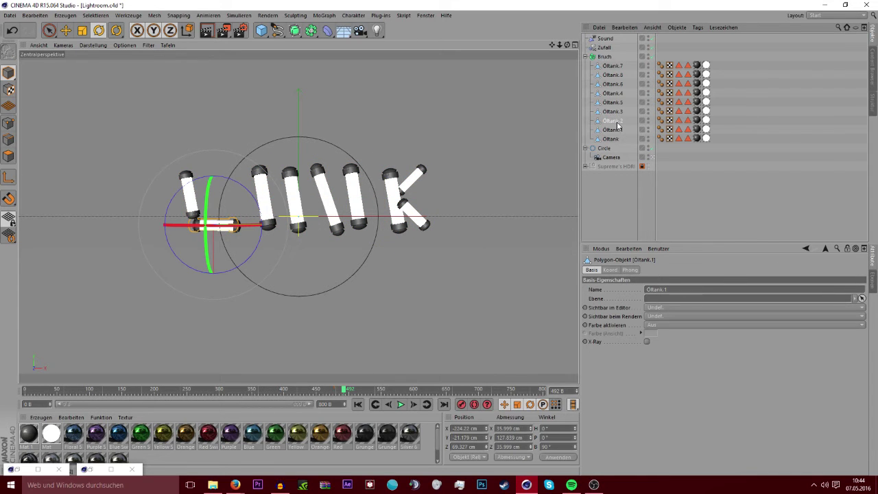
pyautogui.click(614, 102)
pyautogui.click(612, 93)
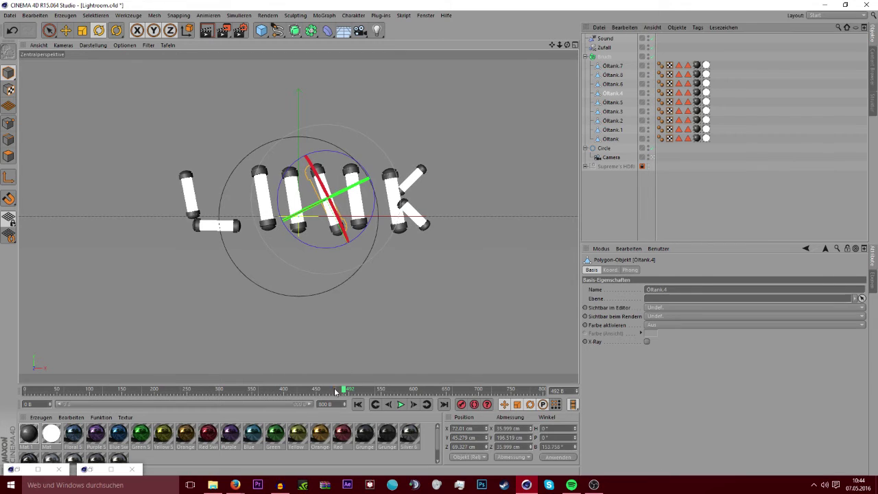
pyautogui.moveTo(343, 389)
pyautogui.mouseDown()
pyautogui.moveTo(330, 389)
pyautogui.moveTo(341, 391)
pyautogui.mouseUp()
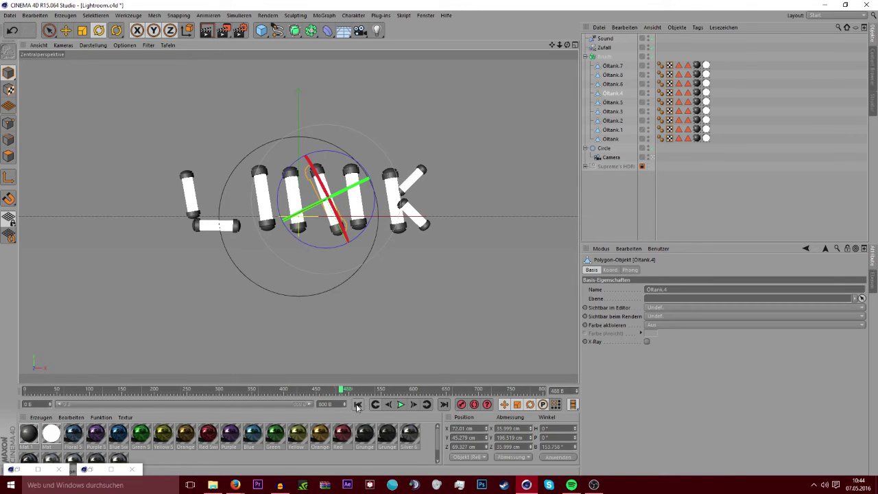
pyautogui.moveTo(337, 393)
pyautogui.mouseDown()
pyautogui.moveTo(314, 391)
pyautogui.moveTo(323, 394)
pyautogui.mouseUp()
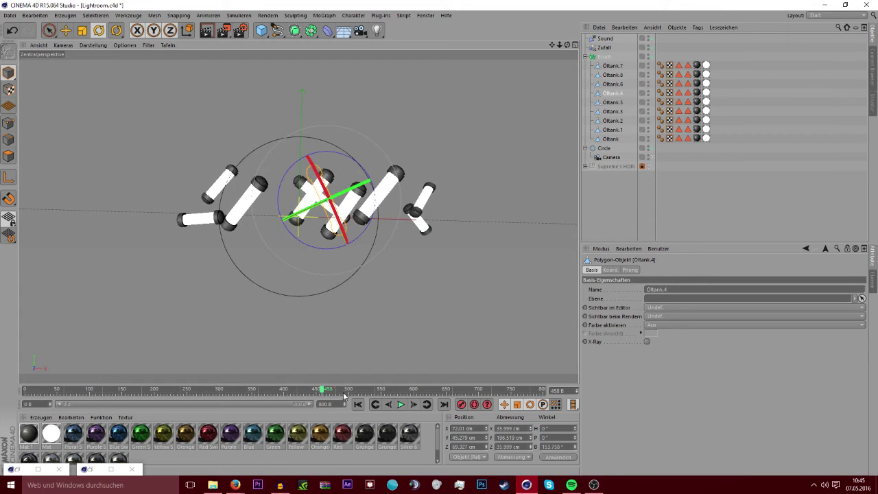
pyautogui.moveTo(336, 393); pyautogui.dragTo(336, 391)
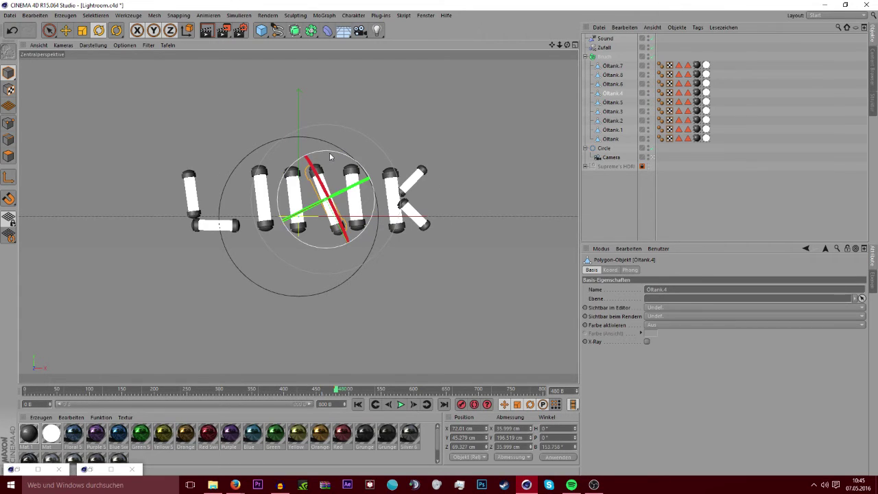
# Bank Öltank.4 to 146.127°, check the pose at frame 631, and replay the animation
pyautogui.moveTo(329, 152); pyautogui.dragTo(316, 159)
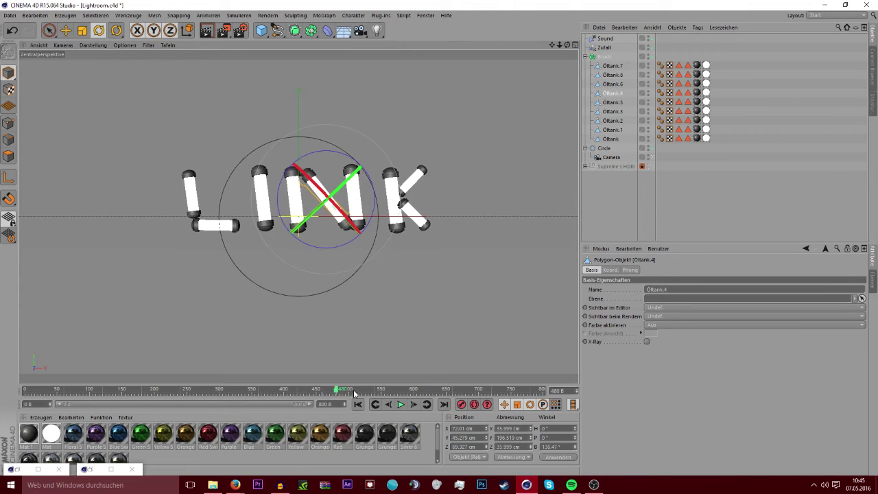
pyautogui.moveTo(336, 393); pyautogui.dragTo(552, 386)
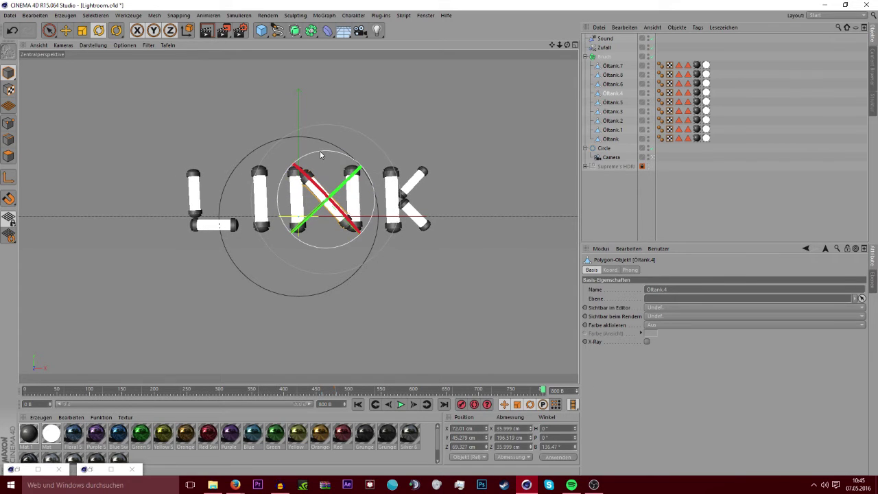
pyautogui.moveTo(320, 152); pyautogui.dragTo(328, 149)
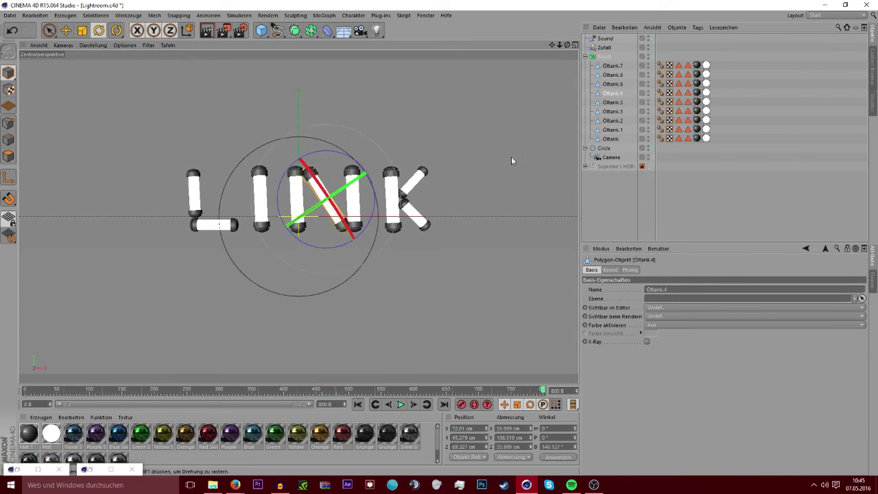
pyautogui.click(401, 405)
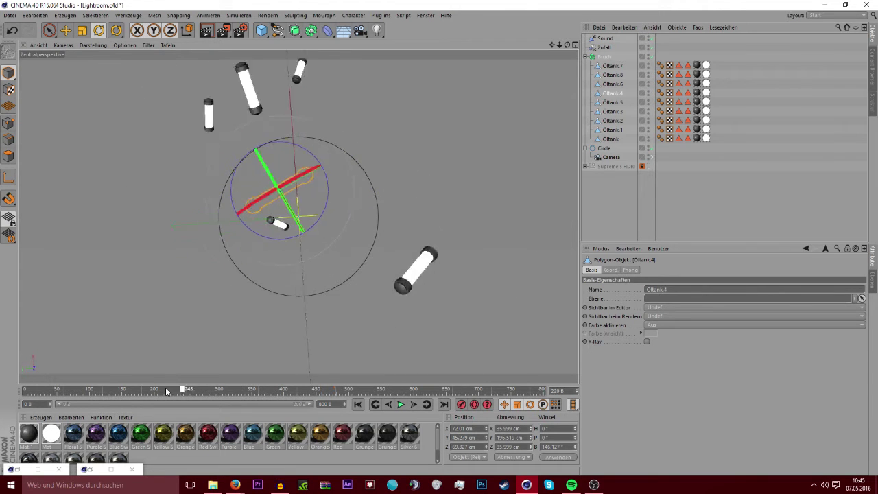
pyautogui.click(508, 311)
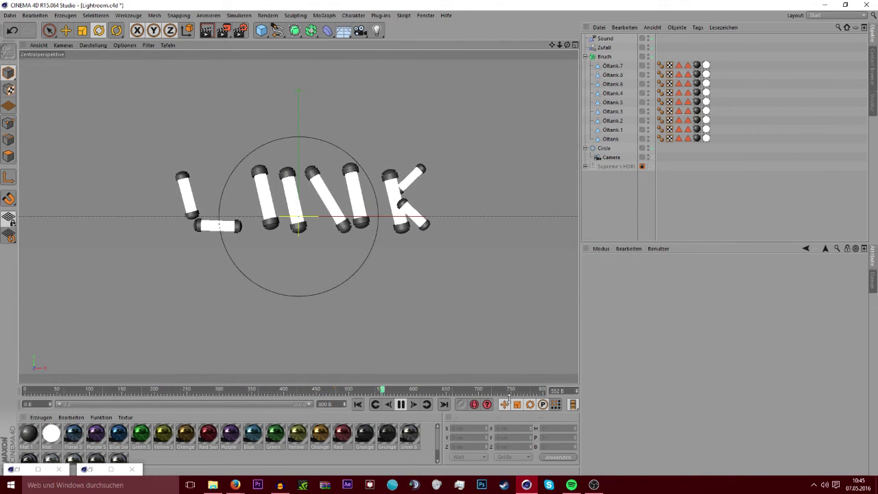
# Stop playback and check Öltank.5, .3 and .2, ending on Öltank.4, the N's diagonal tube
pyautogui.click(405, 404)
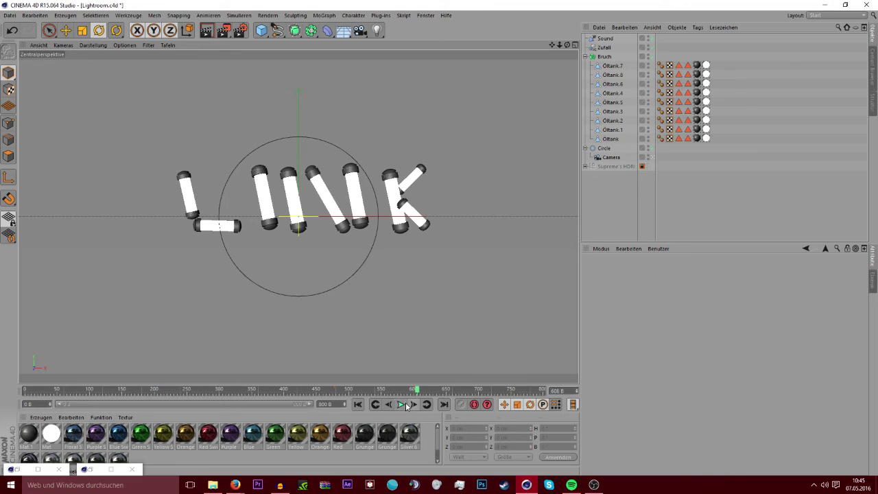
pyautogui.click(602, 84)
pyautogui.click(603, 102)
pyautogui.click(604, 113)
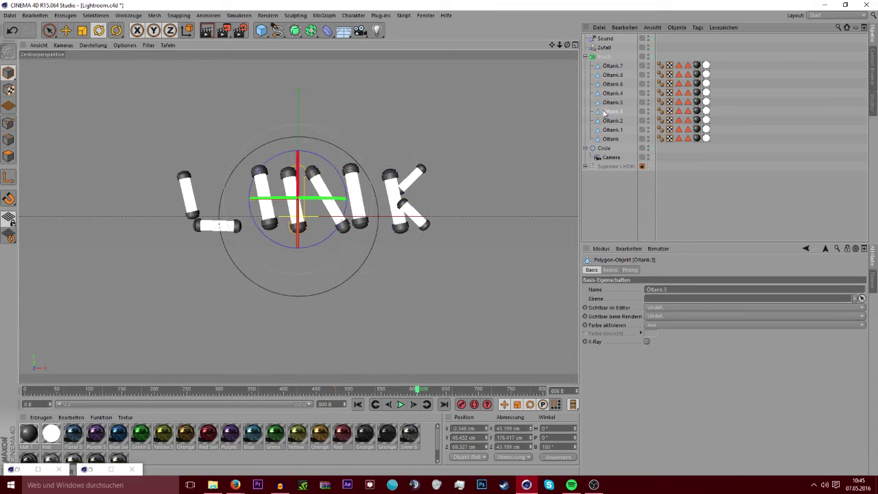
pyautogui.click(605, 121)
pyautogui.click(609, 94)
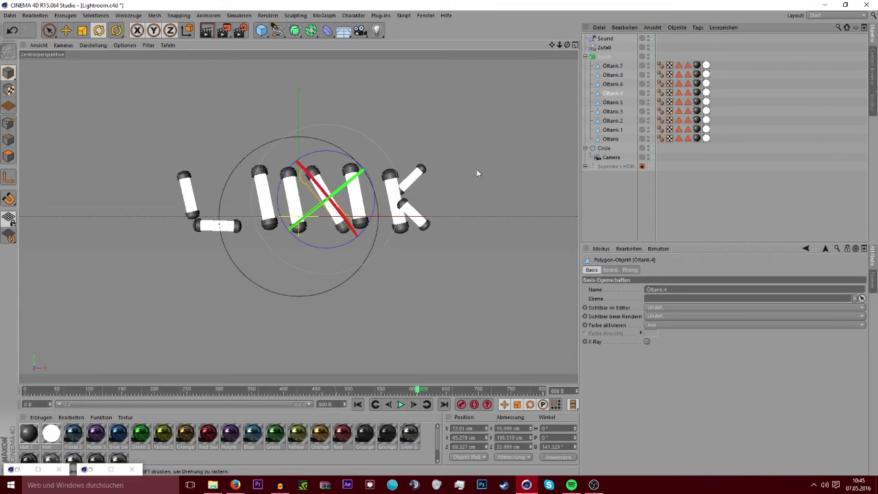
# At about frame 509, rotate Öltank.4 roughly 11 degrees, then replay from around frame 400
pyautogui.moveTo(334, 391)
pyautogui.mouseDown()
pyautogui.moveTo(530, 390)
pyautogui.moveTo(323, 389)
pyautogui.moveTo(450, 382)
pyautogui.mouseUp()
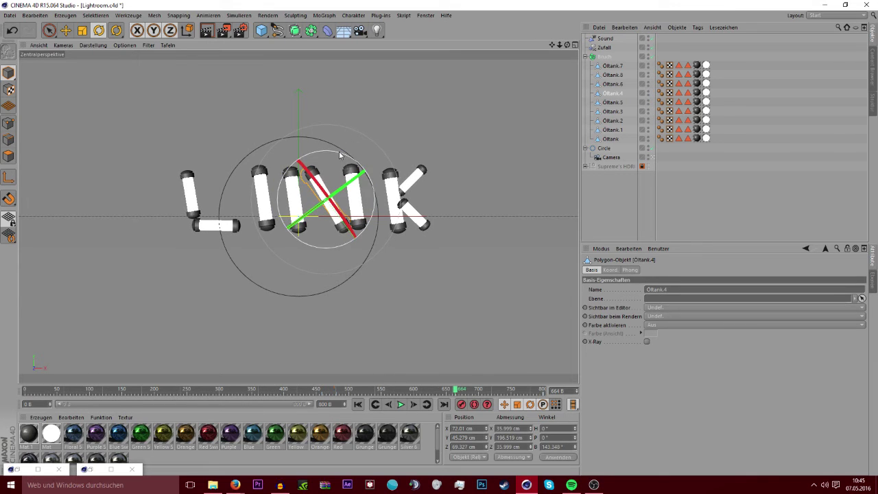
pyautogui.moveTo(339, 151); pyautogui.dragTo(331, 158)
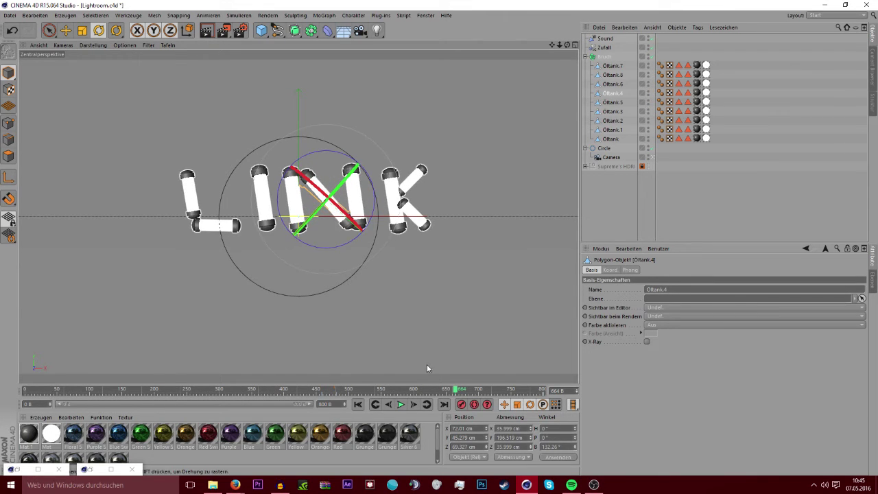
pyautogui.moveTo(459, 394); pyautogui.dragTo(417, 396)
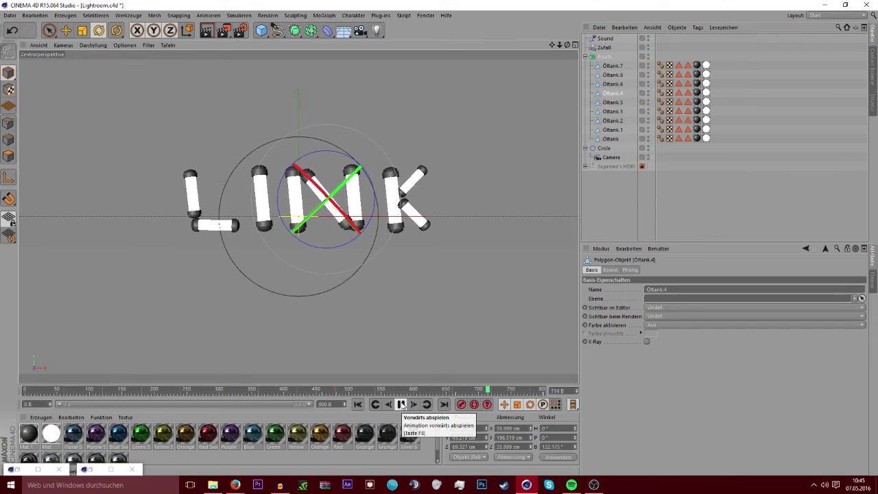
pyautogui.click(288, 390)
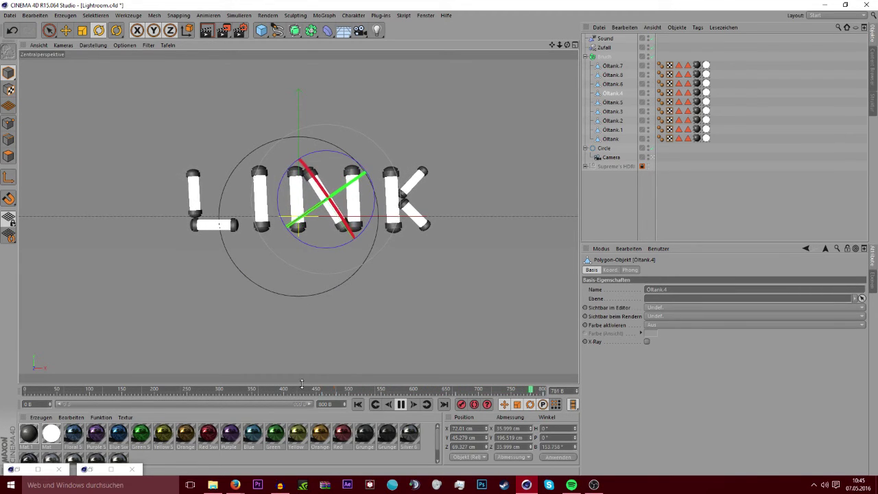
pyautogui.click(609, 220)
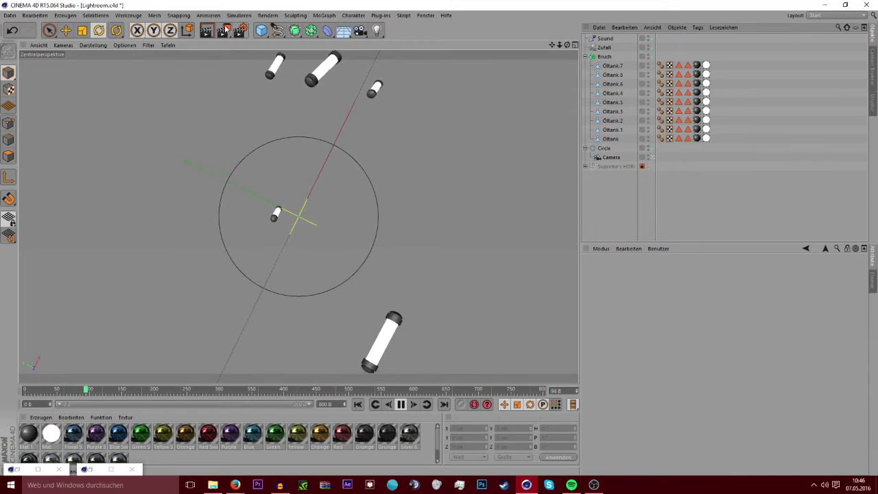
pyautogui.click(208, 31)
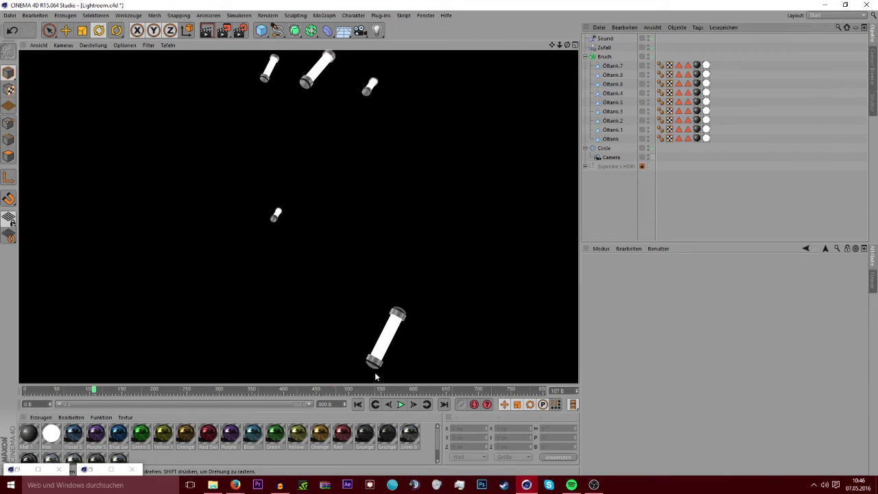
pyautogui.click(401, 405)
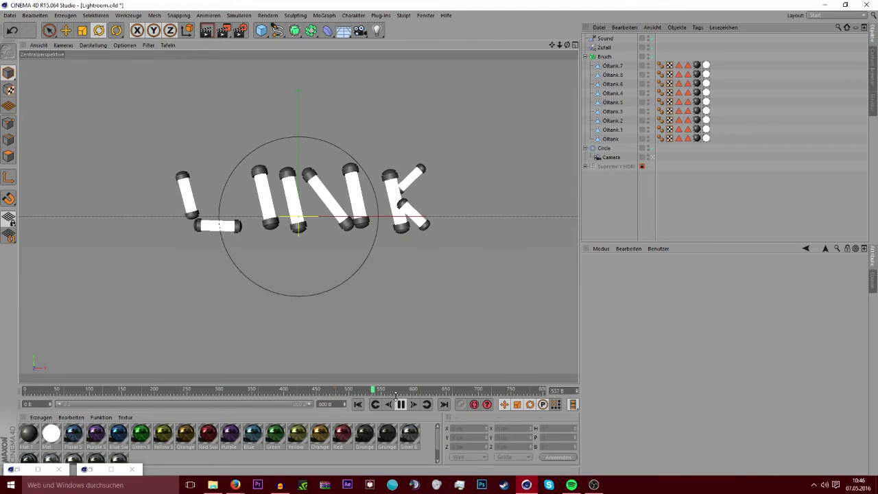
pyautogui.click(208, 30)
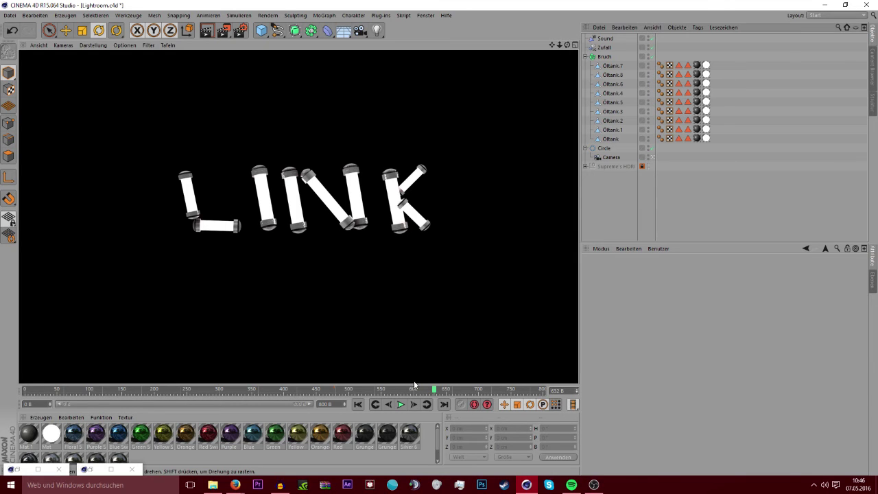
pyautogui.click(406, 404)
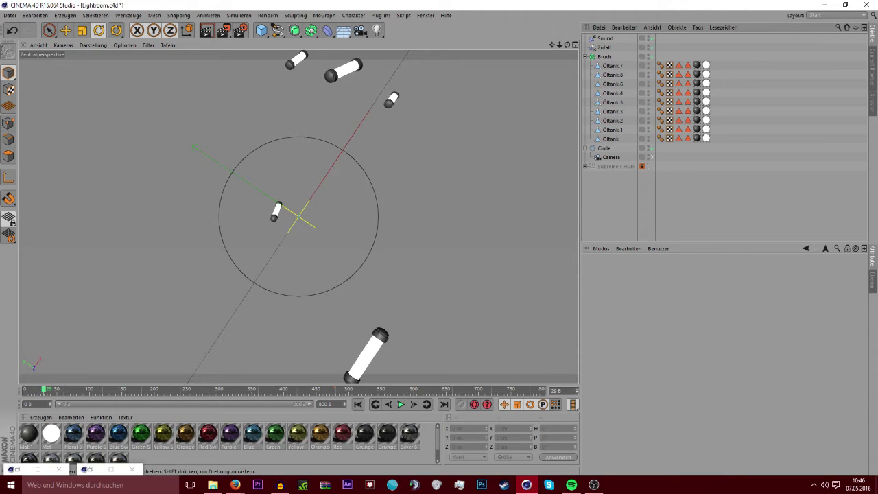
pyautogui.moveTo(187, 388); pyautogui.dragTo(526, 380)
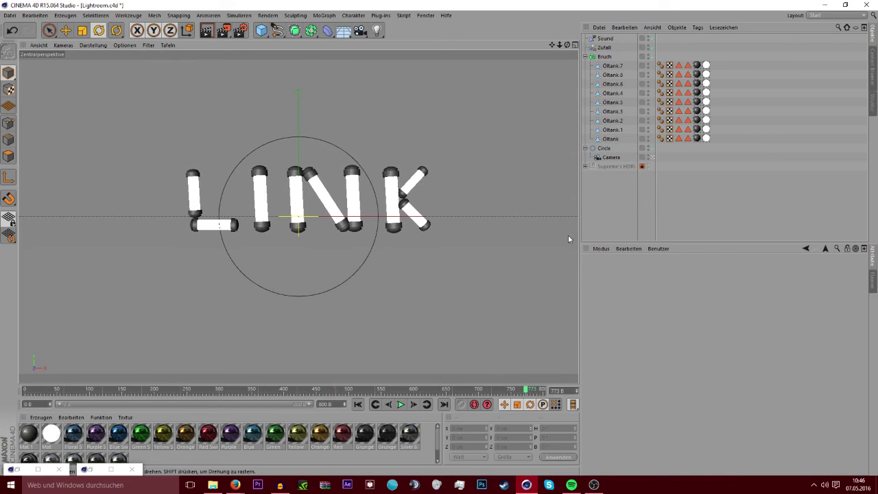
pyautogui.moveTo(525, 389); pyautogui.dragTo(23, 388)
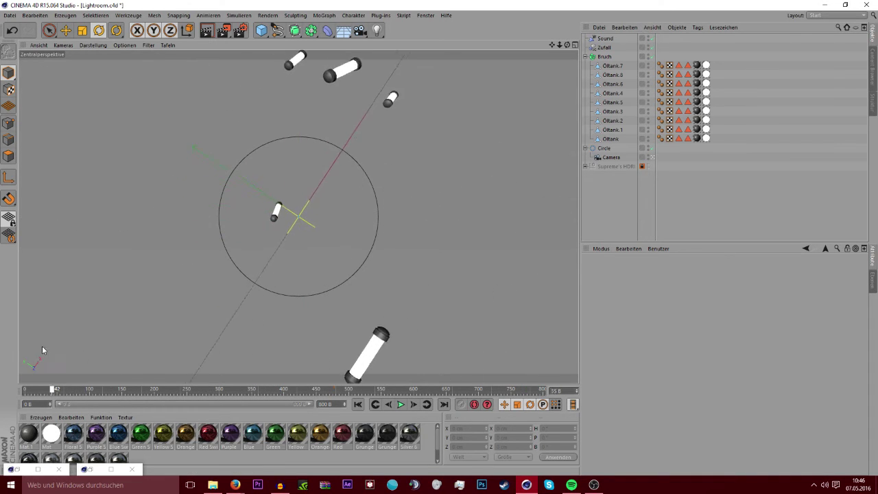
pyautogui.click(400, 405)
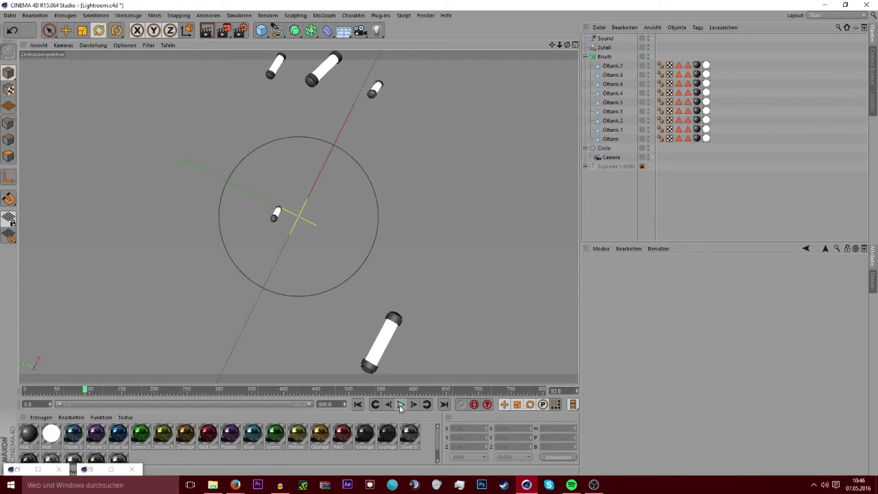
# Add a Text spline object from the spline shapes palette, about 389.16 by 142.383 cm
pyautogui.click(278, 30)
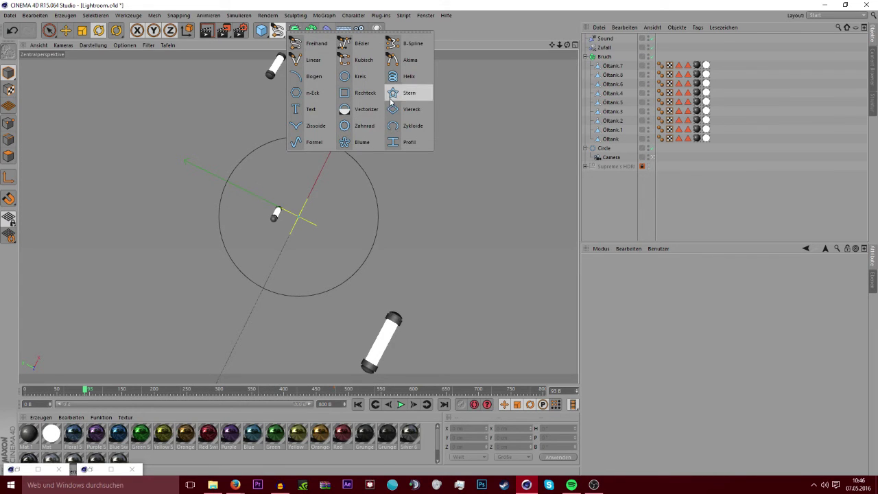
pyautogui.click(314, 108)
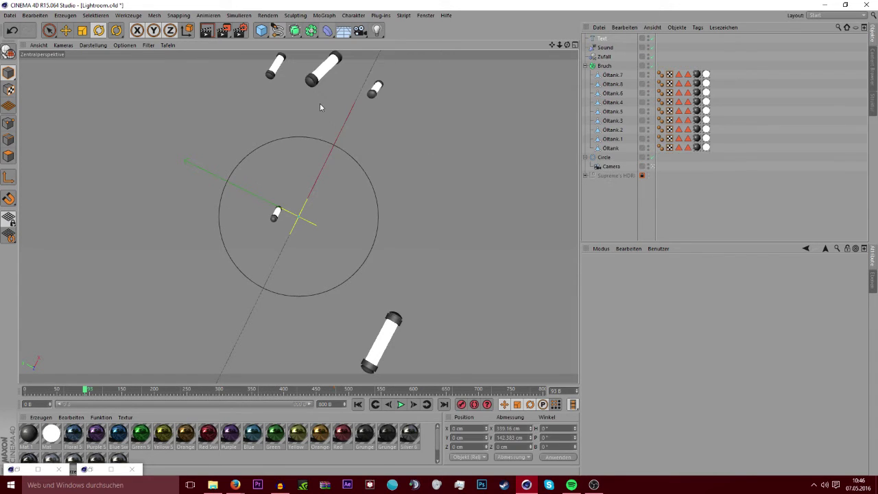
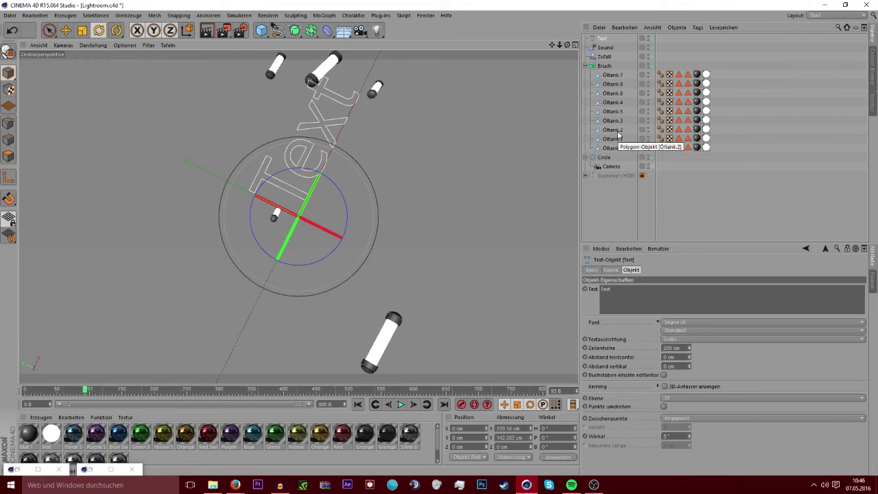
# Go to frame 636 and slide the text object left behind the tube letters
pyautogui.click(66, 30)
pyautogui.moveTo(157, 389); pyautogui.dragTo(436, 389)
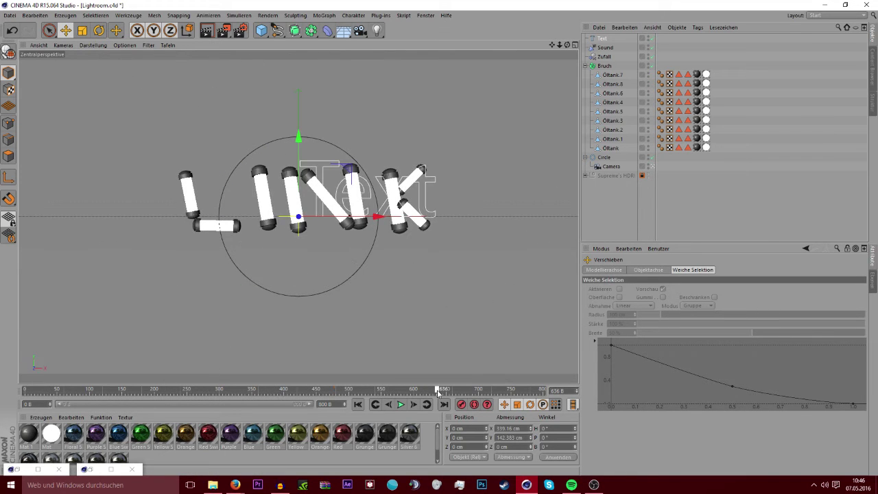
pyautogui.moveTo(371, 220); pyautogui.dragTo(308, 219)
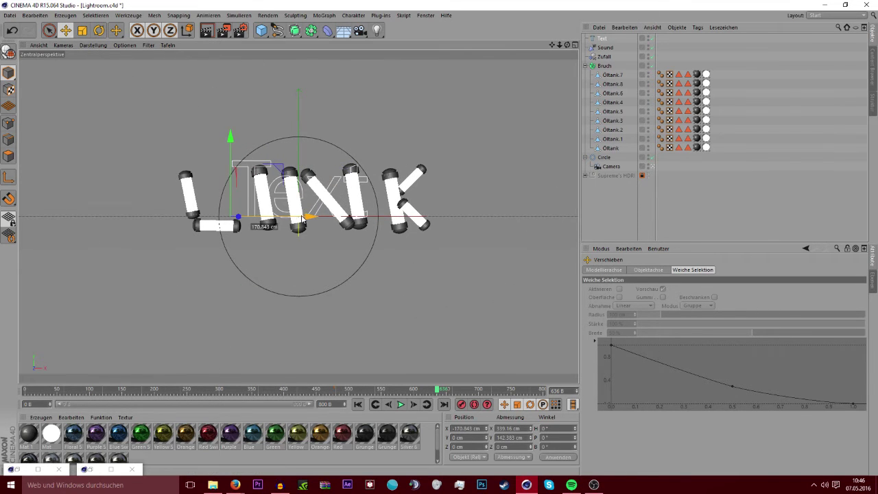
# Change the text to LINK with 51 cm horizontal letter spacing
pyautogui.click(602, 40)
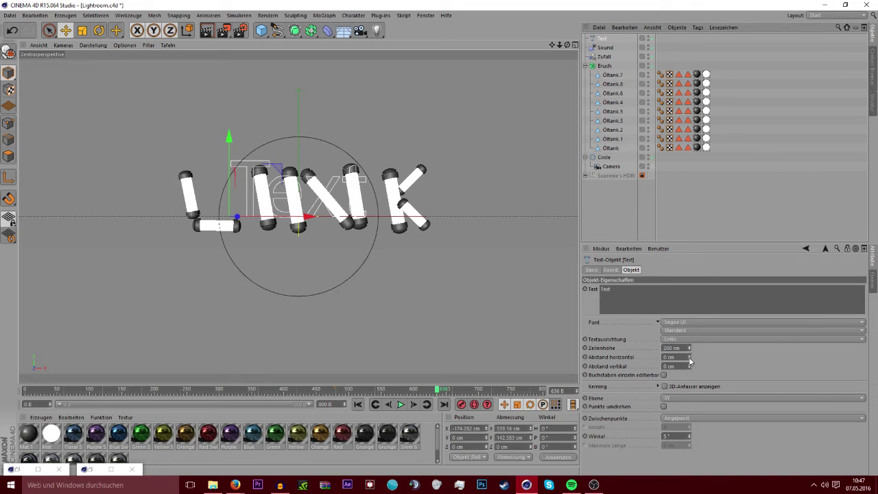
pyautogui.moveTo(690, 360); pyautogui.dragTo(684, 346)
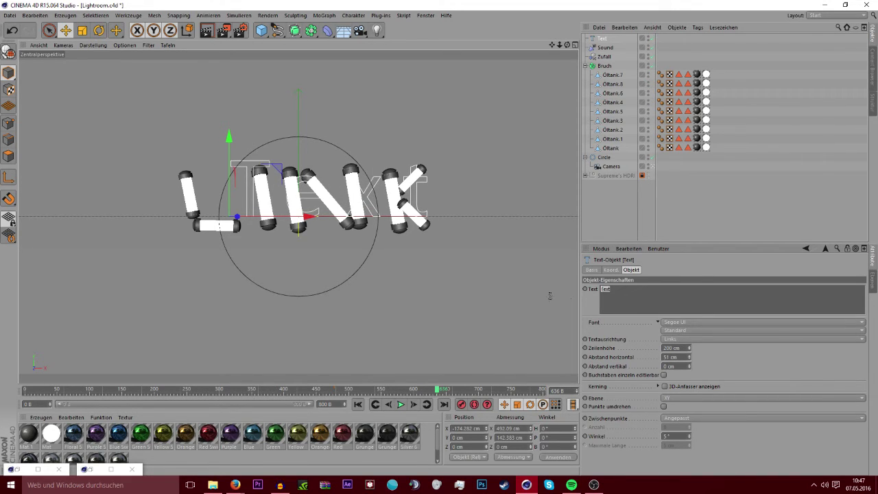
pyautogui.write('LINK')
pyautogui.click(681, 217)
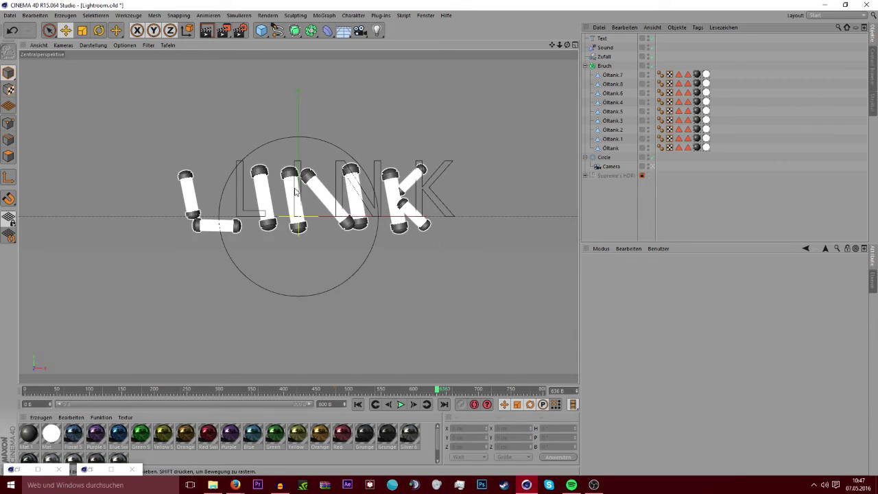
# Move the LINK text to about X -260.277 cm, Y 35.544 cm to line up with the tubes
pyautogui.click(607, 39)
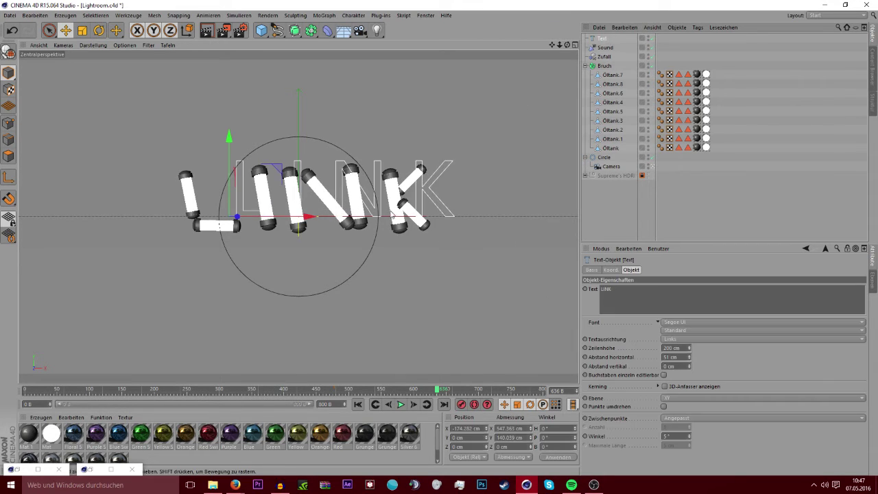
pyautogui.moveTo(290, 220); pyautogui.dragTo(255, 220)
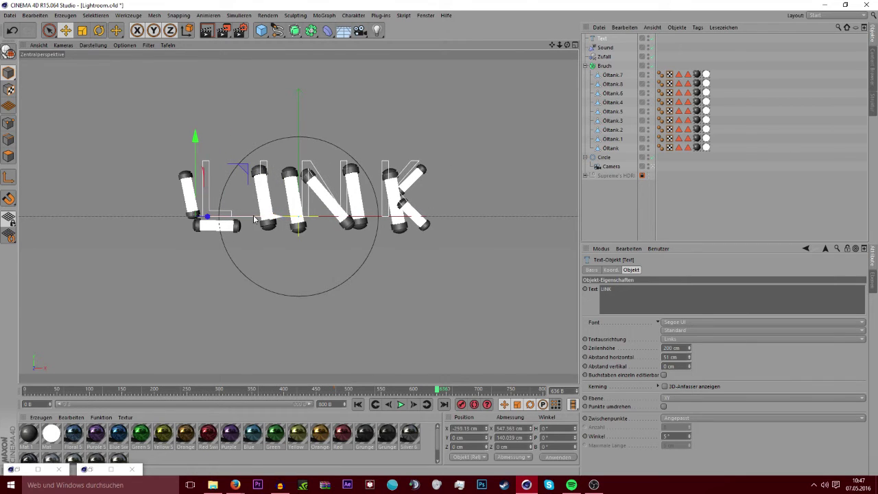
pyautogui.moveTo(199, 155); pyautogui.dragTo(199, 169)
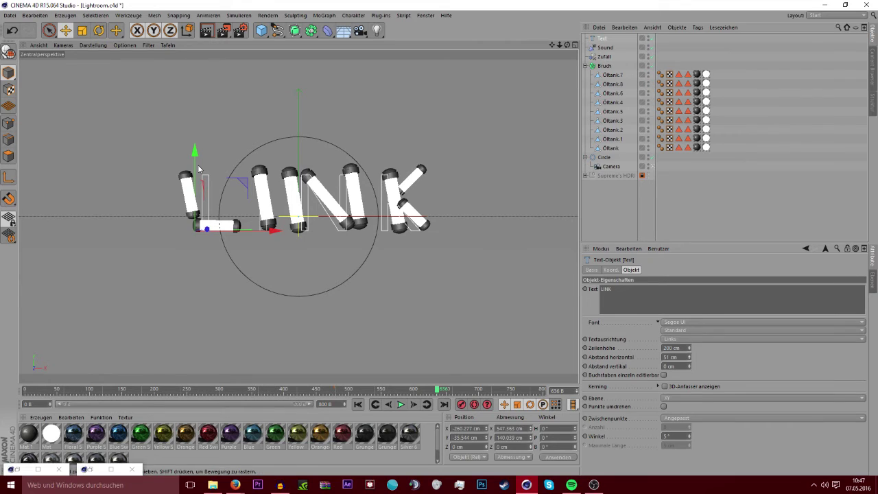
# Switch the LINK text to the PRIMETIME font and nudge it left to X -280.916 cm
pyautogui.click(691, 323)
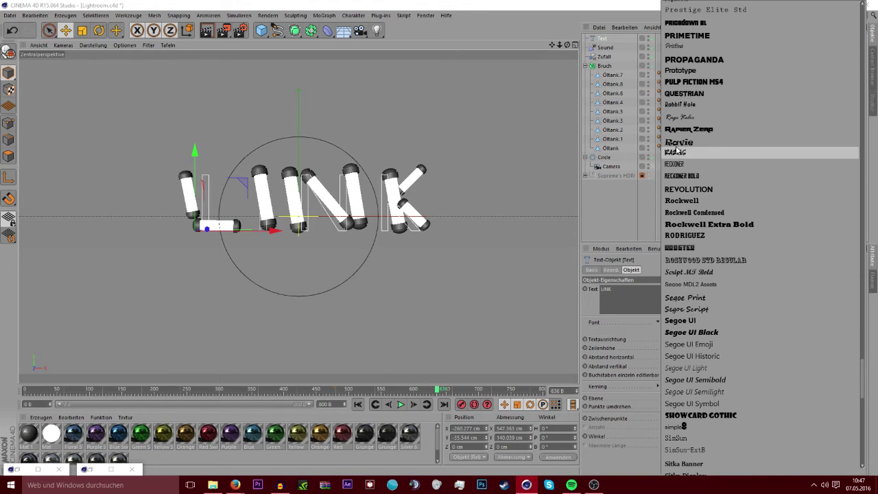
pyautogui.scroll(3, 693, 175)
pyautogui.scroll(5, 695, 175)
pyautogui.scroll(5, 695, 175)
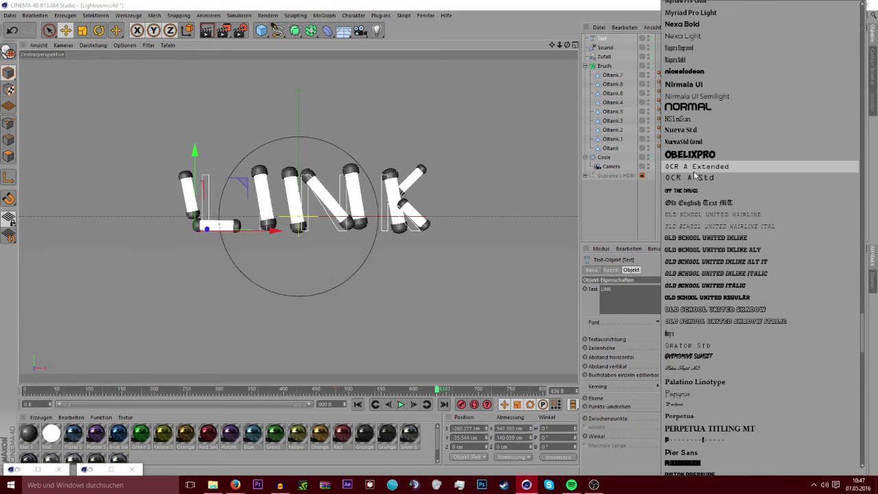
pyautogui.scroll(-5, 696, 199)
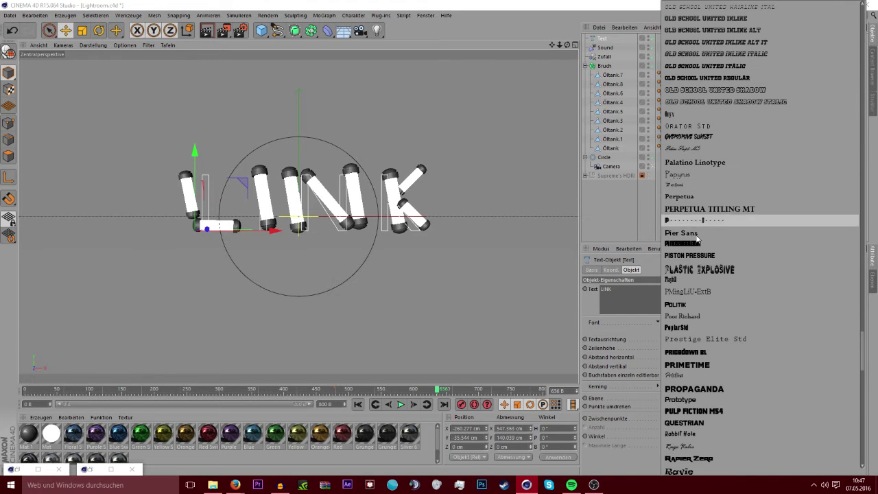
pyautogui.click(690, 365)
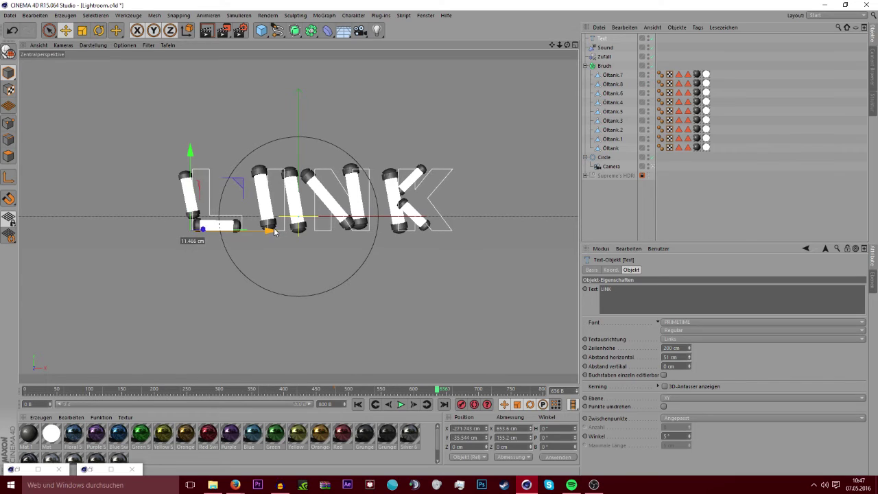
pyautogui.moveTo(279, 232); pyautogui.dragTo(207, 225)
pyautogui.click(639, 186)
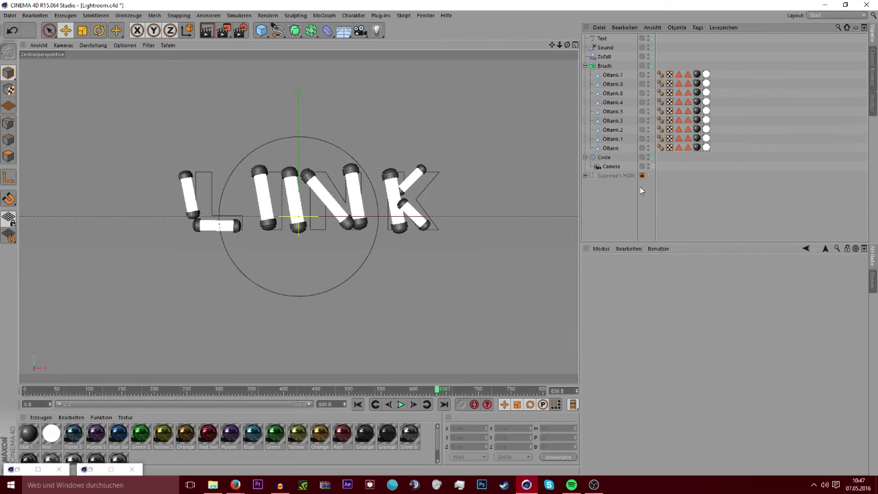
# Add a Sweep object from the generators list
pyautogui.click(264, 32)
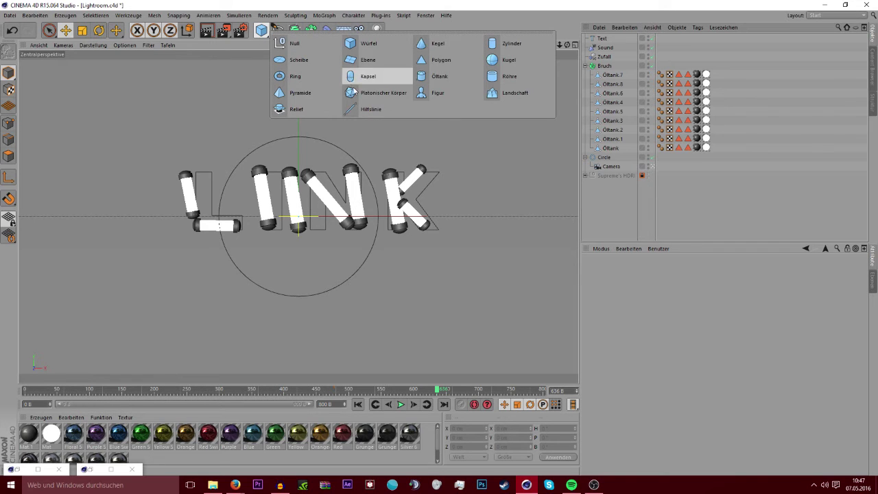
pyautogui.click(276, 29)
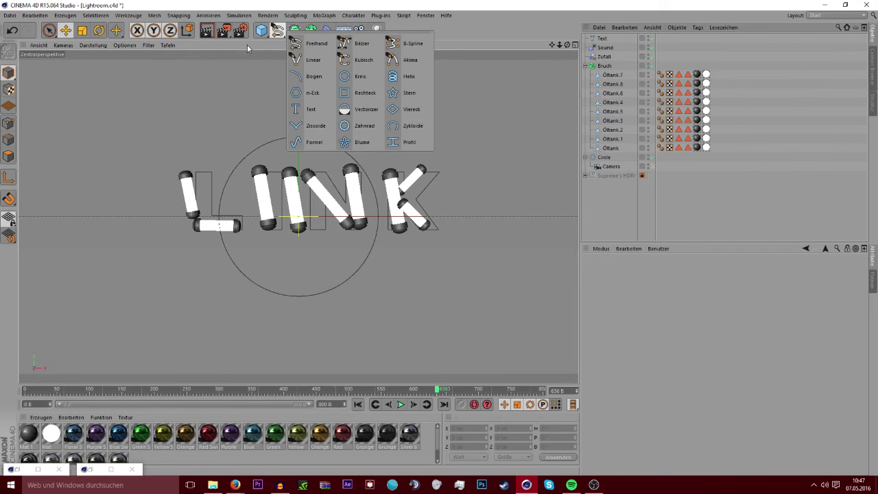
pyautogui.click(294, 30)
pyautogui.click(321, 74)
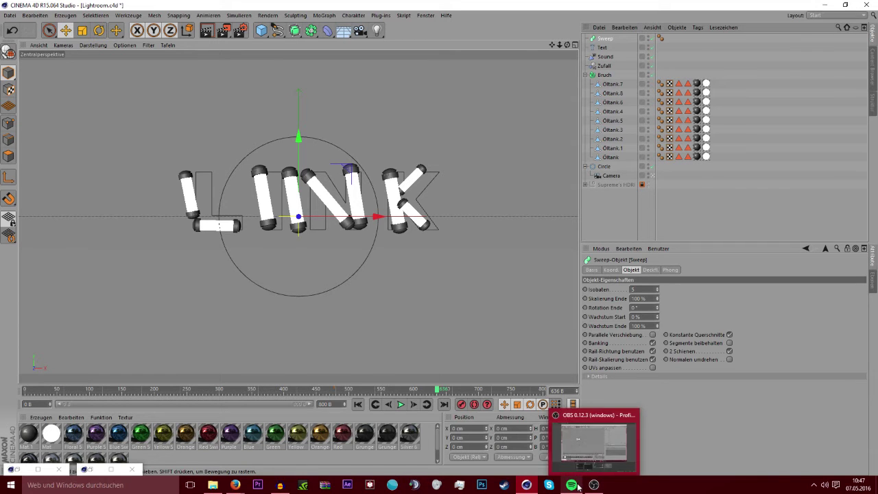
pyautogui.moveTo(570, 485)
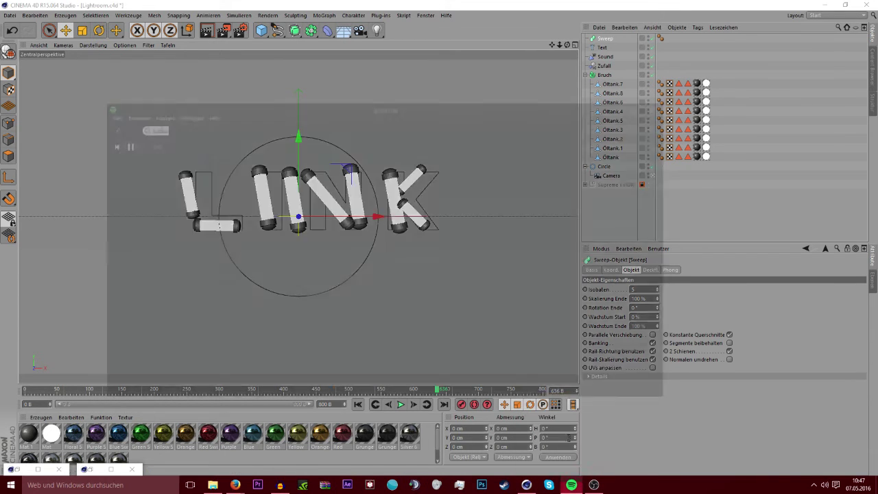
# Turn down the Spotify music volume and minimize the player
pyautogui.click(571, 431)
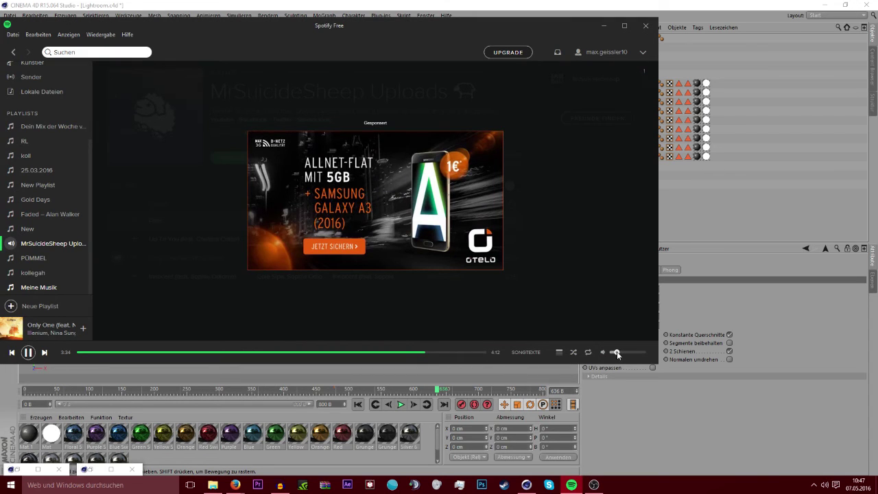
pyautogui.moveTo(617, 353); pyautogui.dragTo(614, 354)
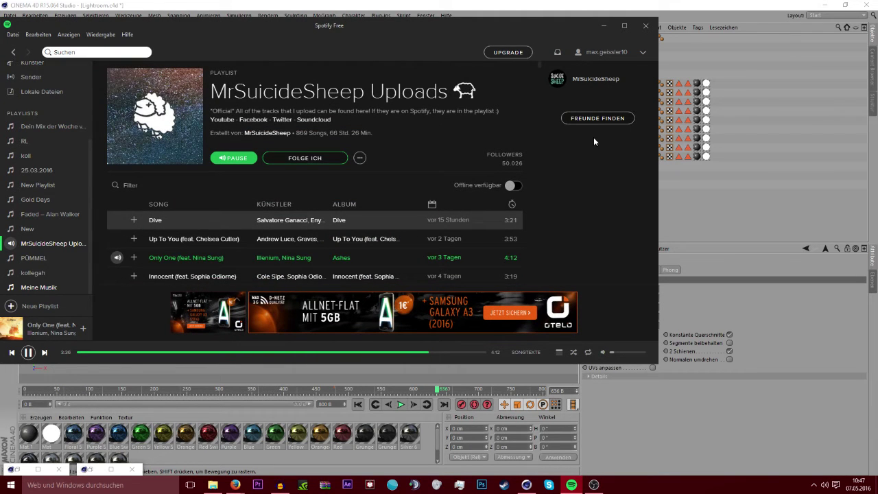
pyautogui.click(600, 28)
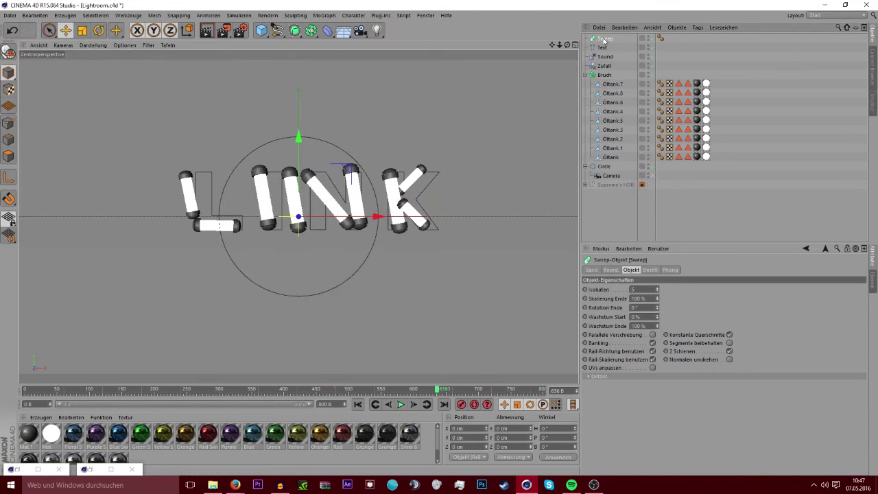
# Move to frame 503 and place the Text object inside the Sweep
pyautogui.click(326, 389)
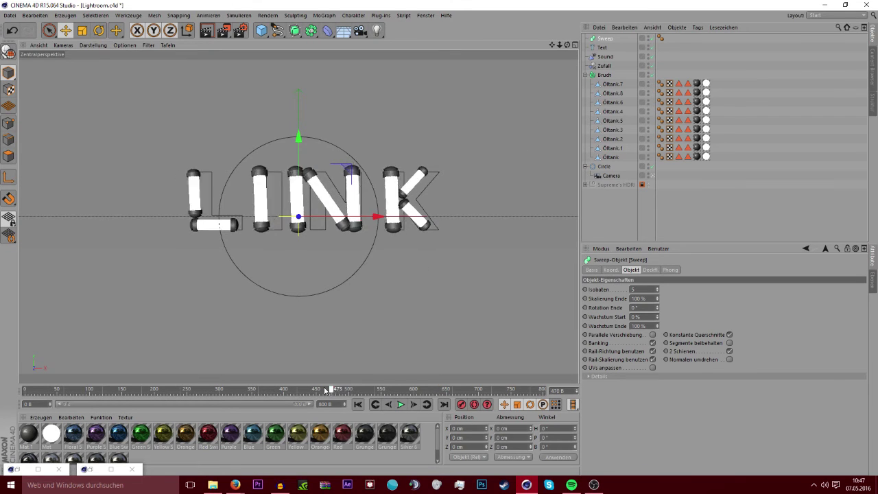
pyautogui.moveTo(326, 389); pyautogui.dragTo(349, 389)
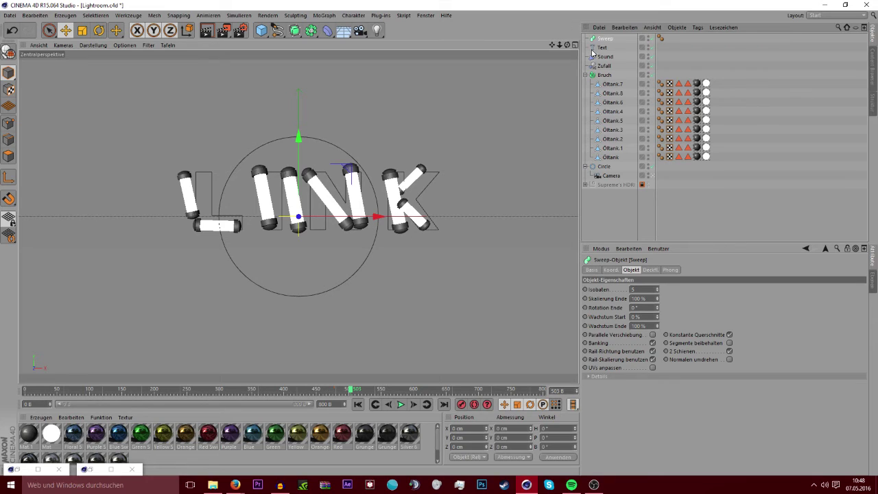
pyautogui.moveTo(593, 52); pyautogui.dragTo(605, 47)
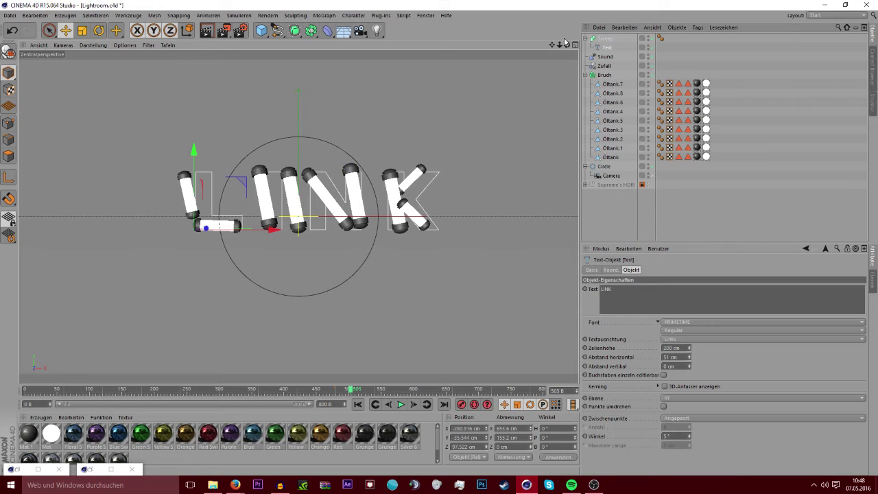
pyautogui.click(278, 30)
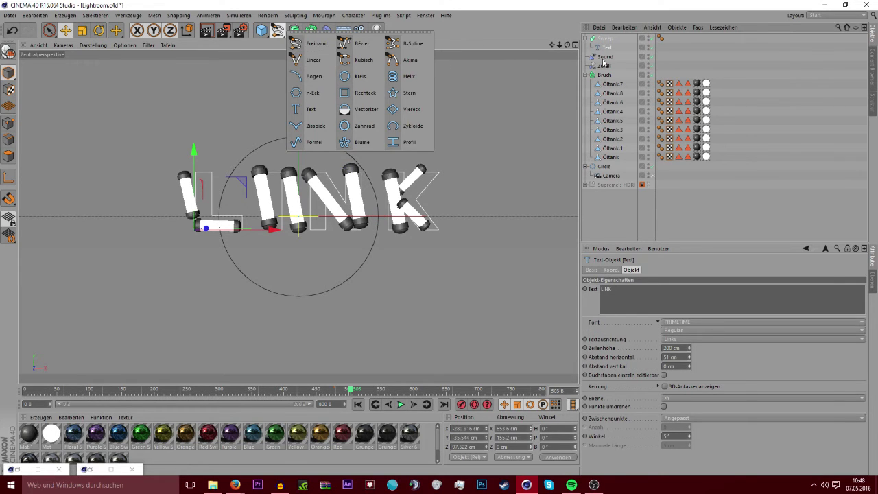
pyautogui.click(314, 76)
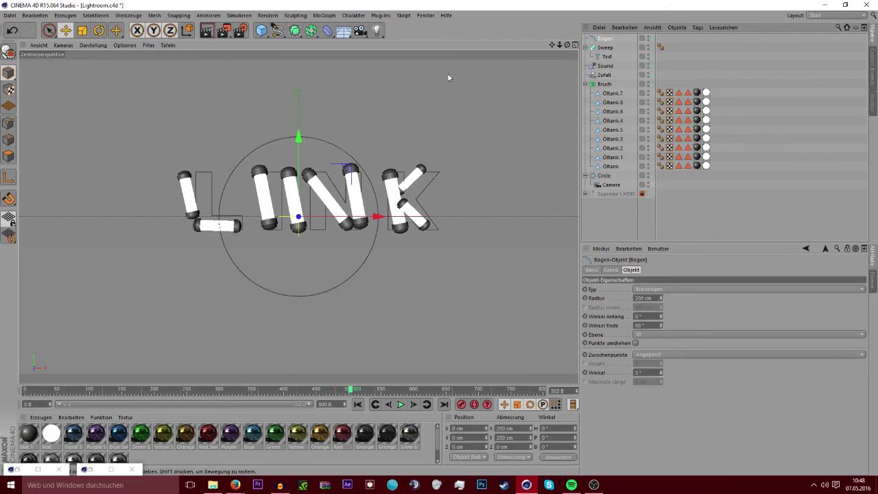
pyautogui.press('Delete')
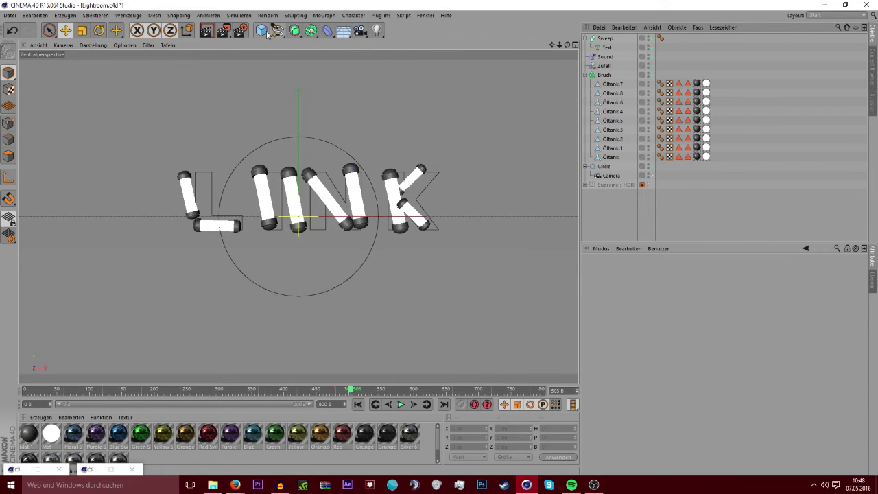
pyautogui.click(277, 31)
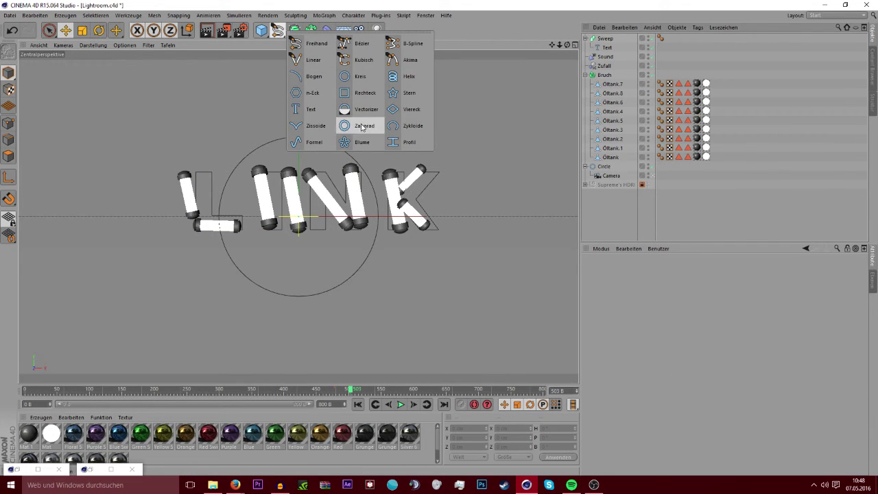
pyautogui.click(373, 83)
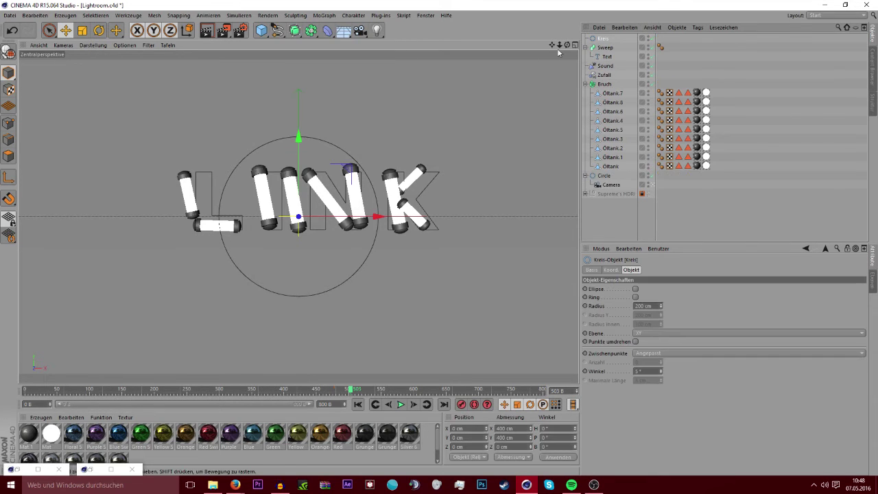
pyautogui.moveTo(606, 40); pyautogui.dragTo(606, 49)
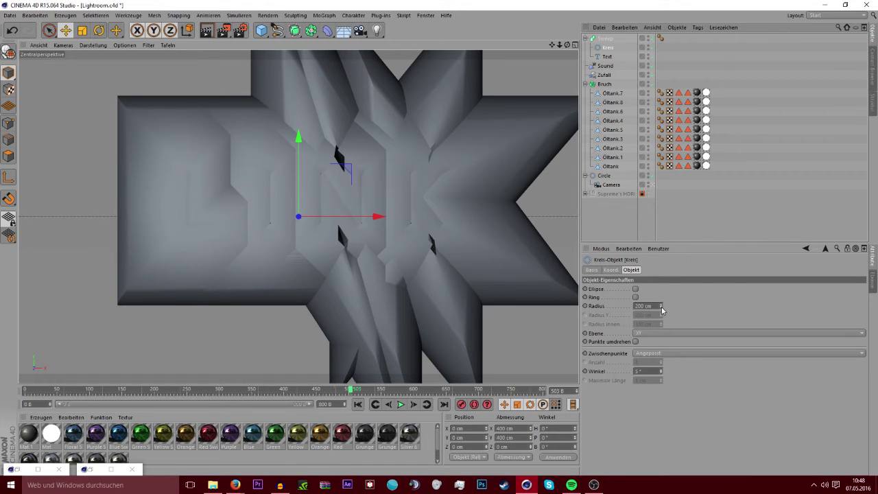
pyautogui.moveTo(661, 307); pyautogui.dragTo(661, 384)
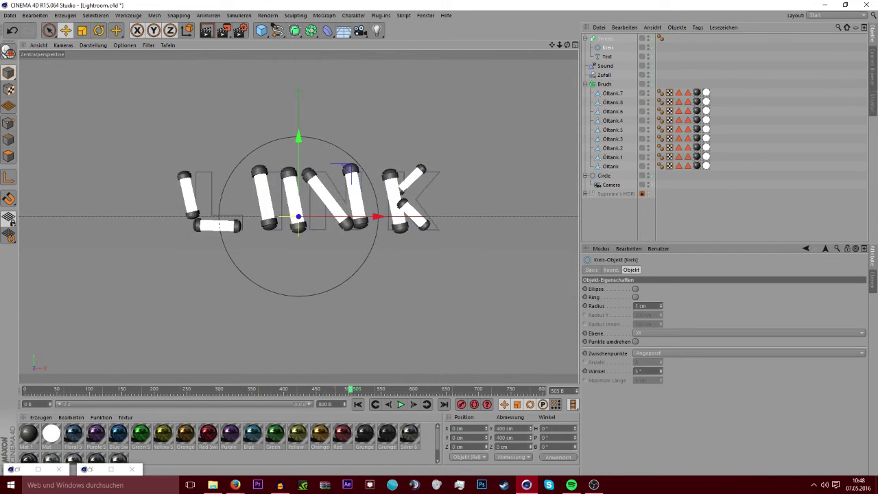
pyautogui.moveTo(662, 306)
pyautogui.mouseDown()
pyautogui.moveTo(661, 288)
pyautogui.moveTo(662, 323)
pyautogui.moveTo(661, 312)
pyautogui.mouseUp()
# Add a Cloner set to Object mode with the LINK Text as its source object
pyautogui.click(585, 38)
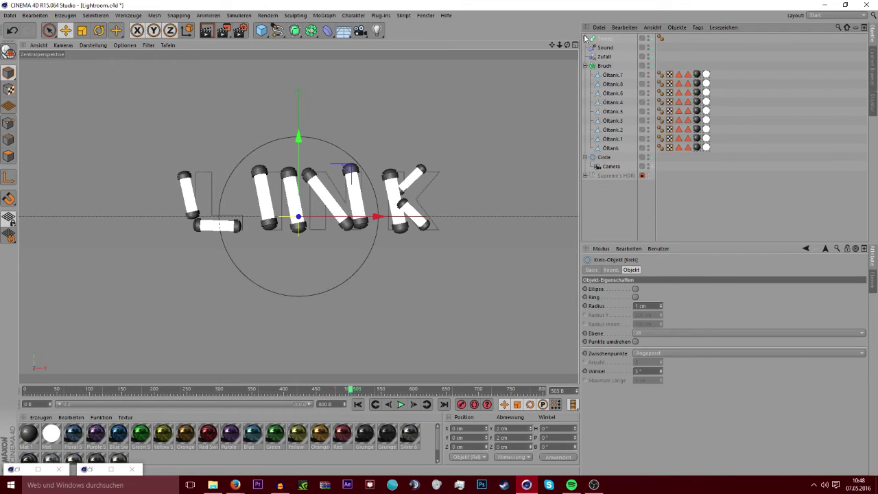
pyautogui.click(324, 15)
pyautogui.click(333, 85)
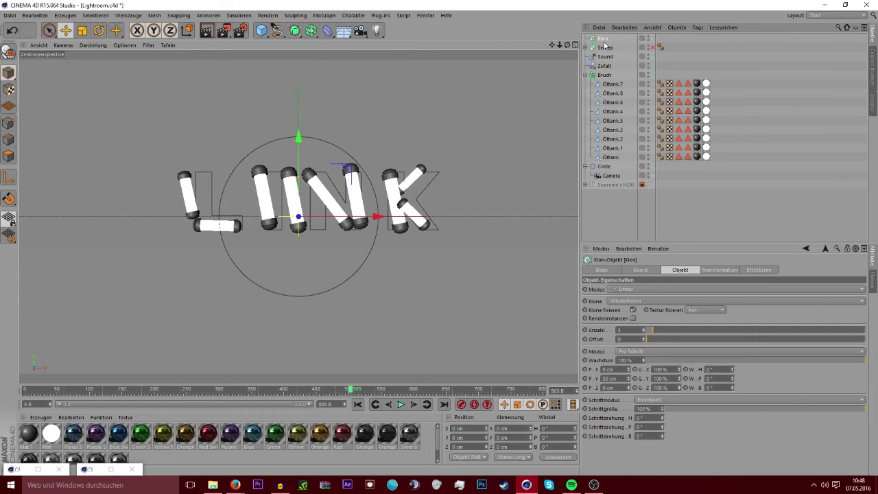
pyautogui.click(587, 47)
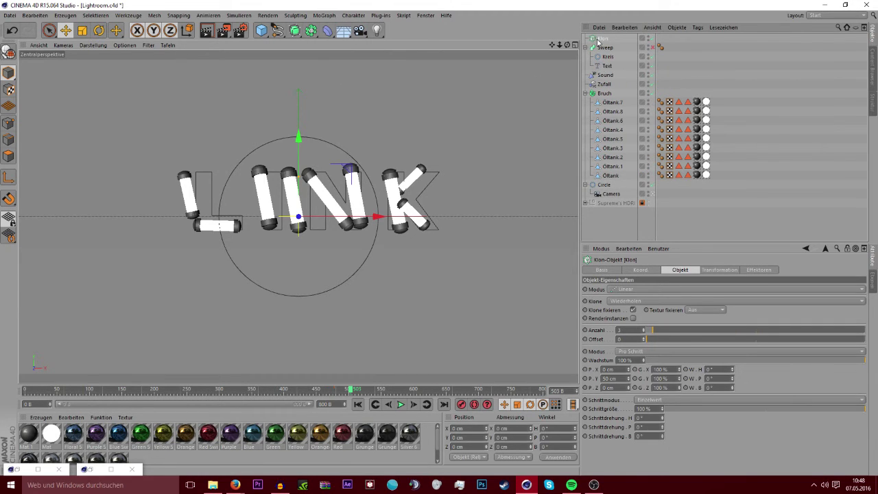
pyautogui.click(656, 289)
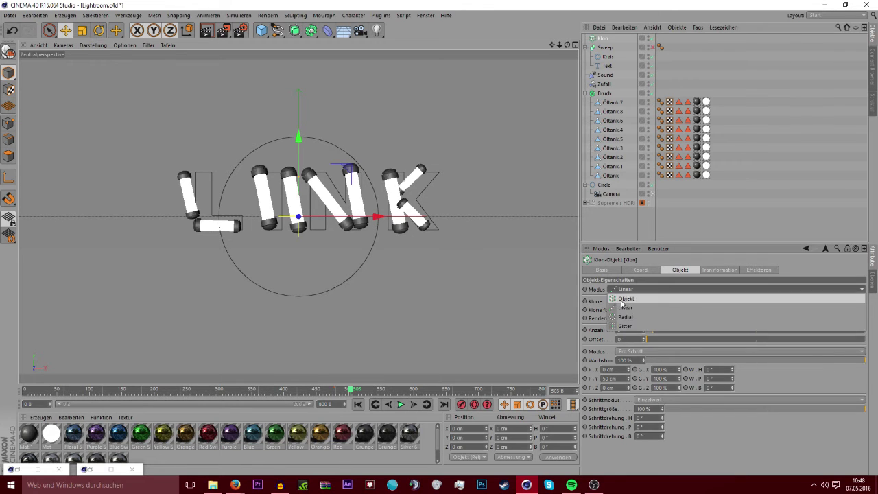
pyautogui.click(652, 293)
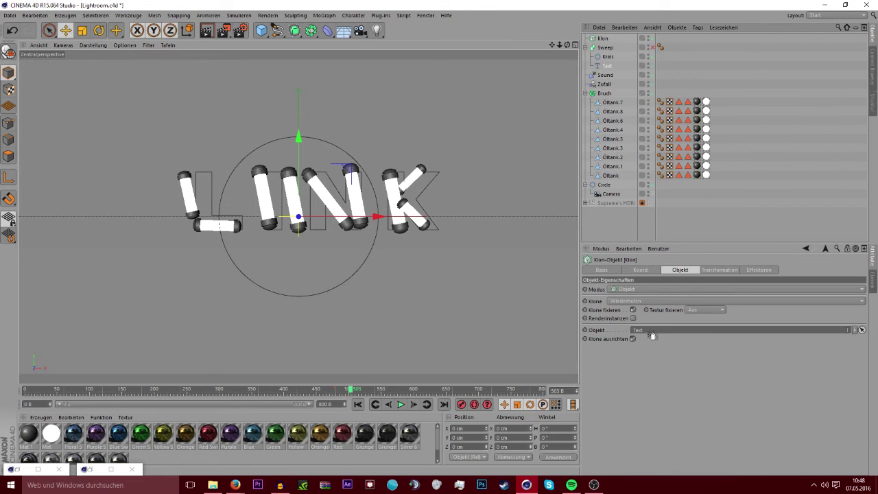
pyautogui.moveTo(610, 73); pyautogui.dragTo(654, 334)
pyautogui.click(675, 210)
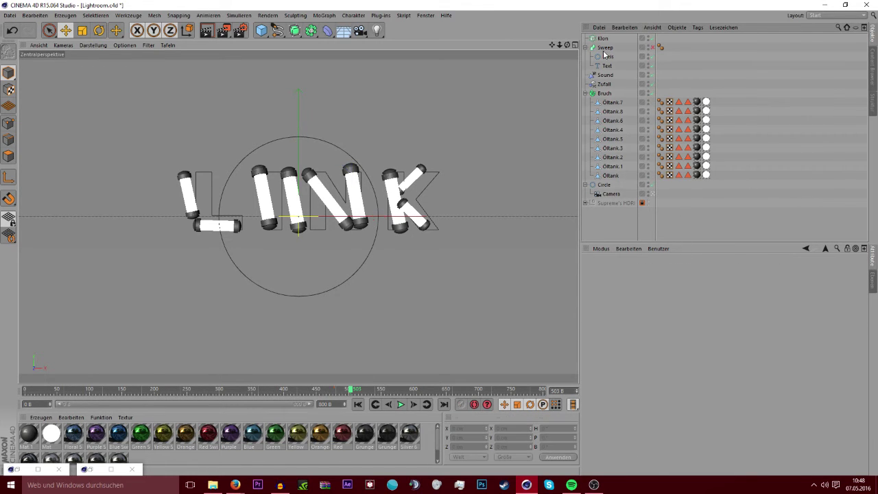
pyautogui.click(262, 31)
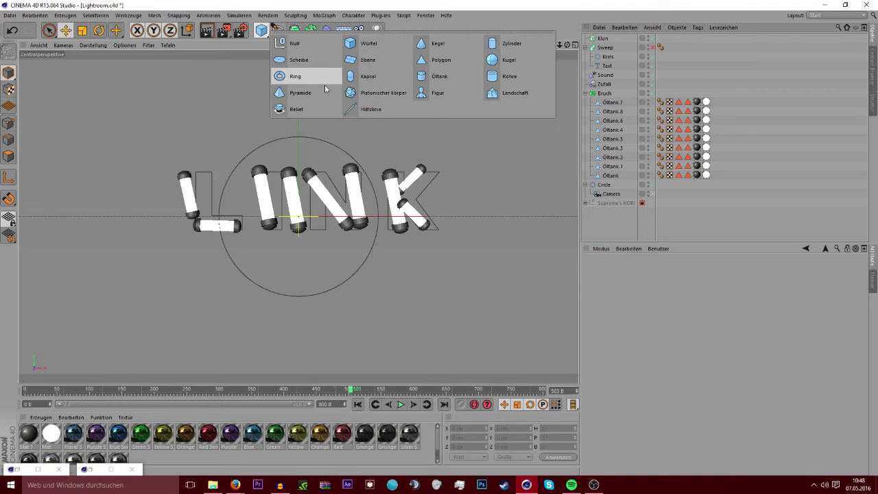
# Clone a thin capsule along the text, settling its height at 83 cm
pyautogui.click(372, 75)
pyautogui.moveTo(590, 39); pyautogui.dragTo(603, 48)
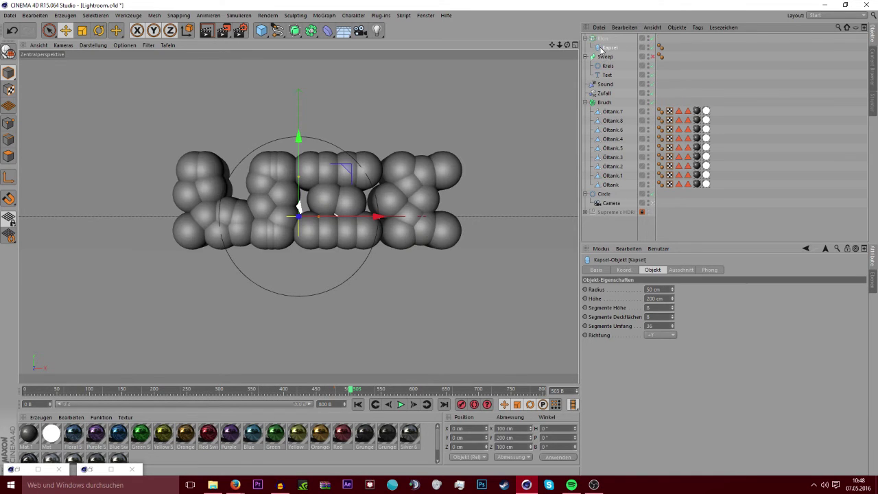
pyautogui.click(603, 39)
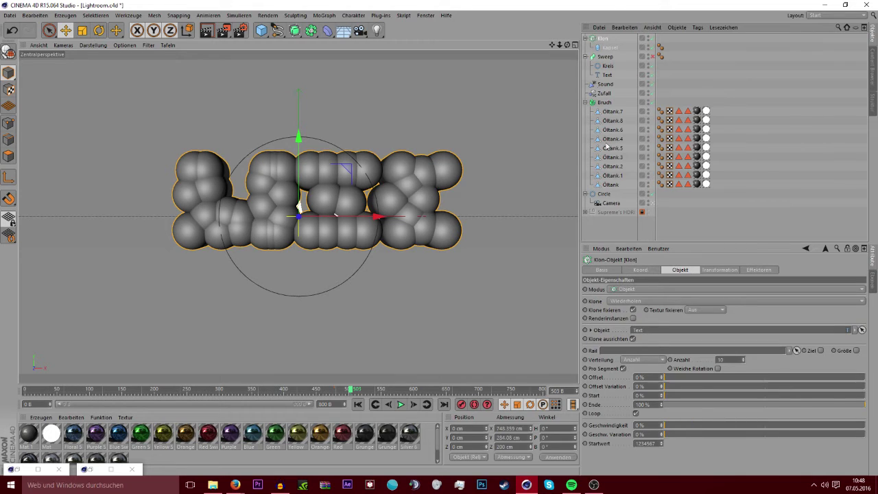
pyautogui.click(608, 48)
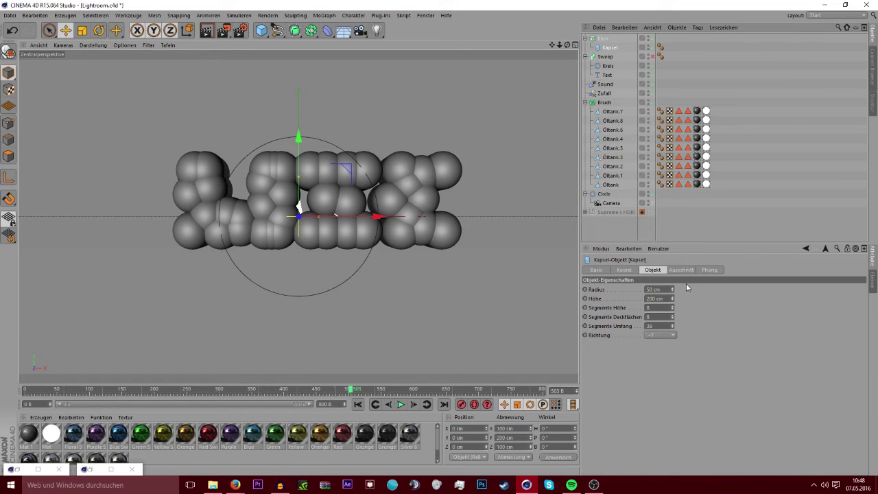
pyautogui.moveTo(674, 294); pyautogui.dragTo(672, 322)
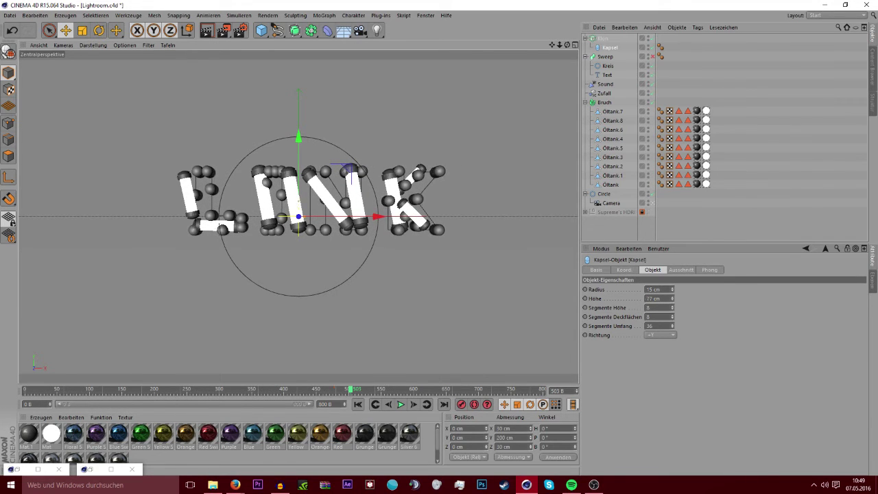
pyautogui.moveTo(672, 298); pyautogui.dragTo(672, 260)
pyautogui.moveTo(672, 299); pyautogui.dragTo(672, 330)
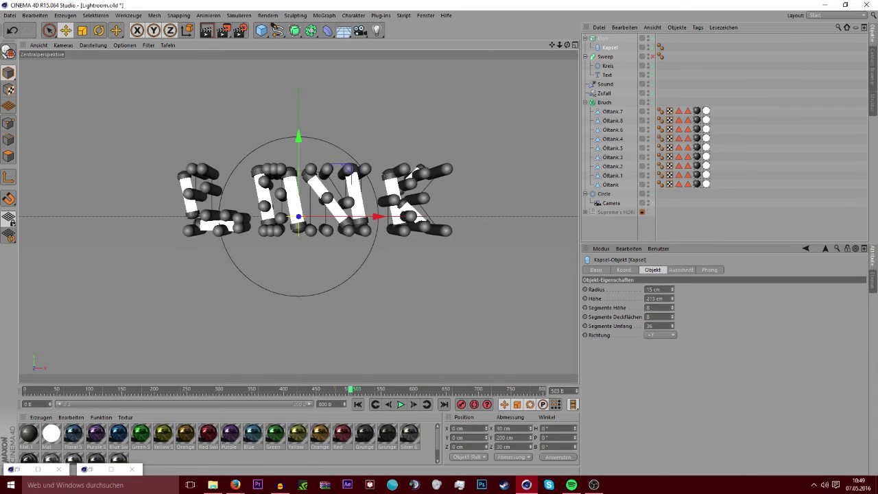
pyautogui.moveTo(672, 298); pyautogui.dragTo(672, 306)
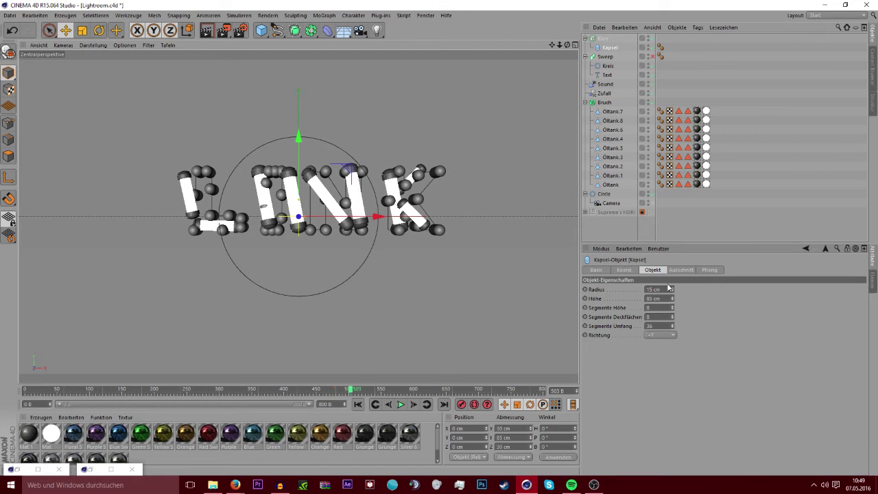
# Set the cloner offset to 100% and delete the capsule clones
pyautogui.click(604, 38)
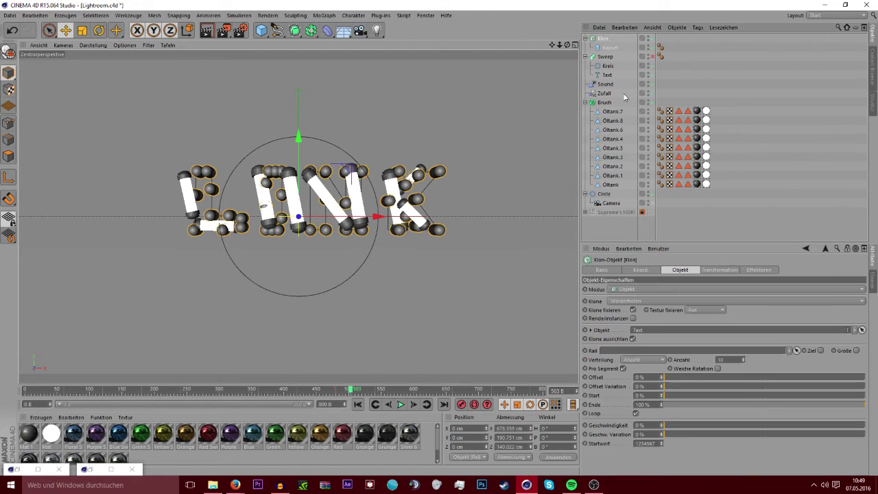
pyautogui.moveTo(677, 376); pyautogui.dragTo(827, 382)
pyautogui.press('Delete')
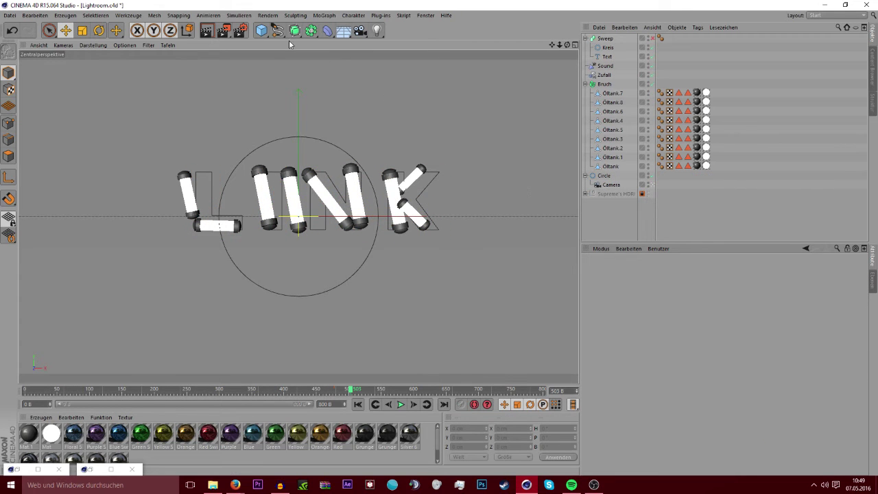
# Add a ring primitive, then undo and redo back to the emptied cloner
pyautogui.click(262, 30)
pyautogui.click(313, 78)
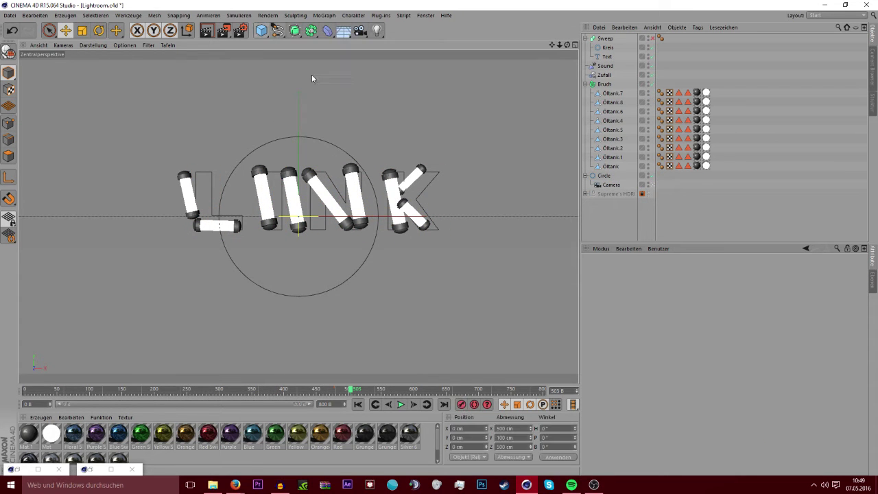
pyautogui.moveTo(603, 38)
pyautogui.mouseDown()
pyautogui.moveTo(605, 55)
pyautogui.moveTo(600, 39)
pyautogui.mouseUp()
pyautogui.hotkey('ctrl', 'z')
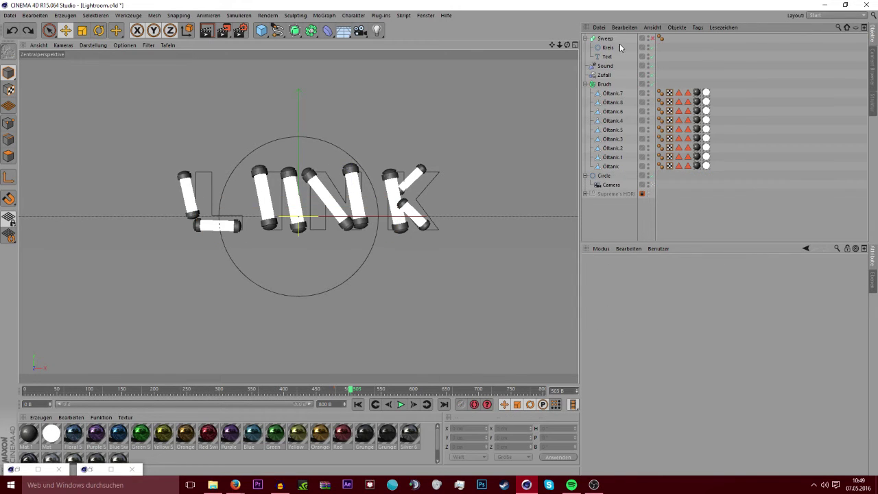
pyautogui.hotkey('ctrl', 'y')
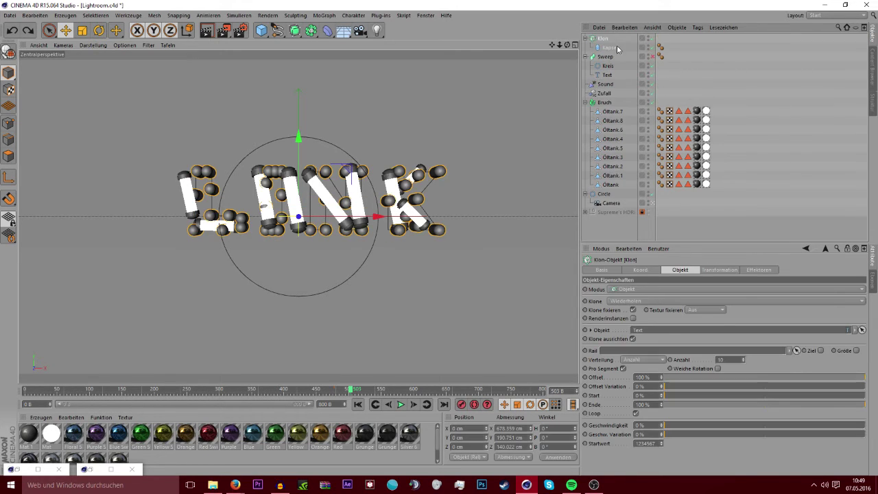
pyautogui.hotkey('ctrl', 'y')
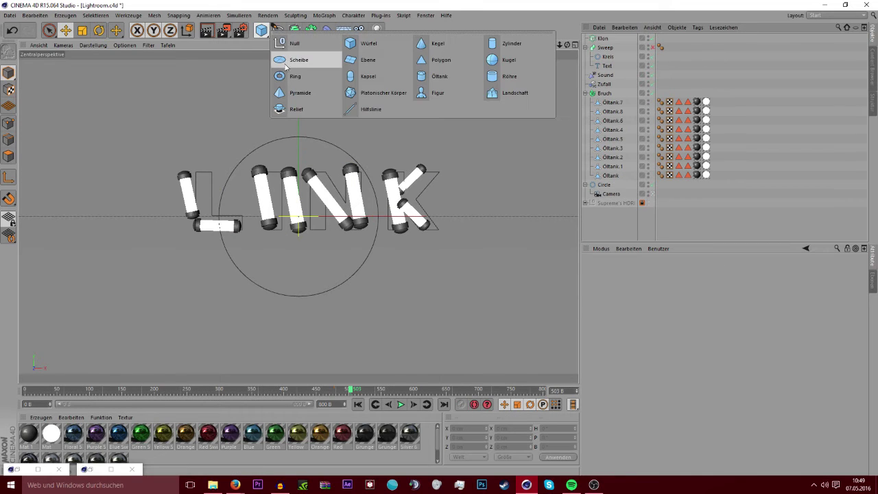
# Add a Ring primitive inside the cloner
pyautogui.moveTo(262, 30); pyautogui.dragTo(289, 70)
pyautogui.moveTo(592, 44); pyautogui.dragTo(602, 47)
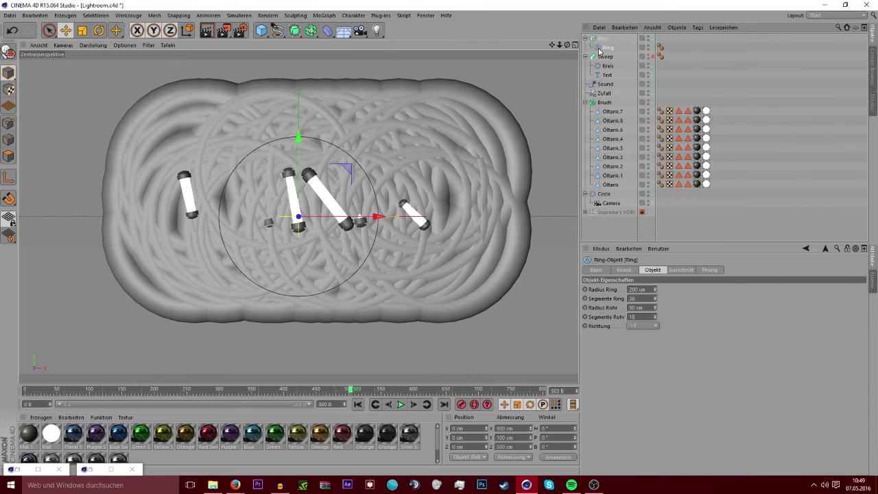
pyautogui.click(605, 56)
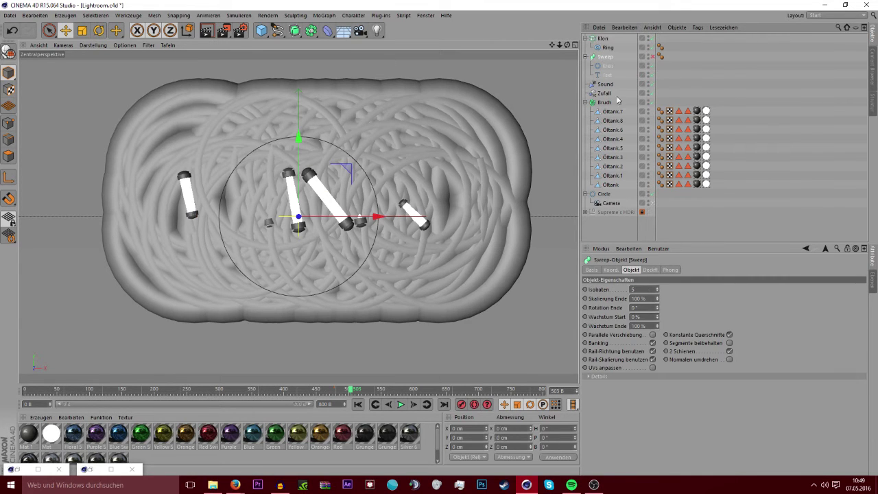
pyautogui.click(608, 47)
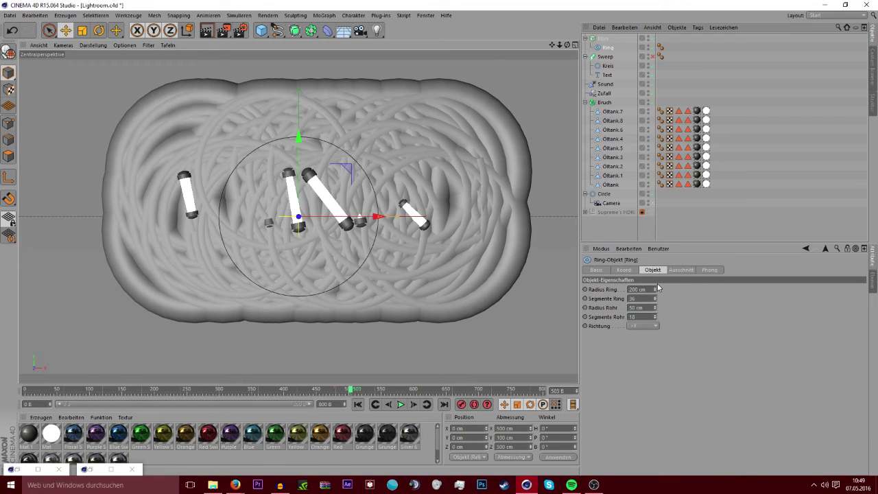
# Size the ring to a 5 cm ring radius and a 2 cm tube radius
pyautogui.moveTo(655, 290)
pyautogui.mouseDown()
pyautogui.moveTo(621, 289)
pyautogui.moveTo(621, 307)
pyautogui.mouseUp()
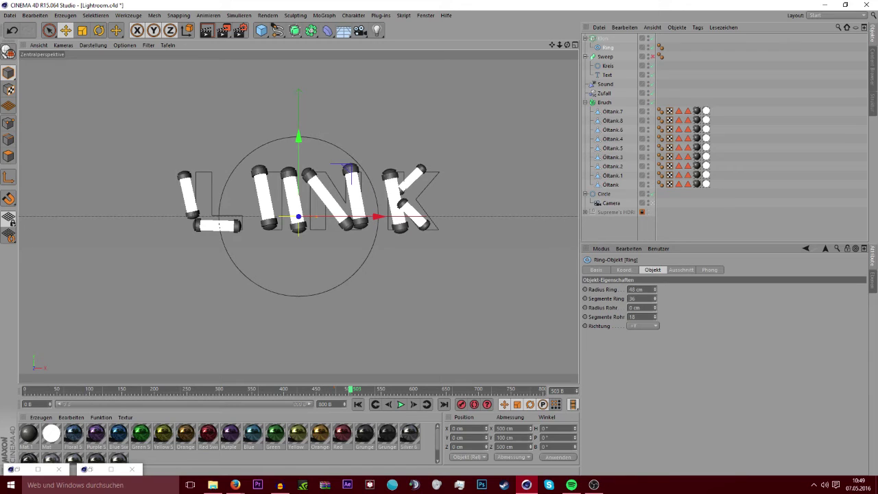
pyautogui.moveTo(655, 290); pyautogui.dragTo(655, 295)
pyautogui.hotkey('ctrl', 'z')
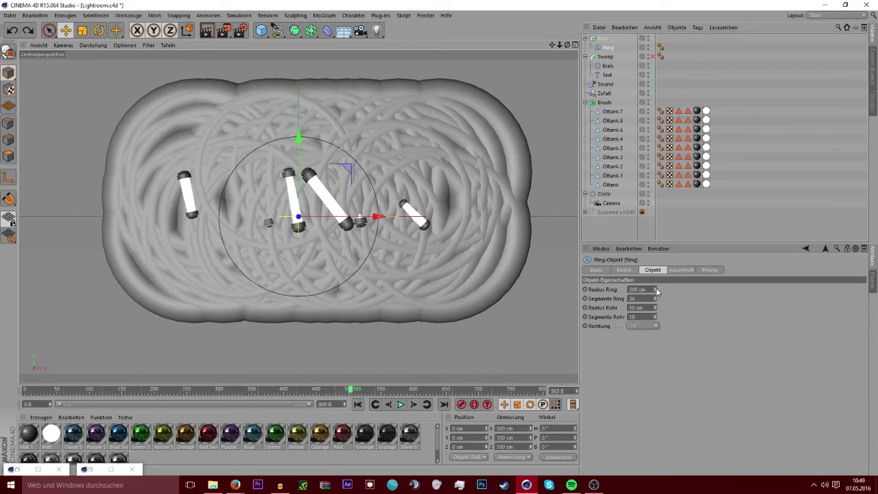
pyautogui.moveTo(655, 289); pyautogui.dragTo(655, 320)
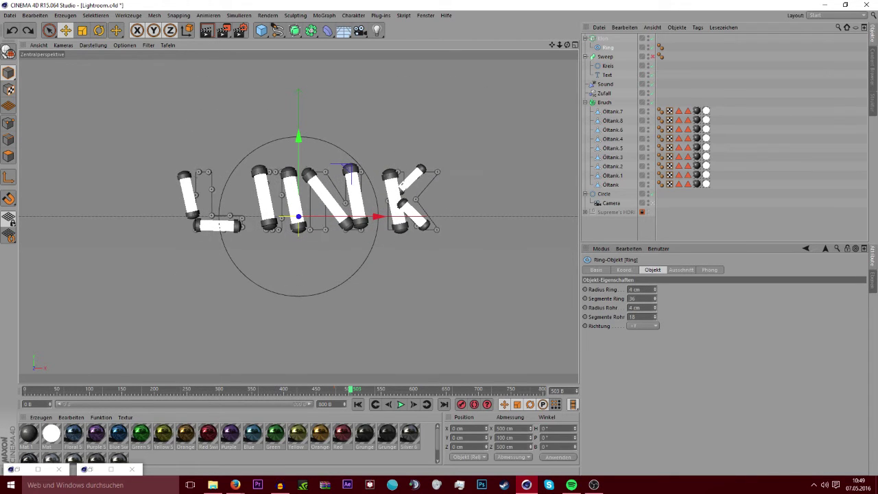
pyautogui.moveTo(655, 289); pyautogui.dragTo(655, 292)
pyautogui.moveTo(656, 308)
pyautogui.mouseDown()
pyautogui.moveTo(659, 281)
pyautogui.moveTo(655, 311)
pyautogui.mouseUp()
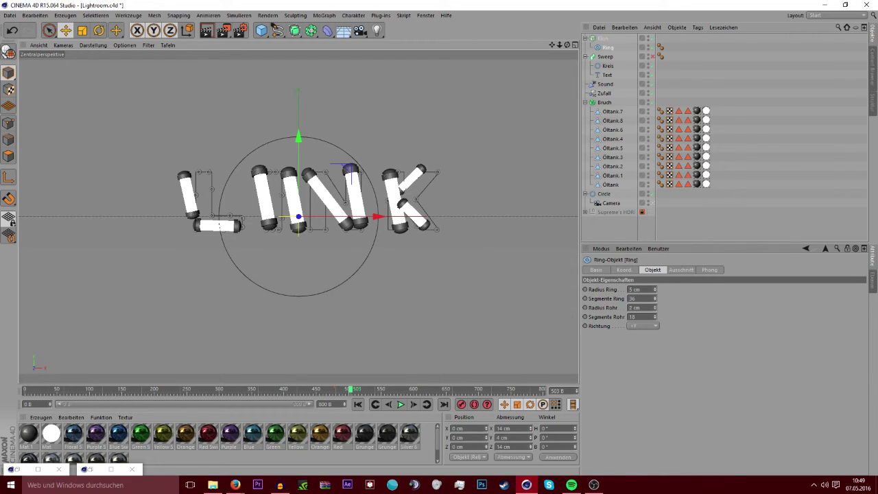
# Set the cloner to 20 ring clones, adjust offset, zero offset variation, and shift the start
pyautogui.click(607, 40)
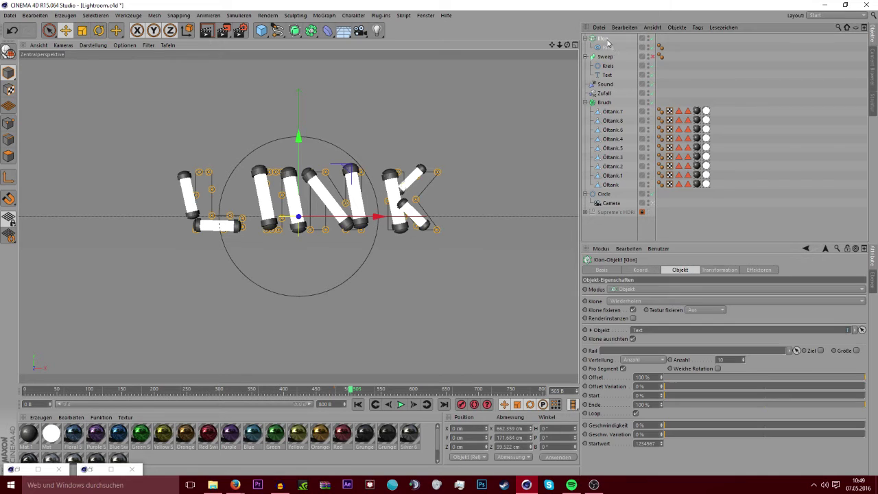
pyautogui.moveTo(746, 361); pyautogui.dragTo(745, 362)
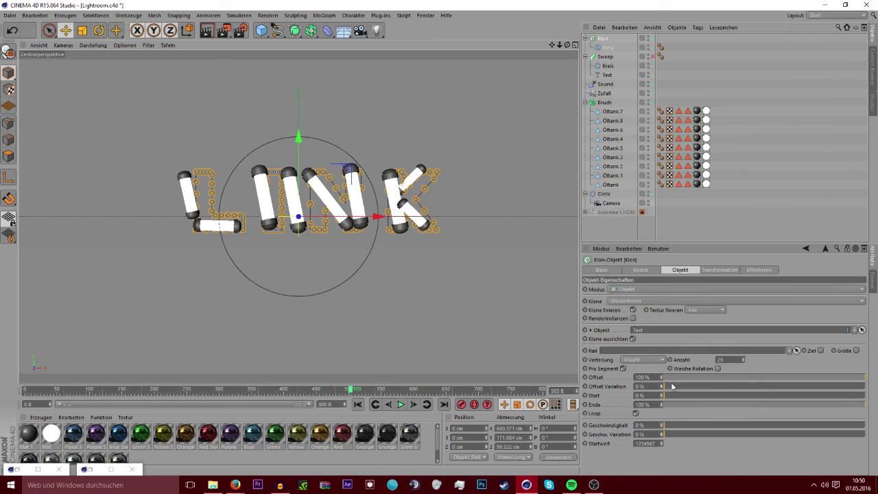
pyautogui.moveTo(667, 377)
pyautogui.mouseDown()
pyautogui.moveTo(759, 380)
pyautogui.moveTo(661, 380)
pyautogui.mouseUp()
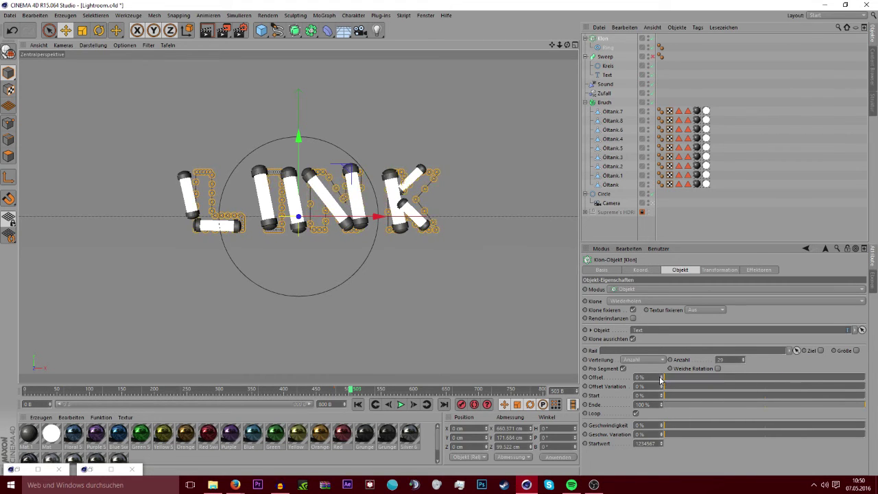
pyautogui.moveTo(727, 389)
pyautogui.mouseDown()
pyautogui.moveTo(687, 415)
pyautogui.moveTo(720, 397)
pyautogui.mouseUp()
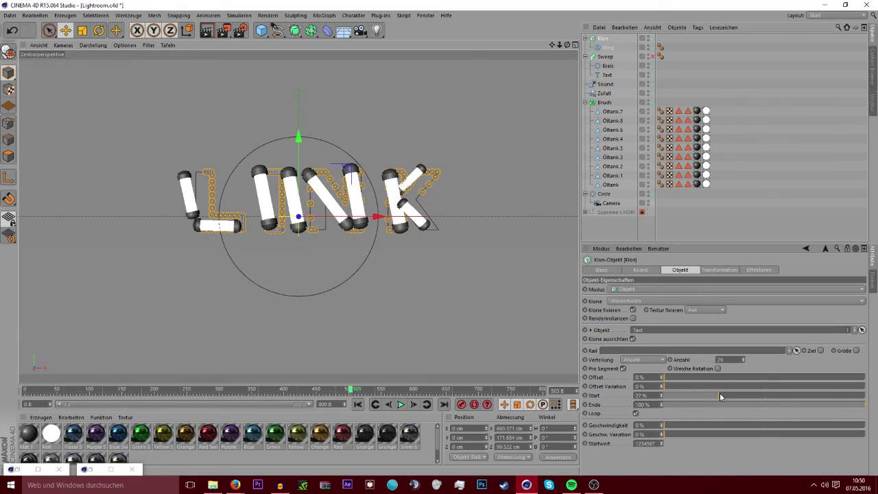
pyautogui.moveTo(720, 396)
pyautogui.mouseDown()
pyautogui.moveTo(828, 391)
pyautogui.moveTo(664, 404)
pyautogui.mouseUp()
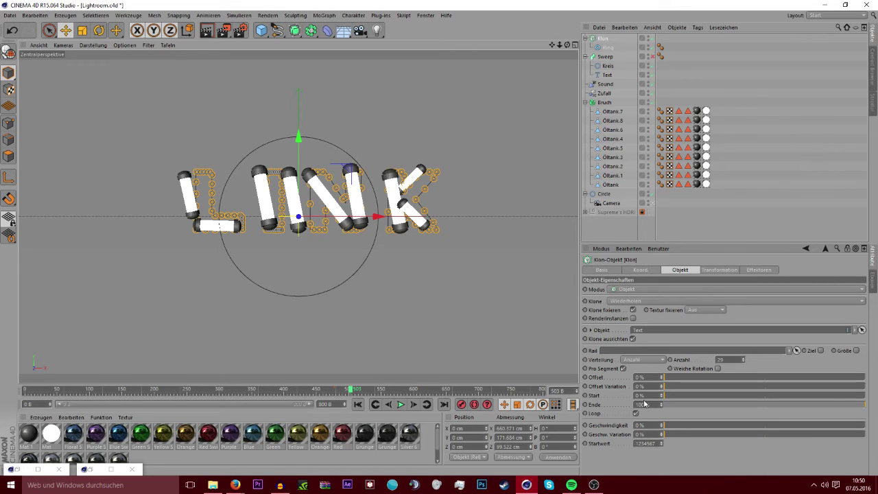
# Add a cube primitive inside the cloner
pyautogui.click(277, 31)
pyautogui.click(266, 35)
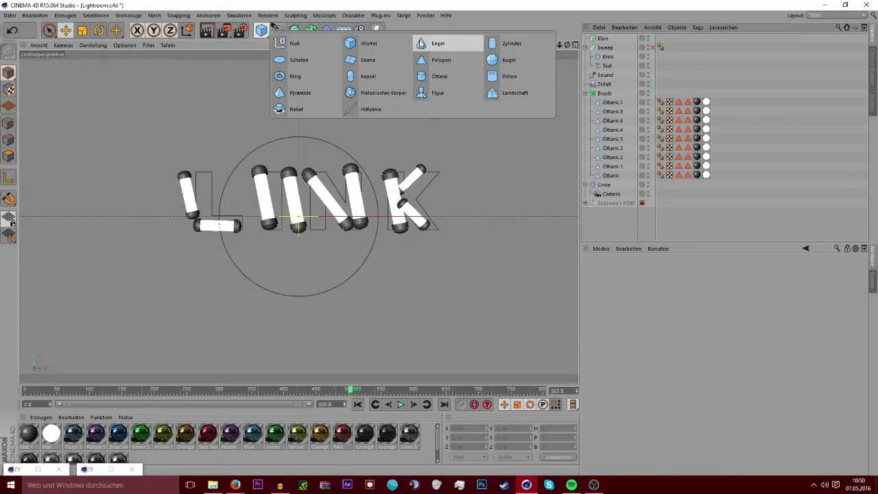
pyautogui.click(352, 44)
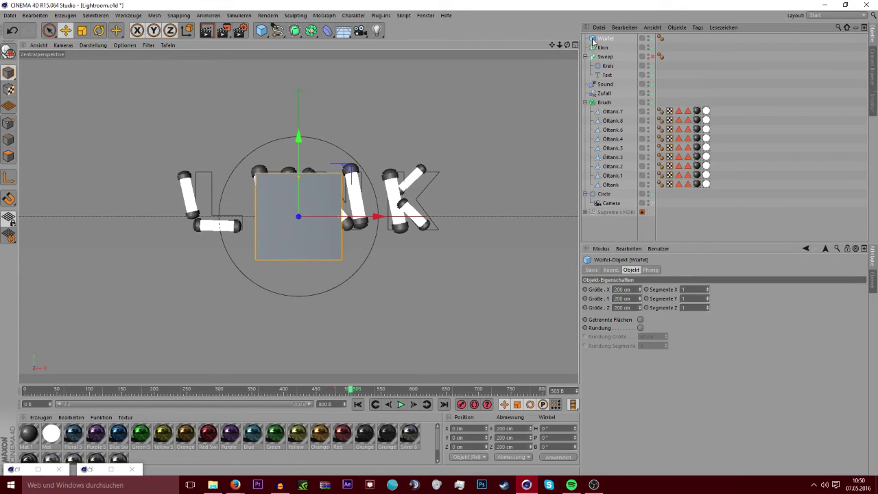
pyautogui.moveTo(603, 39); pyautogui.dragTo(597, 50)
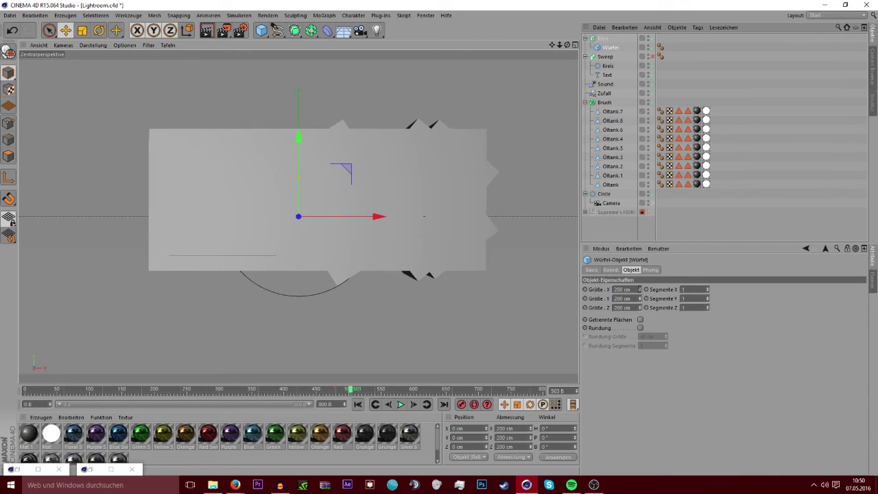
# Size the cube to 6 × 130 × 85 cm and rewind to frame 0
pyautogui.moveTo(639, 289); pyautogui.dragTo(639, 315)
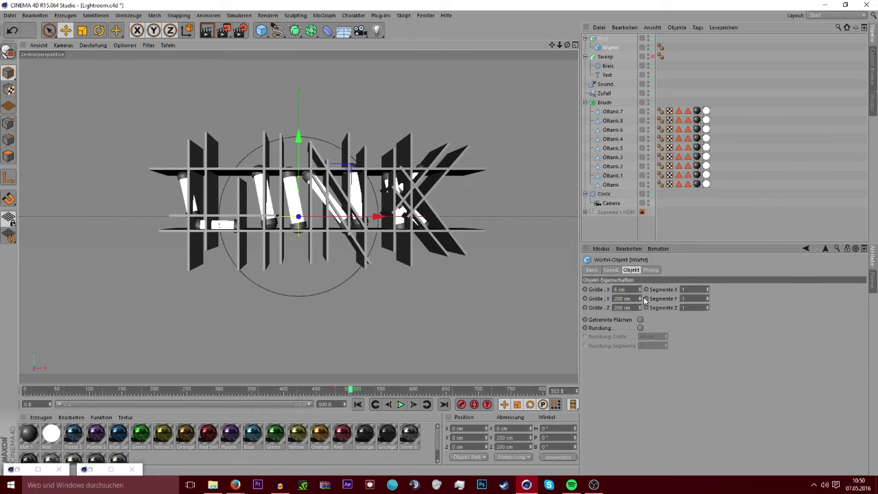
pyautogui.moveTo(641, 299)
pyautogui.mouseDown()
pyautogui.moveTo(640, 336)
pyautogui.moveTo(640, 274)
pyautogui.mouseUp()
pyautogui.moveTo(640, 299); pyautogui.dragTo(640, 322)
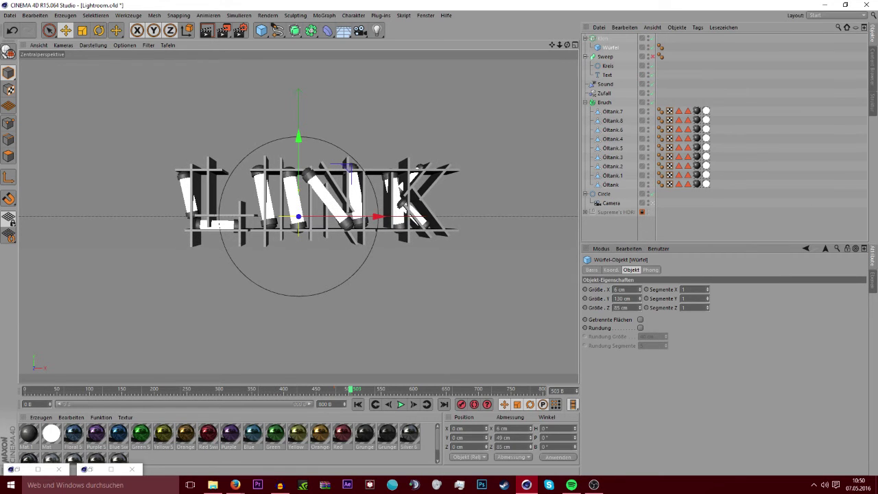
pyautogui.moveTo(328, 393); pyautogui.dragTo(23, 391)
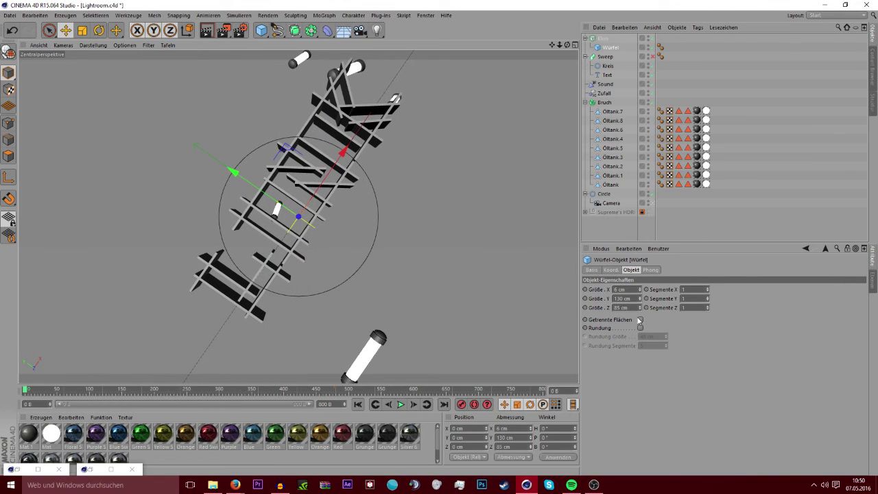
# Set the cloned cube to 7 cm deep, 17 cm tall and 24 cm wide
pyautogui.moveTo(640, 310); pyautogui.dragTo(640, 357)
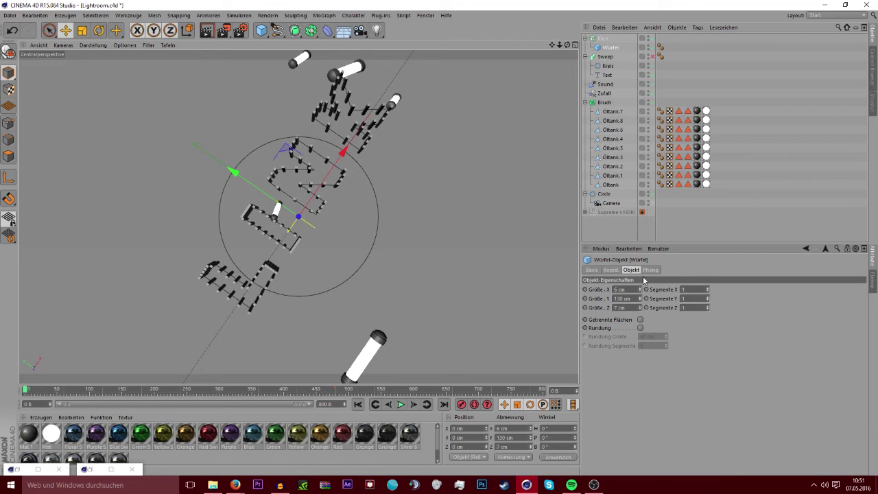
pyautogui.moveTo(641, 299); pyautogui.dragTo(640, 329)
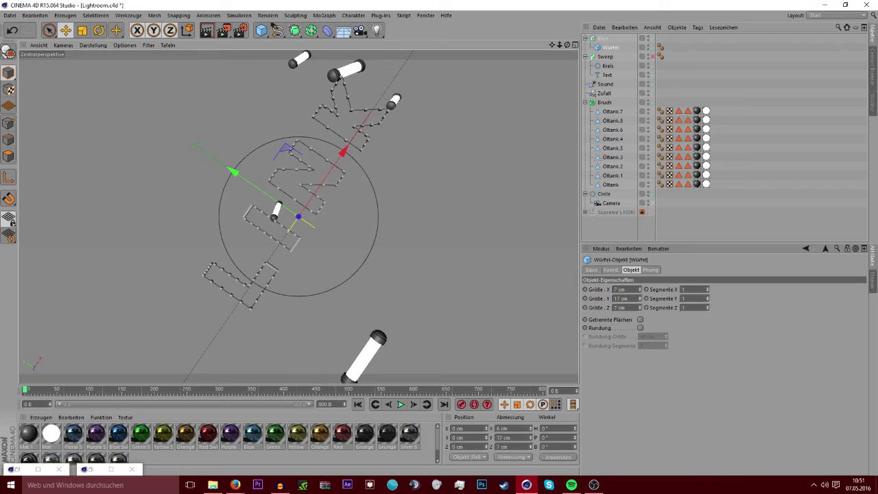
pyautogui.moveTo(640, 289); pyautogui.dragTo(640, 264)
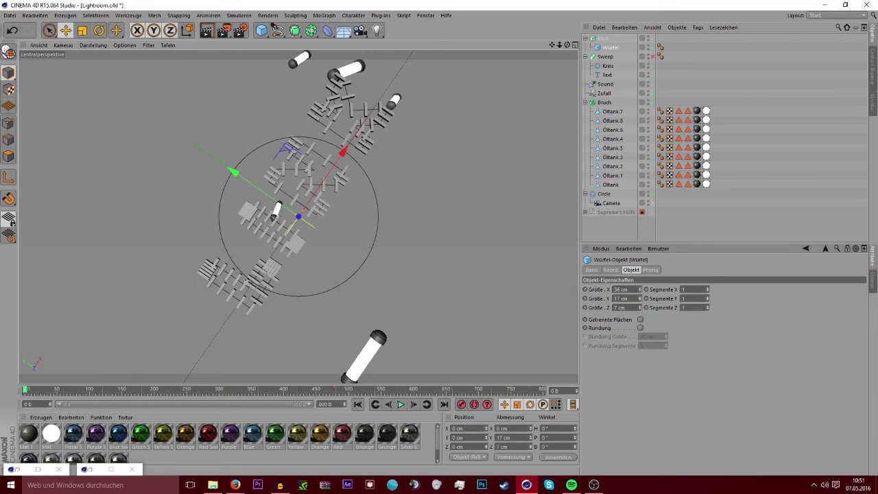
pyautogui.moveTo(640, 288)
pyautogui.mouseDown()
pyautogui.moveTo(640, 309)
pyautogui.moveTo(640, 293)
pyautogui.mouseUp()
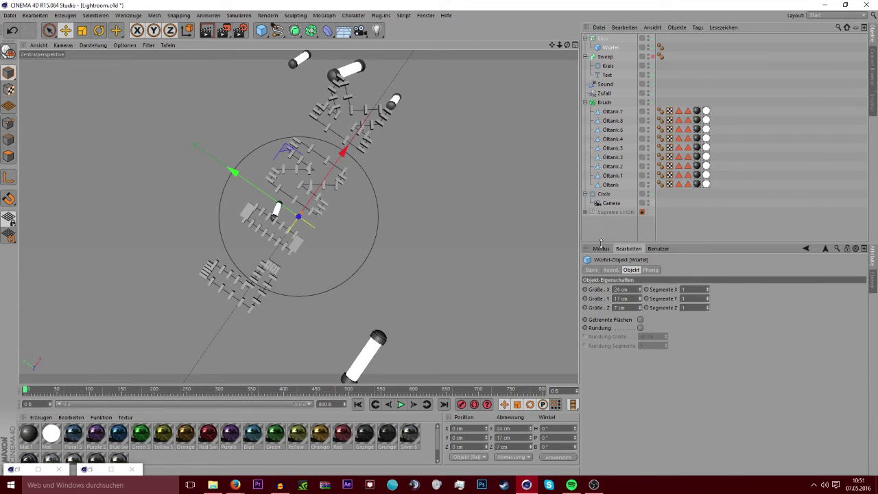
# After a quick preview render, resize the cloned Würfel under Klon to 14 × 11 × 9 cm
pyautogui.click(206, 31)
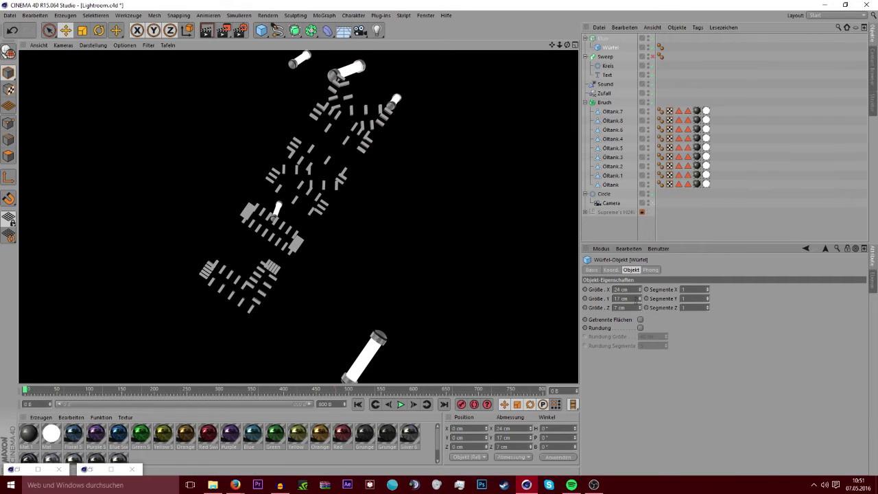
pyautogui.click(669, 236)
pyautogui.click(601, 40)
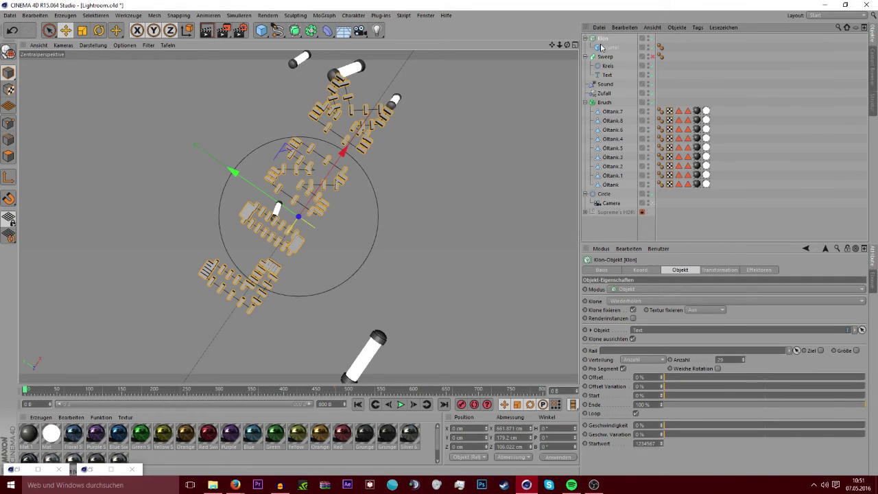
pyautogui.click(606, 47)
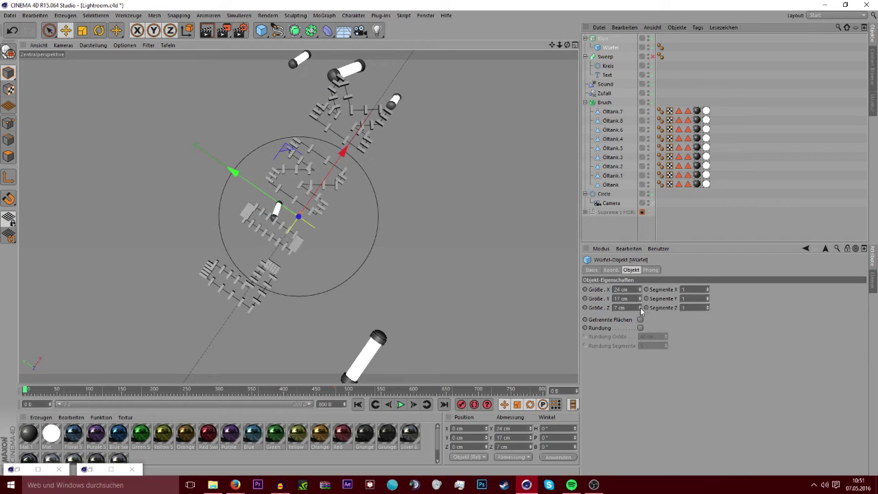
pyautogui.moveTo(641, 308); pyautogui.dragTo(641, 274)
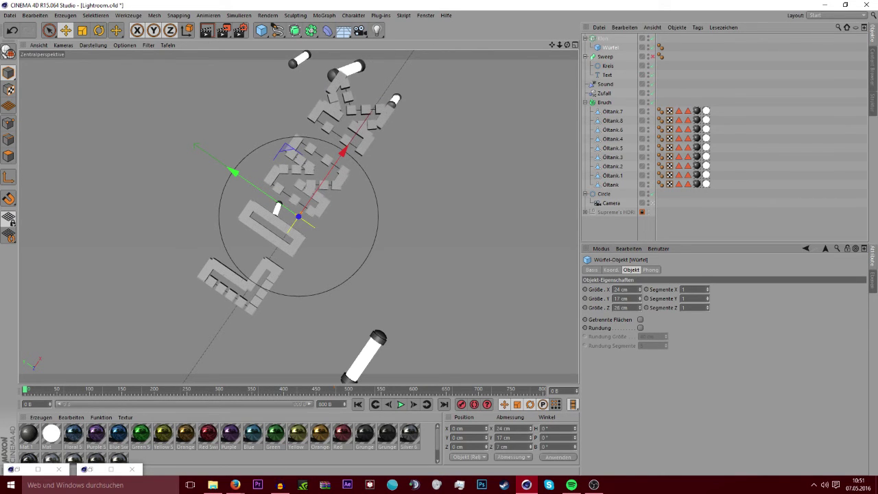
pyautogui.moveTo(641, 308)
pyautogui.mouseDown()
pyautogui.moveTo(641, 336)
pyautogui.moveTo(640, 306)
pyautogui.mouseUp()
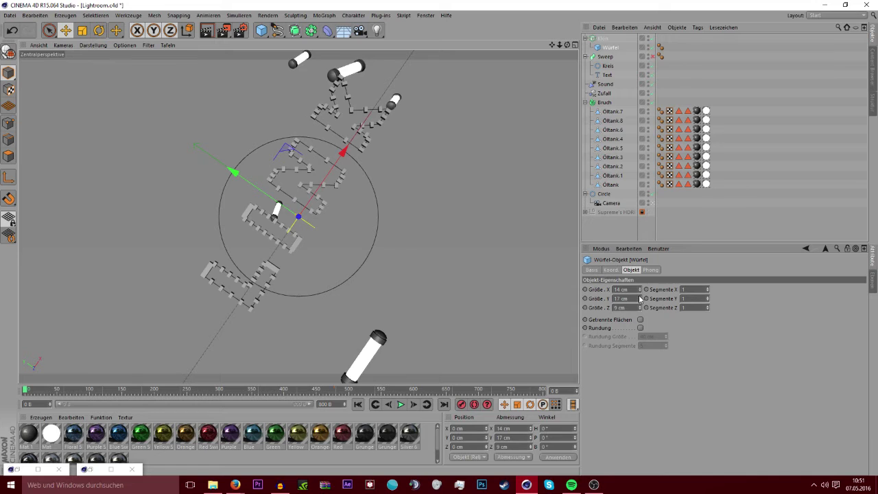
pyautogui.moveTo(639, 299); pyautogui.dragTo(639, 310)
# Raise the Klon clone count from 29 to 35, trying and then removing the Text spline as rail
pyautogui.click(604, 39)
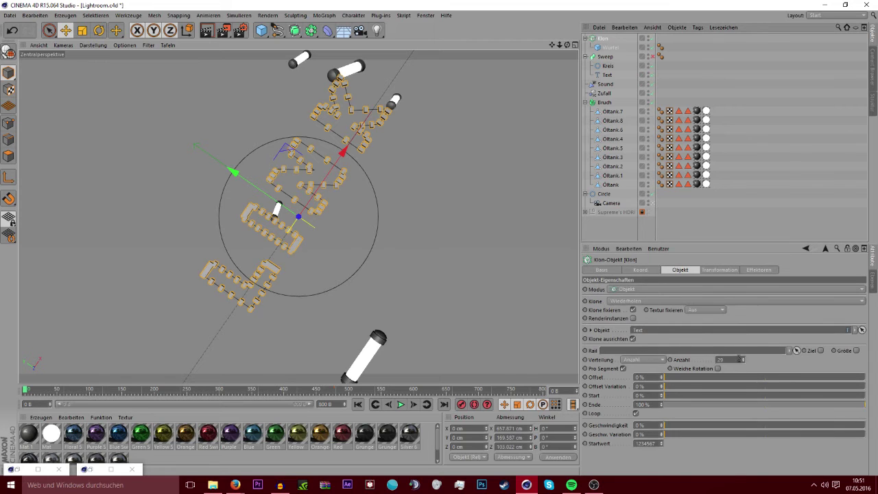
pyautogui.moveTo(739, 359); pyautogui.dragTo(739, 351)
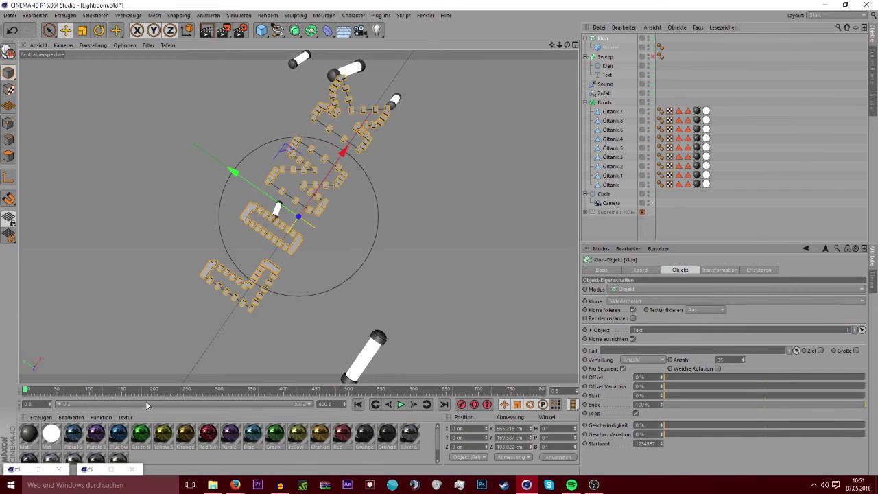
pyautogui.click(79, 391)
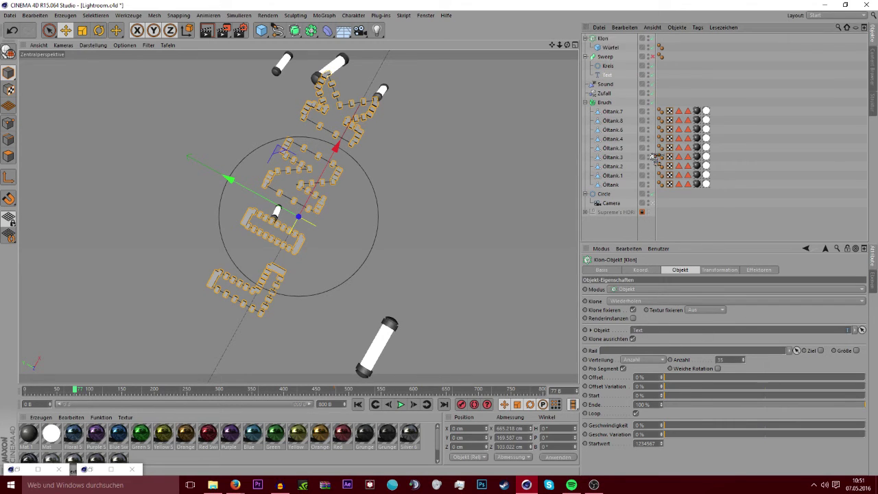
pyautogui.moveTo(604, 74); pyautogui.dragTo(632, 353)
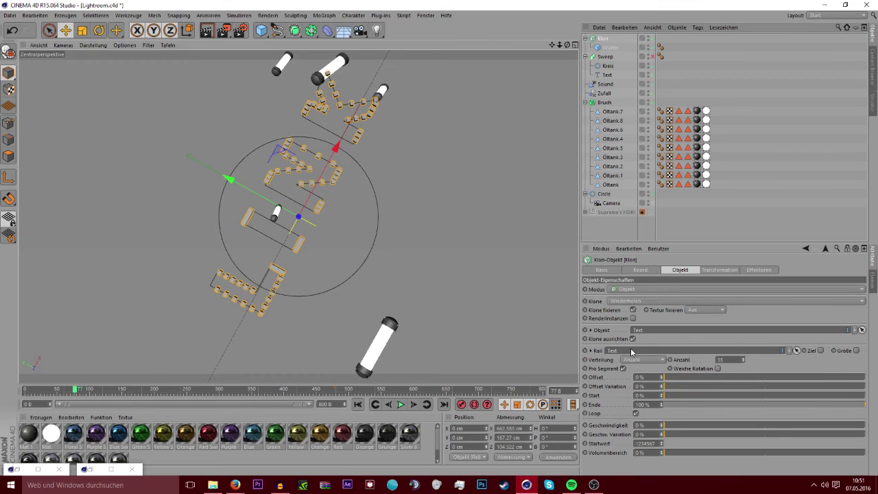
pyautogui.click(789, 351)
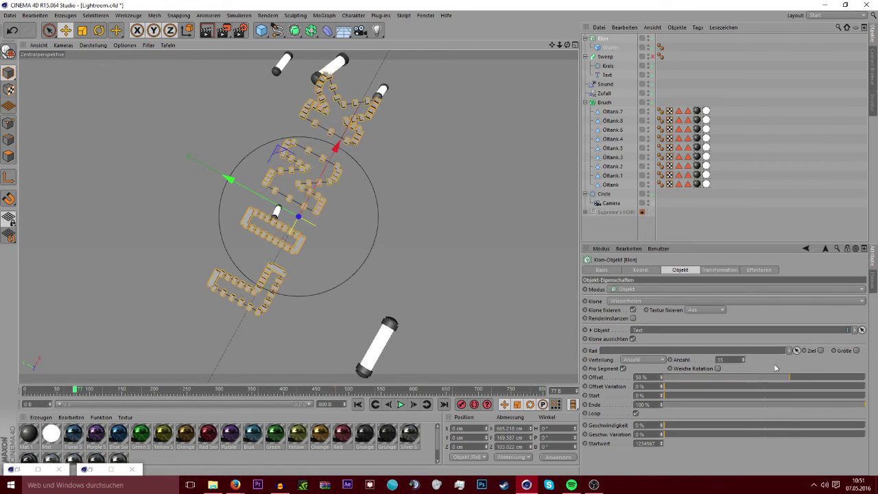
# Switch the clones to Zufall mode and set Start to 100% so they disappear
pyautogui.moveTo(687, 396); pyautogui.dragTo(877, 374)
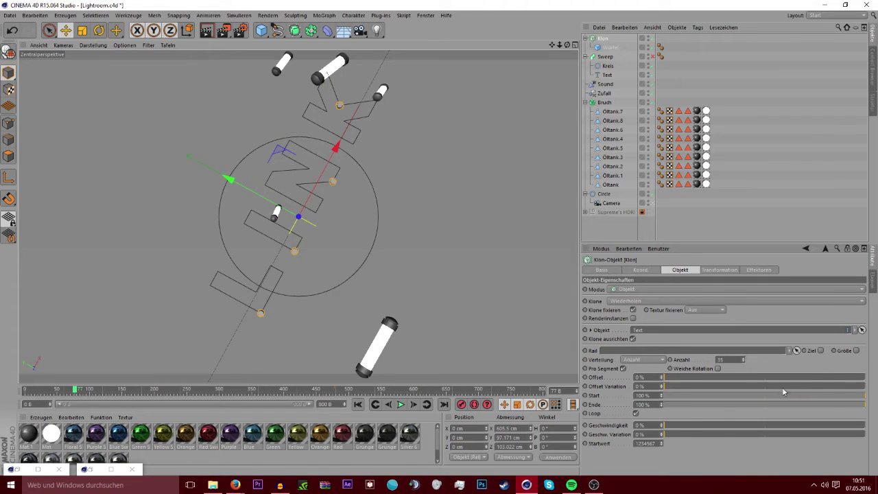
pyautogui.moveTo(709, 406); pyautogui.dragTo(877, 409)
pyautogui.click(662, 303)
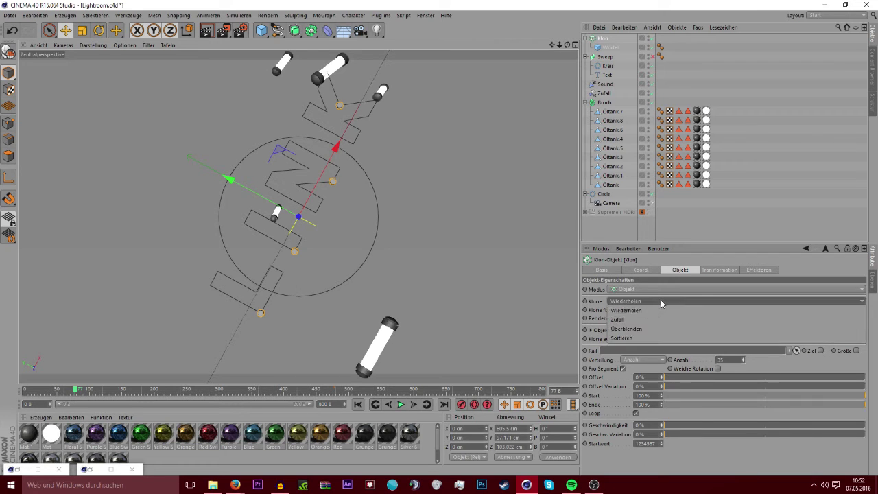
pyautogui.click(623, 320)
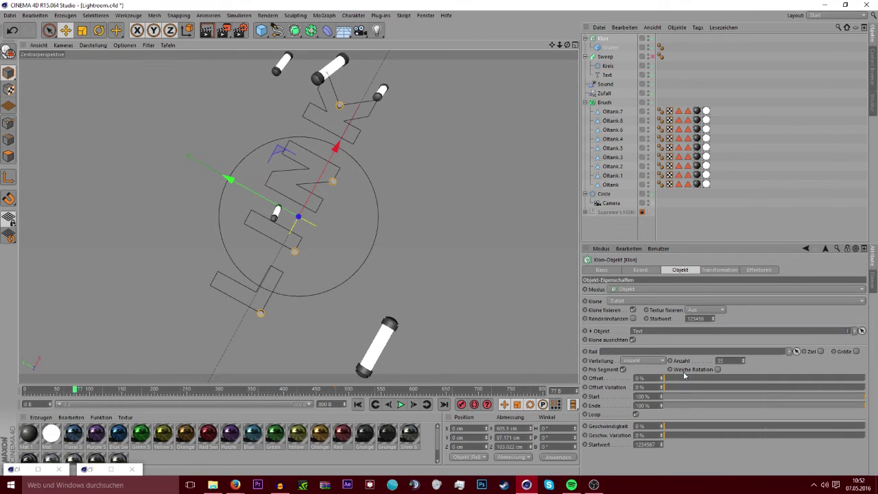
pyautogui.moveTo(676, 398); pyautogui.dragTo(877, 396)
# Add a Darstellung tag to Klon, keyframe its Sichtbarkeit at 0%, then raise it to 100%
pyautogui.rightClick(599, 39)
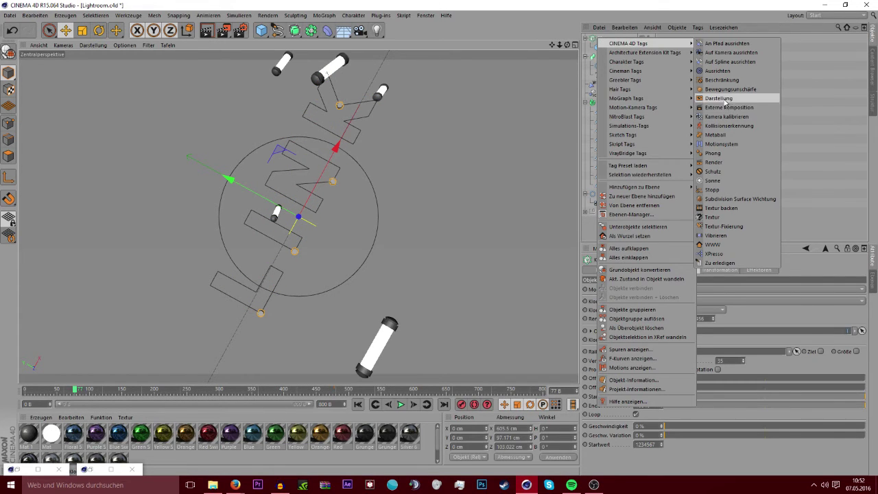
pyautogui.click(729, 98)
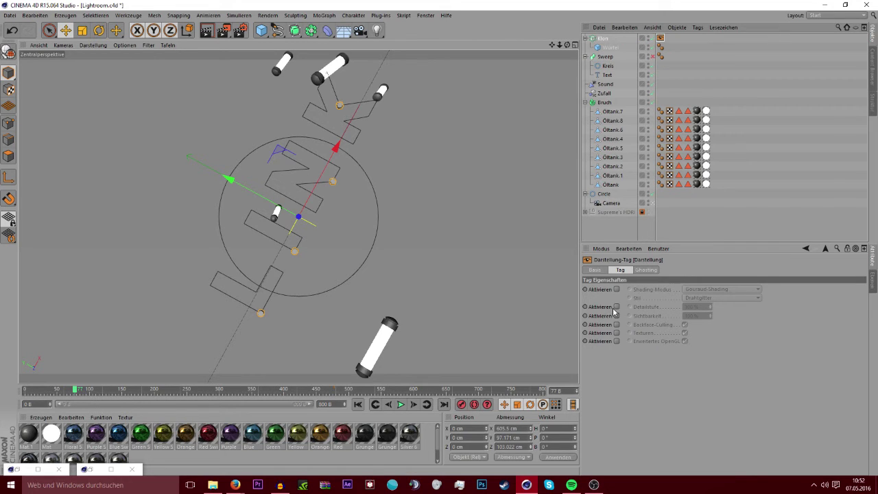
pyautogui.click(617, 316)
pyautogui.doubleClick(698, 316)
pyautogui.write('1')
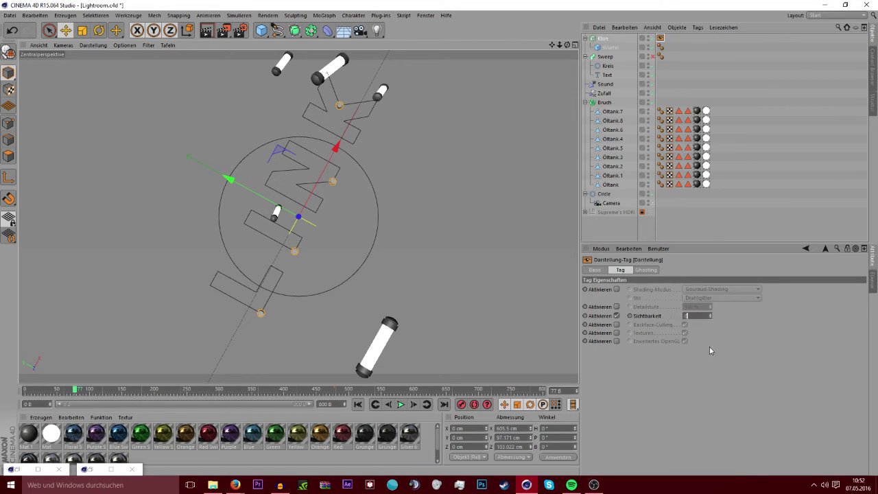
pyautogui.press('Return')
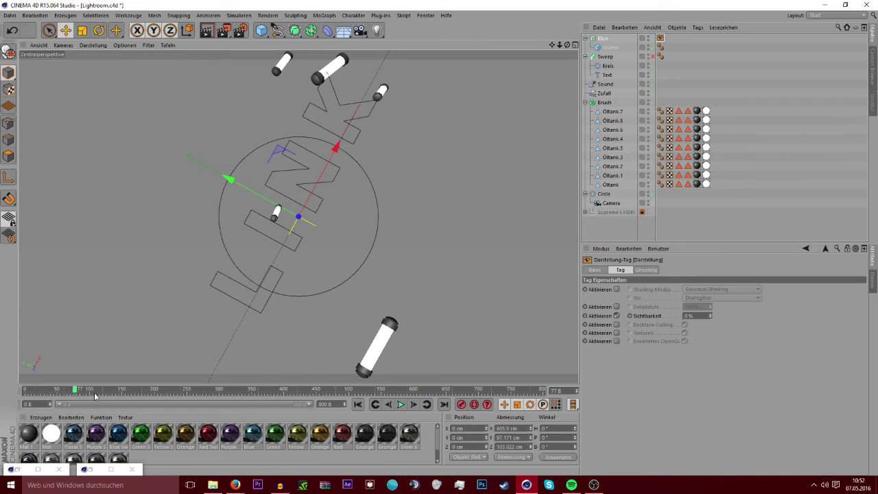
pyautogui.moveTo(61, 396); pyautogui.dragTo(89, 396)
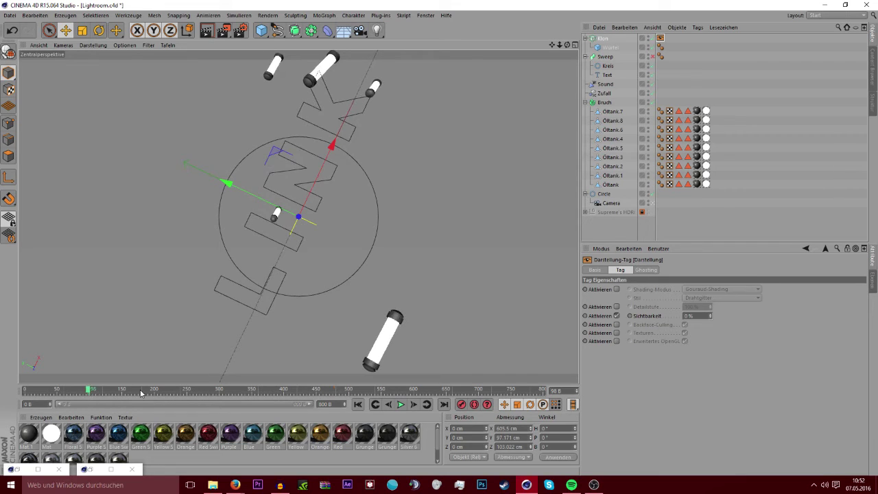
pyautogui.keyDown('ctrl'); pyautogui.click(630, 316); pyautogui.keyUp('ctrl')
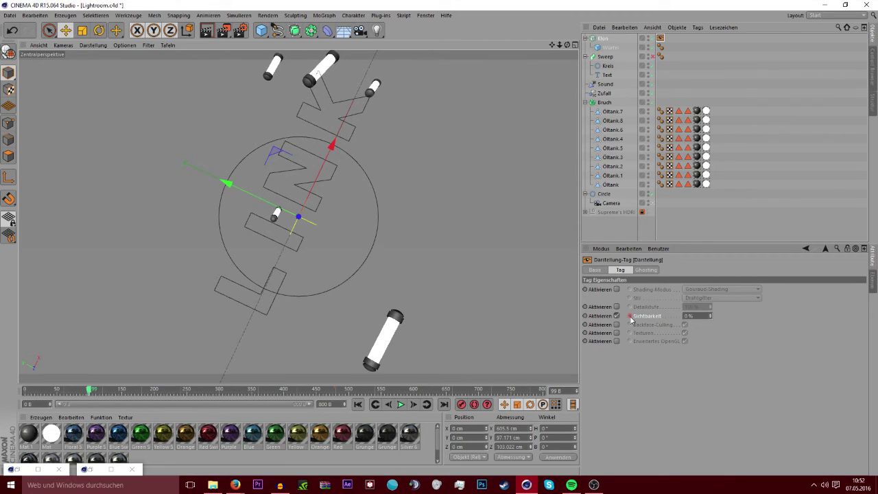
pyautogui.moveTo(710, 317); pyautogui.dragTo(755, 317)
# Keyframe the Klon Start value and lower it to 0% later in the timeline
pyautogui.click(616, 58)
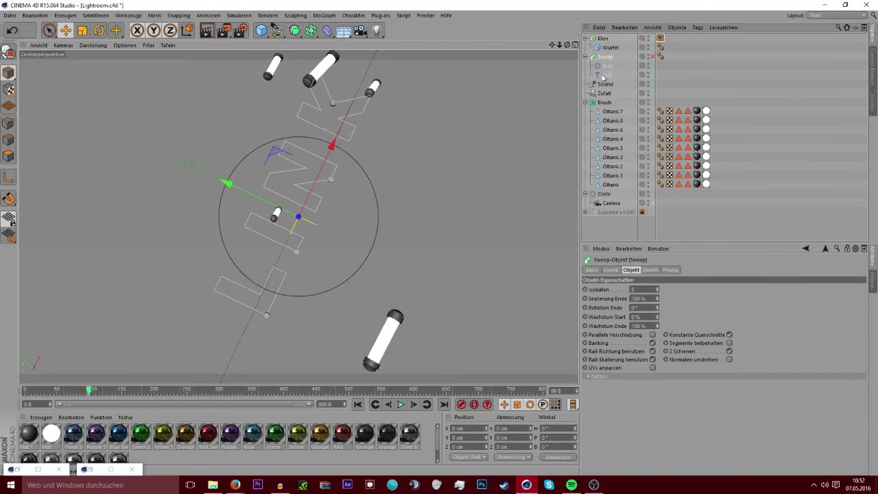
pyautogui.click(603, 39)
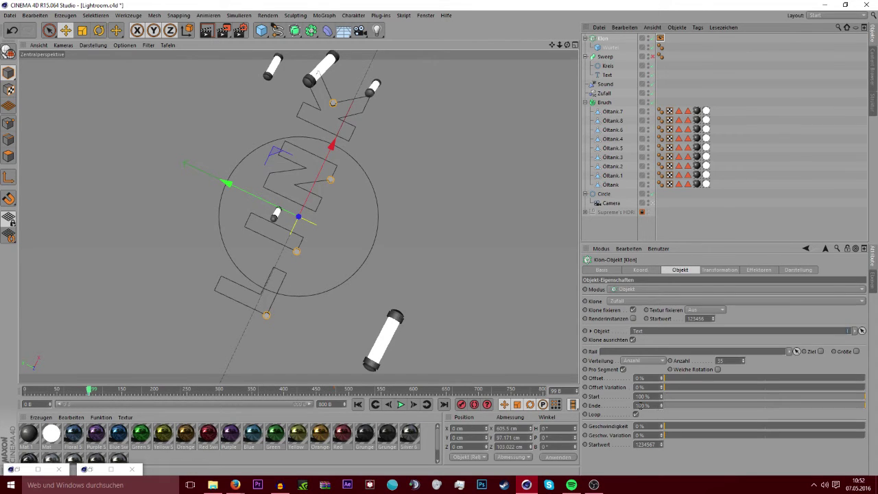
pyautogui.keyDown('ctrl'); pyautogui.click(585, 396); pyautogui.keyUp('ctrl')
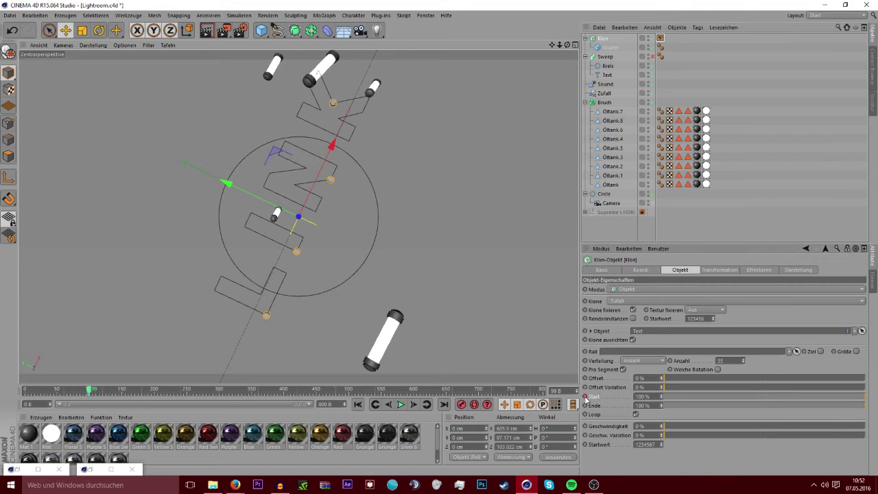
pyautogui.moveTo(173, 394)
pyautogui.mouseDown()
pyautogui.moveTo(196, 390)
pyautogui.moveTo(185, 390)
pyautogui.mouseUp()
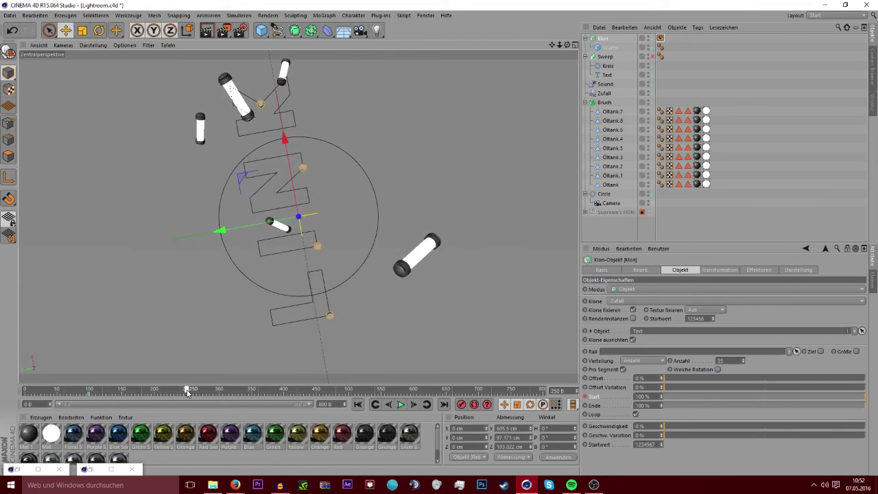
pyautogui.moveTo(683, 396); pyautogui.dragTo(608, 398)
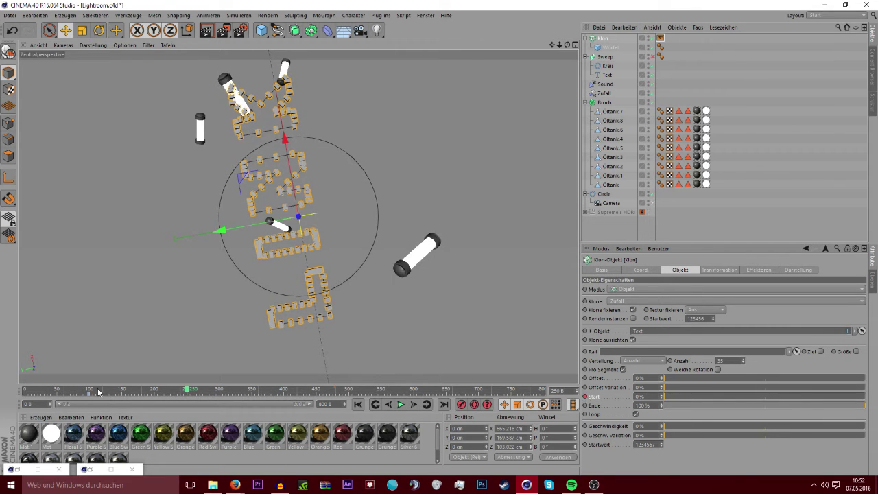
pyautogui.moveTo(185, 390); pyautogui.dragTo(103, 390)
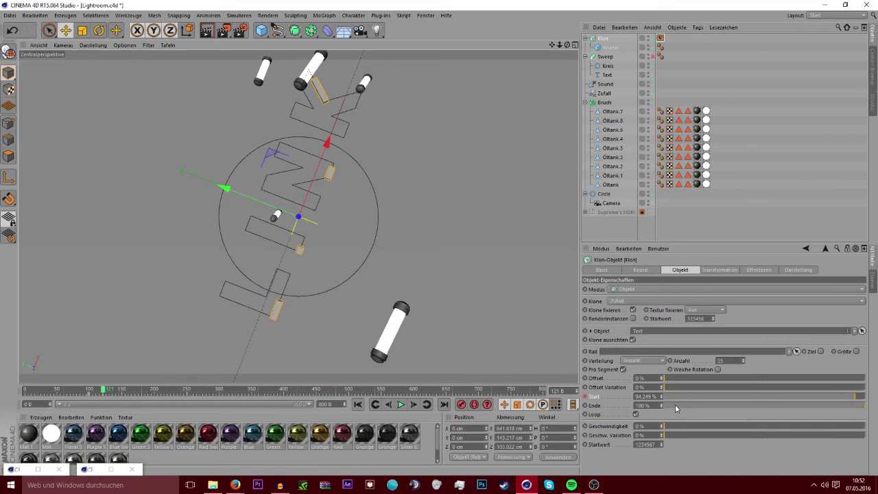
pyautogui.moveTo(676, 408)
pyautogui.mouseDown()
pyautogui.moveTo(640, 410)
pyautogui.moveTo(654, 407)
pyautogui.mouseUp()
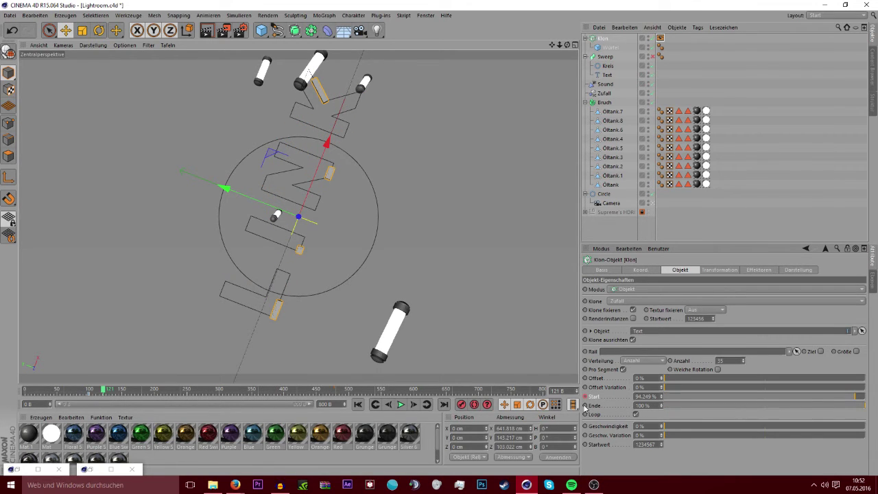
# Keyframe Ende at 100% on frame 136, then at 0% on frame 282
pyautogui.moveTo(104, 390); pyautogui.dragTo(115, 390)
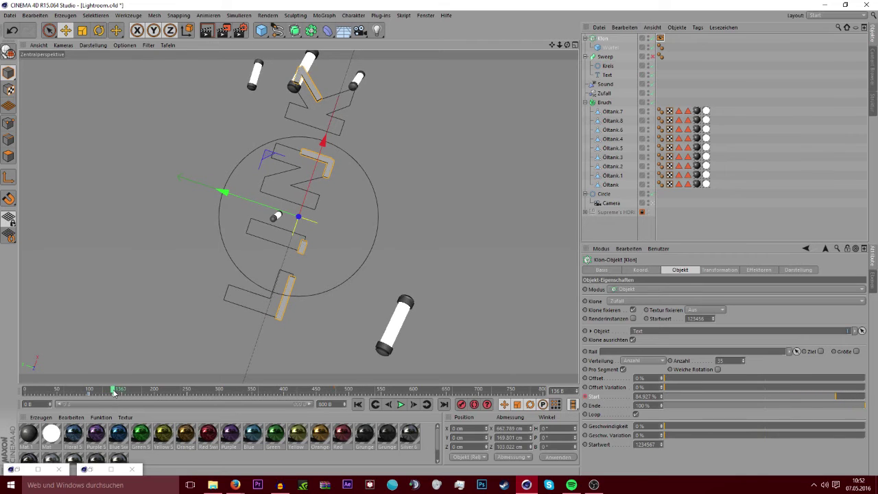
pyautogui.keyDown('ctrl'); pyautogui.click(586, 406); pyautogui.keyUp('ctrl')
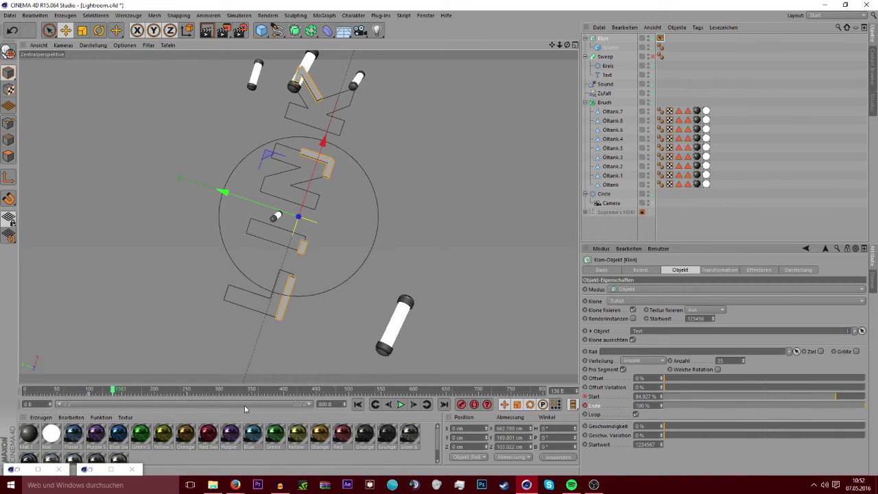
pyautogui.moveTo(130, 390); pyautogui.dragTo(209, 394)
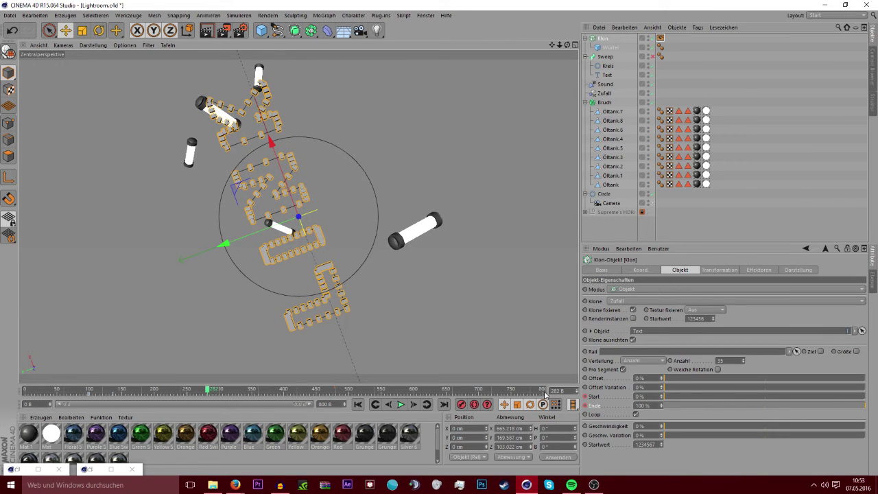
pyautogui.moveTo(676, 409); pyautogui.dragTo(653, 410)
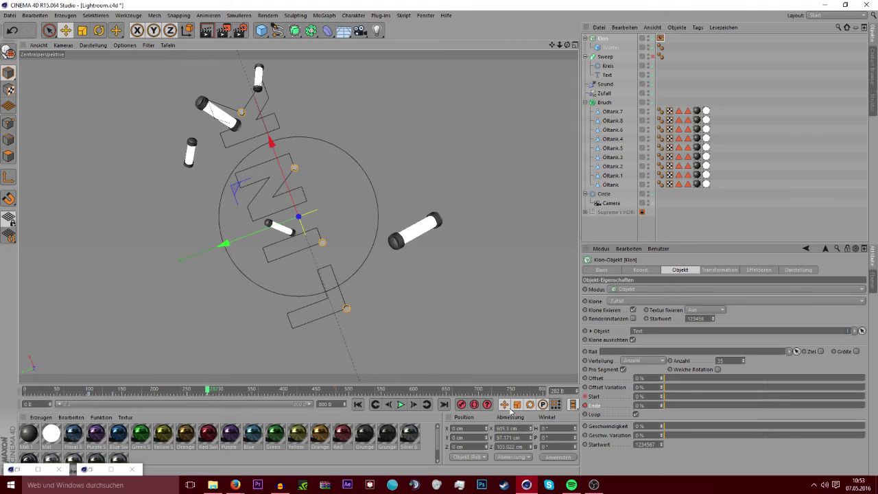
pyautogui.moveTo(190, 389); pyautogui.dragTo(67, 390)
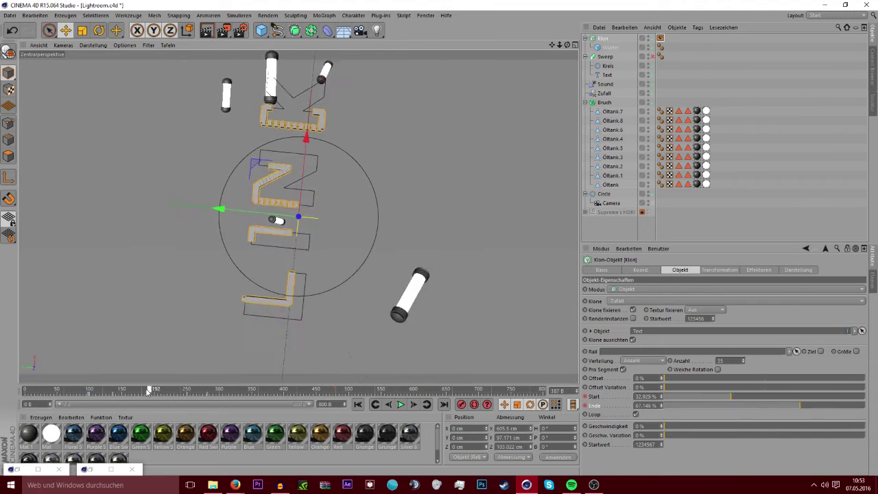
# Play back the clone animation, then move one key to frame 318 and another to frame 150
pyautogui.click(400, 404)
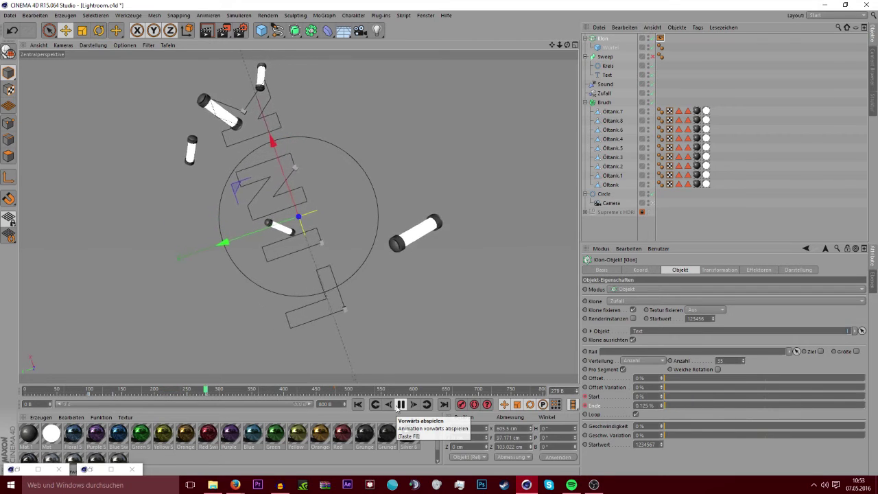
pyautogui.click(400, 405)
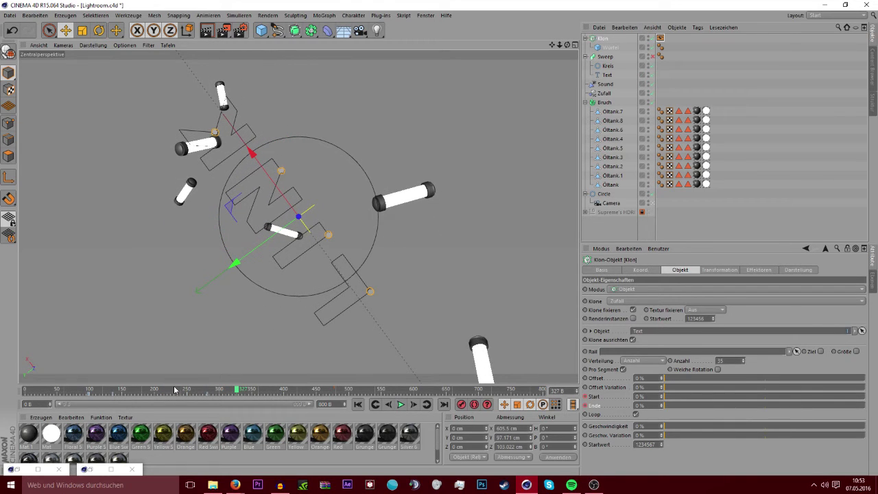
pyautogui.moveTo(175, 390)
pyautogui.mouseDown()
pyautogui.moveTo(300, 401)
pyautogui.moveTo(289, 397)
pyautogui.mouseUp()
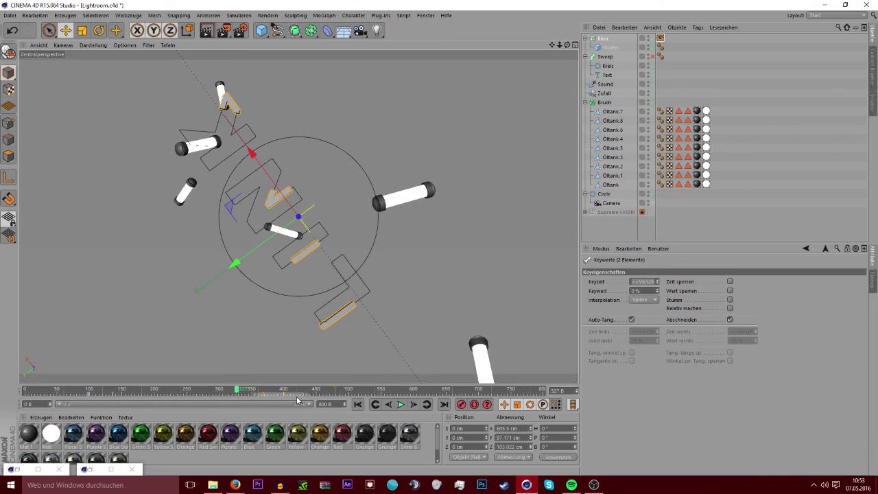
pyautogui.click(260, 397)
pyautogui.moveTo(262, 397)
pyautogui.mouseDown()
pyautogui.moveTo(209, 397)
pyautogui.moveTo(251, 399)
pyautogui.mouseUp()
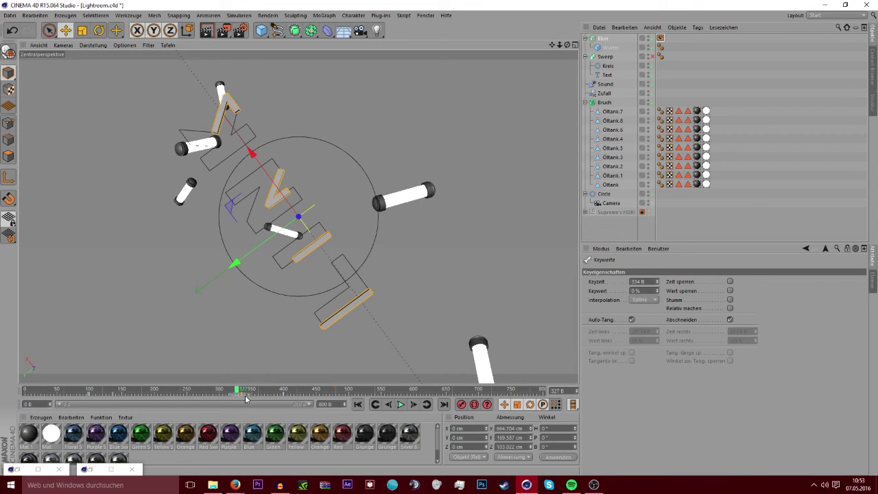
pyautogui.click(112, 396)
pyautogui.moveTo(117, 396); pyautogui.dragTo(131, 395)
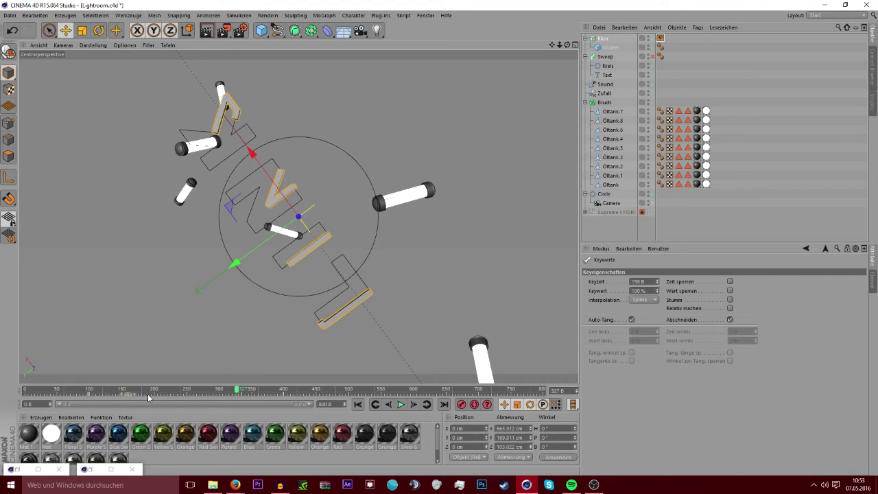
pyautogui.moveTo(236, 390); pyautogui.dragTo(168, 390)
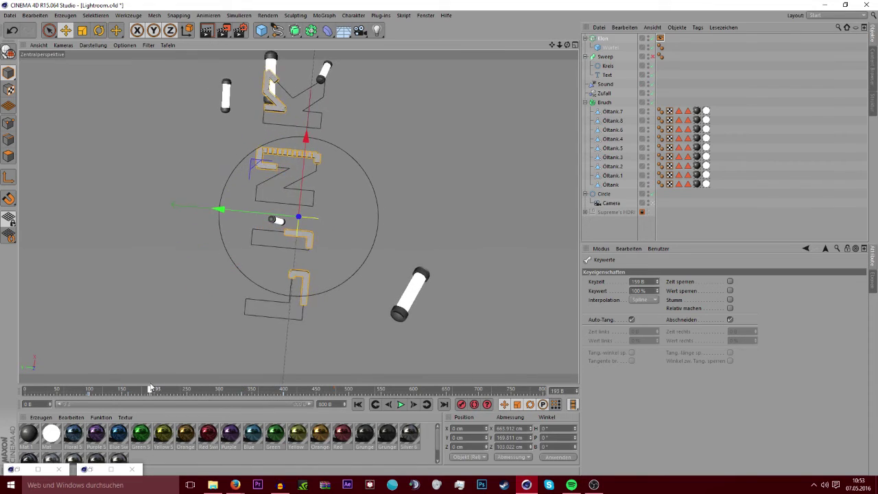
pyautogui.click(207, 30)
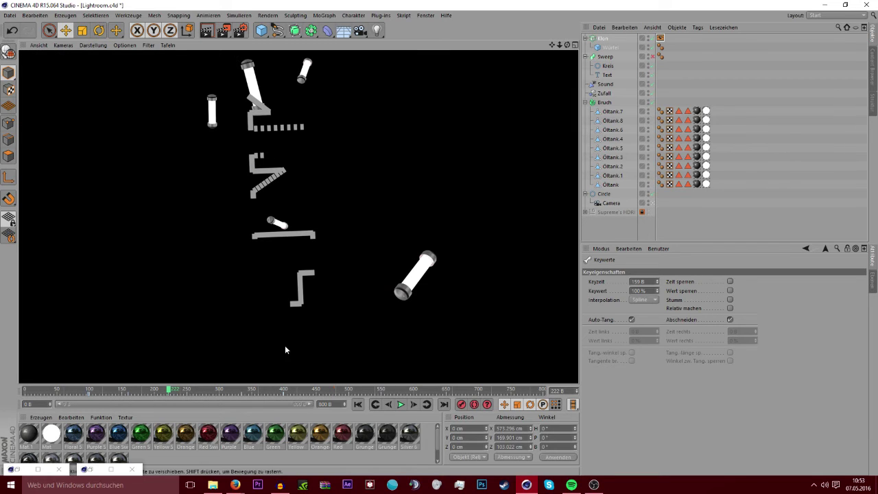
pyautogui.moveTo(252, 389)
pyautogui.mouseDown()
pyautogui.moveTo(143, 374)
pyautogui.moveTo(126, 364)
pyautogui.moveTo(291, 363)
pyautogui.moveTo(64, 356)
pyautogui.mouseUp()
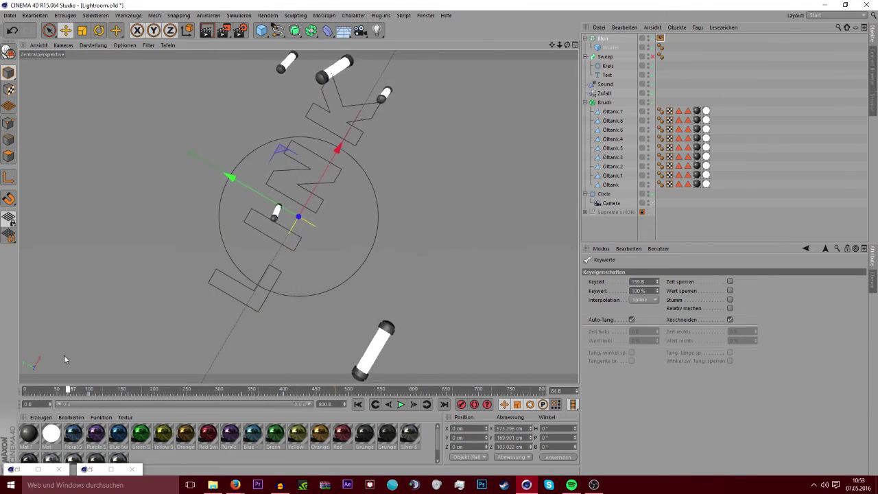
pyautogui.click(401, 404)
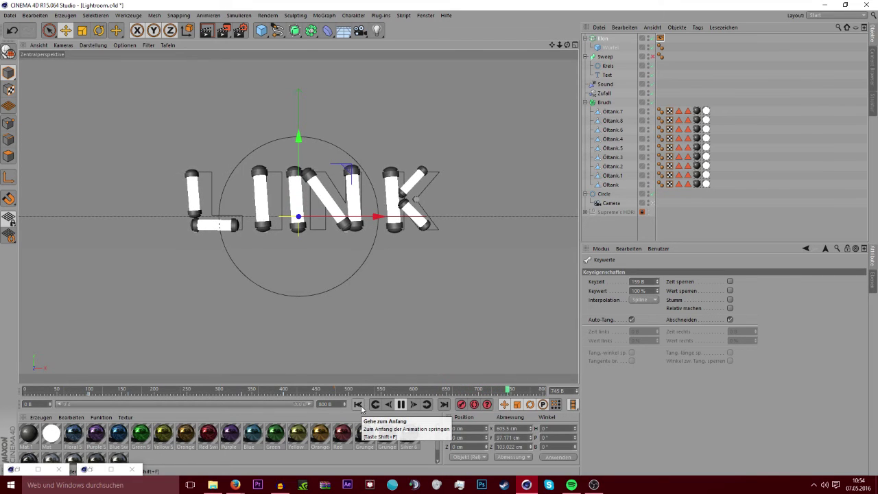
pyautogui.click(400, 404)
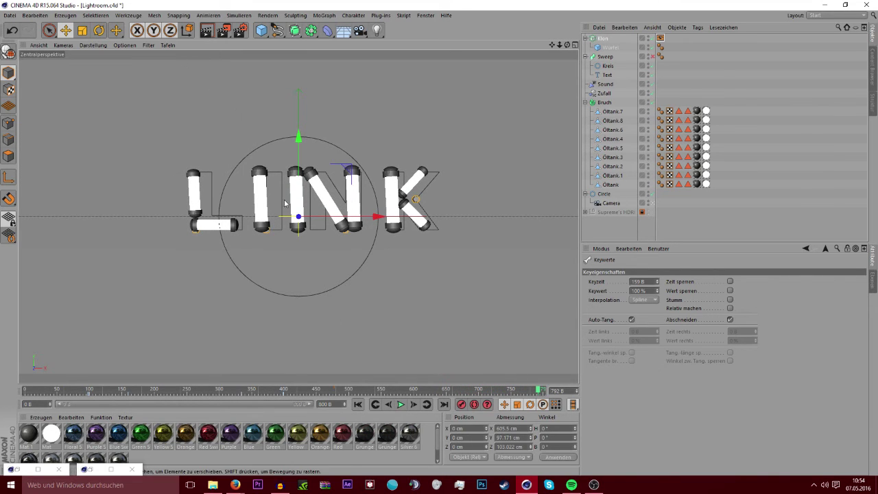
pyautogui.hotkey('ctrl', 'r')
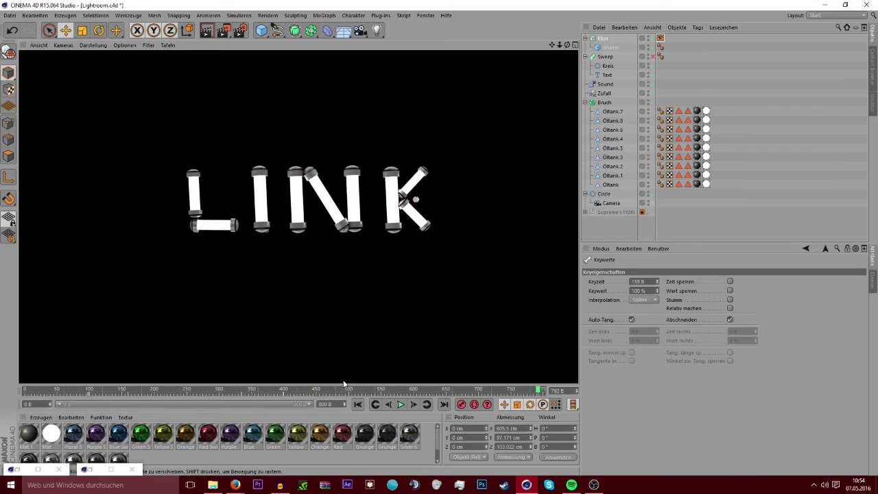
pyautogui.moveTo(313, 391); pyautogui.dragTo(286, 391)
# At frame 401, set the Klon Darstellung tag's Sichtbarkeit to 0%
pyautogui.click(387, 401)
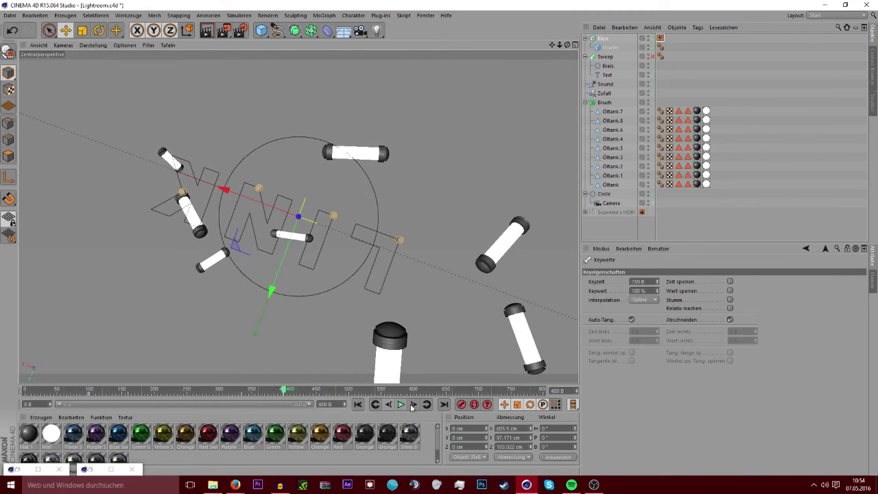
pyautogui.click(660, 38)
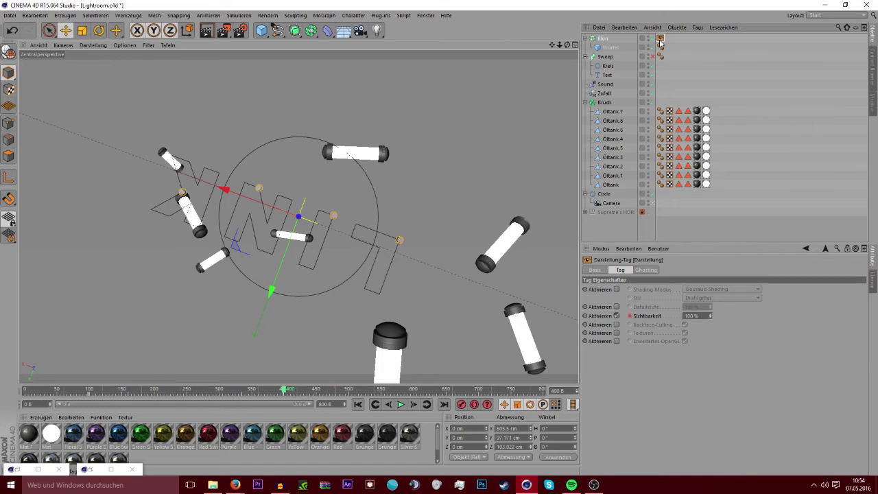
pyautogui.click(640, 315)
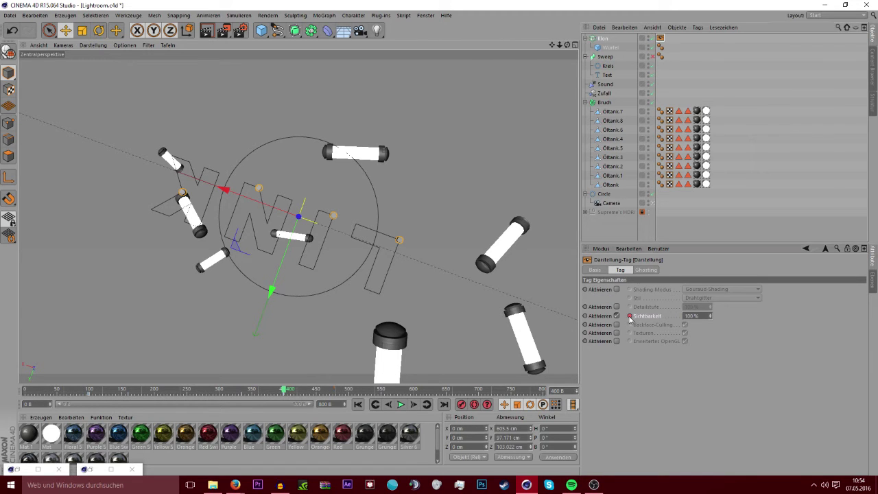
pyautogui.click(414, 404)
pyautogui.moveTo(705, 315); pyautogui.dragTo(625, 301)
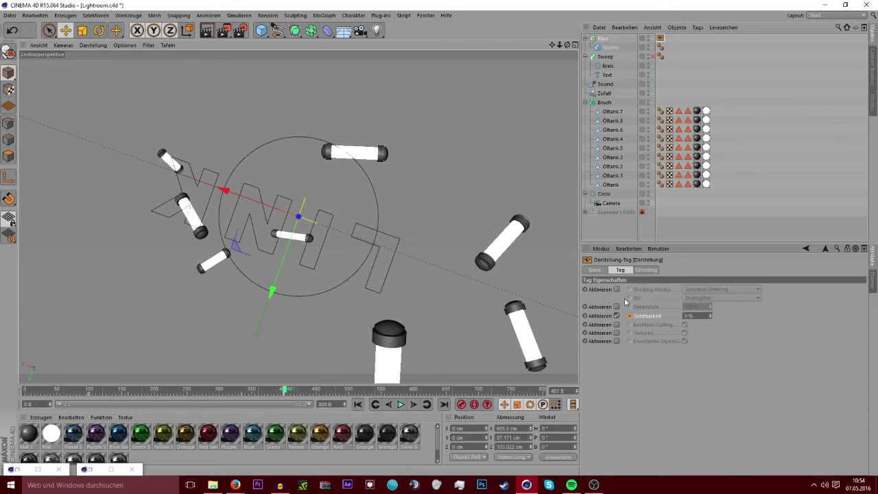
# Return to frame 291 and play the animation to check the visibility fade
pyautogui.moveTo(286, 389)
pyautogui.mouseDown()
pyautogui.moveTo(214, 390)
pyautogui.moveTo(474, 390)
pyautogui.moveTo(24, 389)
pyautogui.mouseUp()
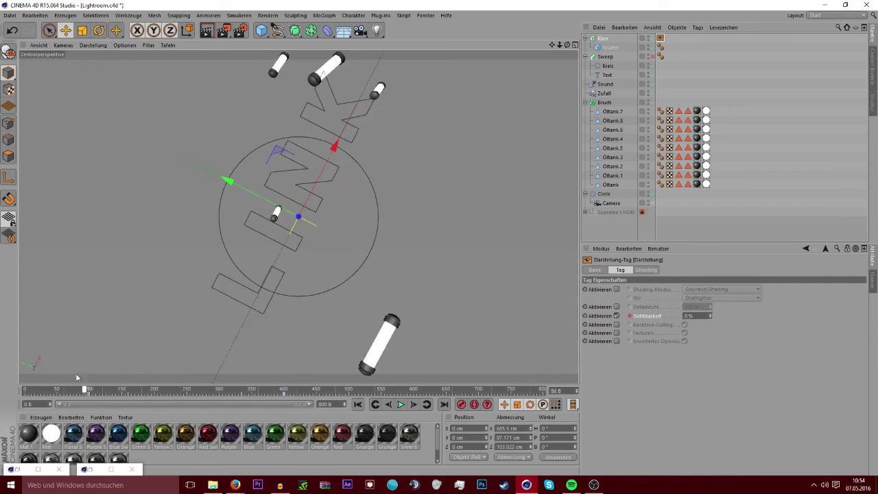
pyautogui.click(401, 405)
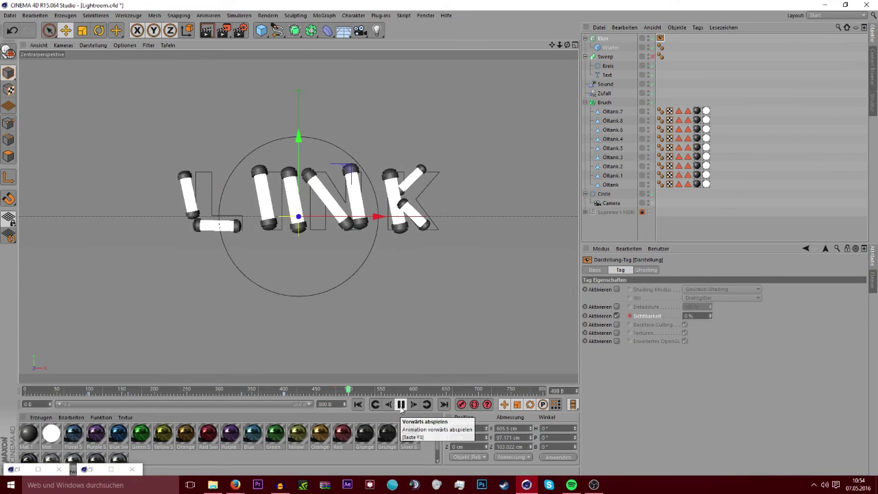
pyautogui.click(401, 406)
pyautogui.moveTo(328, 391); pyautogui.dragTo(310, 390)
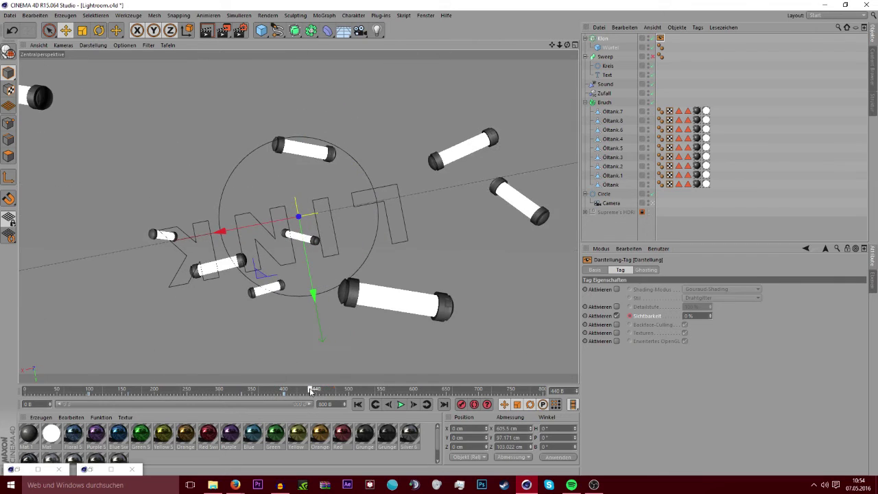
# Stop playback, collapse the Klon, Sweep and Bruch hierarchies, and add a Zufall effector
pyautogui.click(401, 404)
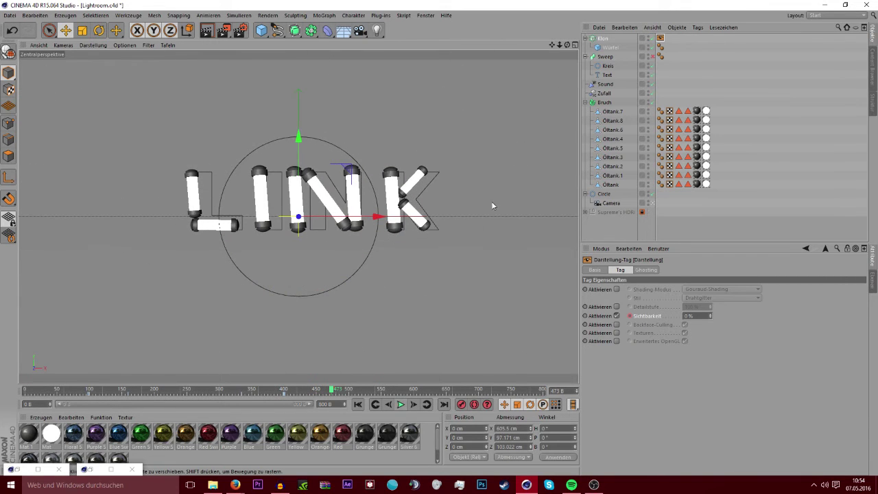
pyautogui.click(770, 101)
pyautogui.click(585, 39)
pyautogui.click(585, 48)
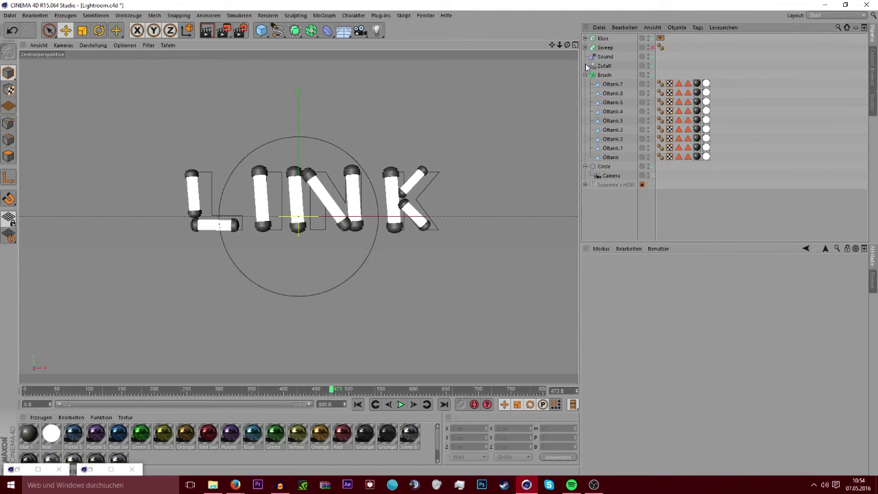
pyautogui.click(585, 75)
pyautogui.click(316, 36)
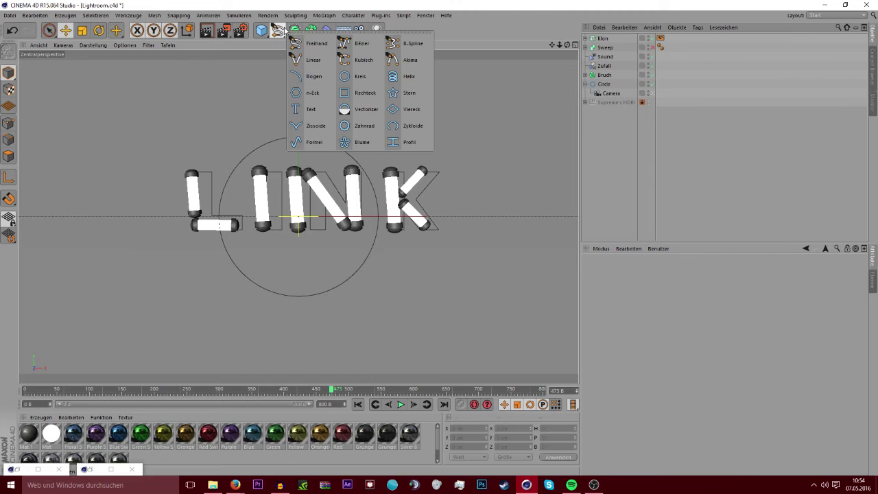
pyautogui.click(324, 15)
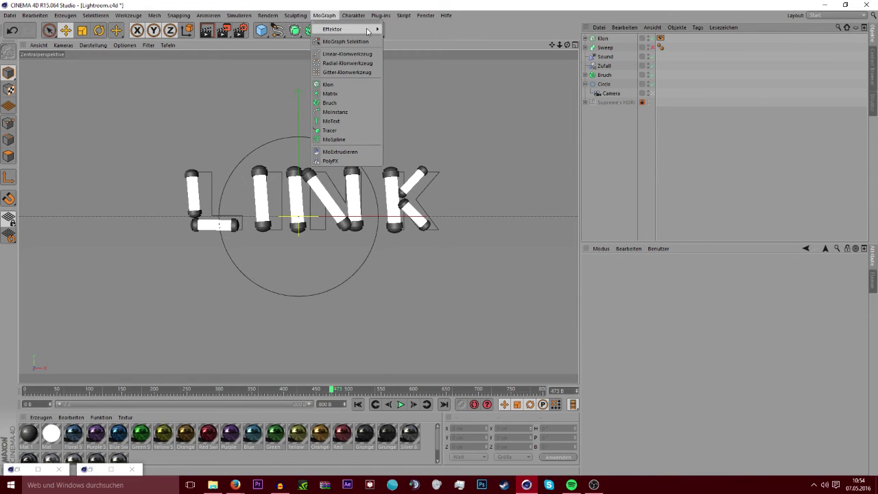
pyautogui.moveTo(336, 29)
pyautogui.click(402, 99)
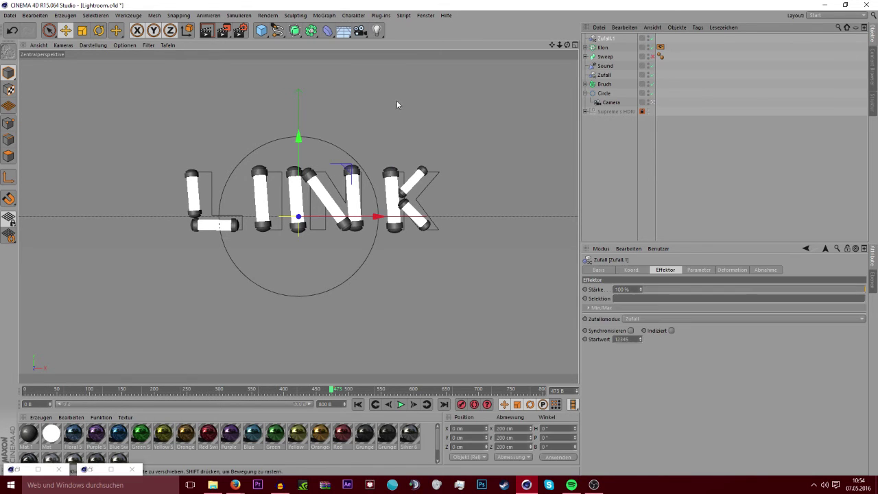
# Add a Klon.1 cloner holding a Ring and set its mode from Linear to Gitter
pyautogui.click(311, 30)
pyautogui.click(324, 15)
pyautogui.click(336, 92)
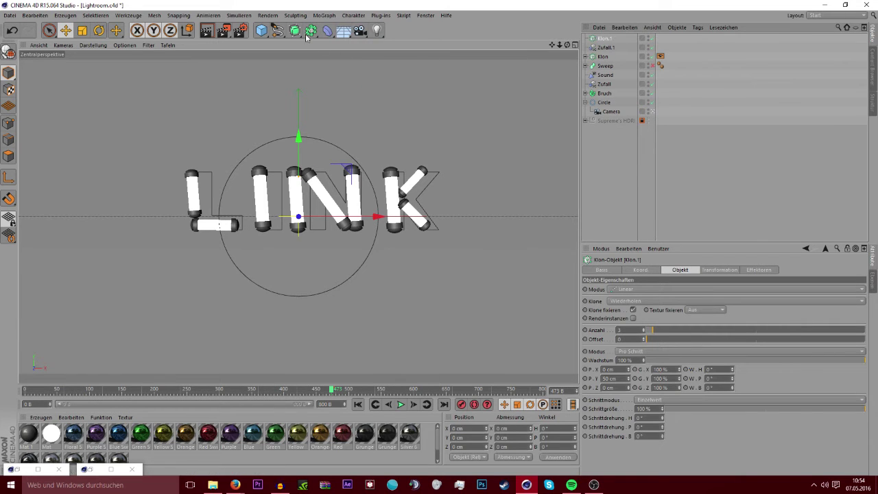
pyautogui.click(262, 30)
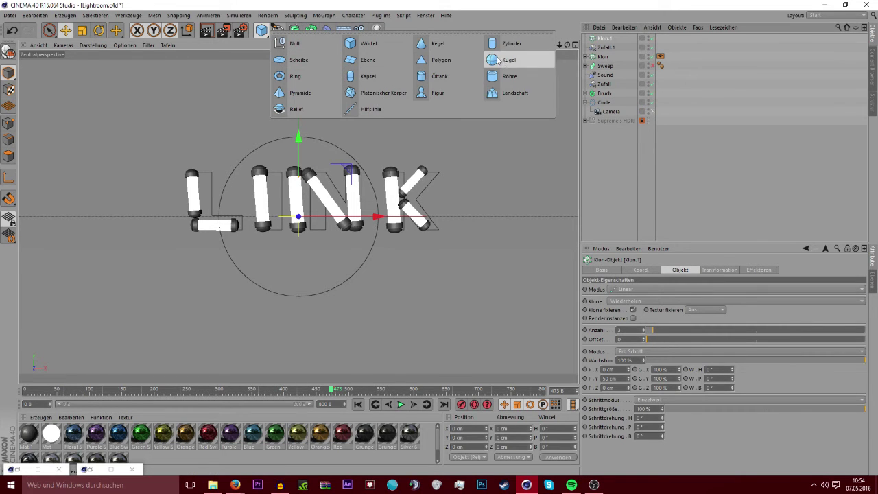
pyautogui.click(294, 76)
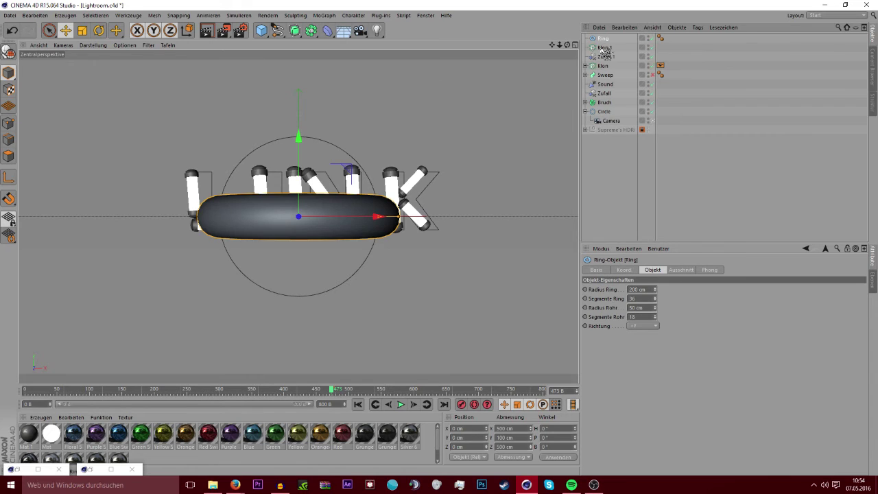
pyautogui.moveTo(599, 41); pyautogui.dragTo(604, 47)
pyautogui.click(604, 39)
pyautogui.click(638, 289)
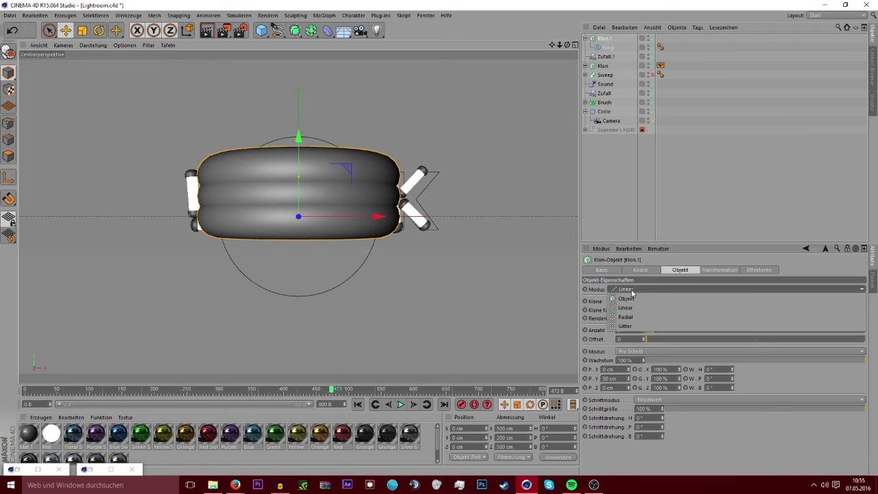
pyautogui.click(621, 318)
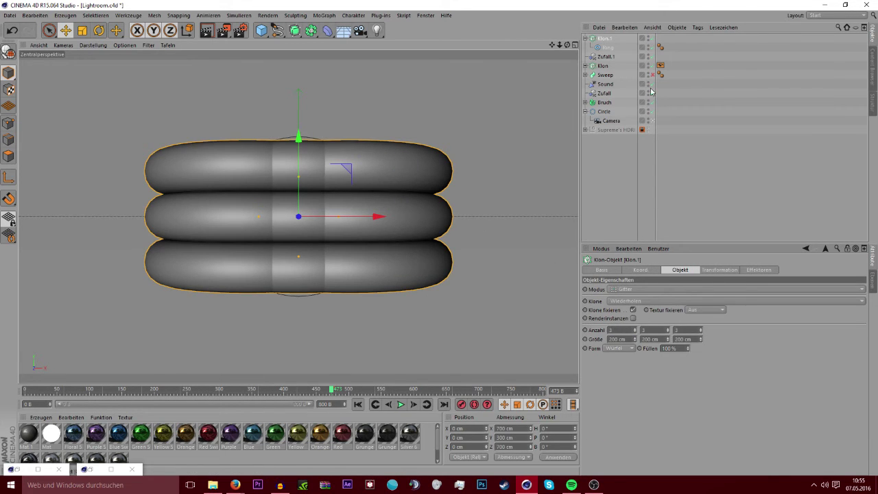
# Set the cloned Ring to a 38 cm ring radius and 5 cm tube radius
pyautogui.click(606, 46)
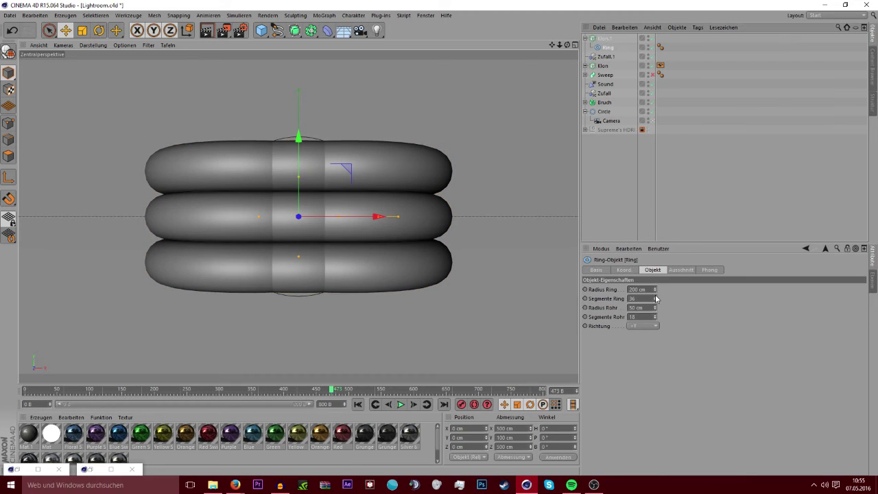
pyautogui.moveTo(656, 290); pyautogui.dragTo(655, 357)
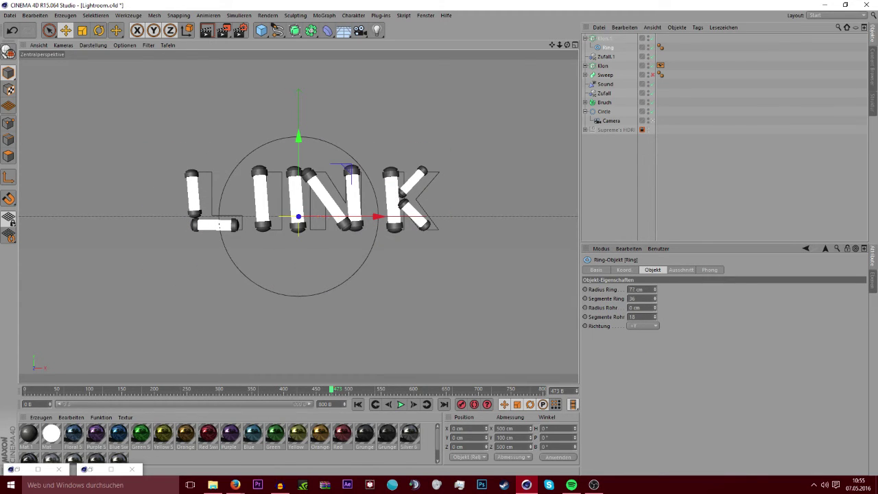
pyautogui.moveTo(655, 290); pyautogui.dragTo(655, 261)
pyautogui.hotkey('ctrl', 'z')
pyautogui.hotkey('ctrl', 'y')
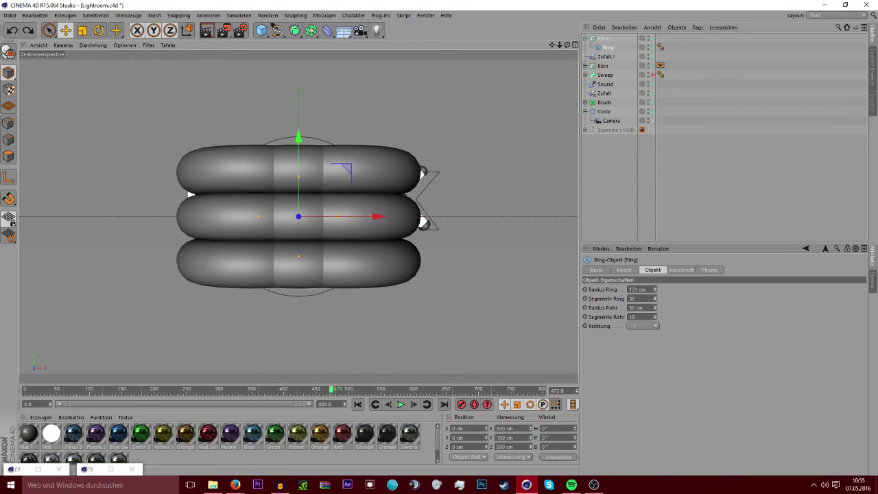
pyautogui.hotkey('ctrl', 'z')
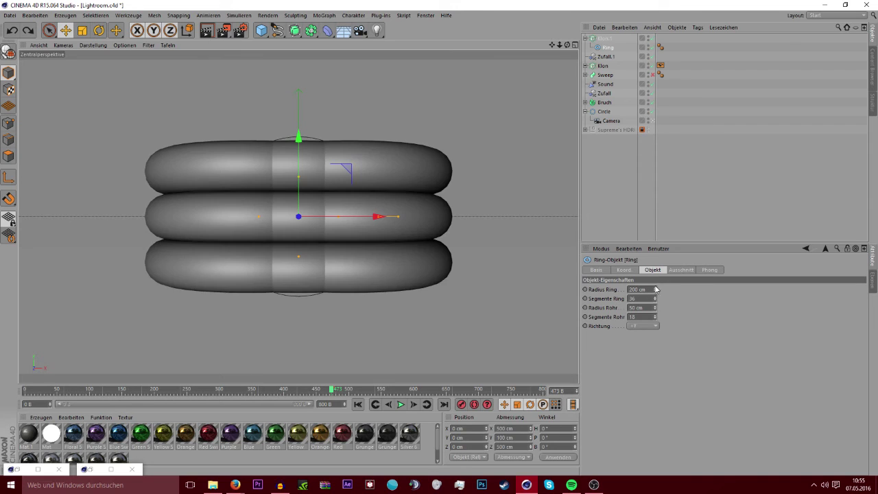
pyautogui.moveTo(654, 290); pyautogui.dragTo(655, 316)
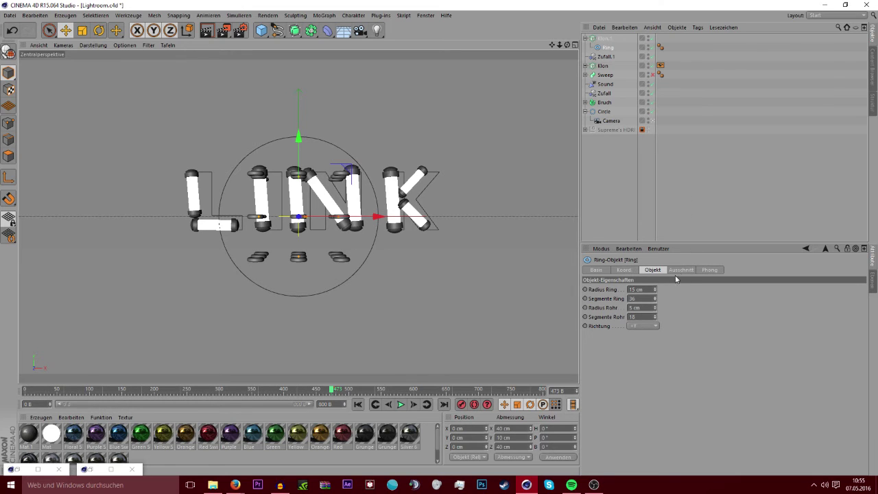
pyautogui.moveTo(655, 289); pyautogui.dragTo(655, 273)
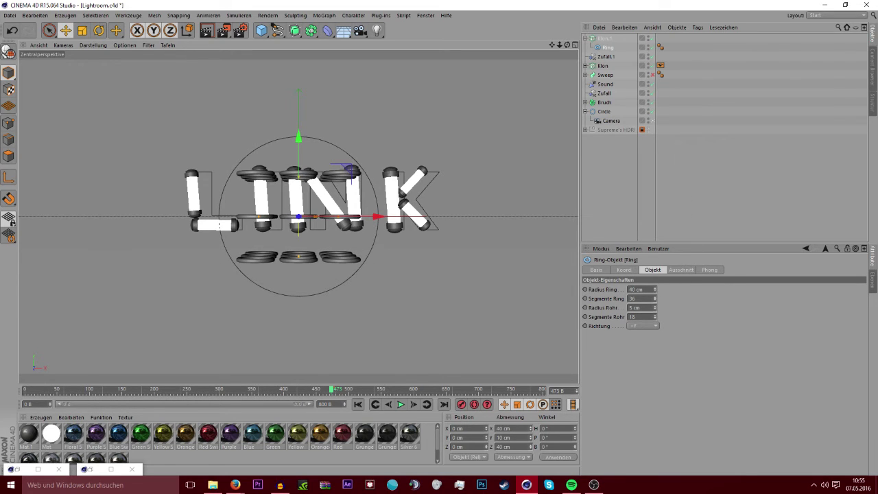
# Set Klon.1's grid Anzahl to 5 × 5 × 5
pyautogui.click(603, 38)
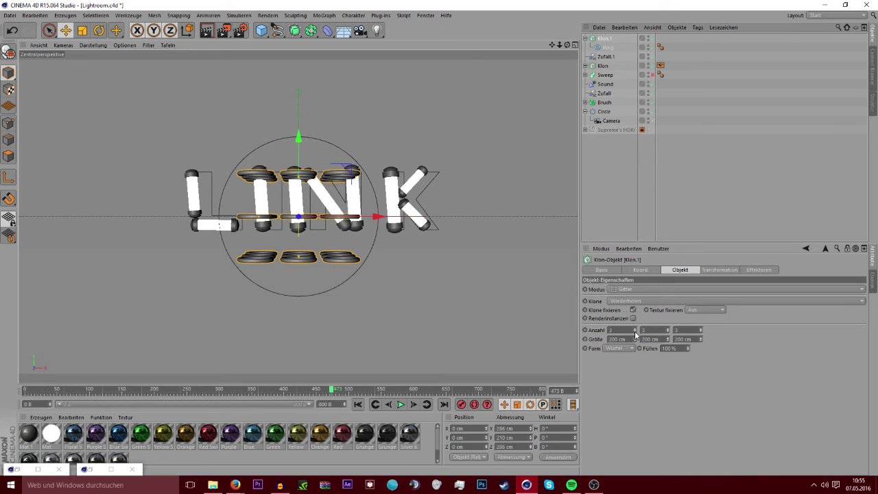
pyautogui.moveTo(635, 334); pyautogui.dragTo(634, 335)
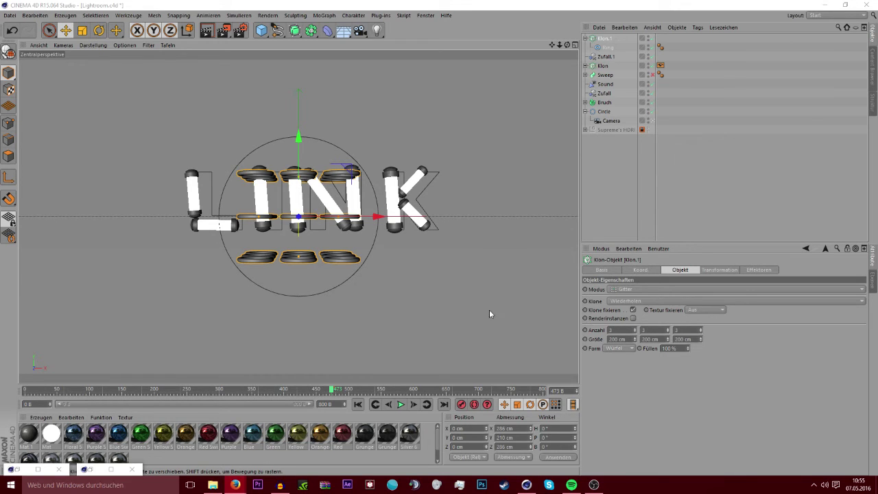
pyautogui.click(701, 332)
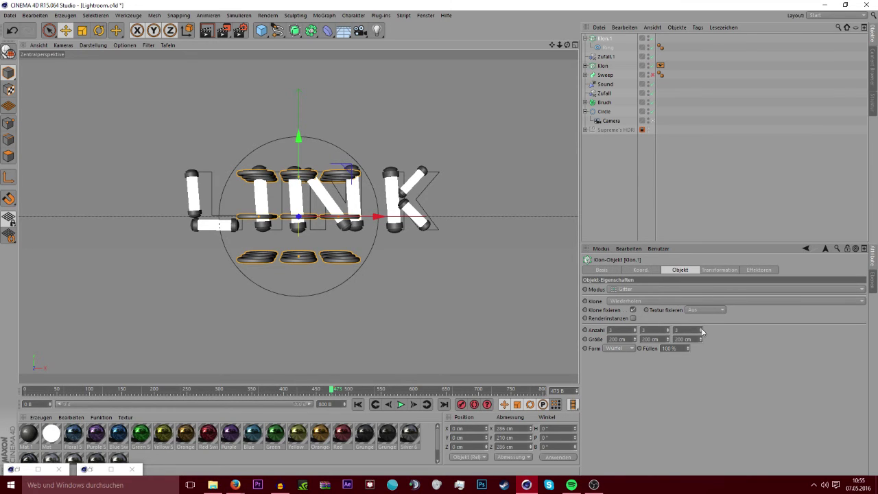
pyautogui.click(701, 331)
pyautogui.click(669, 331)
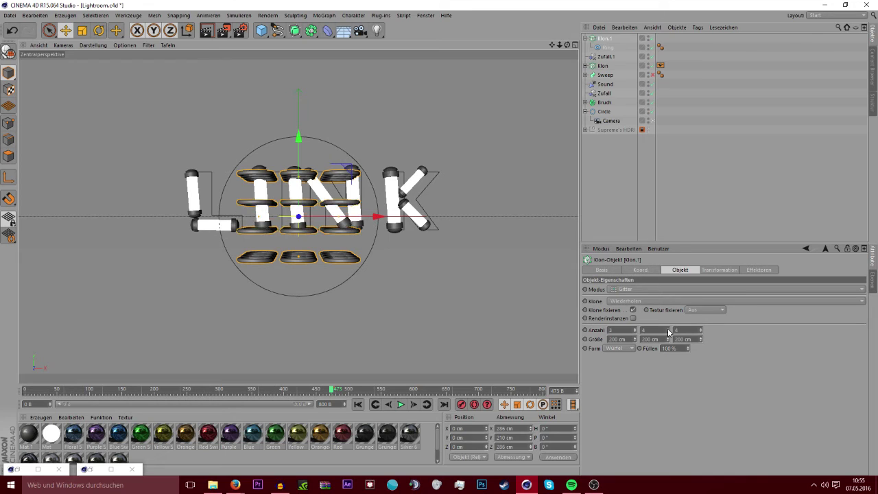
pyautogui.click(636, 330)
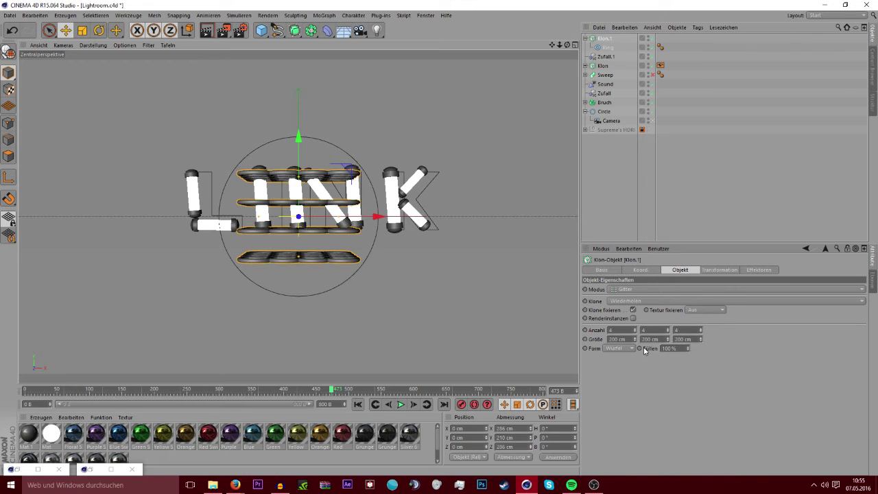
pyautogui.click(669, 331)
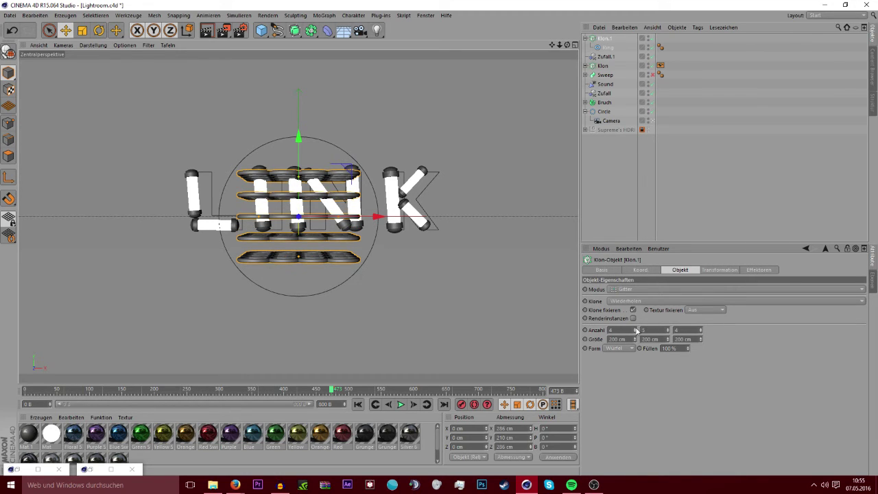
pyautogui.click(636, 330)
pyautogui.click(700, 330)
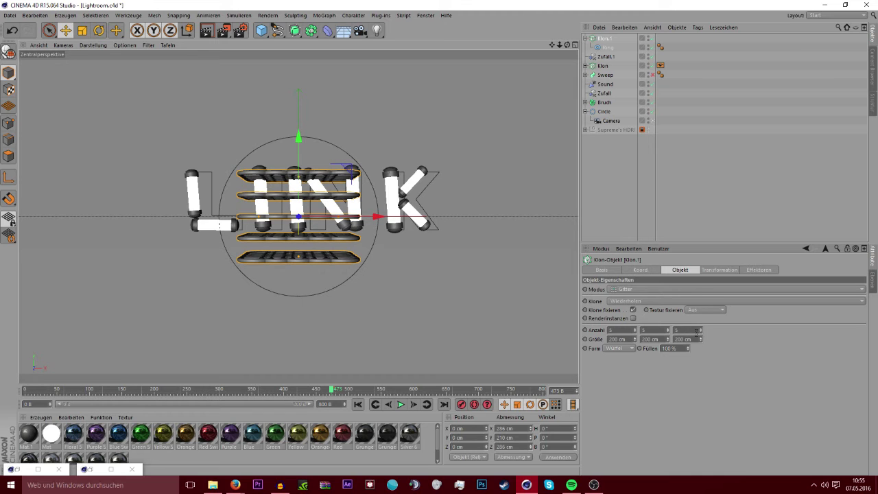
# Set the grid Größe to 10 cm wide and flatten the second value to 0 cm
pyautogui.moveTo(701, 339); pyautogui.dragTo(645, 339)
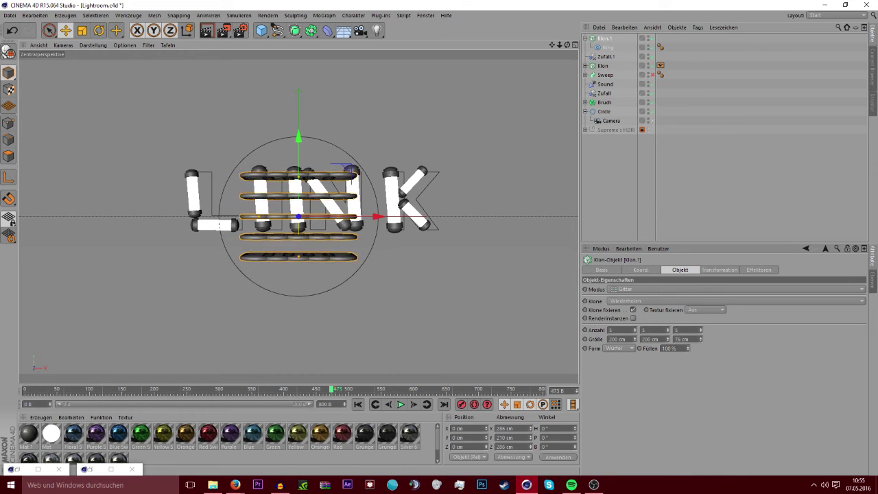
pyautogui.click(693, 339)
pyautogui.press('BackSpace')
pyautogui.click(659, 339)
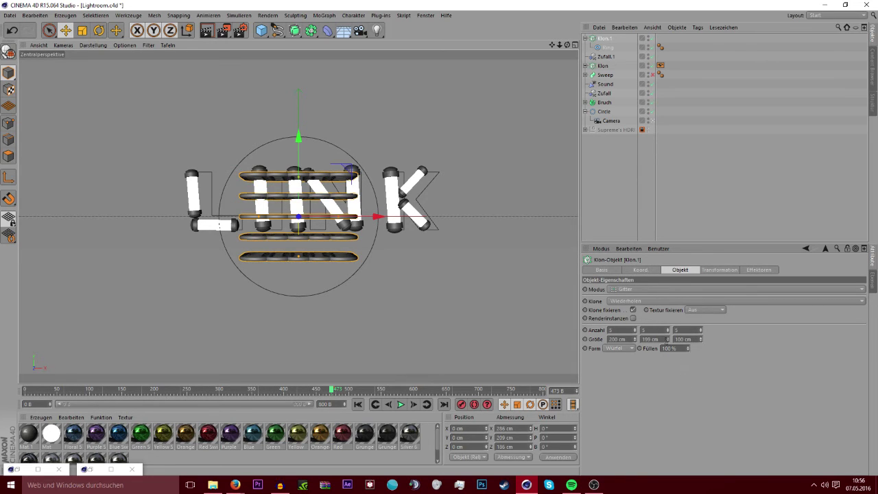
pyautogui.write('100')
pyautogui.click(617, 339)
pyautogui.write('10')
pyautogui.press('Return')
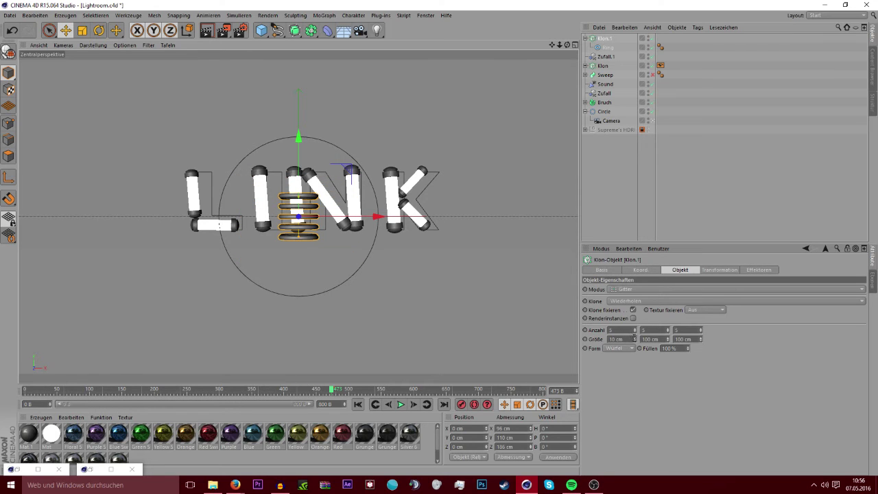
pyautogui.moveTo(671, 341); pyautogui.dragTo(671, 371)
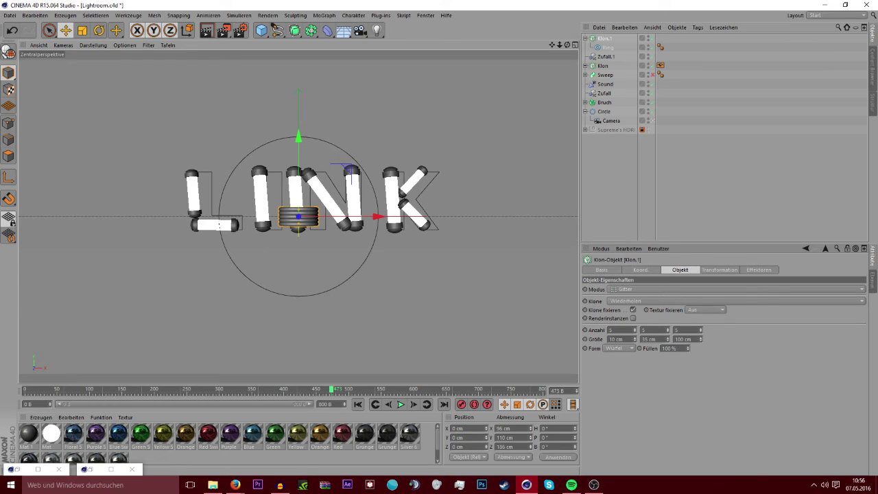
pyautogui.moveTo(670, 342); pyautogui.dragTo(670, 384)
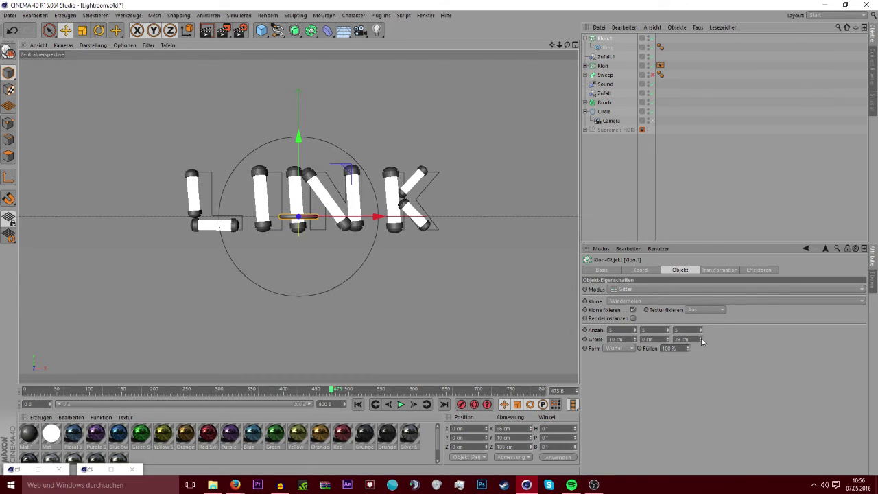
pyautogui.click(714, 196)
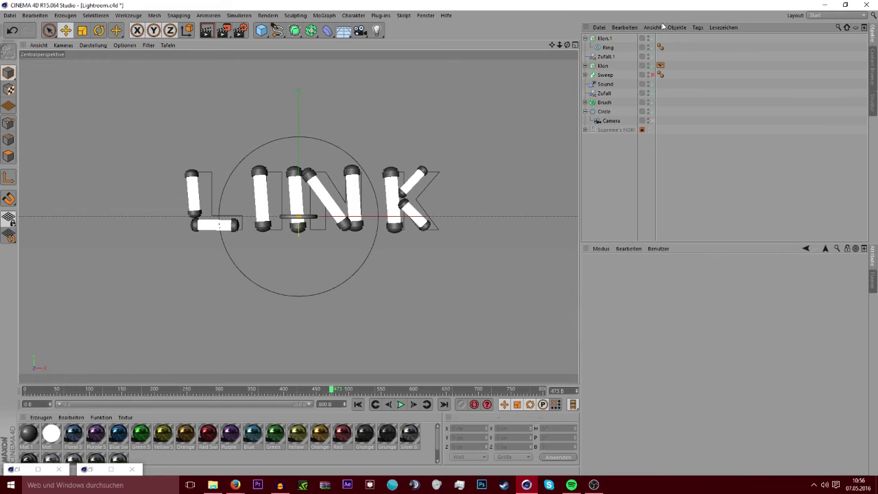
# Add a Darstellung tag to Klon.1 and review the Zufall effectors' settings
pyautogui.click(606, 39)
pyautogui.rightClick(611, 43)
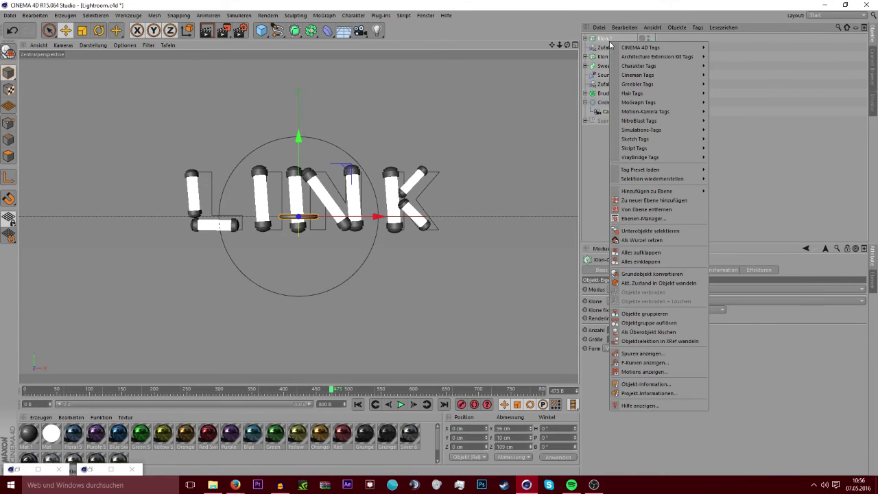
pyautogui.click(730, 103)
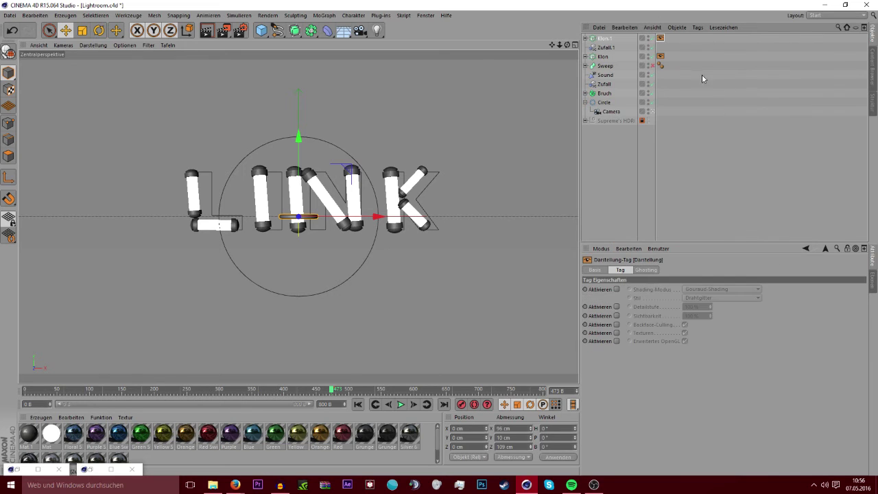
pyautogui.moveTo(328, 389)
pyautogui.mouseDown()
pyautogui.moveTo(298, 389)
pyautogui.moveTo(321, 390)
pyautogui.mouseUp()
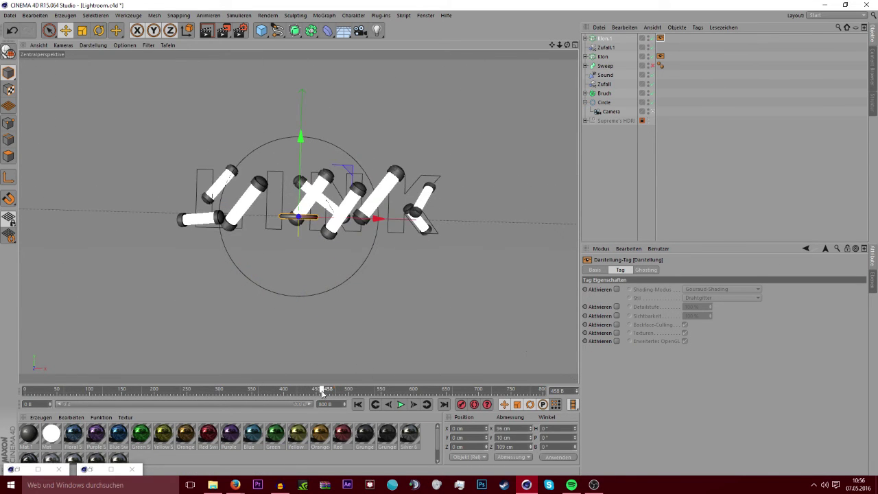
pyautogui.click(607, 49)
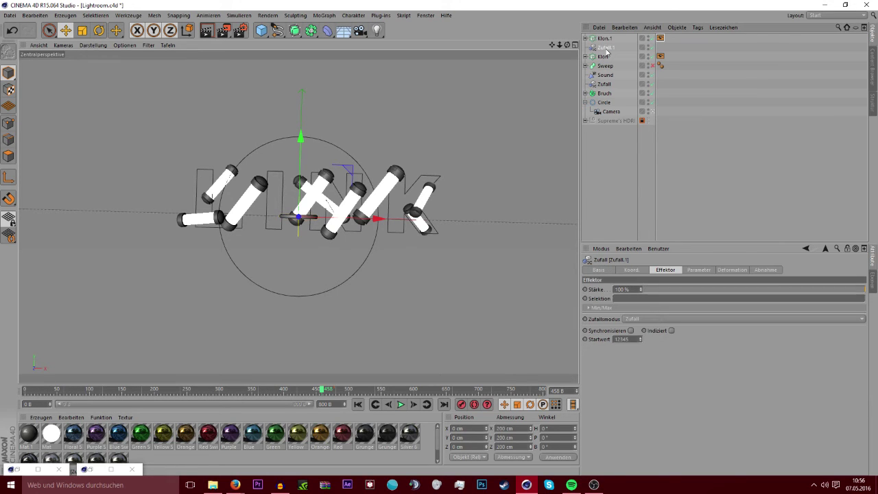
pyautogui.click(603, 84)
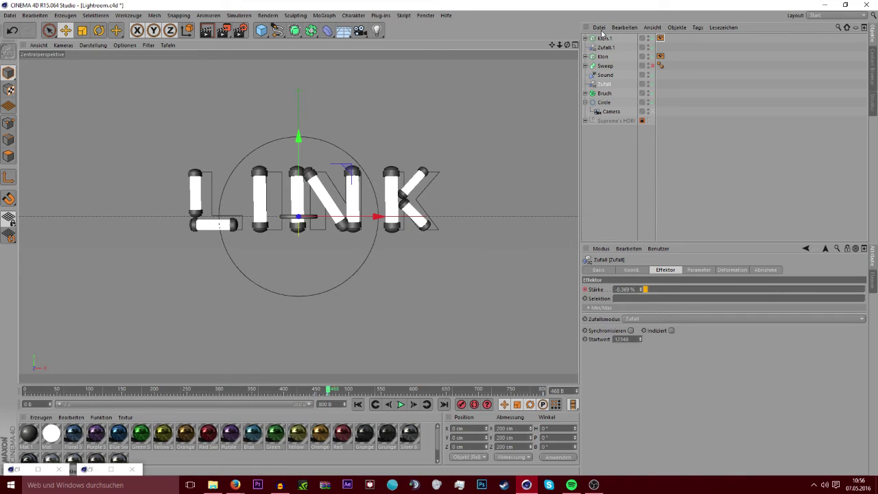
pyautogui.click(605, 48)
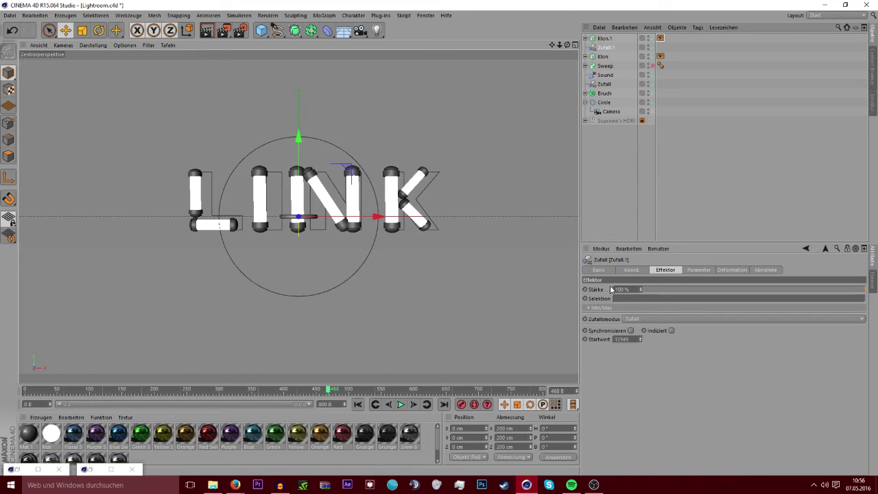
# Keyframe Klon.1's Sichtbarkeit at 100% and at 0% on frame 467, then check frame 468
pyautogui.click(604, 38)
pyautogui.click(660, 38)
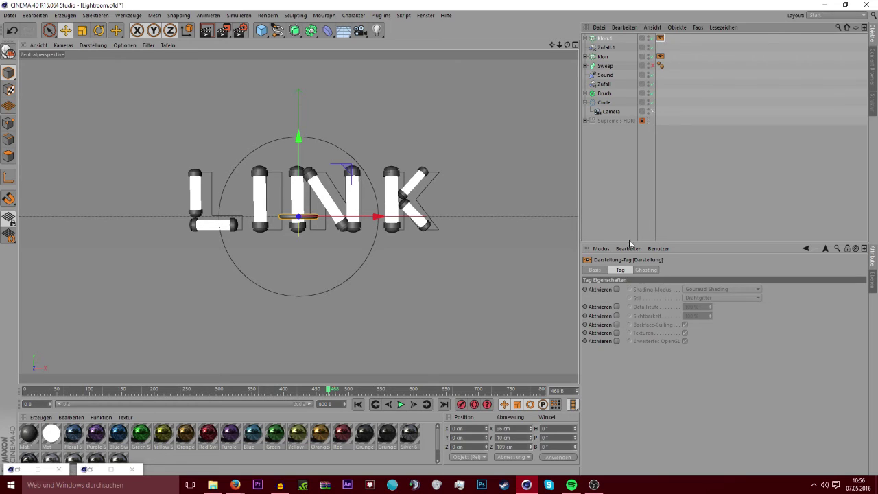
pyautogui.click(617, 315)
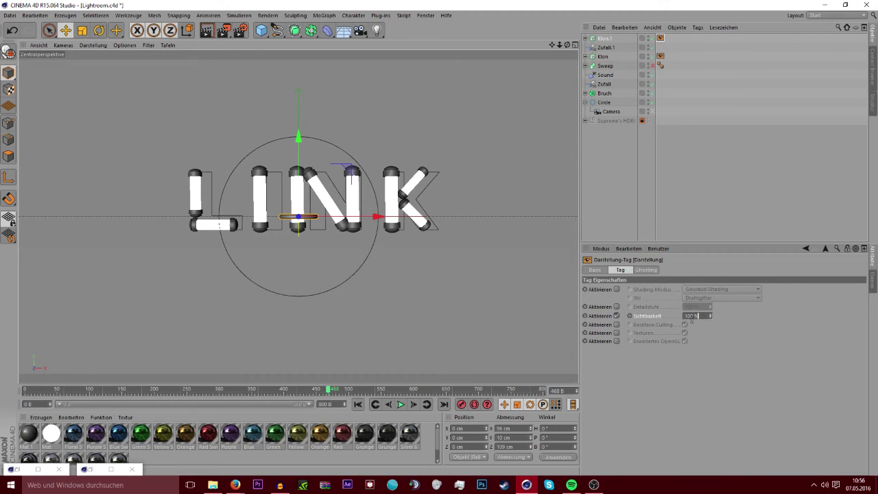
pyautogui.click(691, 319)
pyautogui.keyDown('ctrl'); pyautogui.click(629, 316); pyautogui.keyUp('ctrl')
pyautogui.write('f')
pyautogui.write('0')
pyautogui.press('Return')
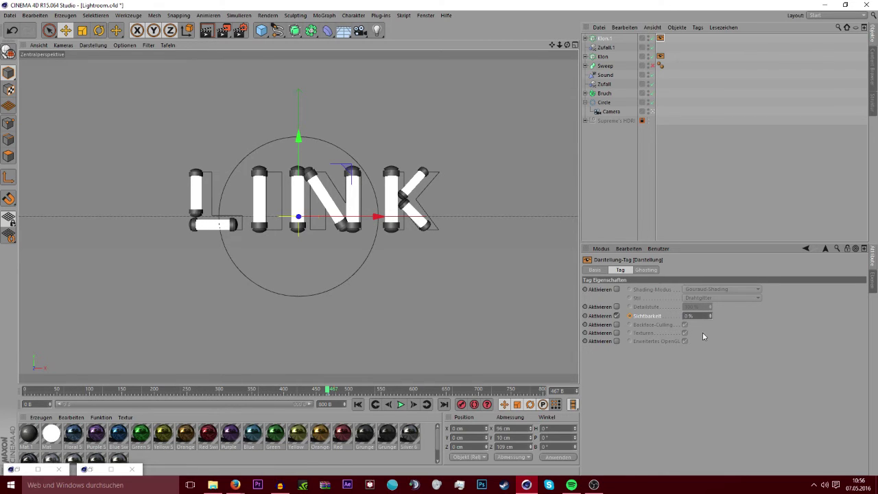
pyautogui.keyDown('ctrl'); pyautogui.click(629, 316); pyautogui.keyUp('ctrl')
pyautogui.click(414, 404)
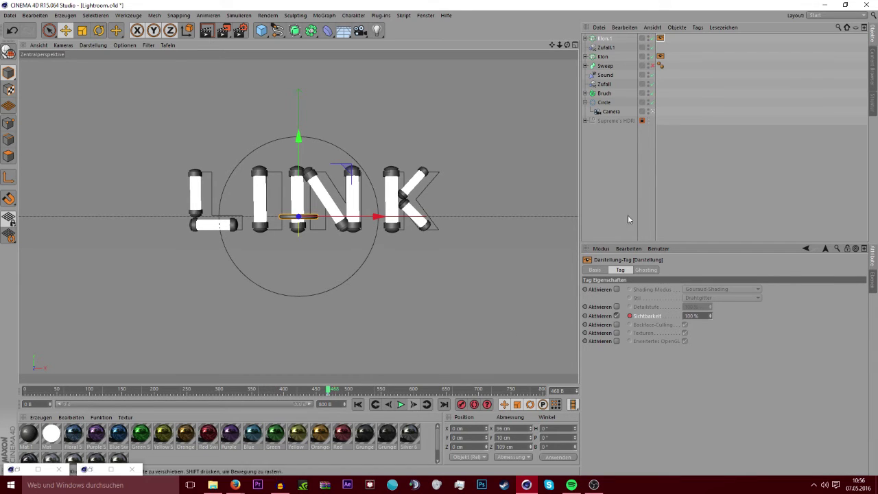
pyautogui.click(599, 57)
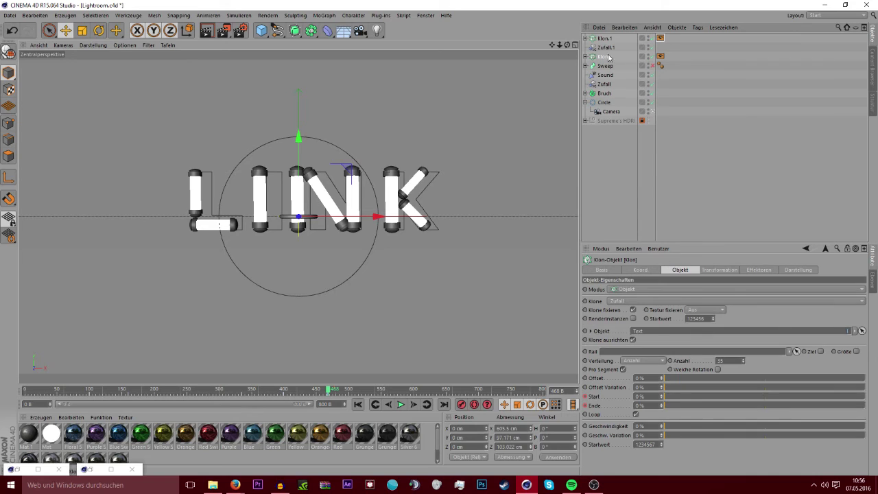
# Add Zufall.1 to Klon.1's effectors and randomize ring position to about 562 cm Y and 778 cm Z
pyautogui.click(604, 40)
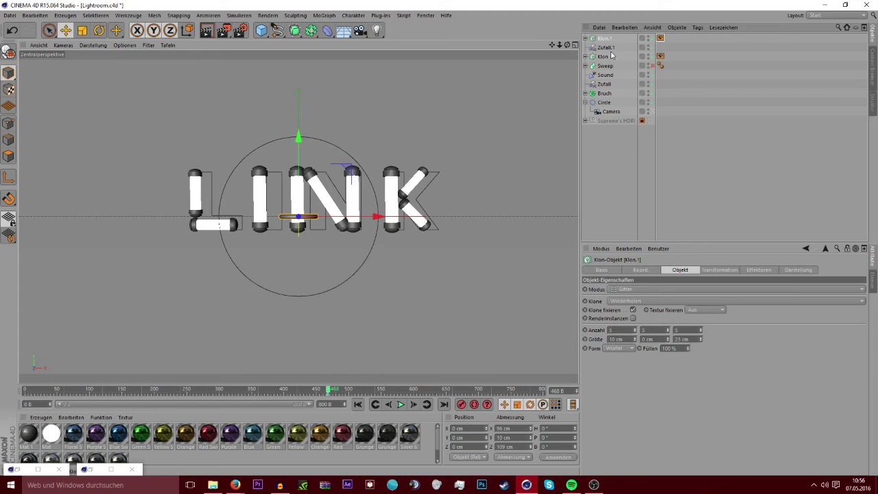
pyautogui.moveTo(606, 47)
pyautogui.mouseDown()
pyautogui.moveTo(669, 123)
pyautogui.moveTo(694, 317)
pyautogui.moveTo(680, 327)
pyautogui.mouseUp()
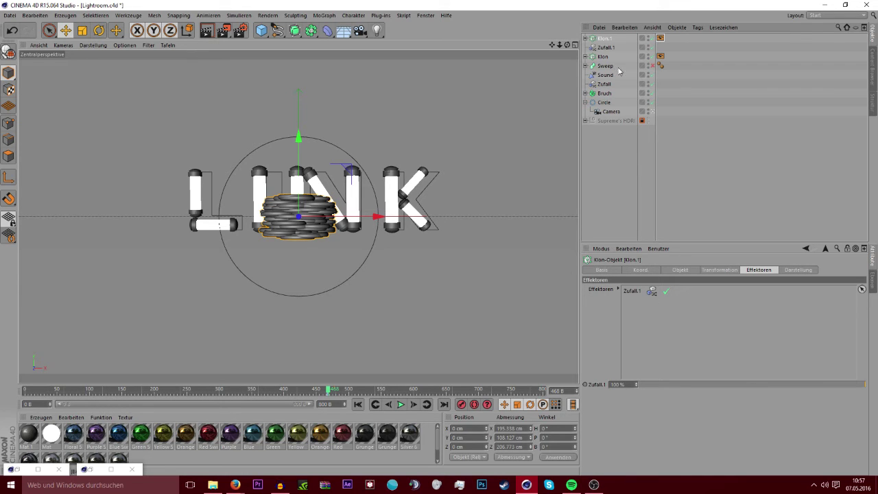
pyautogui.click(602, 47)
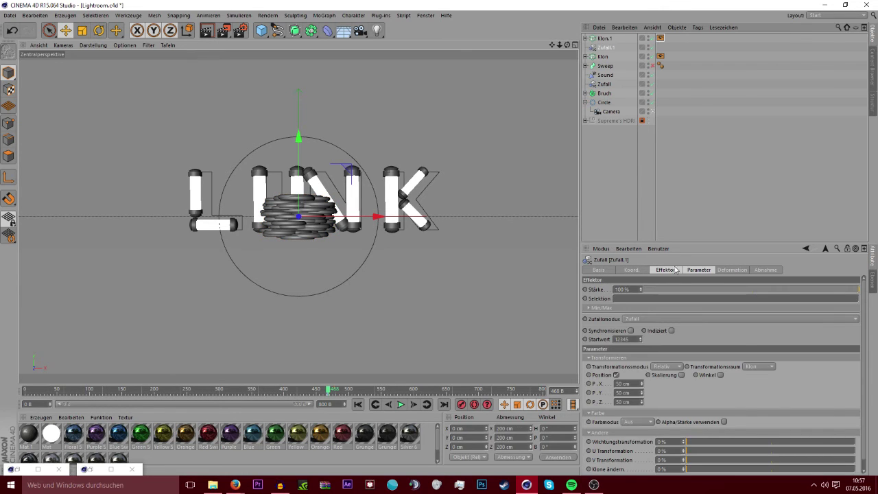
pyautogui.moveTo(688, 290)
pyautogui.mouseDown()
pyautogui.moveTo(680, 290)
pyautogui.moveTo(875, 291)
pyautogui.mouseUp()
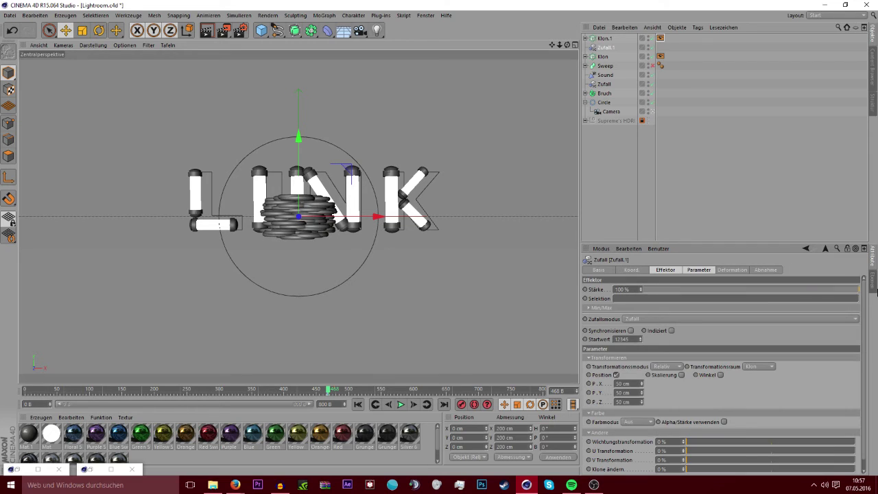
pyautogui.click(712, 272)
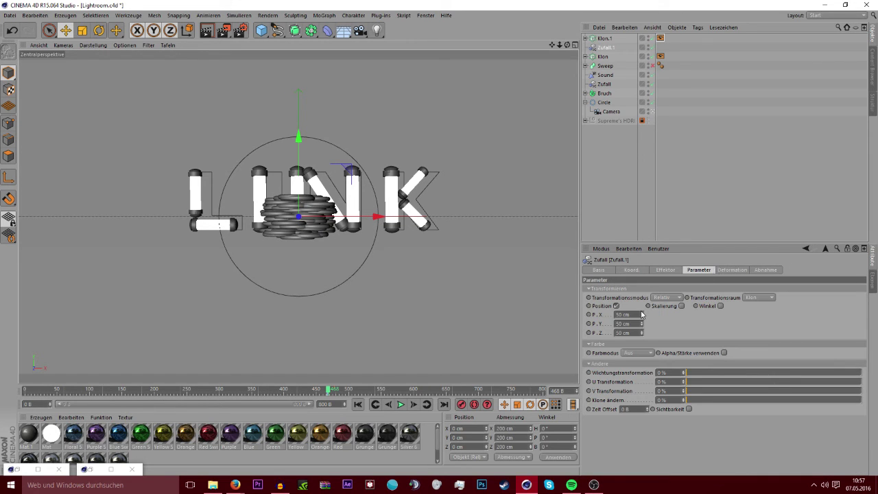
pyautogui.moveTo(642, 314); pyautogui.dragTo(641, 315)
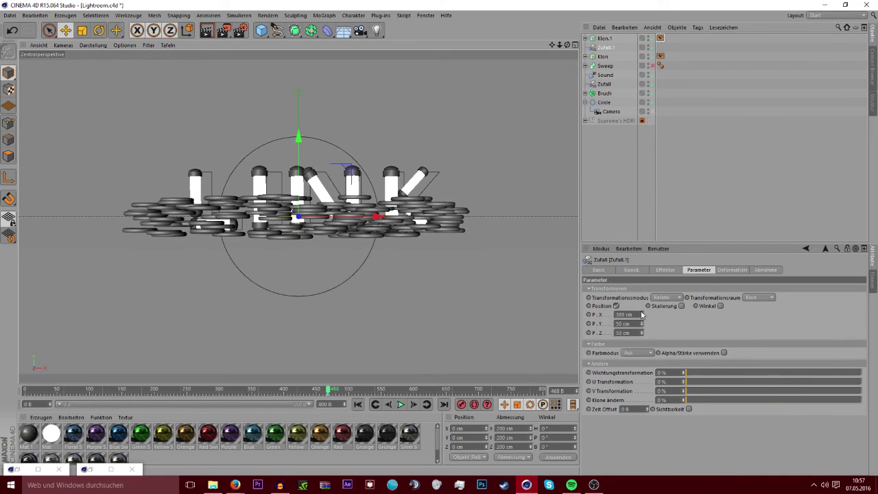
pyautogui.moveTo(641, 324); pyautogui.dragTo(641, 323)
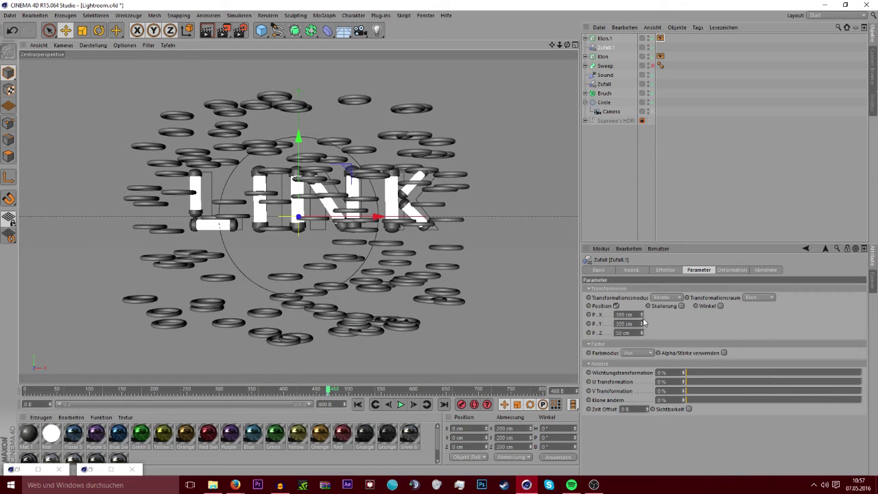
pyautogui.moveTo(643, 335); pyautogui.dragTo(657, 325)
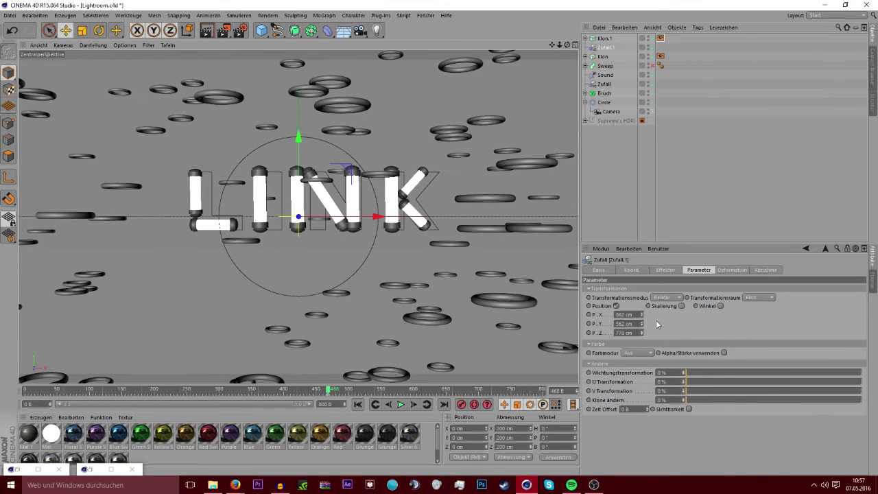
# Enable Zufall.1 random rotation at roughly 547° H, 1158° P and 229° B
pyautogui.click(720, 306)
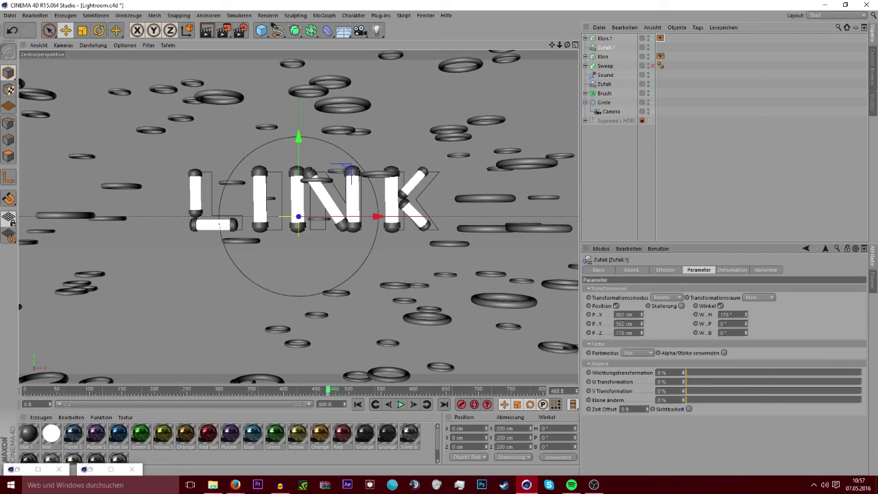
pyautogui.hotkey('ctrl', 'z')
pyautogui.moveTo(747, 323); pyautogui.dragTo(747, 261)
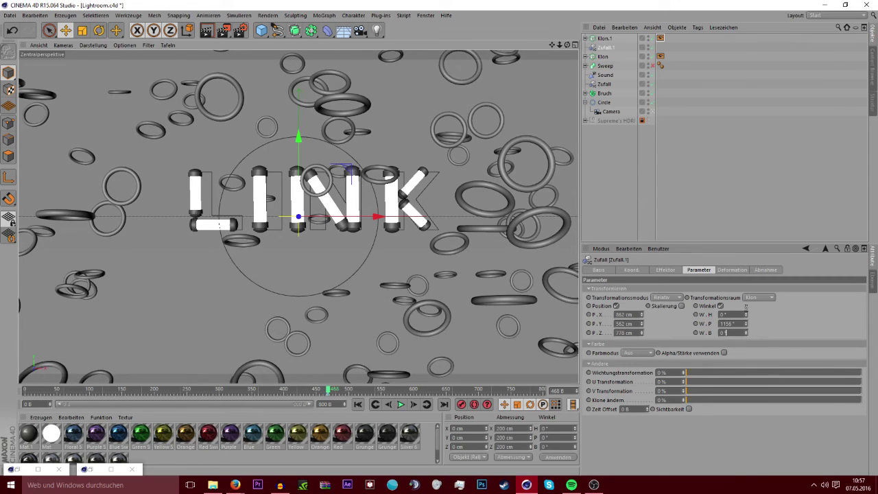
pyautogui.moveTo(745, 333); pyautogui.dragTo(746, 316)
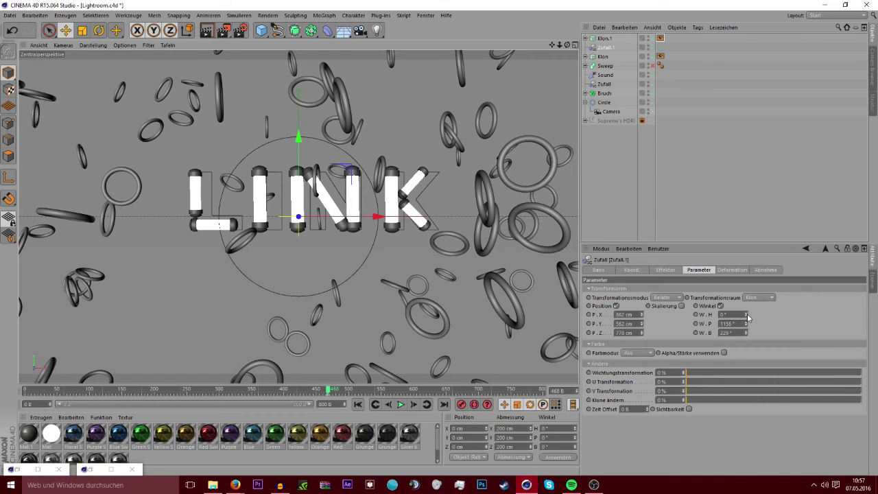
pyautogui.moveTo(746, 315)
pyautogui.mouseDown()
pyautogui.moveTo(746, 288)
pyautogui.moveTo(747, 313)
pyautogui.mouseUp()
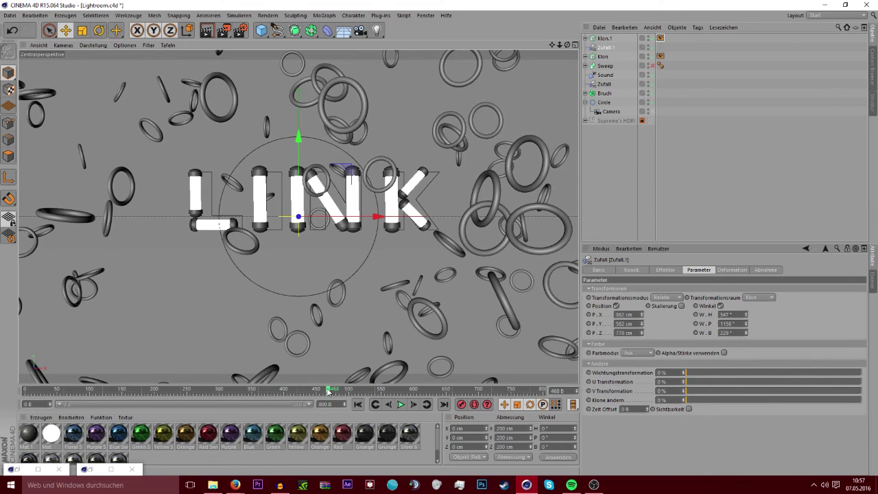
pyautogui.moveTo(328, 390); pyautogui.dragTo(328, 389)
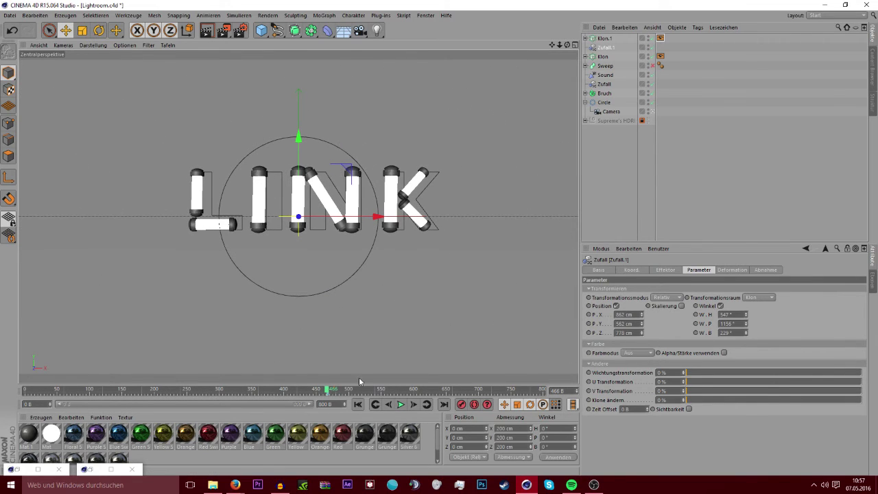
# Keyframe Zufall.1 strength at 0% near frame 468
pyautogui.click(631, 269)
pyautogui.keyDown('shift'); pyautogui.click(654, 271); pyautogui.keyUp('shift')
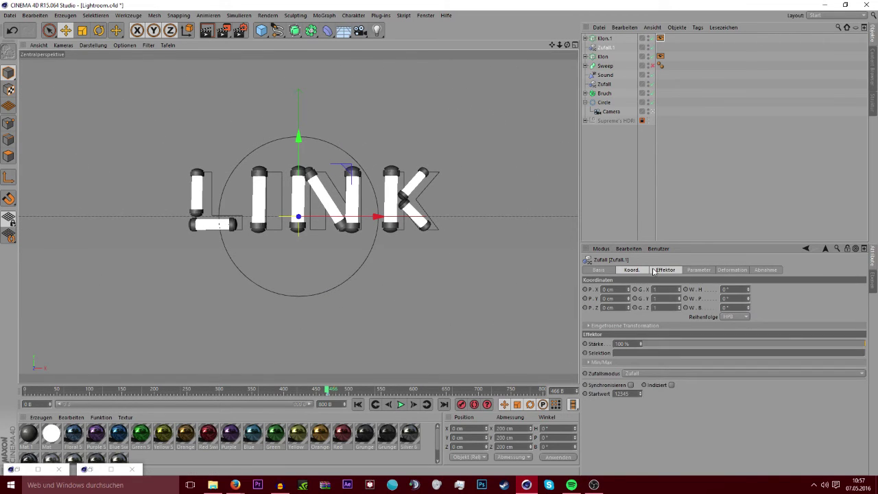
pyautogui.click(414, 404)
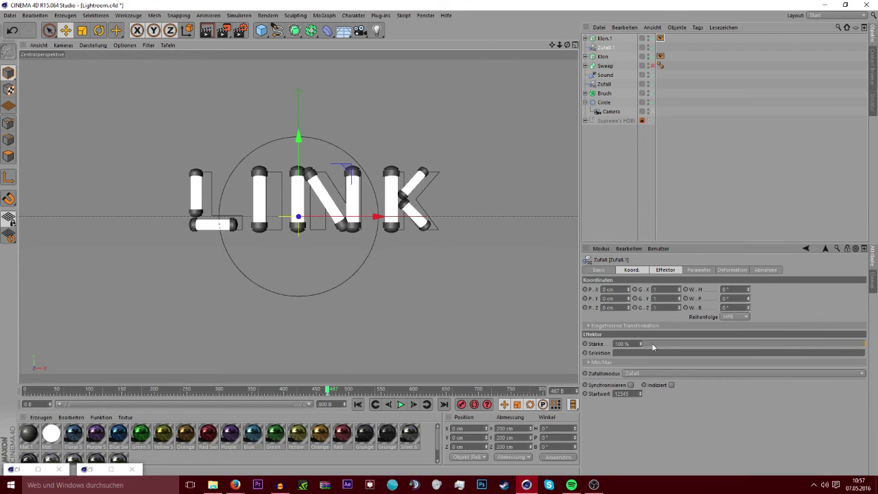
pyautogui.moveTo(655, 347); pyautogui.dragTo(611, 347)
pyautogui.keyDown('ctrl'); pyautogui.click(585, 344); pyautogui.keyUp('ctrl')
pyautogui.click(413, 404)
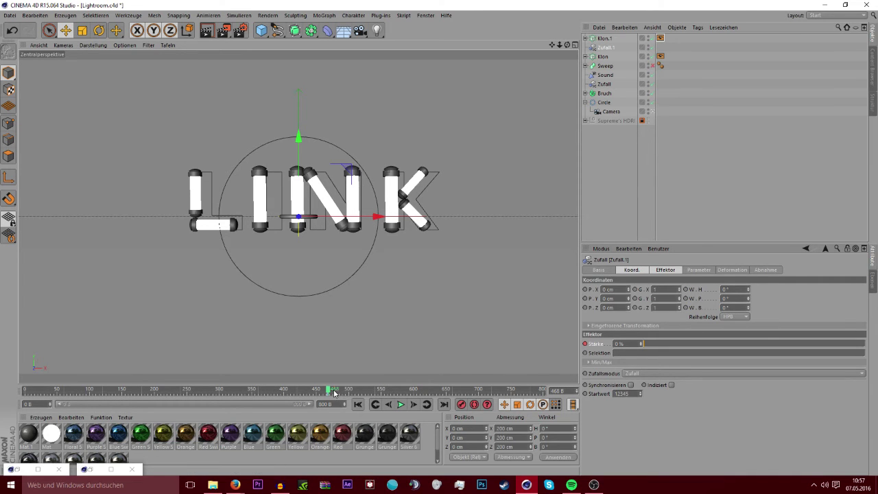
# Keyframe 300% strength at frame 800 and play back the ring burst
pyautogui.moveTo(335, 393); pyautogui.dragTo(543, 391)
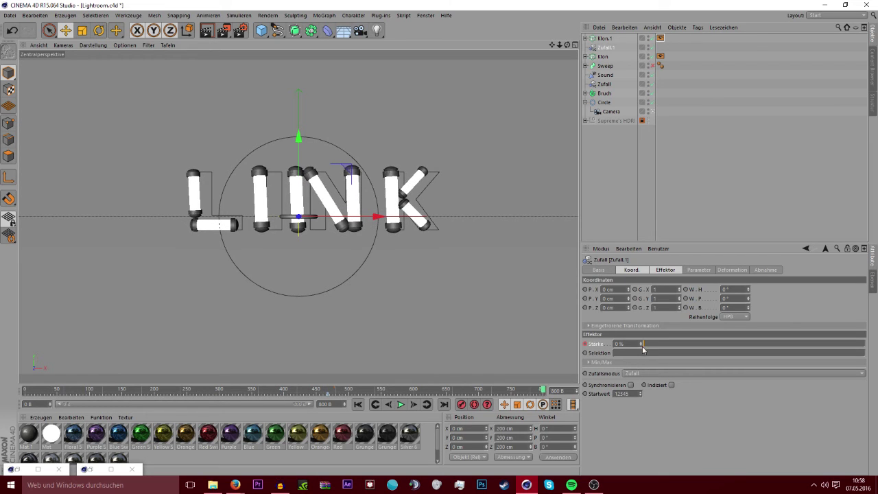
pyautogui.moveTo(643, 349); pyautogui.dragTo(877, 328)
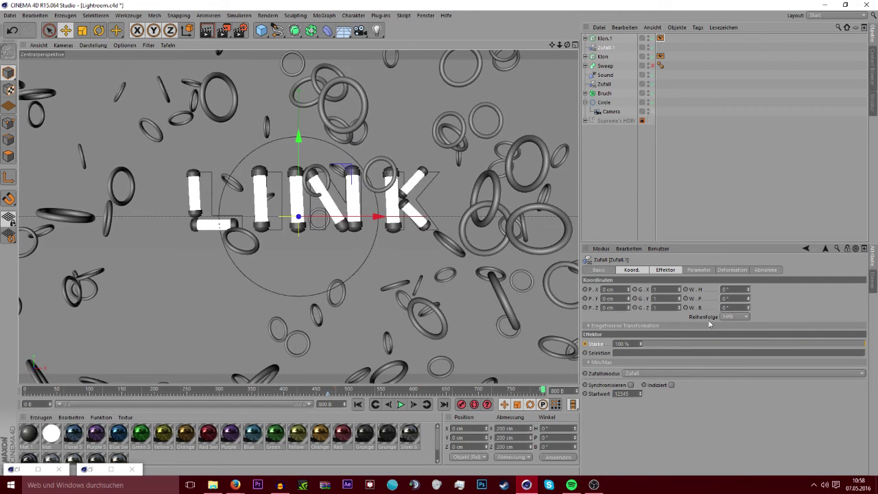
pyautogui.moveTo(389, 391)
pyautogui.mouseDown()
pyautogui.moveTo(312, 391)
pyautogui.moveTo(347, 393)
pyautogui.mouseUp()
pyautogui.moveTo(643, 343); pyautogui.dragTo(877, 346)
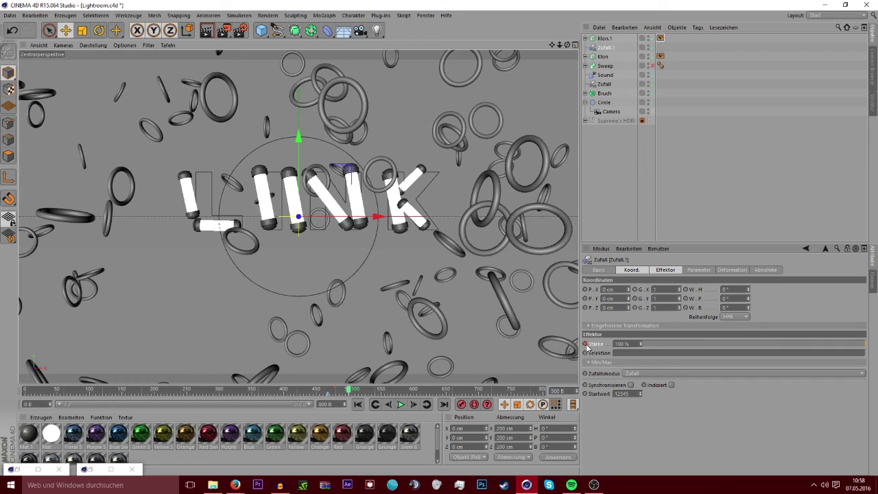
pyautogui.hotkey('shift', 'g')
pyautogui.click(622, 345)
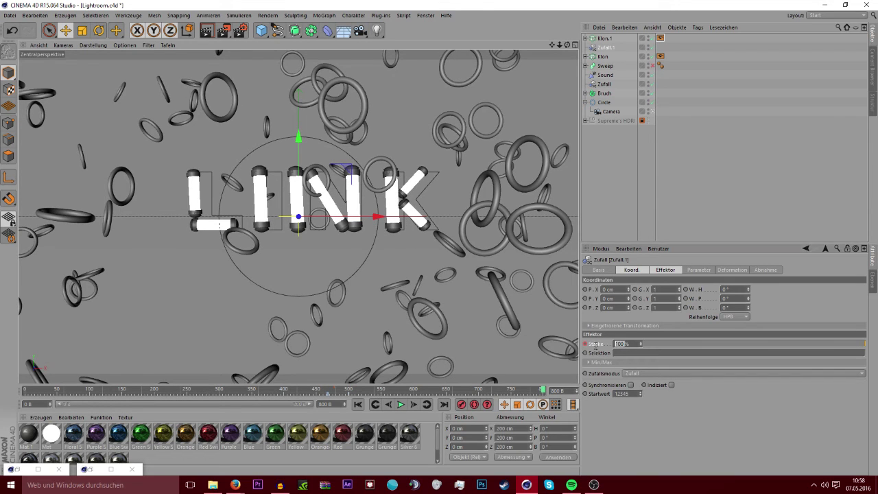
pyautogui.write('300')
pyautogui.press('Return')
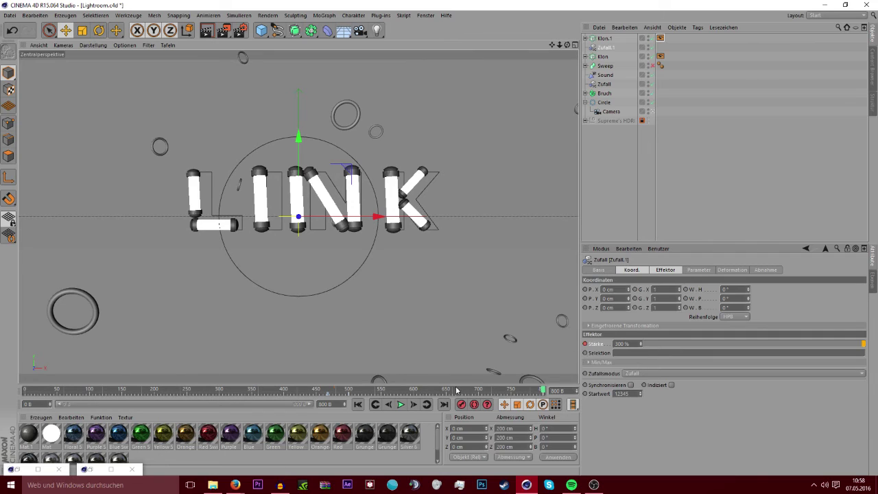
pyautogui.moveTo(456, 391); pyautogui.dragTo(269, 392)
pyautogui.click(401, 404)
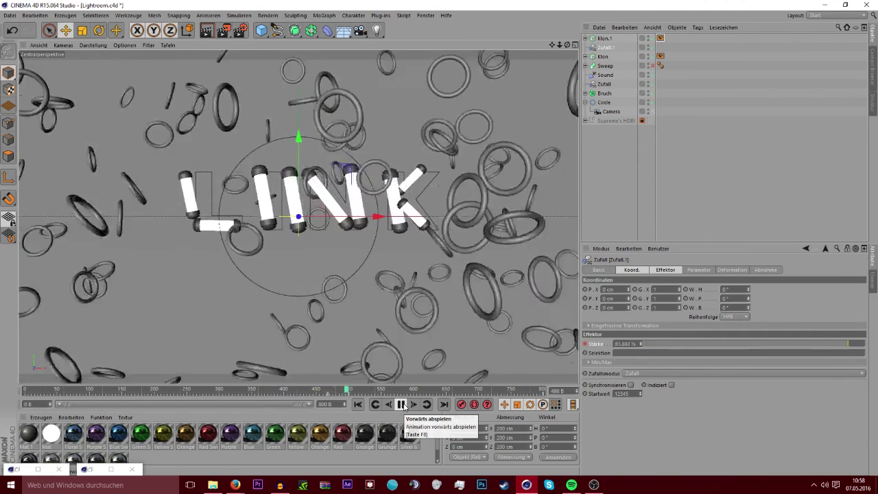
pyautogui.click(402, 404)
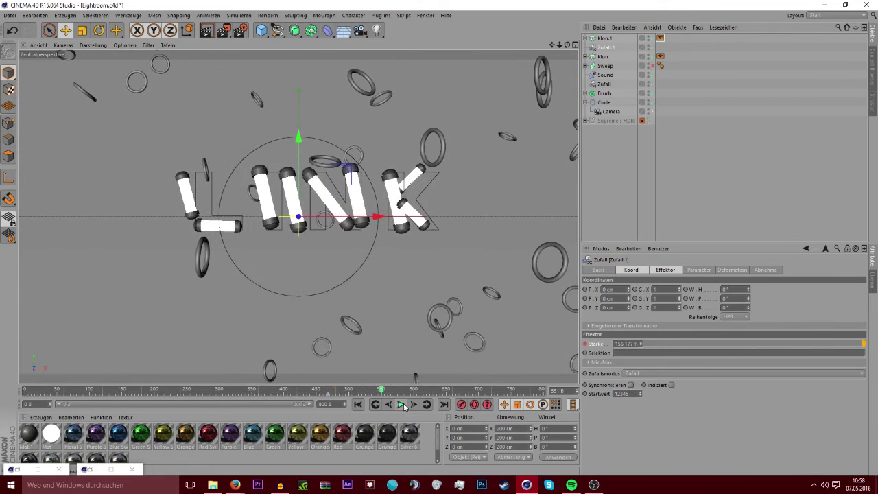
# Limit the visible timeline to frames 0–551 and scrub back to where LINK is fully formed
pyautogui.click(328, 396)
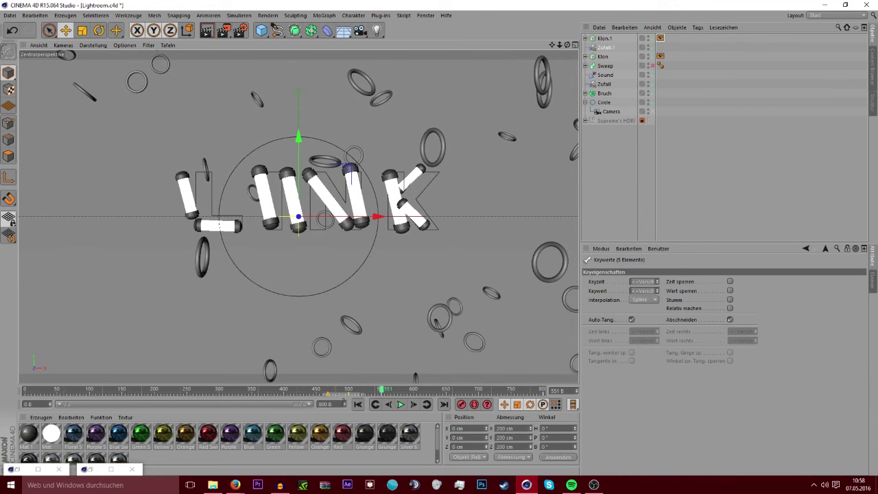
pyautogui.moveTo(311, 405); pyautogui.dragTo(234, 404)
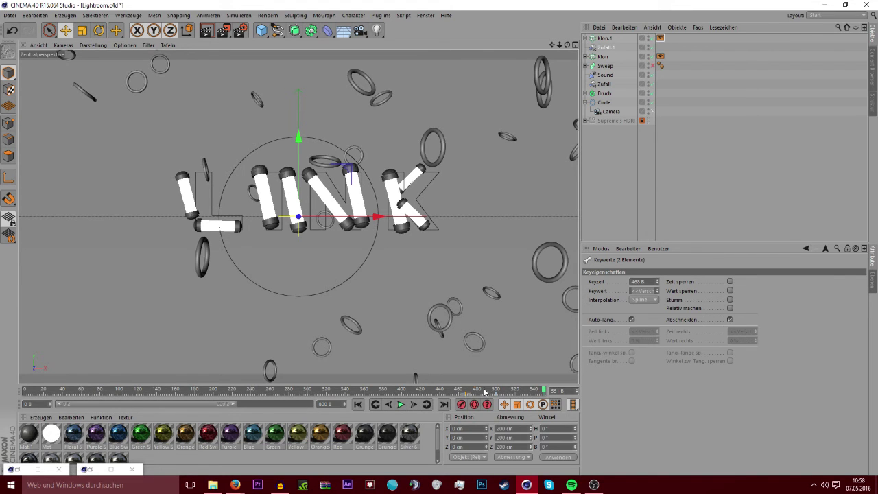
pyautogui.moveTo(484, 392)
pyautogui.mouseDown()
pyautogui.moveTo(459, 391)
pyautogui.moveTo(498, 398)
pyautogui.moveTo(460, 391)
pyautogui.mouseUp()
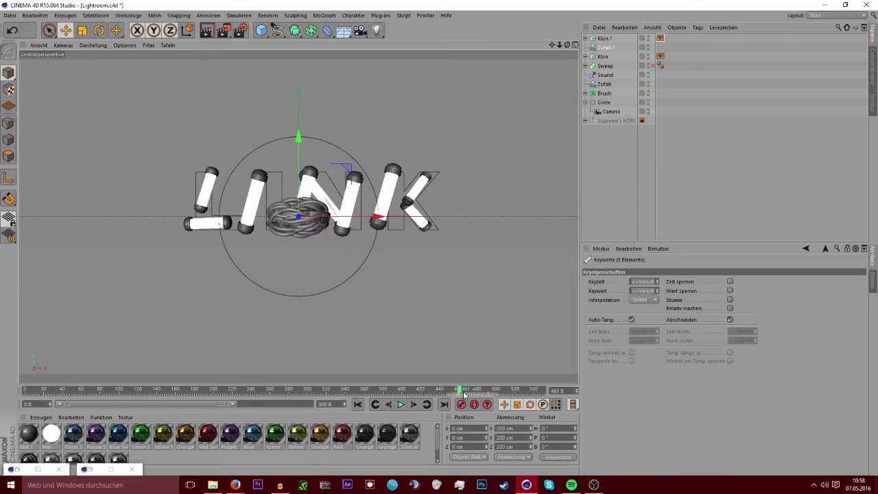
pyautogui.moveTo(464, 395); pyautogui.dragTo(402, 390)
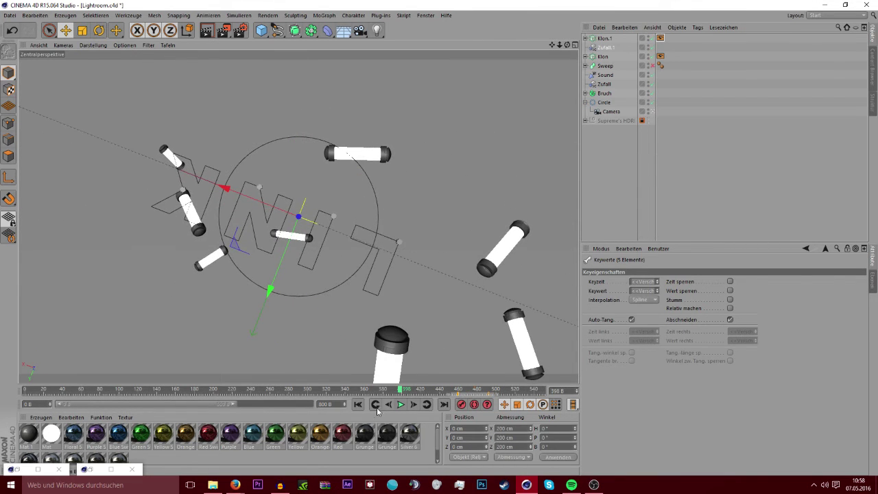
# Play the animation, then drag the white Mat material onto Klon.1
pyautogui.click(401, 405)
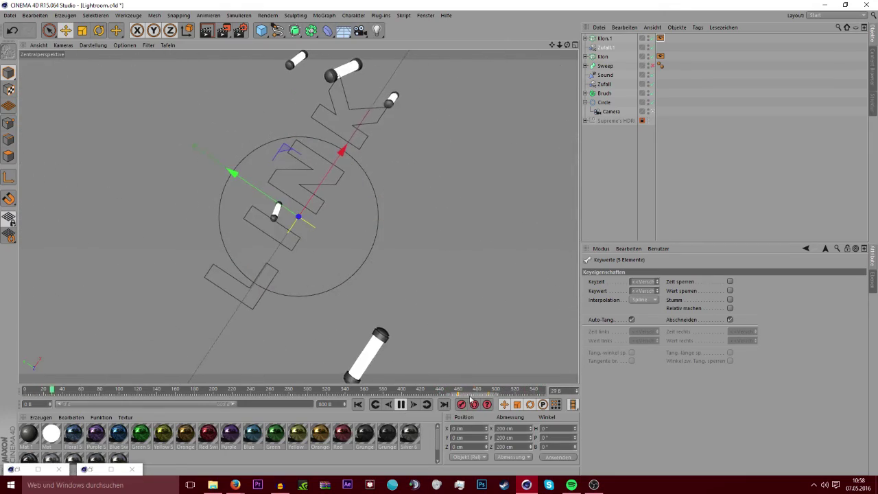
pyautogui.click(441, 391)
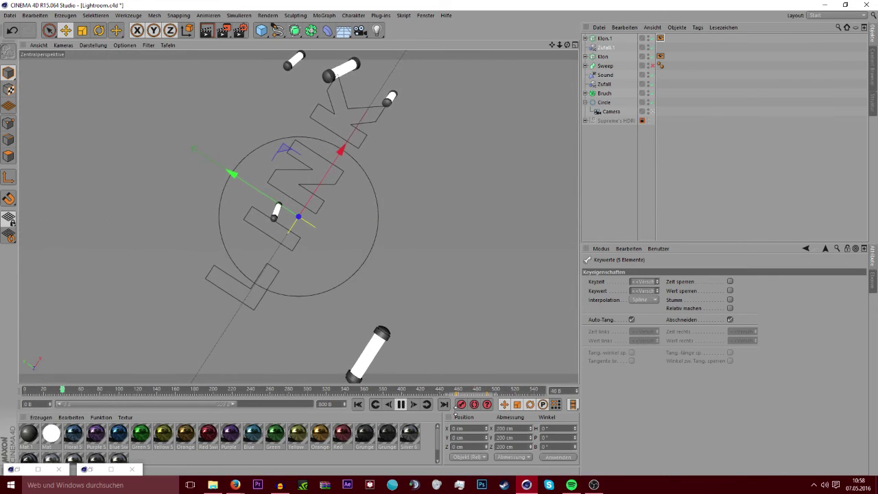
pyautogui.click(603, 218)
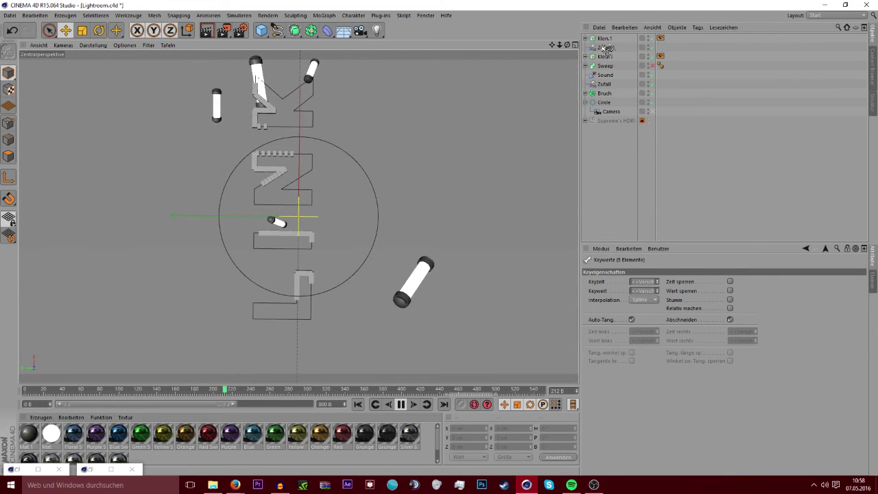
pyautogui.moveTo(605, 48); pyautogui.dragTo(604, 39)
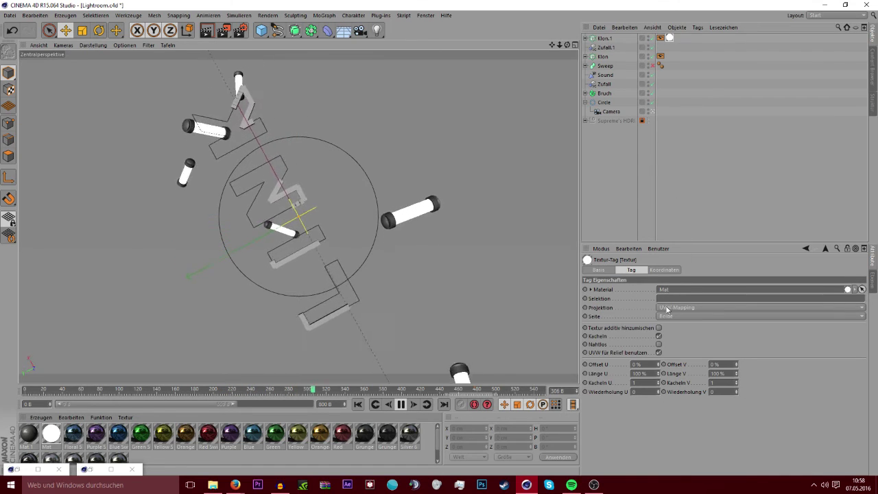
# Set the preview range to all 800 frames and play through to frame 609, where rings surround LINK
pyautogui.click(207, 31)
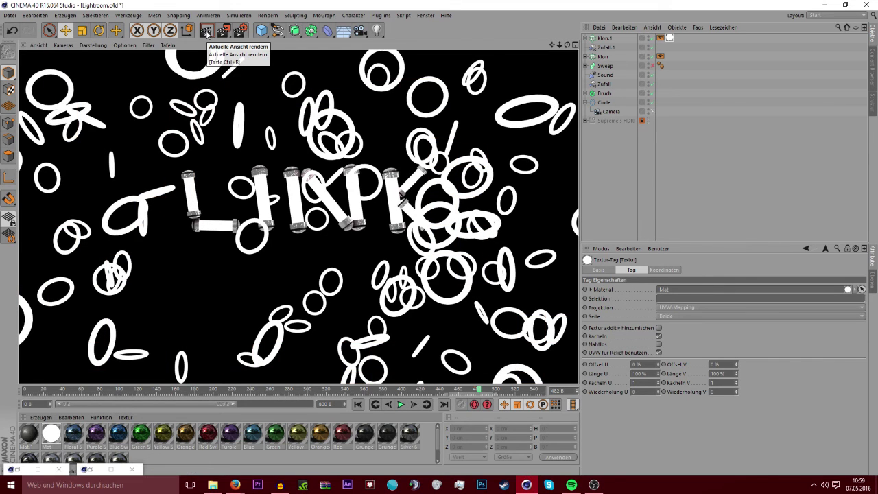
pyautogui.click(401, 404)
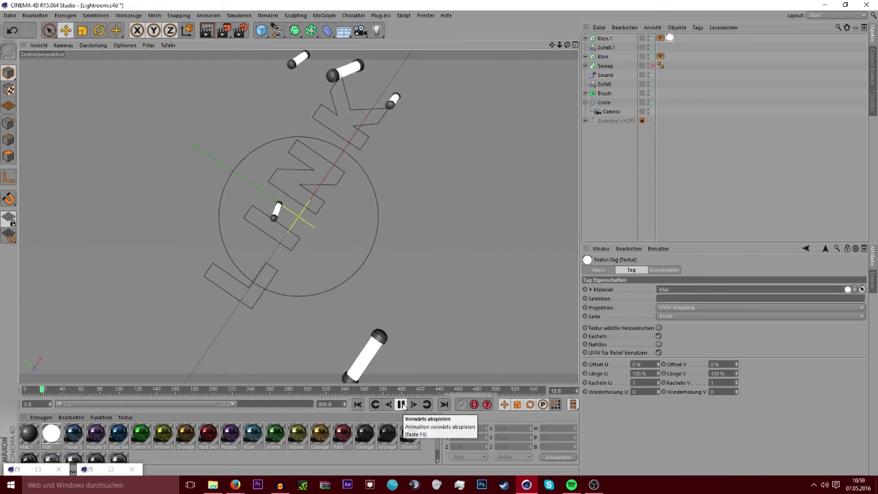
pyautogui.click(605, 39)
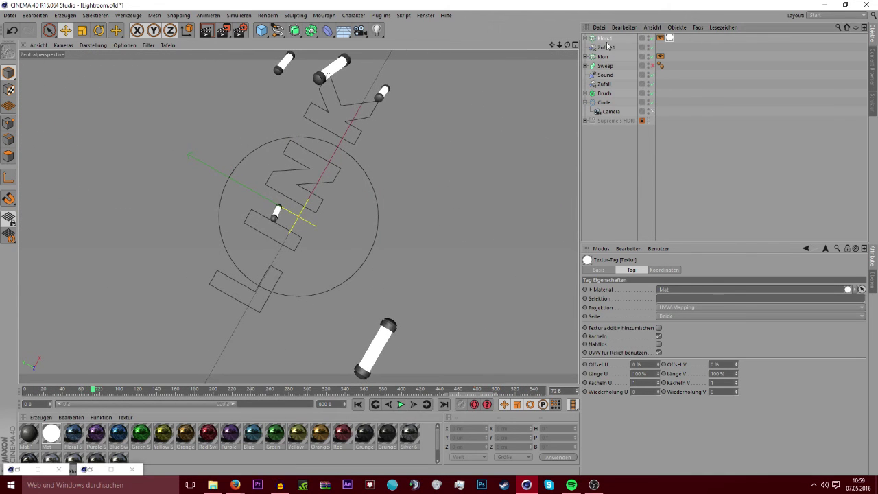
pyautogui.click(673, 270)
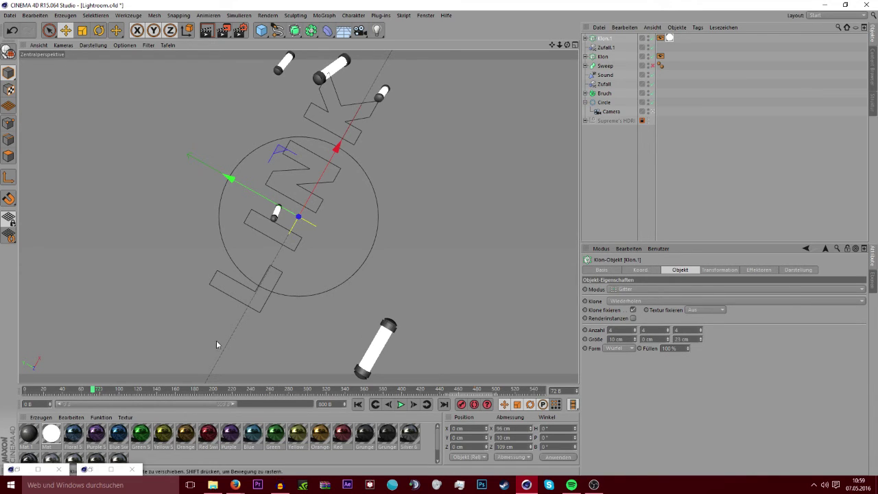
pyautogui.moveTo(96, 389)
pyautogui.mouseDown()
pyautogui.moveTo(489, 381)
pyautogui.moveTo(474, 377)
pyautogui.moveTo(503, 370)
pyautogui.moveTo(401, 370)
pyautogui.mouseUp()
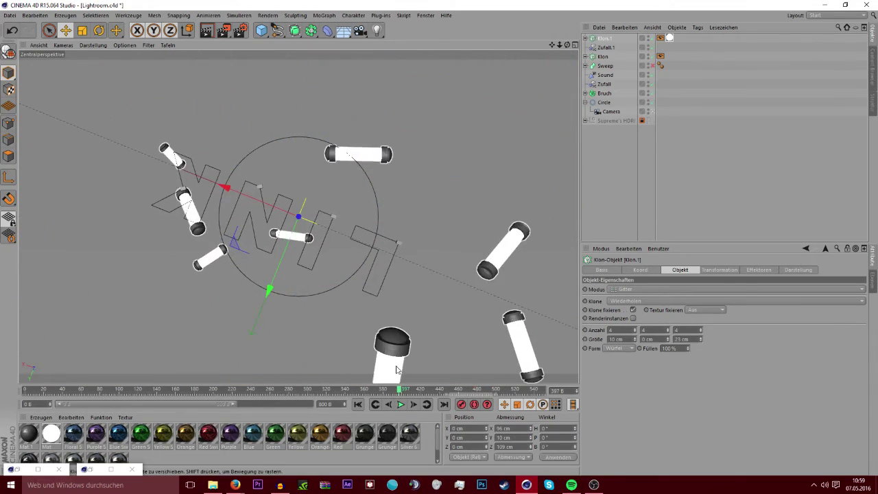
pyautogui.click(400, 404)
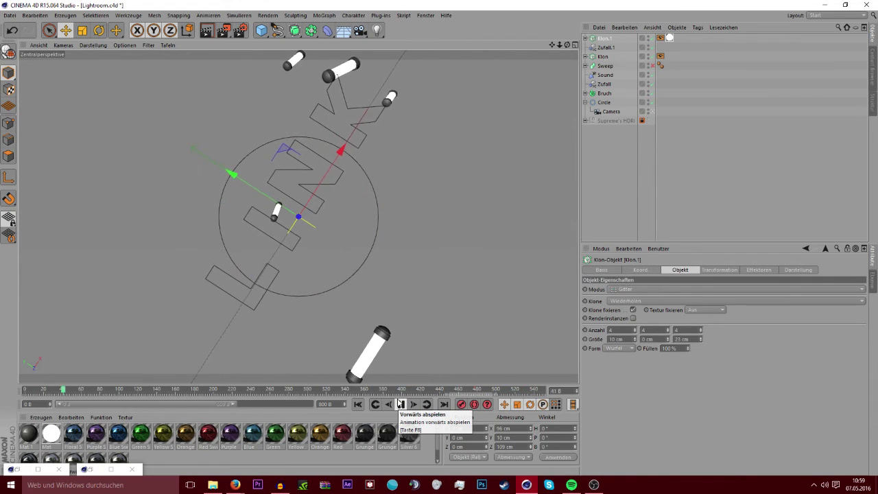
pyautogui.moveTo(239, 405); pyautogui.dragTo(313, 404)
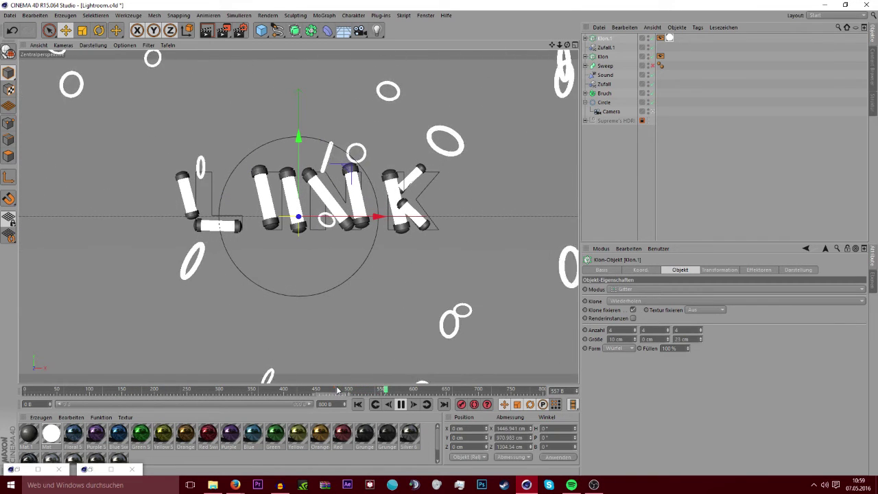
pyautogui.click(206, 32)
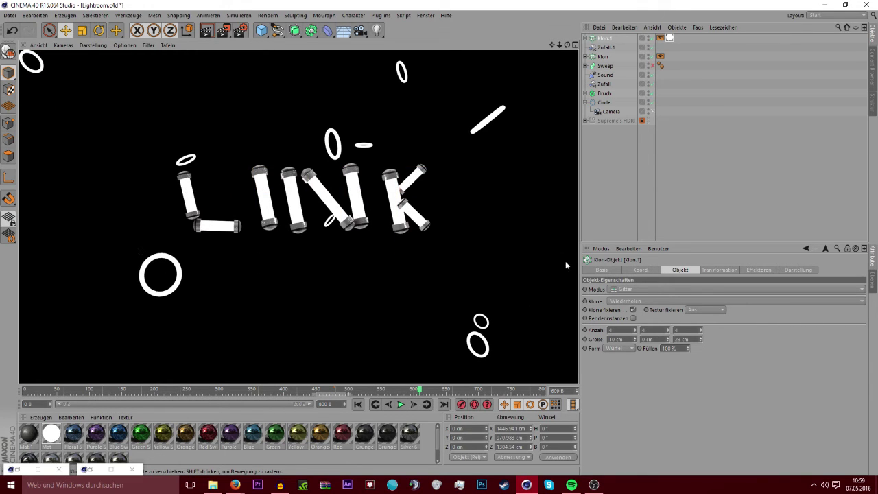
pyautogui.click(622, 228)
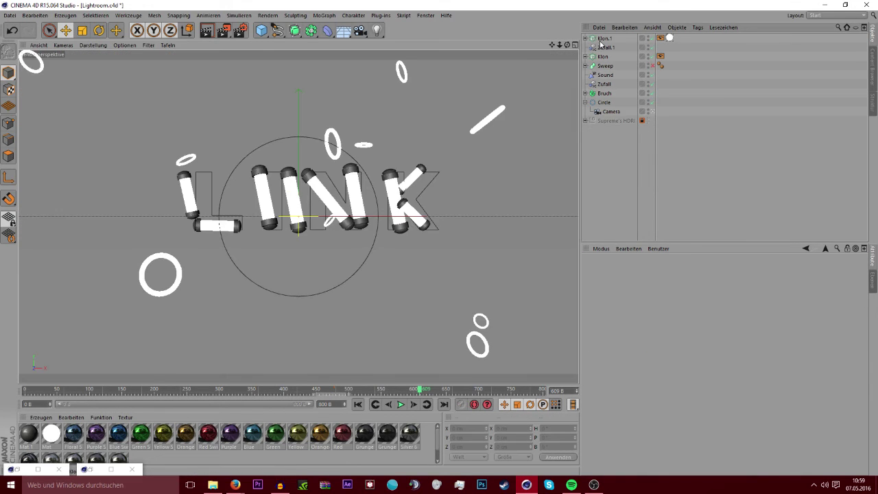
# Nest Klon.1 under a new Greebler object from the Plug-ins menu
pyautogui.click(421, 16)
pyautogui.moveTo(381, 15)
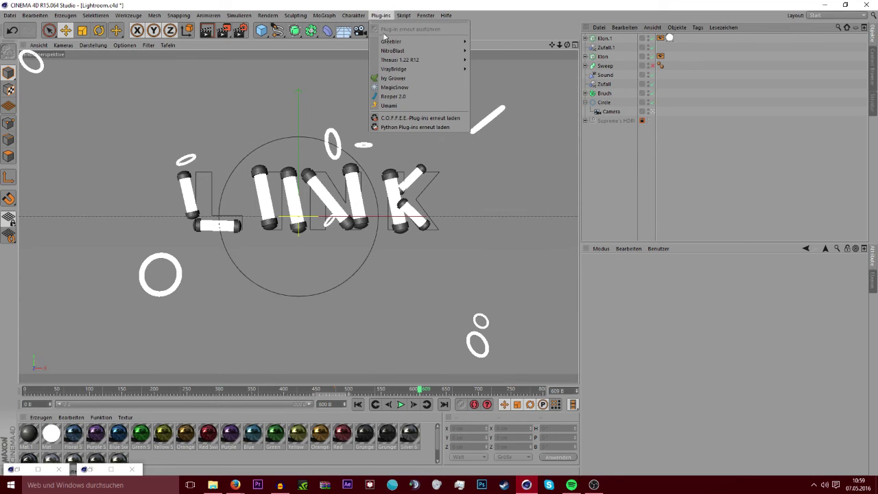
pyautogui.click(480, 44)
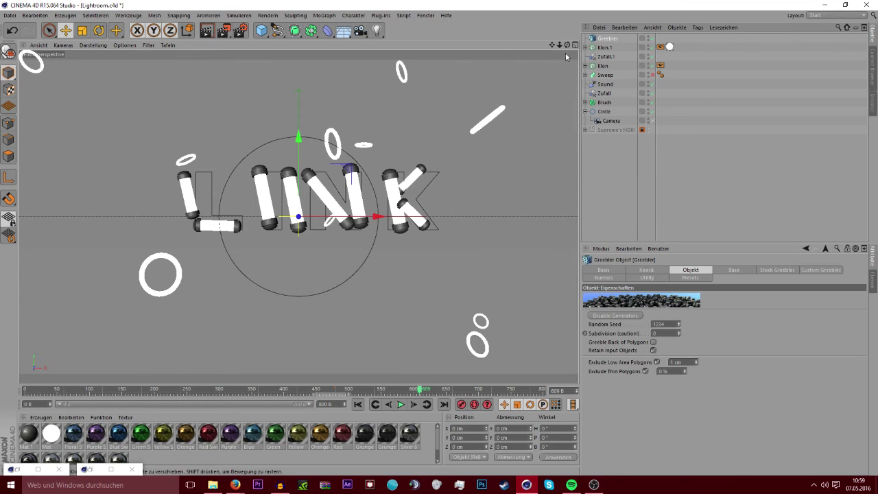
pyautogui.click(604, 44)
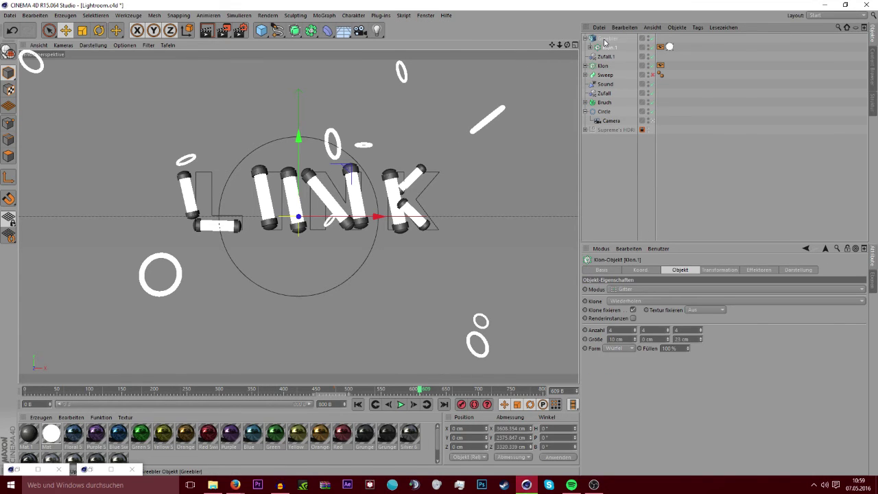
pyautogui.click(638, 175)
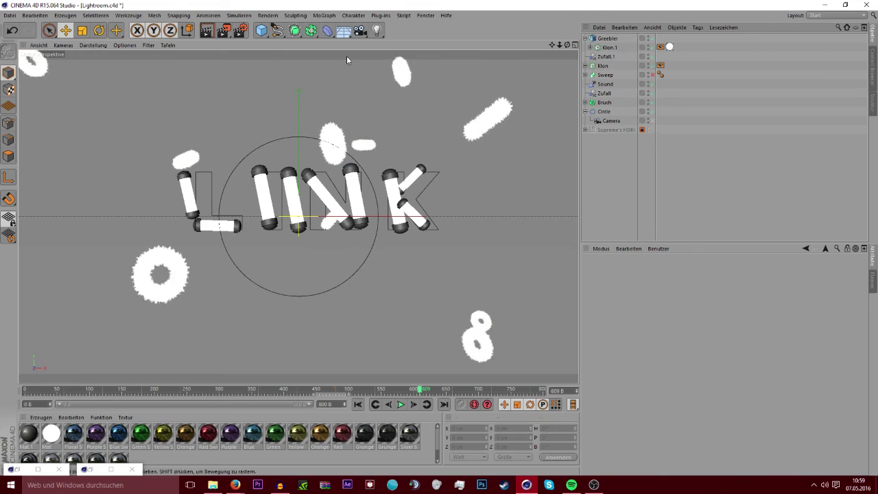
# Render the view and move to frame 502 to see the fuzzy rings
pyautogui.click(212, 34)
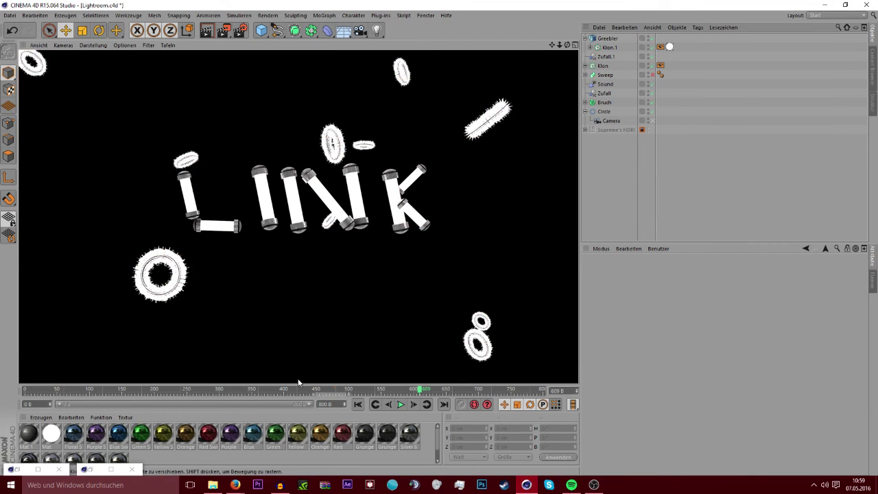
pyautogui.moveTo(393, 391); pyautogui.dragTo(382, 390)
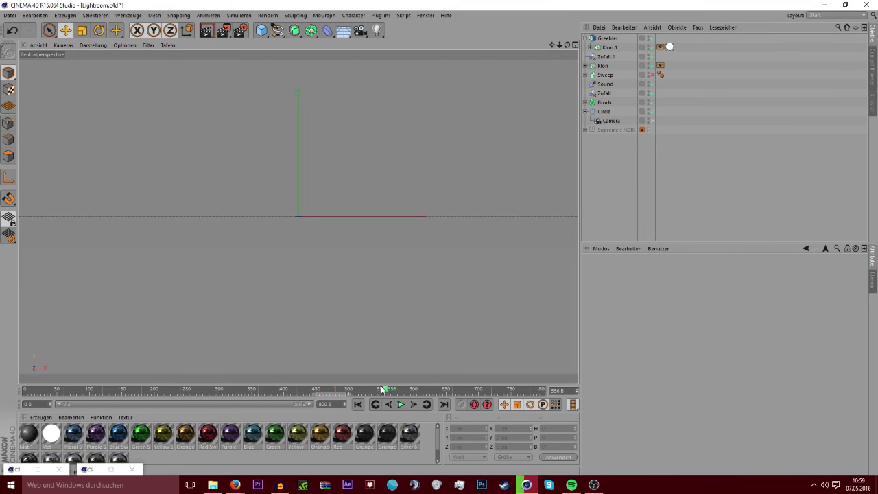
pyautogui.click(348, 390)
# Set the Greebler base height minimum and maximum to 2 cm, viewing around frame 507
pyautogui.click(602, 38)
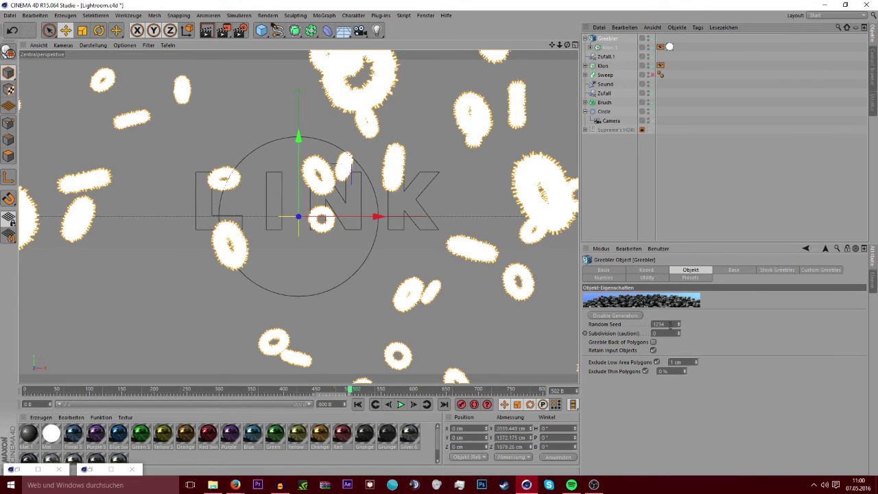
pyautogui.click(719, 272)
pyautogui.moveTo(674, 344); pyautogui.dragTo(671, 348)
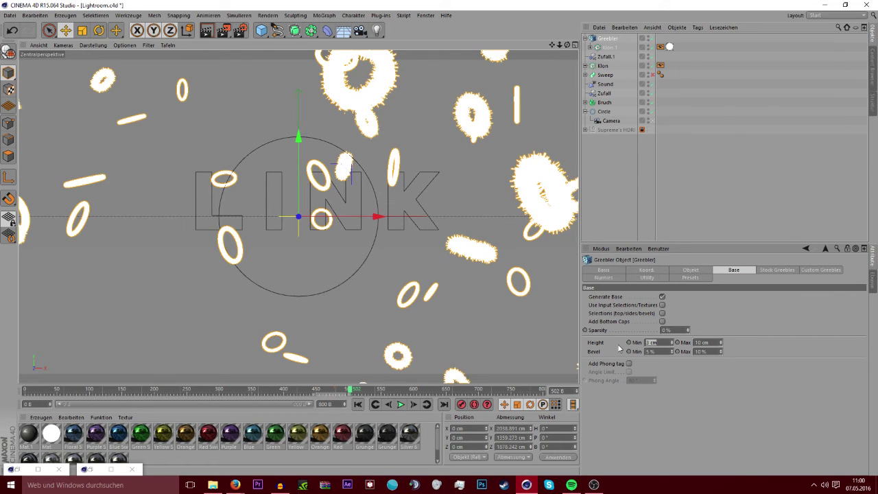
pyautogui.write('2')
pyautogui.press('Tab')
pyautogui.write('2')
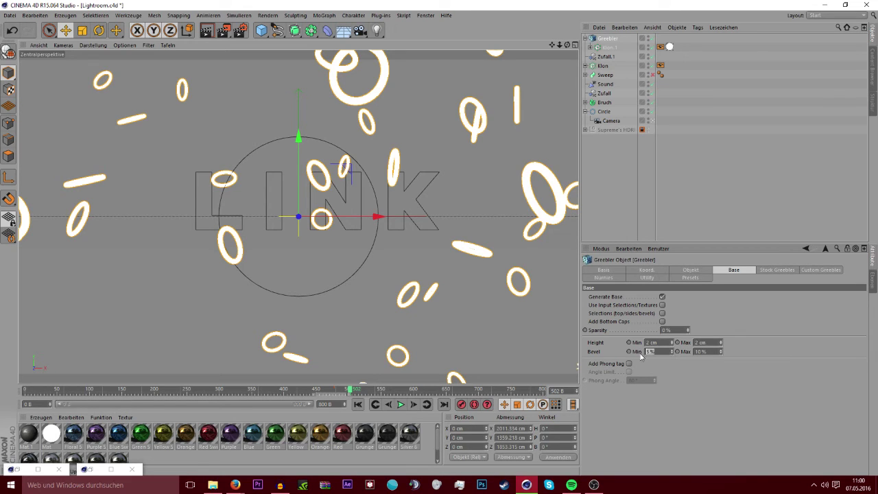
pyautogui.press('Return')
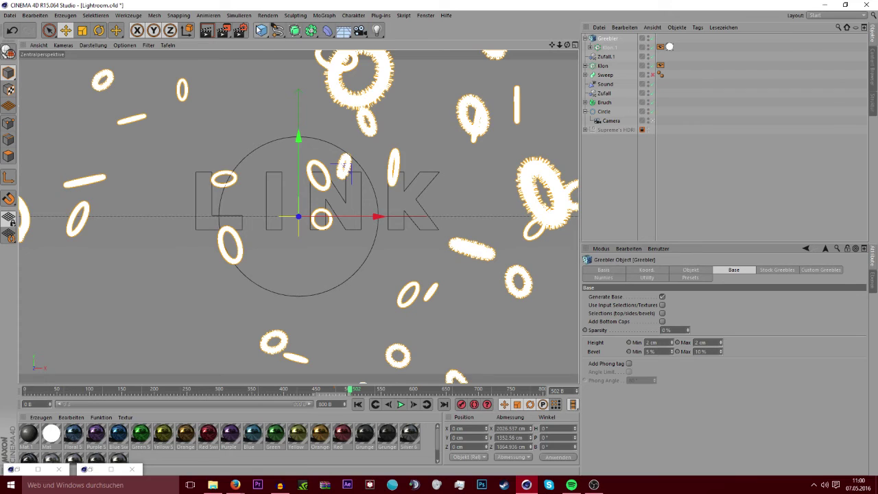
pyautogui.click(362, 390)
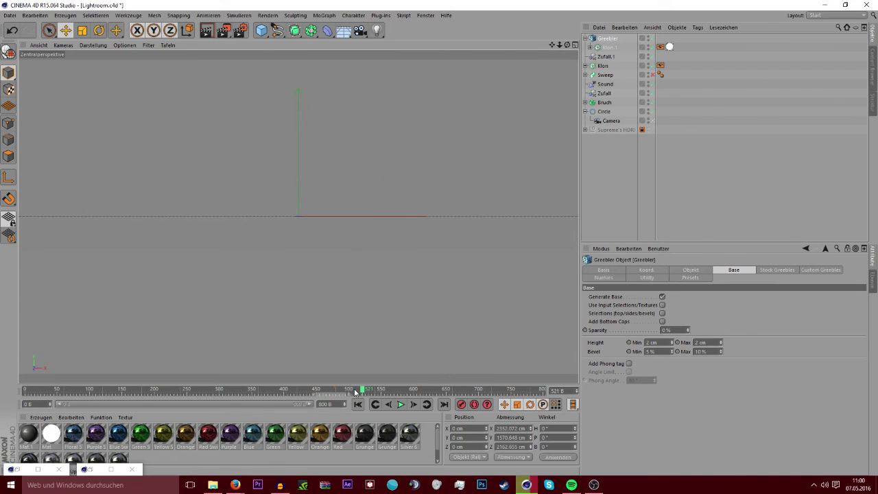
pyautogui.moveTo(356, 392); pyautogui.dragTo(354, 389)
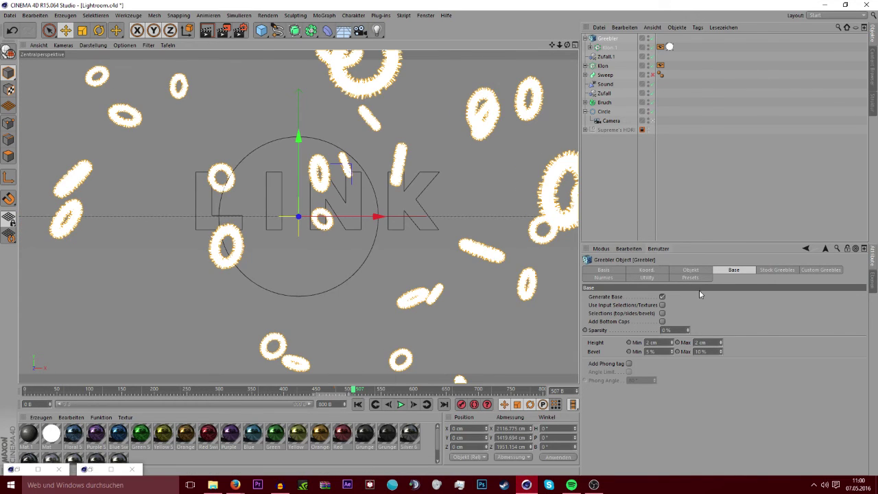
# Set the stock greeble height to 2 cm
pyautogui.click(776, 269)
pyautogui.click(663, 306)
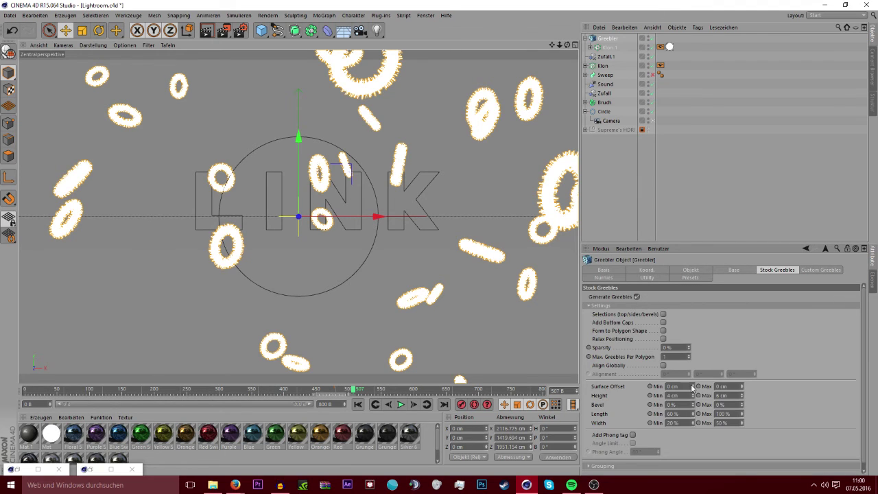
pyautogui.click(728, 396)
pyautogui.write('1')
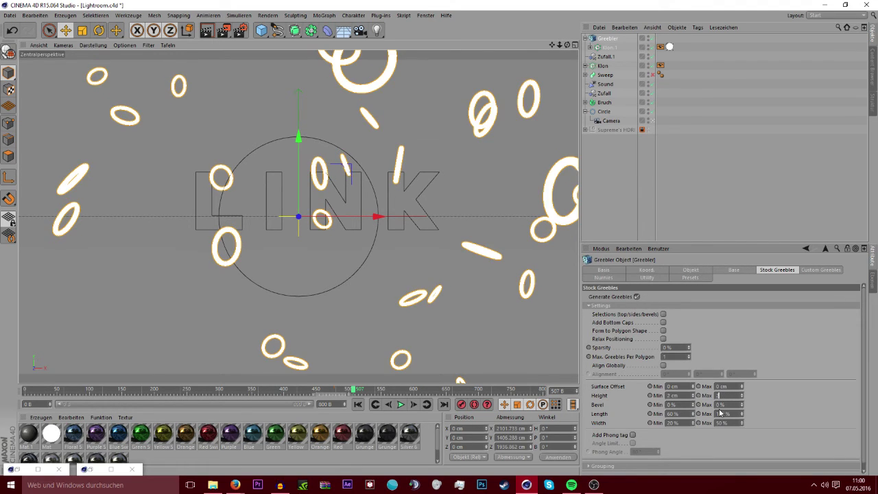
pyautogui.press('Return')
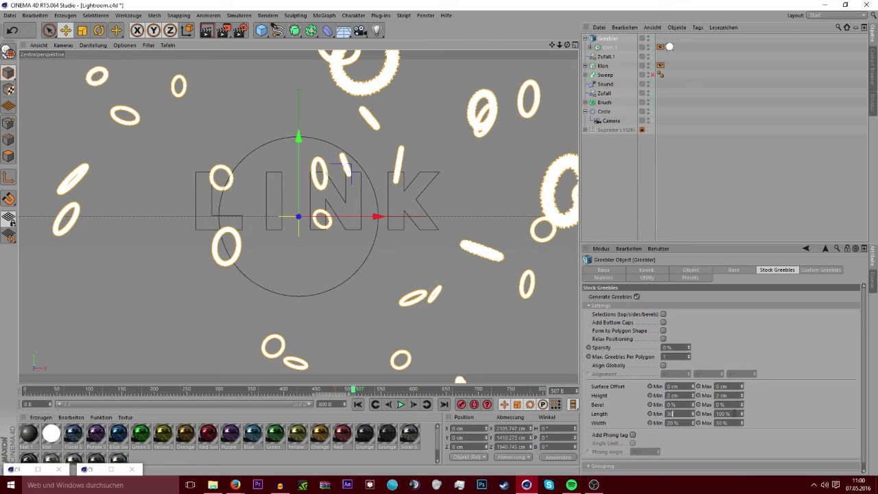
# Set stock greeble length up to 50% and width 10–30%, then render the view
pyautogui.click(723, 414)
pyautogui.write('50')
pyautogui.press('Return')
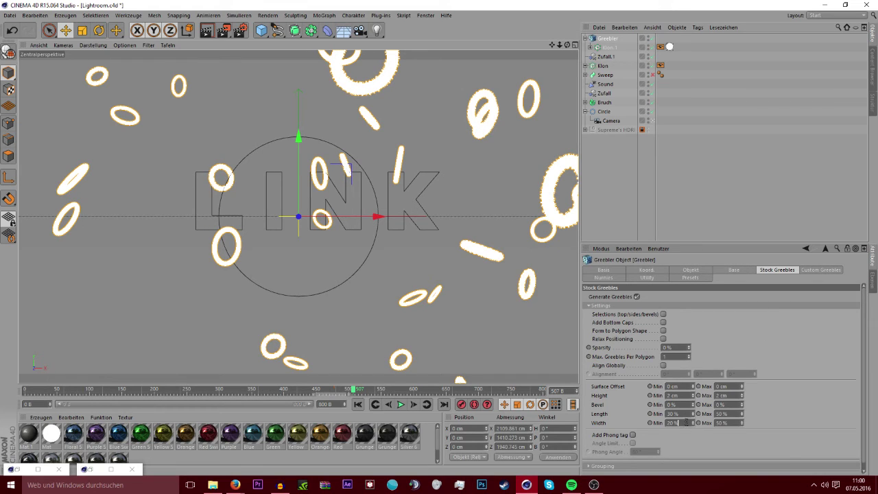
pyautogui.write('0')
pyautogui.press('Tab')
pyautogui.write('30')
pyautogui.press('Return')
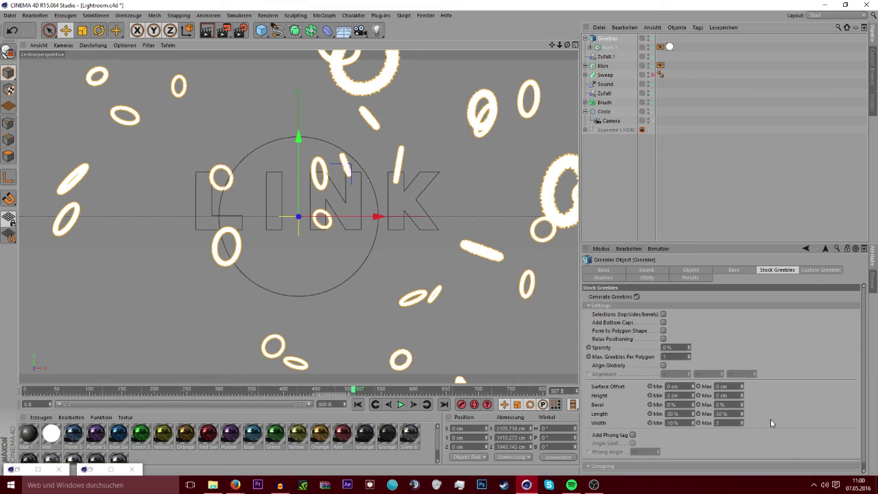
pyautogui.click(206, 31)
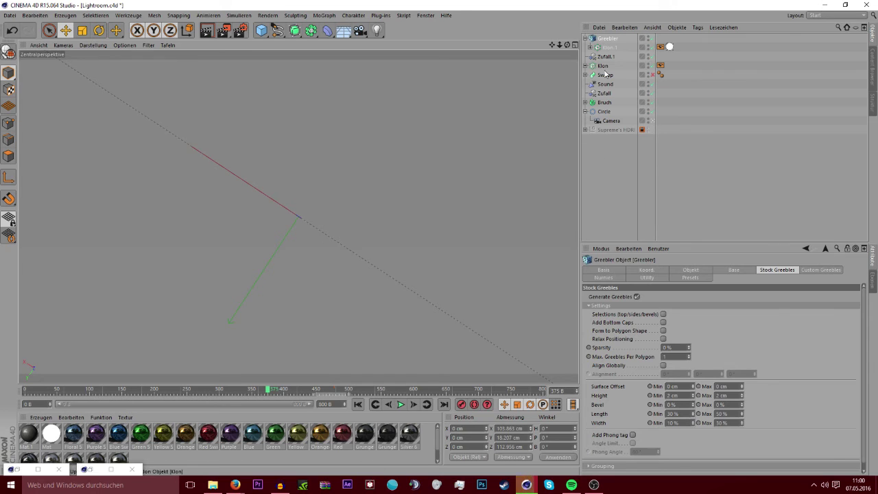
# Delete the Greebler and scrub the timeline from frame 408
pyautogui.click(606, 47)
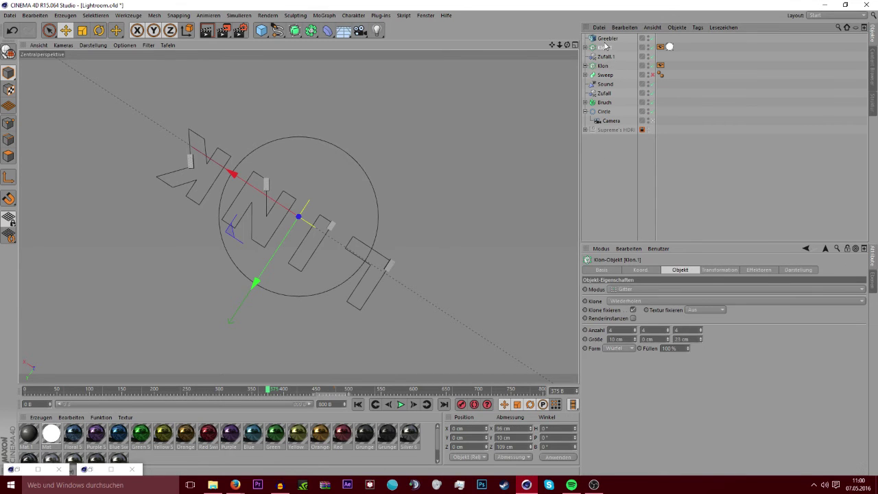
pyautogui.click(608, 38)
pyautogui.press('Delete')
pyautogui.click(292, 391)
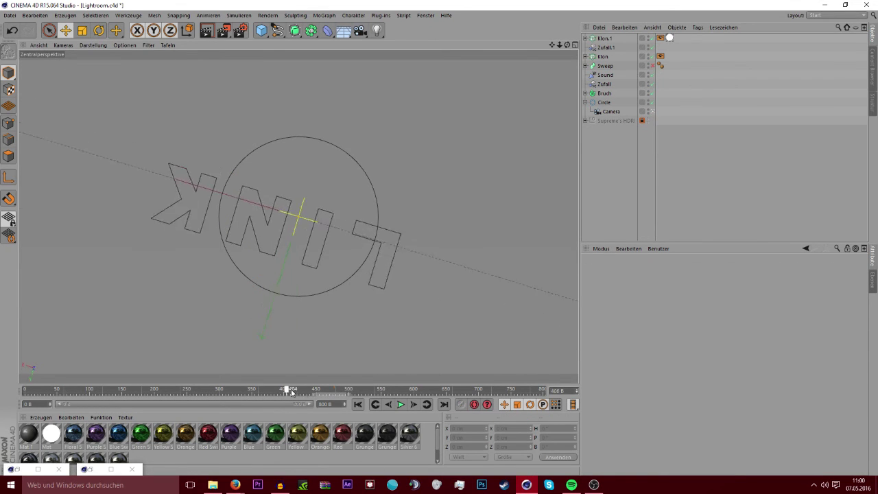
pyautogui.moveTo(292, 391)
pyautogui.mouseDown()
pyautogui.moveTo(546, 394)
pyautogui.moveTo(284, 391)
pyautogui.moveTo(542, 388)
pyautogui.moveTo(330, 388)
pyautogui.moveTo(461, 379)
pyautogui.moveTo(82, 388)
pyautogui.moveTo(191, 389)
pyautogui.mouseUp()
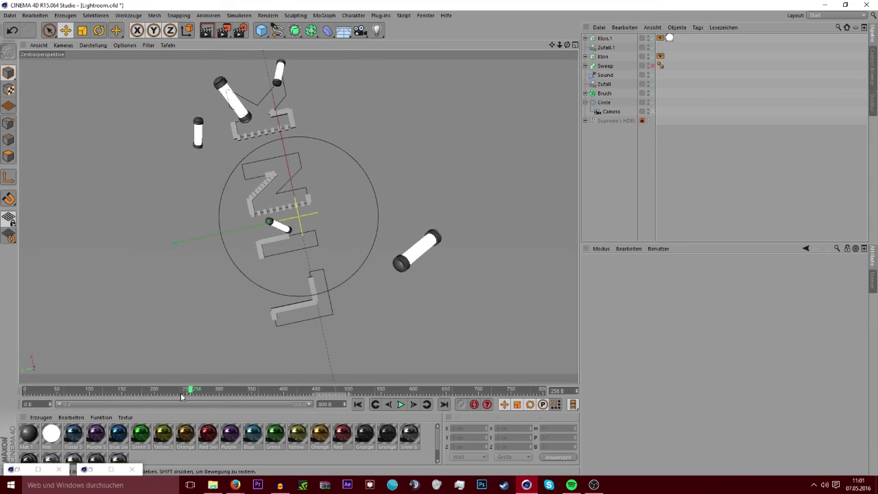
# Drag the white Mat material onto the Klon object
pyautogui.moveTo(54, 434); pyautogui.dragTo(430, 180)
pyautogui.moveTo(586, 29)
pyautogui.mouseDown()
pyautogui.moveTo(614, 103)
pyautogui.moveTo(610, 58)
pyautogui.mouseUp()
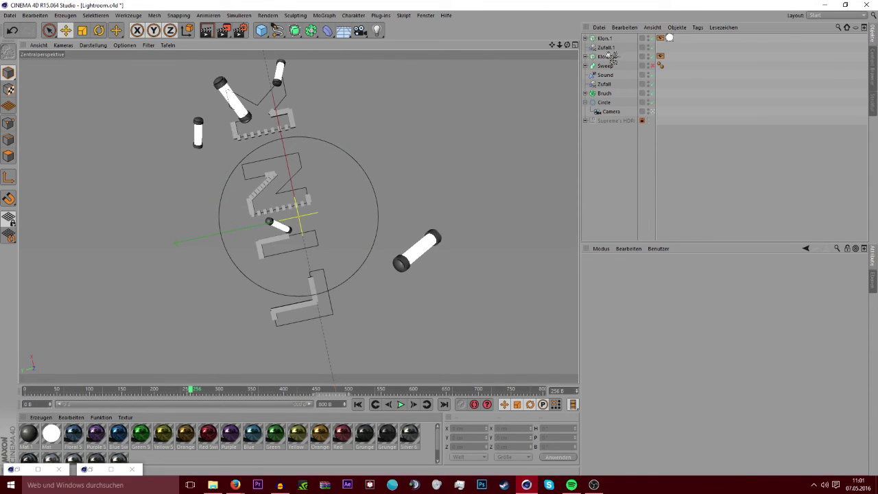
pyautogui.moveTo(608, 64); pyautogui.dragTo(606, 59)
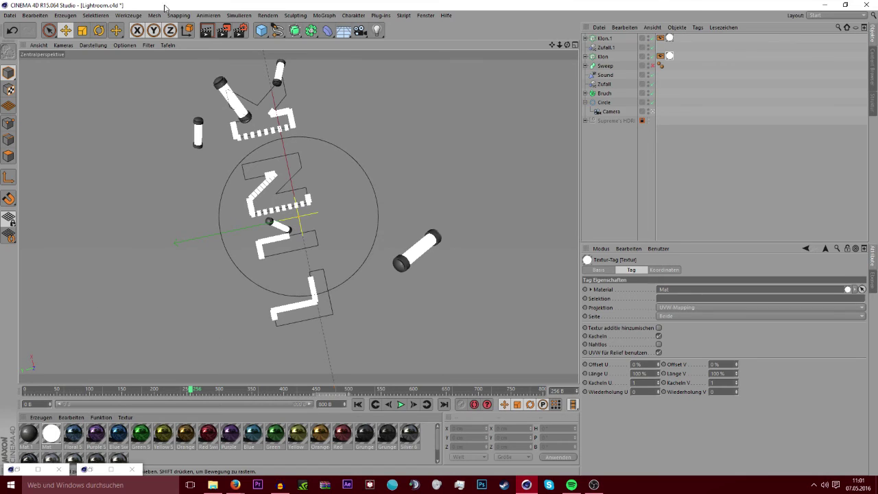
# Render and scrub to frame 521 to check the smooth white rings bursting around LINK
pyautogui.click(206, 32)
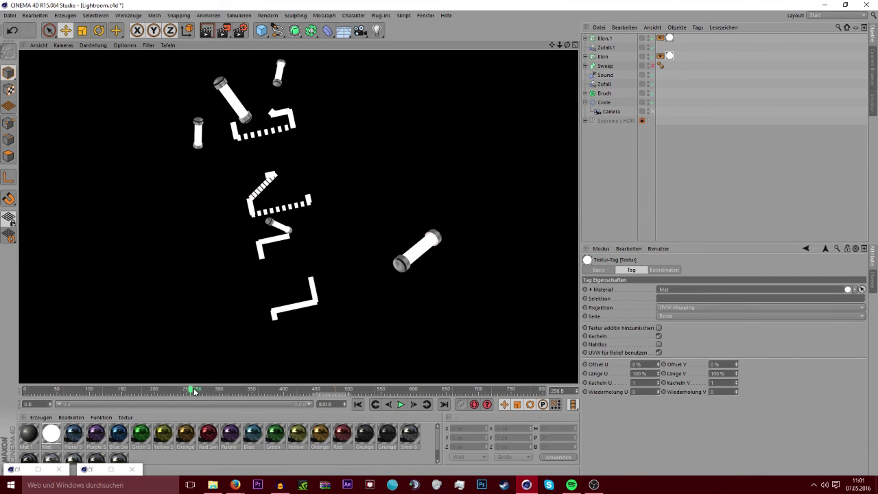
pyautogui.moveTo(195, 389)
pyautogui.mouseDown()
pyautogui.moveTo(43, 355)
pyautogui.moveTo(488, 354)
pyautogui.moveTo(560, 367)
pyautogui.moveTo(541, 346)
pyautogui.mouseUp()
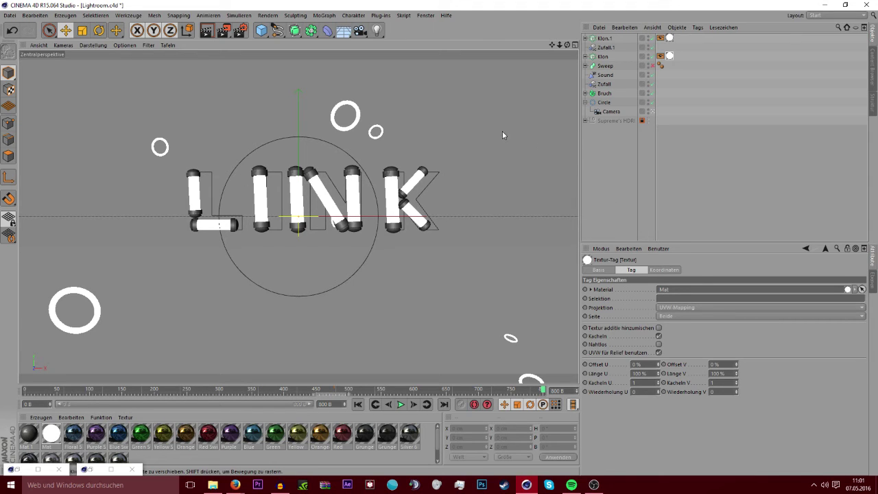
pyautogui.click(552, 152)
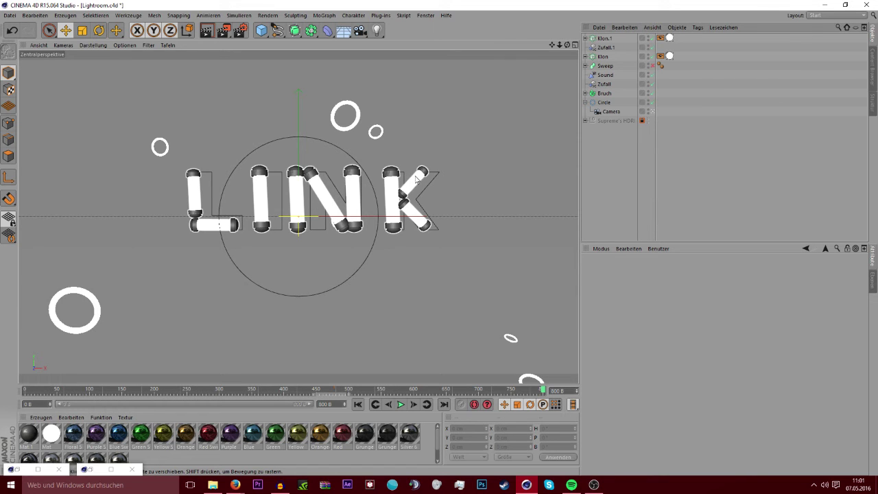
pyautogui.moveTo(542, 389)
pyautogui.mouseDown()
pyautogui.moveTo(99, 382)
pyautogui.moveTo(519, 371)
pyautogui.moveTo(529, 386)
pyautogui.moveTo(525, 374)
pyautogui.moveTo(290, 389)
pyautogui.moveTo(163, 366)
pyautogui.moveTo(363, 370)
pyautogui.mouseUp()
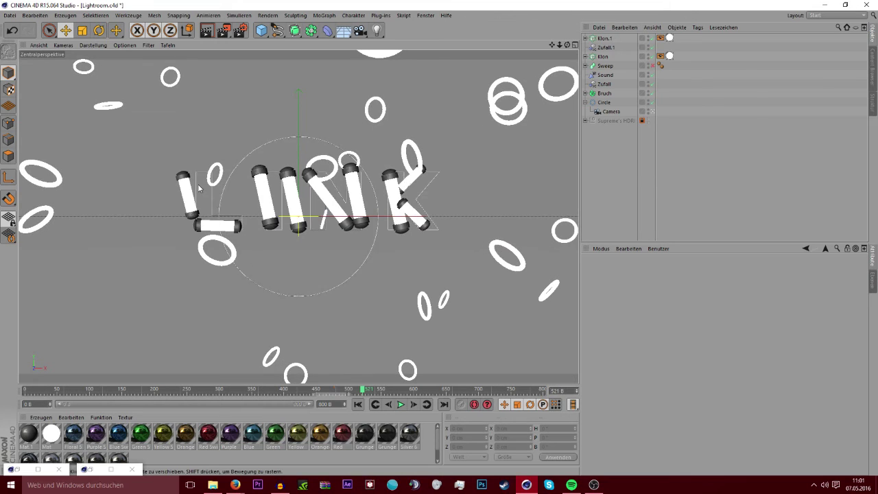
# Test-render the current view, then play the animation and stop it at frame 85
pyautogui.click(212, 36)
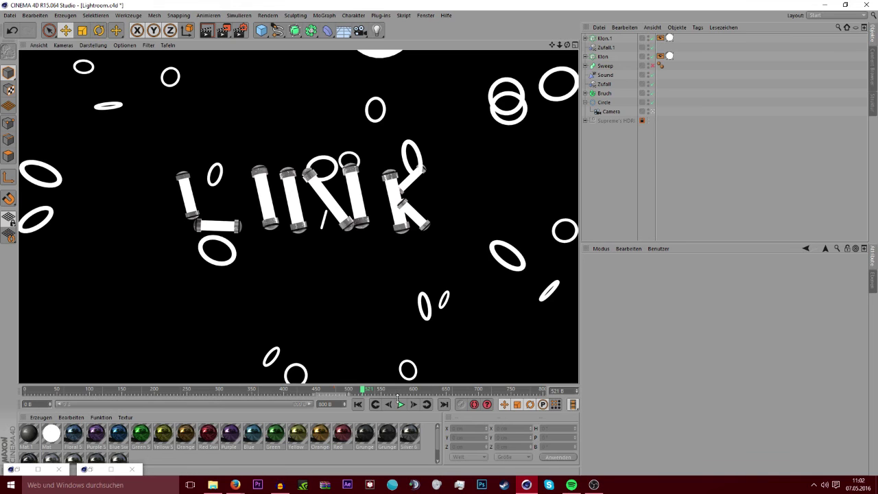
pyautogui.click(400, 404)
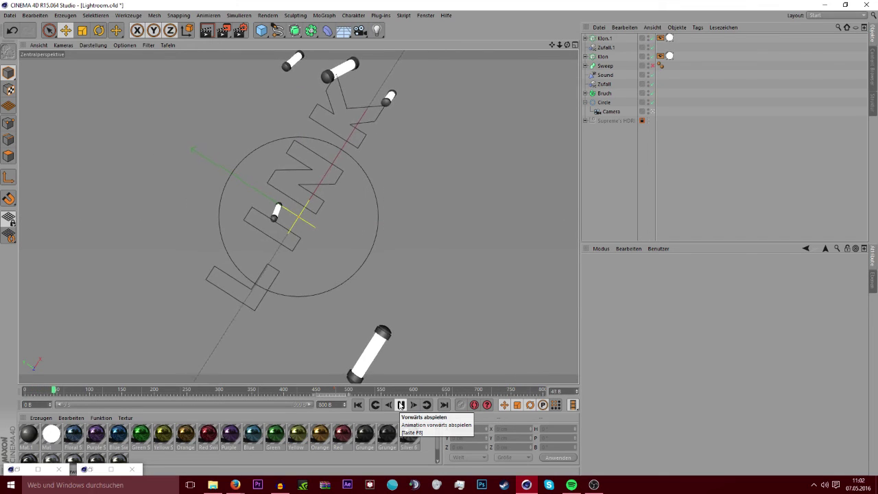
pyautogui.click(401, 404)
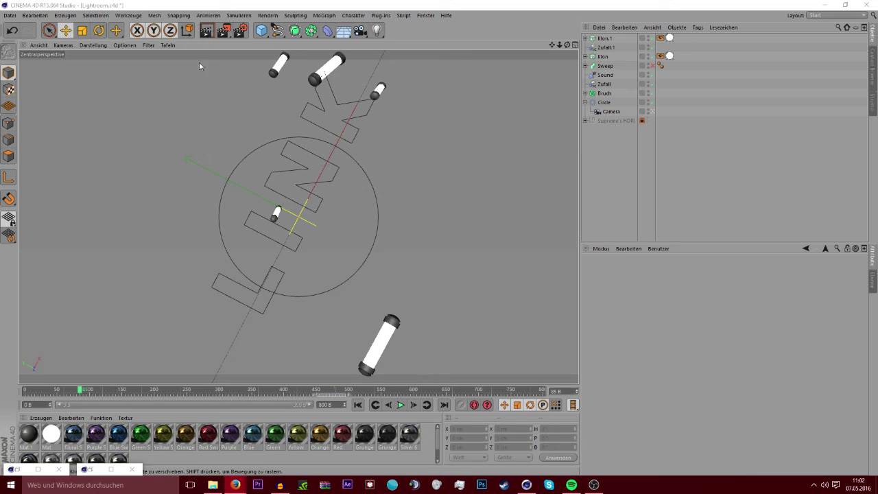
# Open the Save page of Render Settings to choose the rendered image location
pyautogui.click(240, 31)
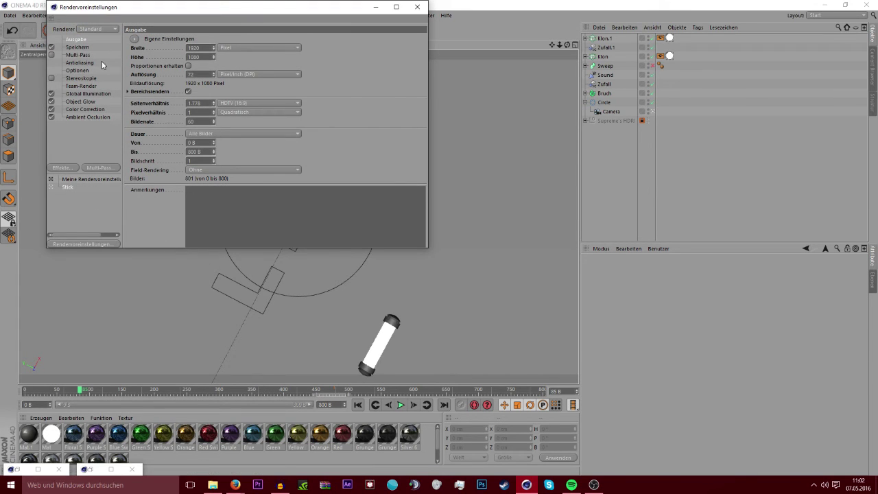
pyautogui.click(71, 47)
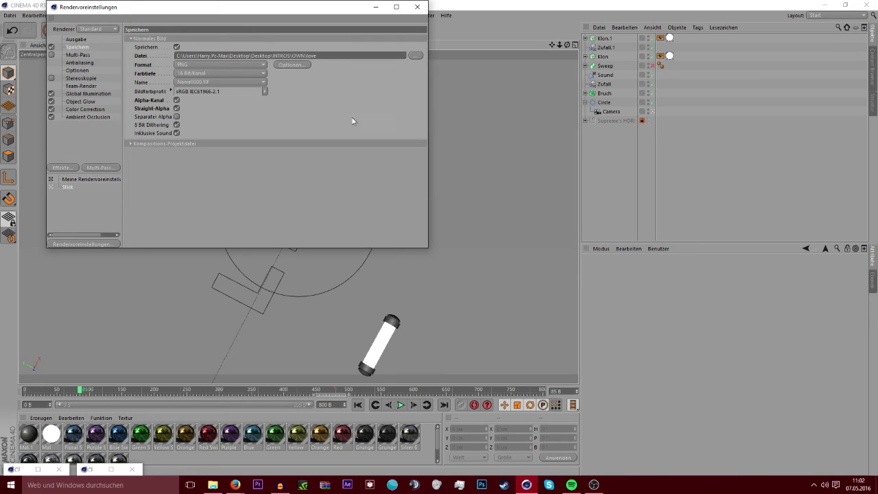
pyautogui.click(413, 57)
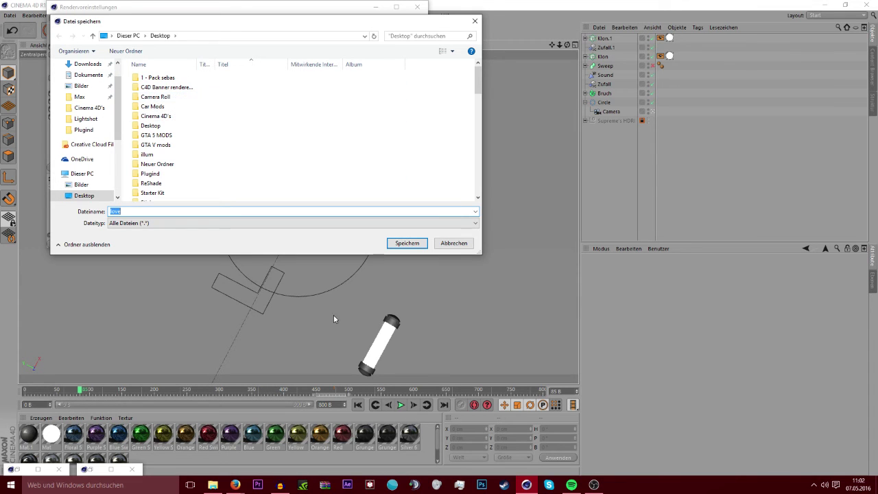
# Pause the music player and return to the file dialog
pyautogui.click(572, 484)
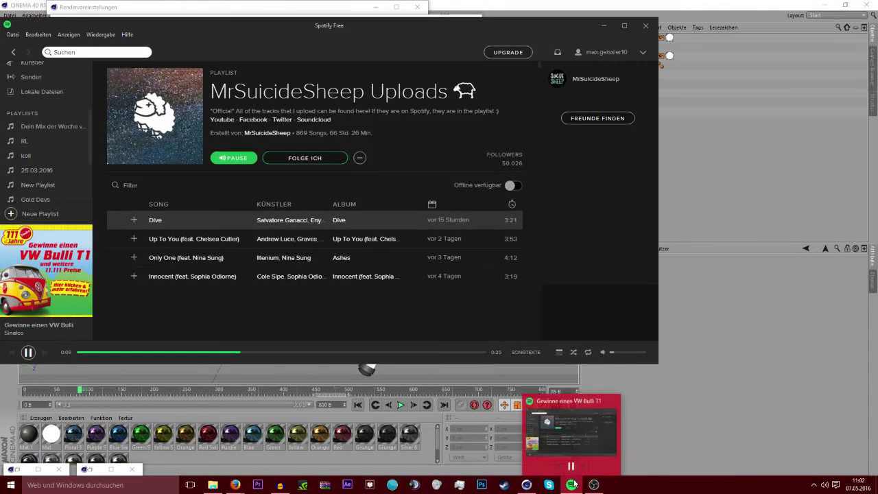
pyautogui.click(31, 351)
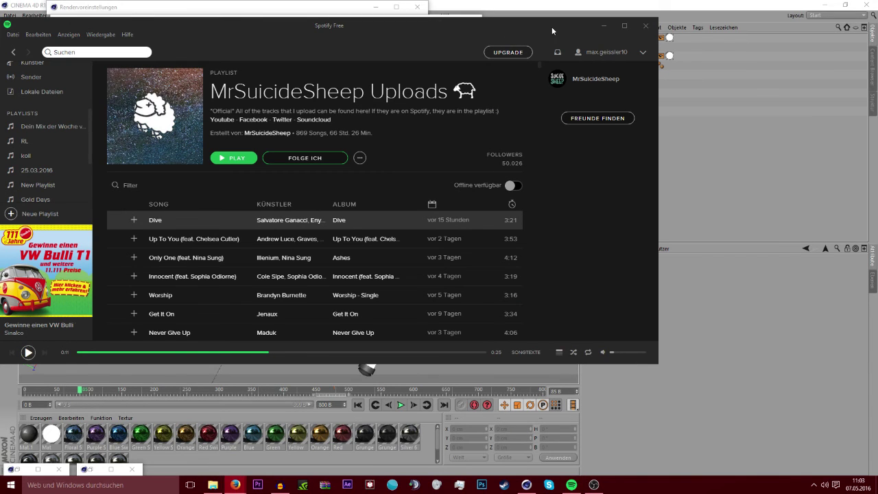
pyautogui.click(604, 26)
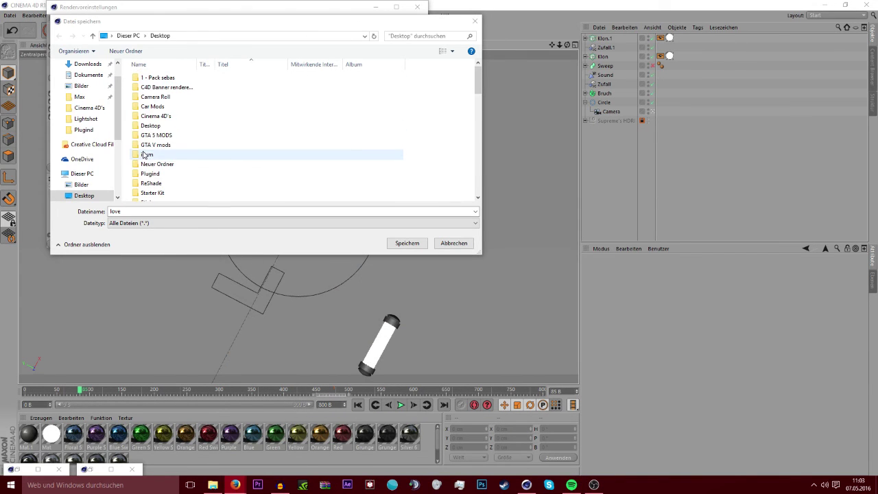
# Create a Link folder in Desktop\INTROS and set the image output name to Link there
pyautogui.click(159, 126)
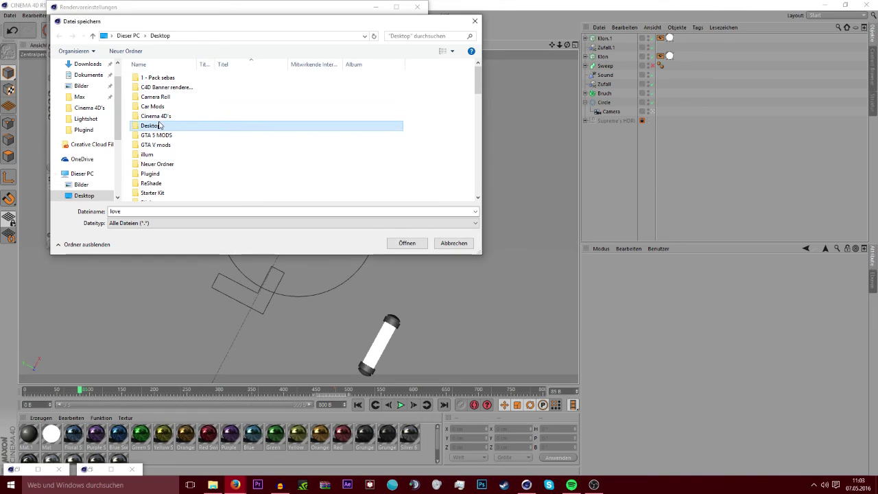
pyautogui.doubleClick(159, 126)
pyautogui.doubleClick(150, 116)
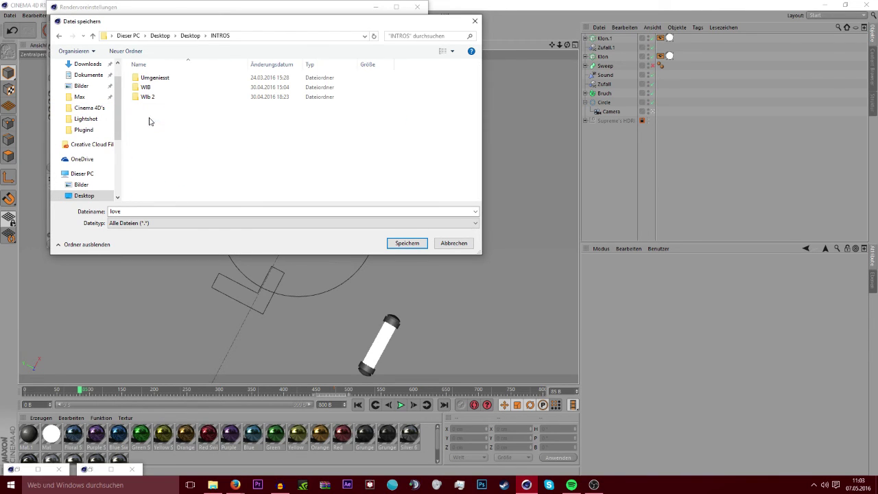
pyautogui.rightClick(197, 129)
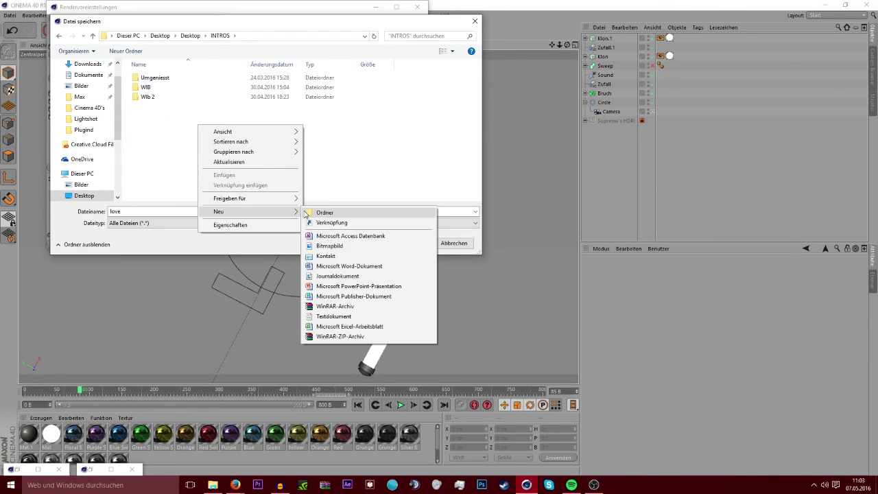
pyautogui.click(306, 211)
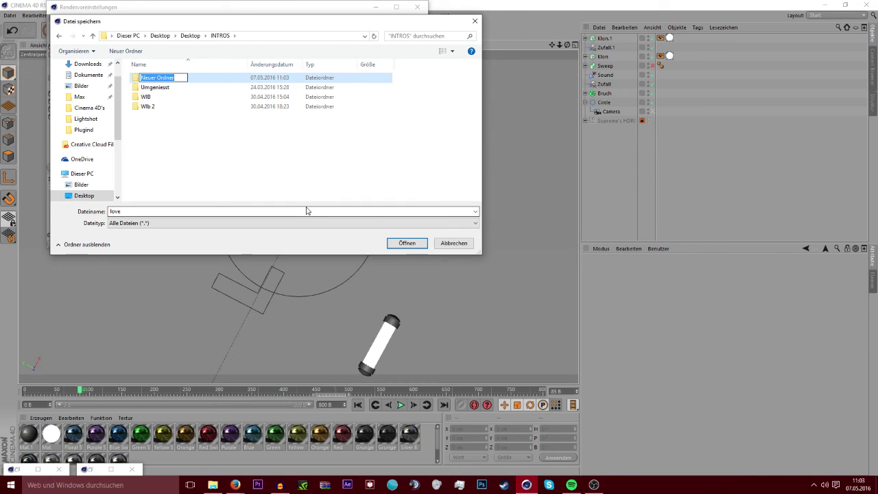
pyautogui.write('Link')
pyautogui.press('Return')
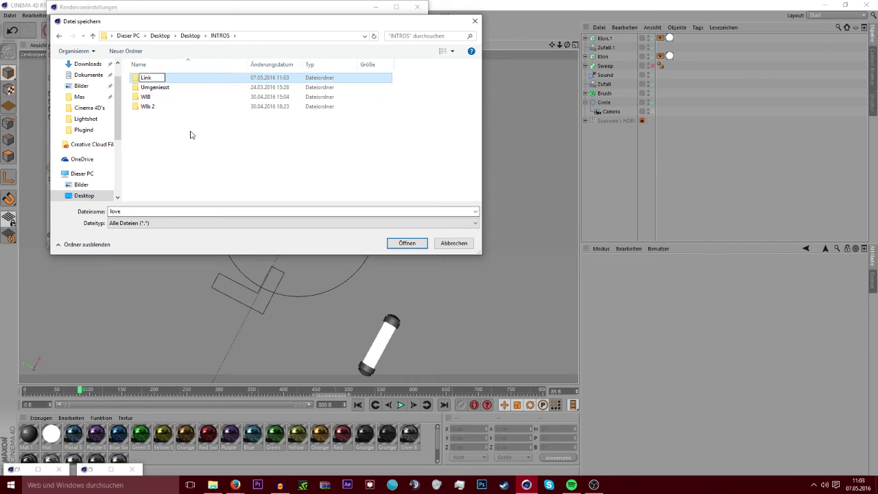
pyautogui.doubleClick(147, 78)
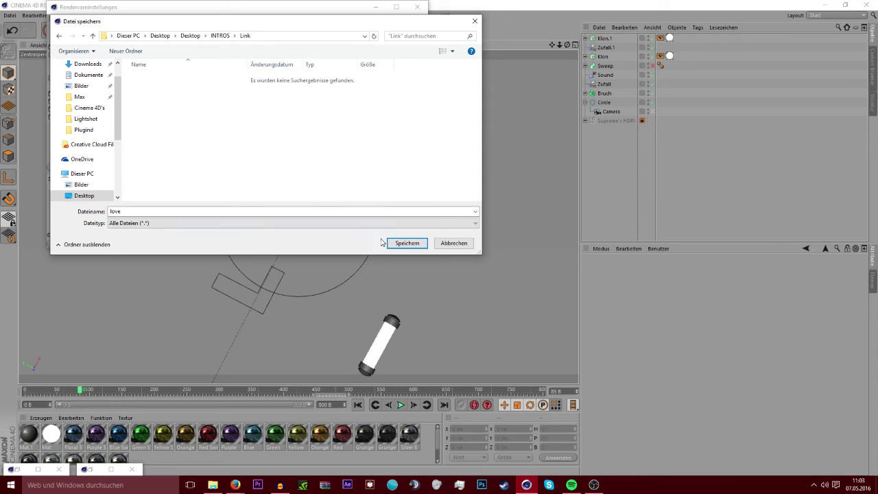
pyautogui.doubleClick(348, 212)
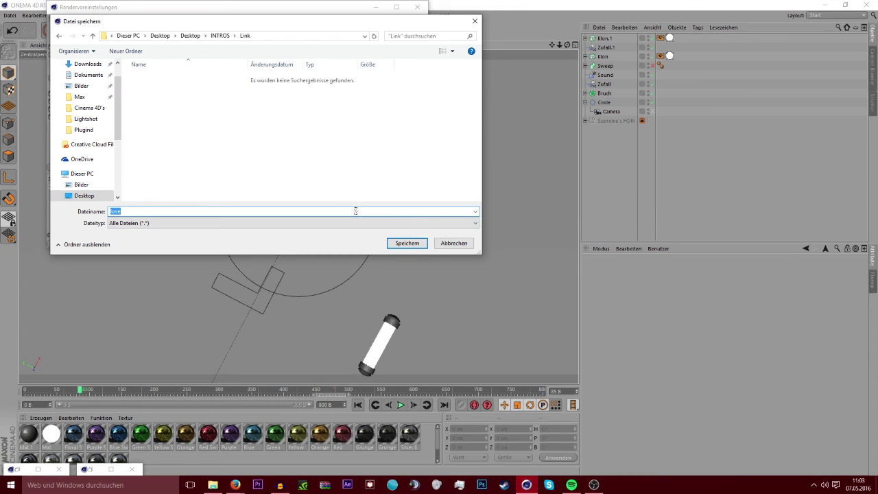
pyautogui.write('Link')
pyautogui.press('Return')
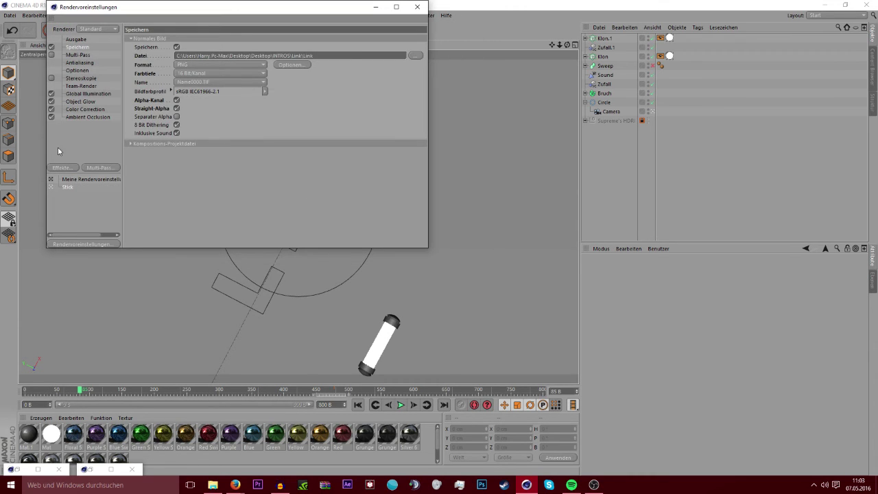
# Save the compositing project file as Link into INTROS\Link, then minimize Render Settings
pyautogui.click(147, 145)
pyautogui.click(169, 203)
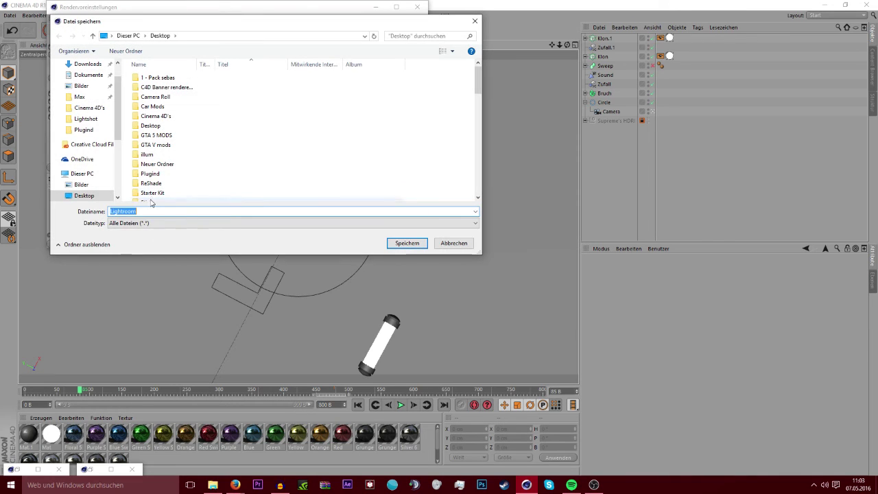
pyautogui.write('Link')
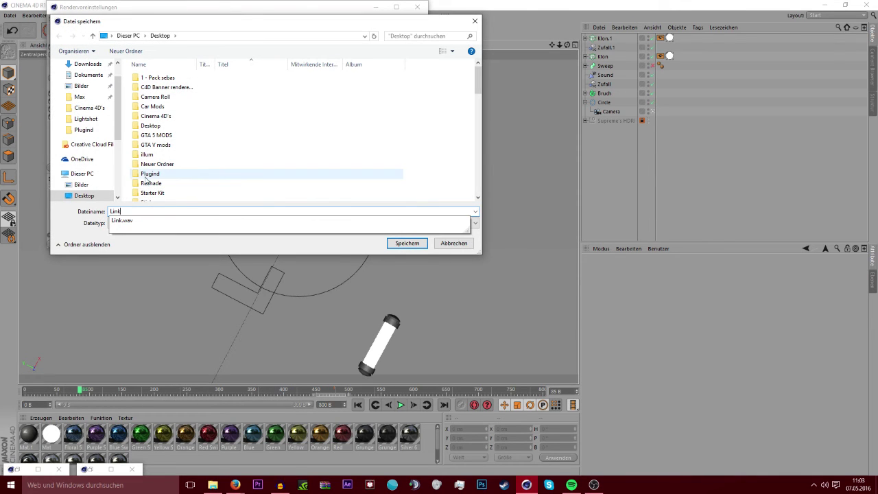
pyautogui.click(154, 126)
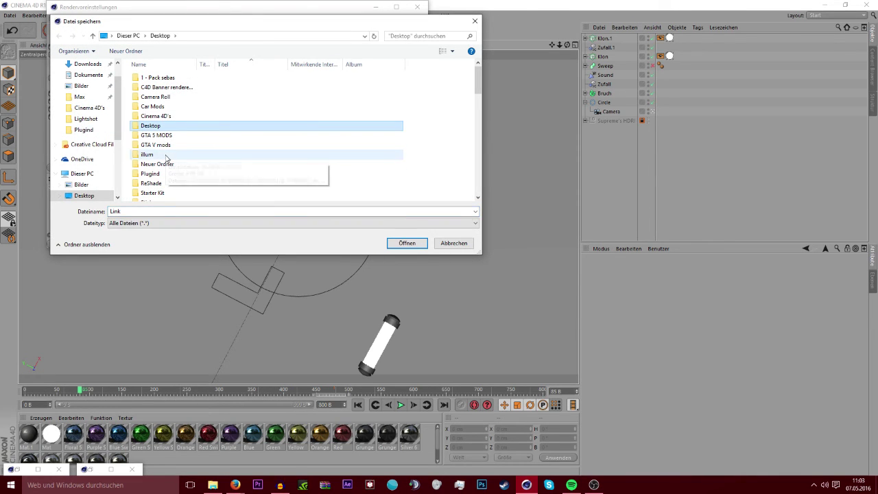
pyautogui.doubleClick(153, 126)
pyautogui.doubleClick(150, 118)
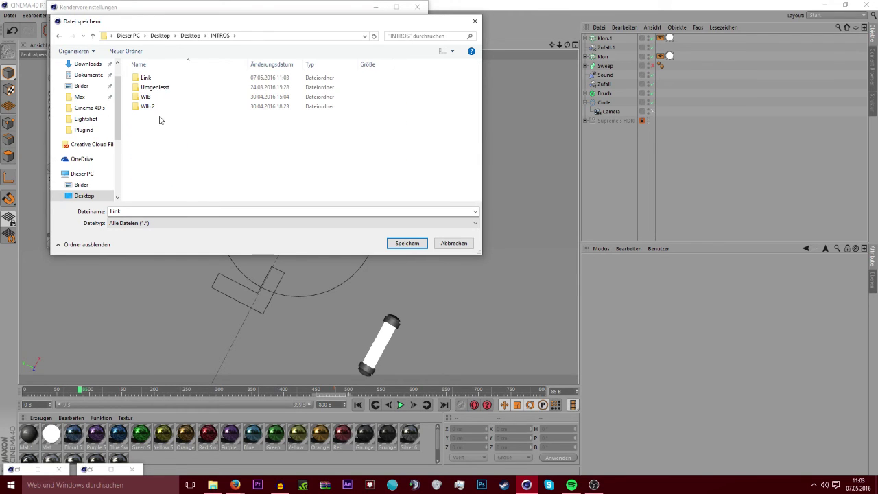
pyautogui.doubleClick(154, 82)
pyautogui.click(406, 243)
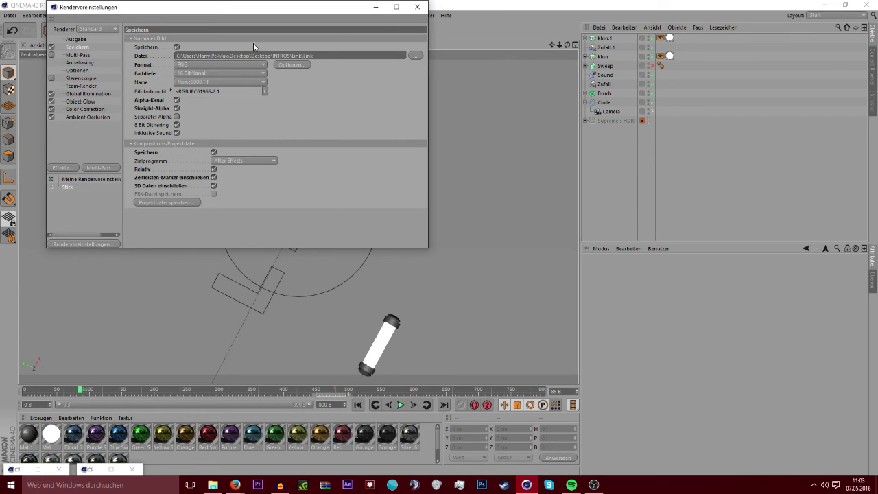
pyautogui.click(376, 13)
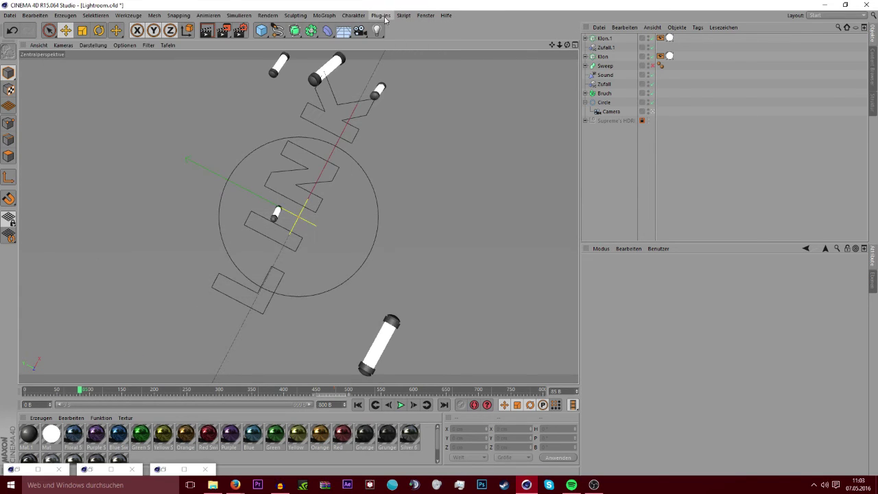
# Rewind to frame 0 and render all 801 frames to the Picture Viewer
pyautogui.moveTo(109, 388); pyautogui.dragTo(25, 390)
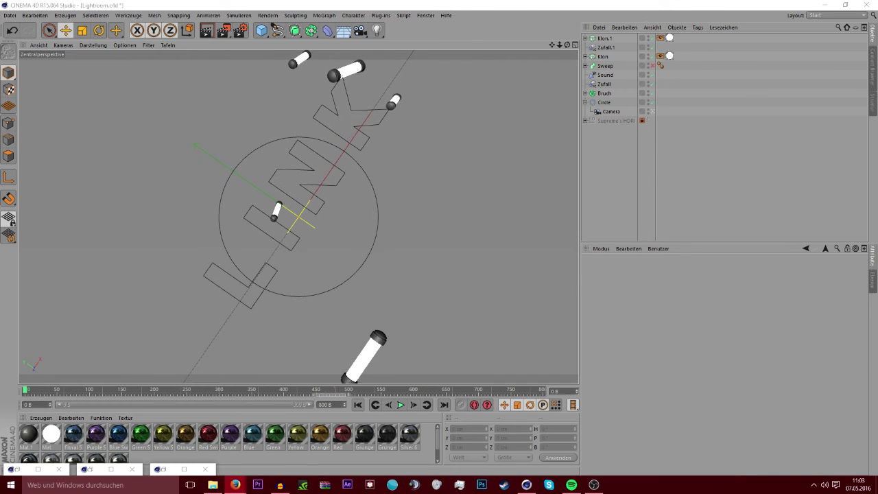
pyautogui.click(224, 31)
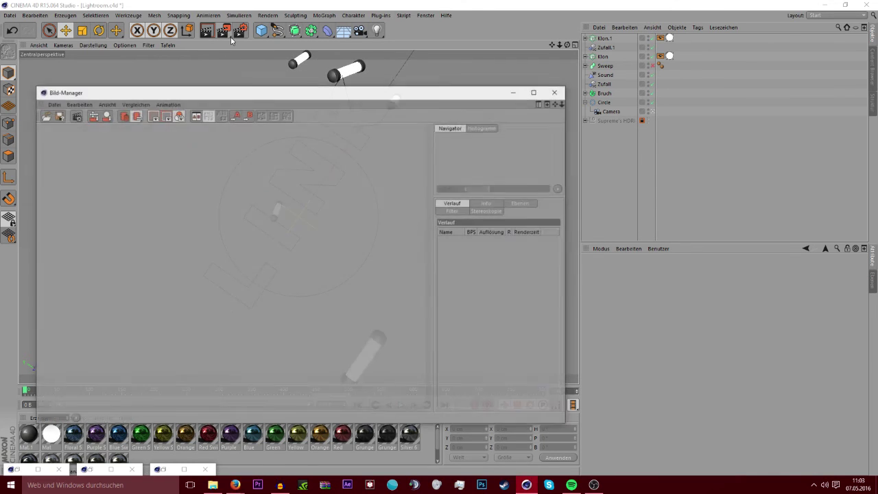
pyautogui.scroll(-4, 366, 333)
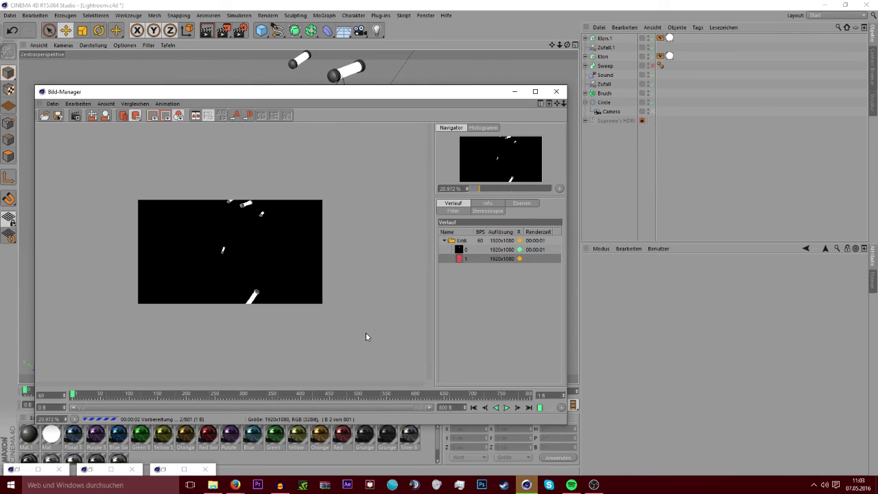
pyautogui.scroll(-1, 230, 251)
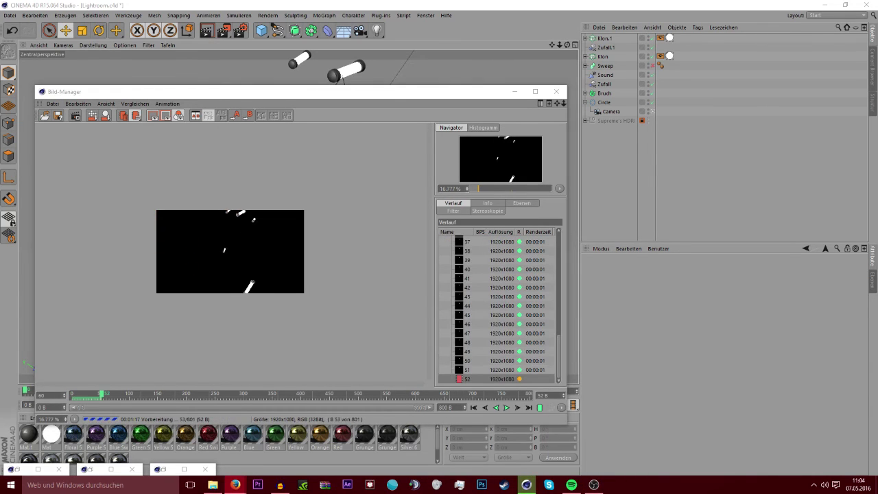